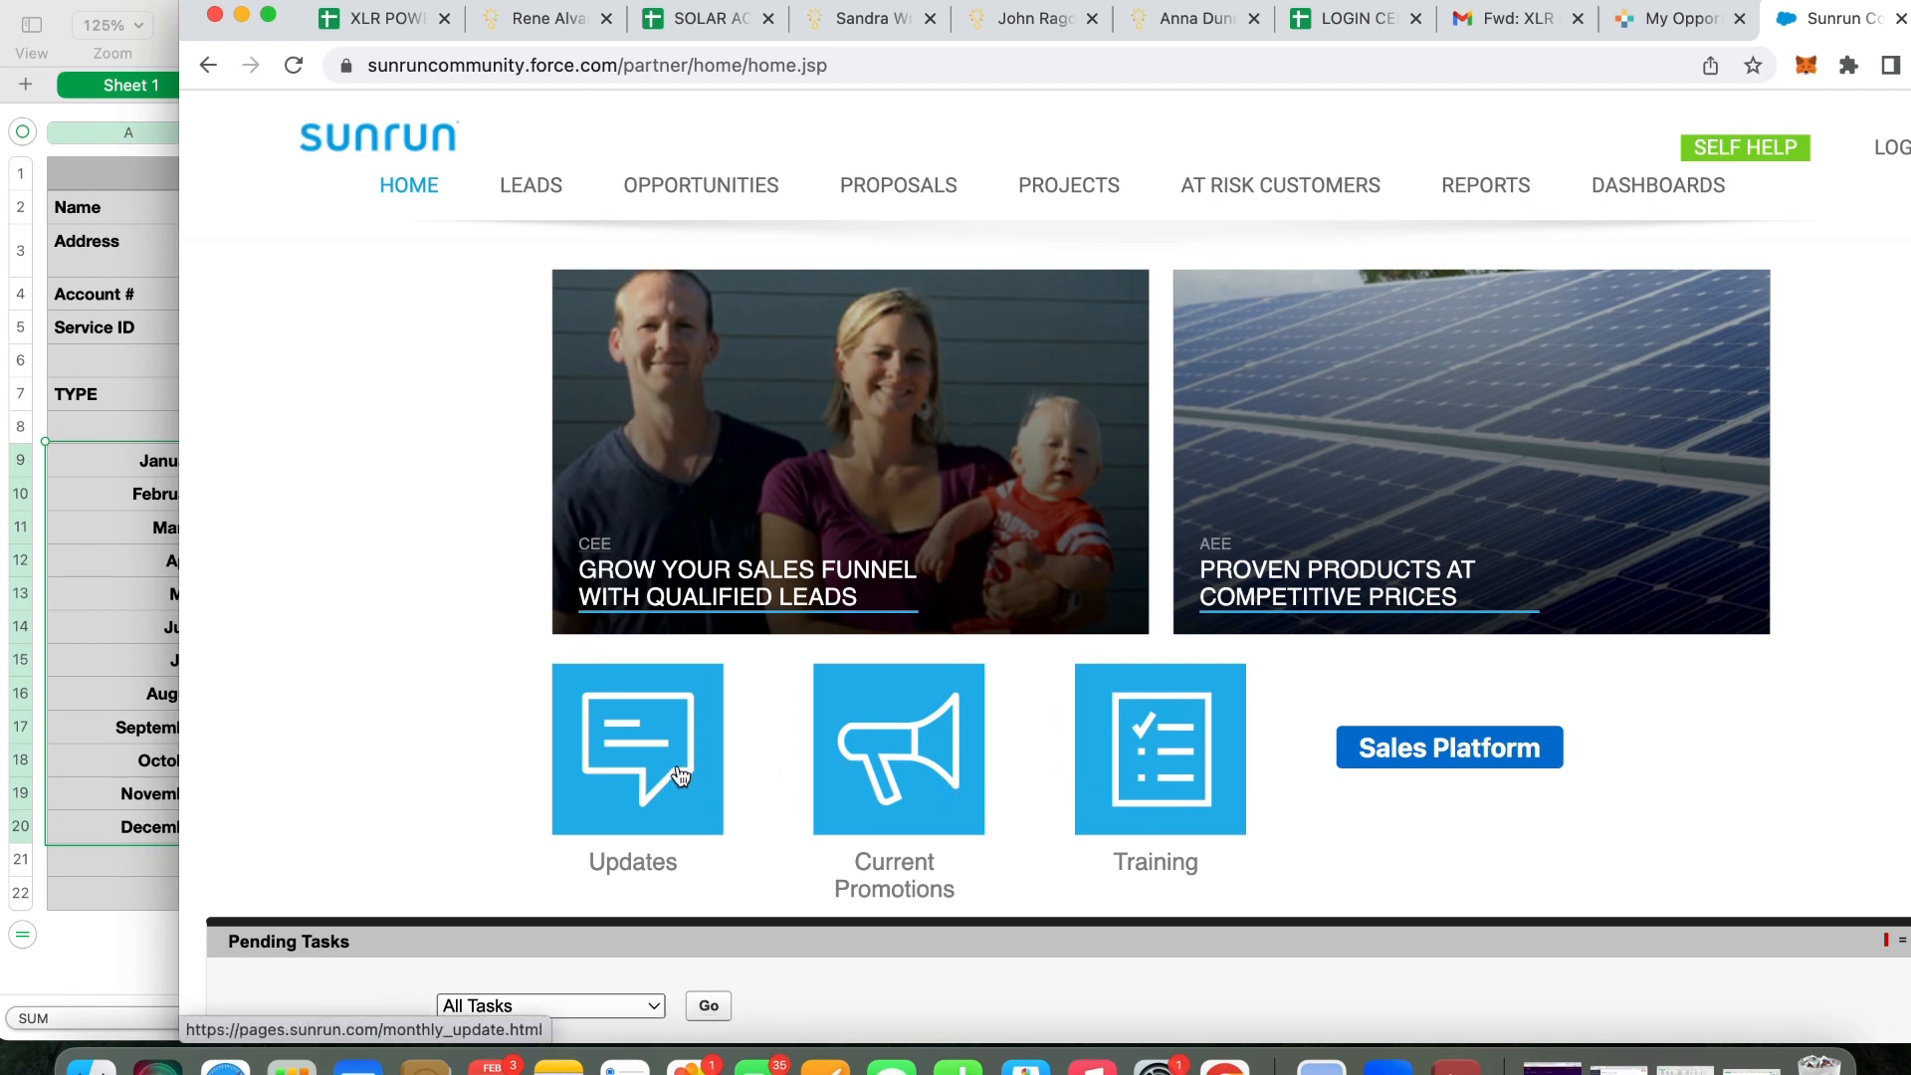
From the Leads list, start a new blank lead
{"action": "left_click", "coordinate": [533, 196]}
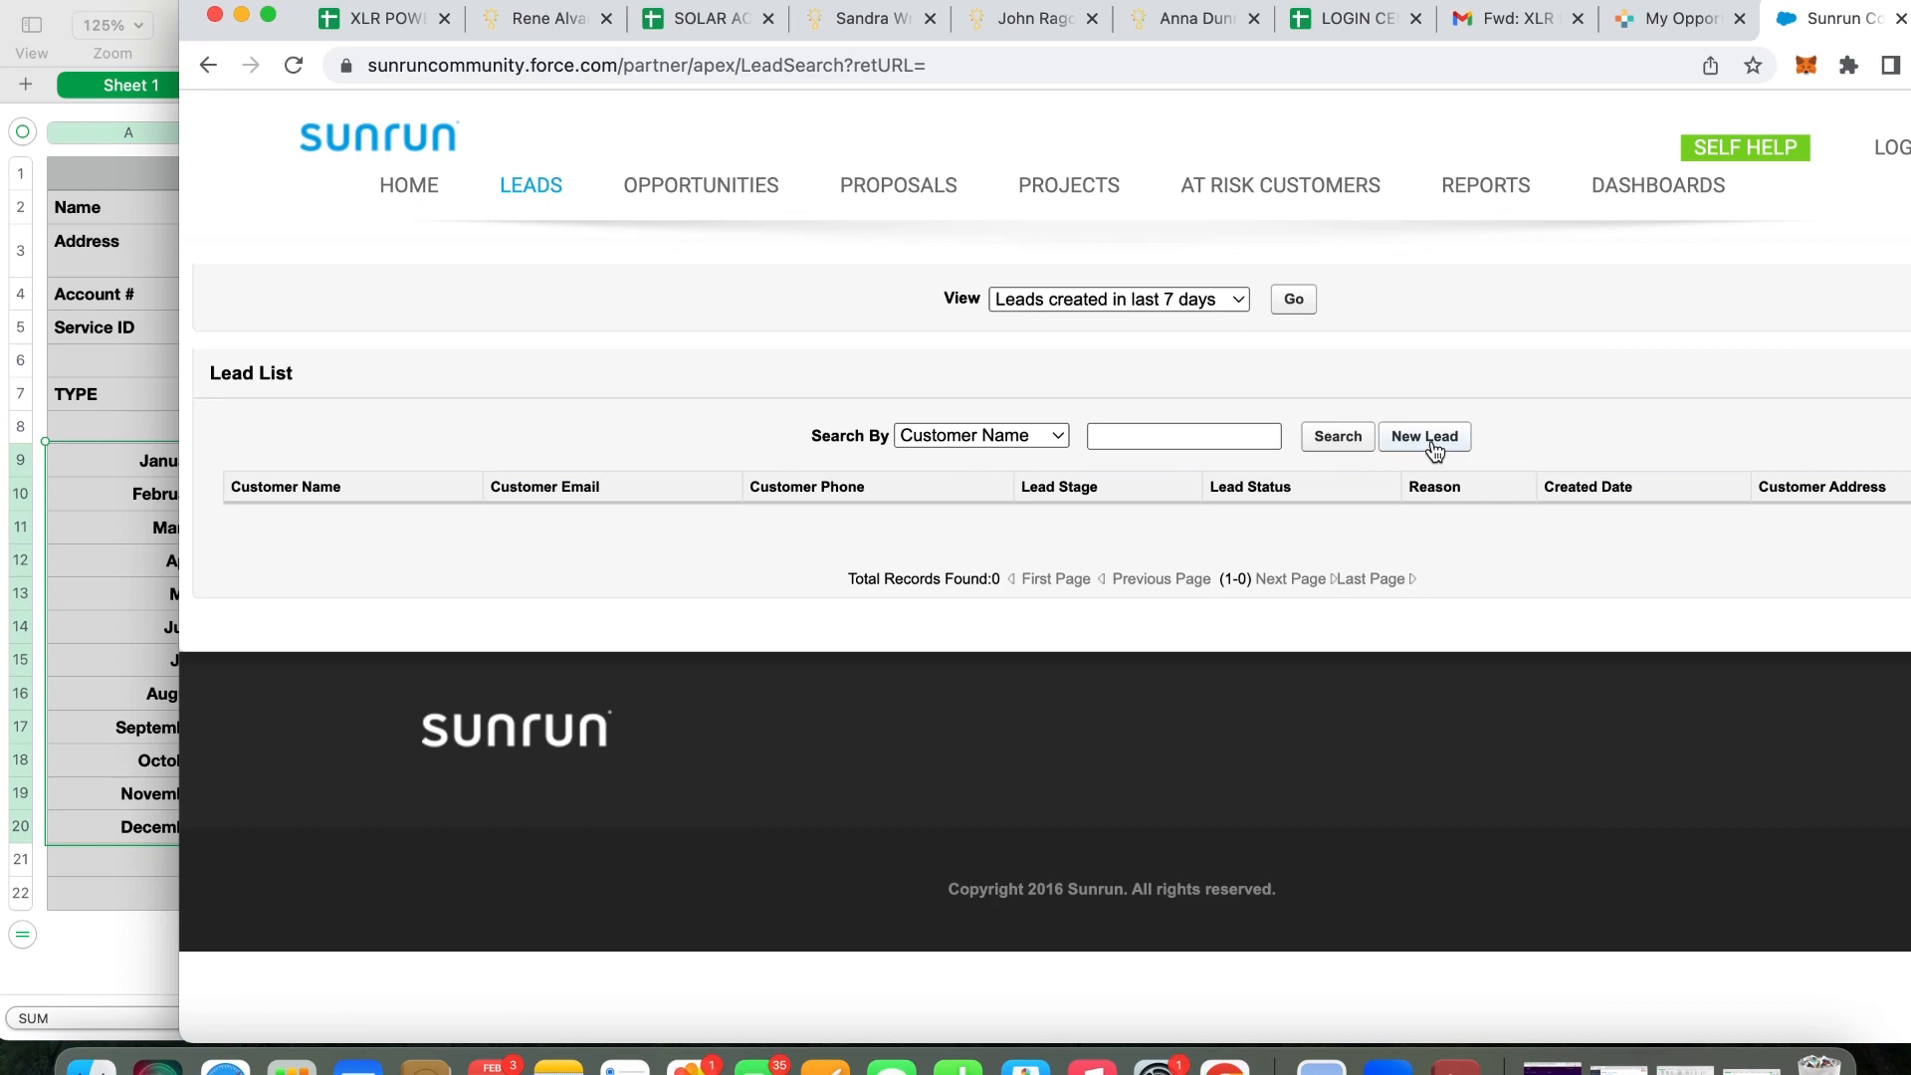
{"action": "left_click", "coordinate": [1429, 440]}
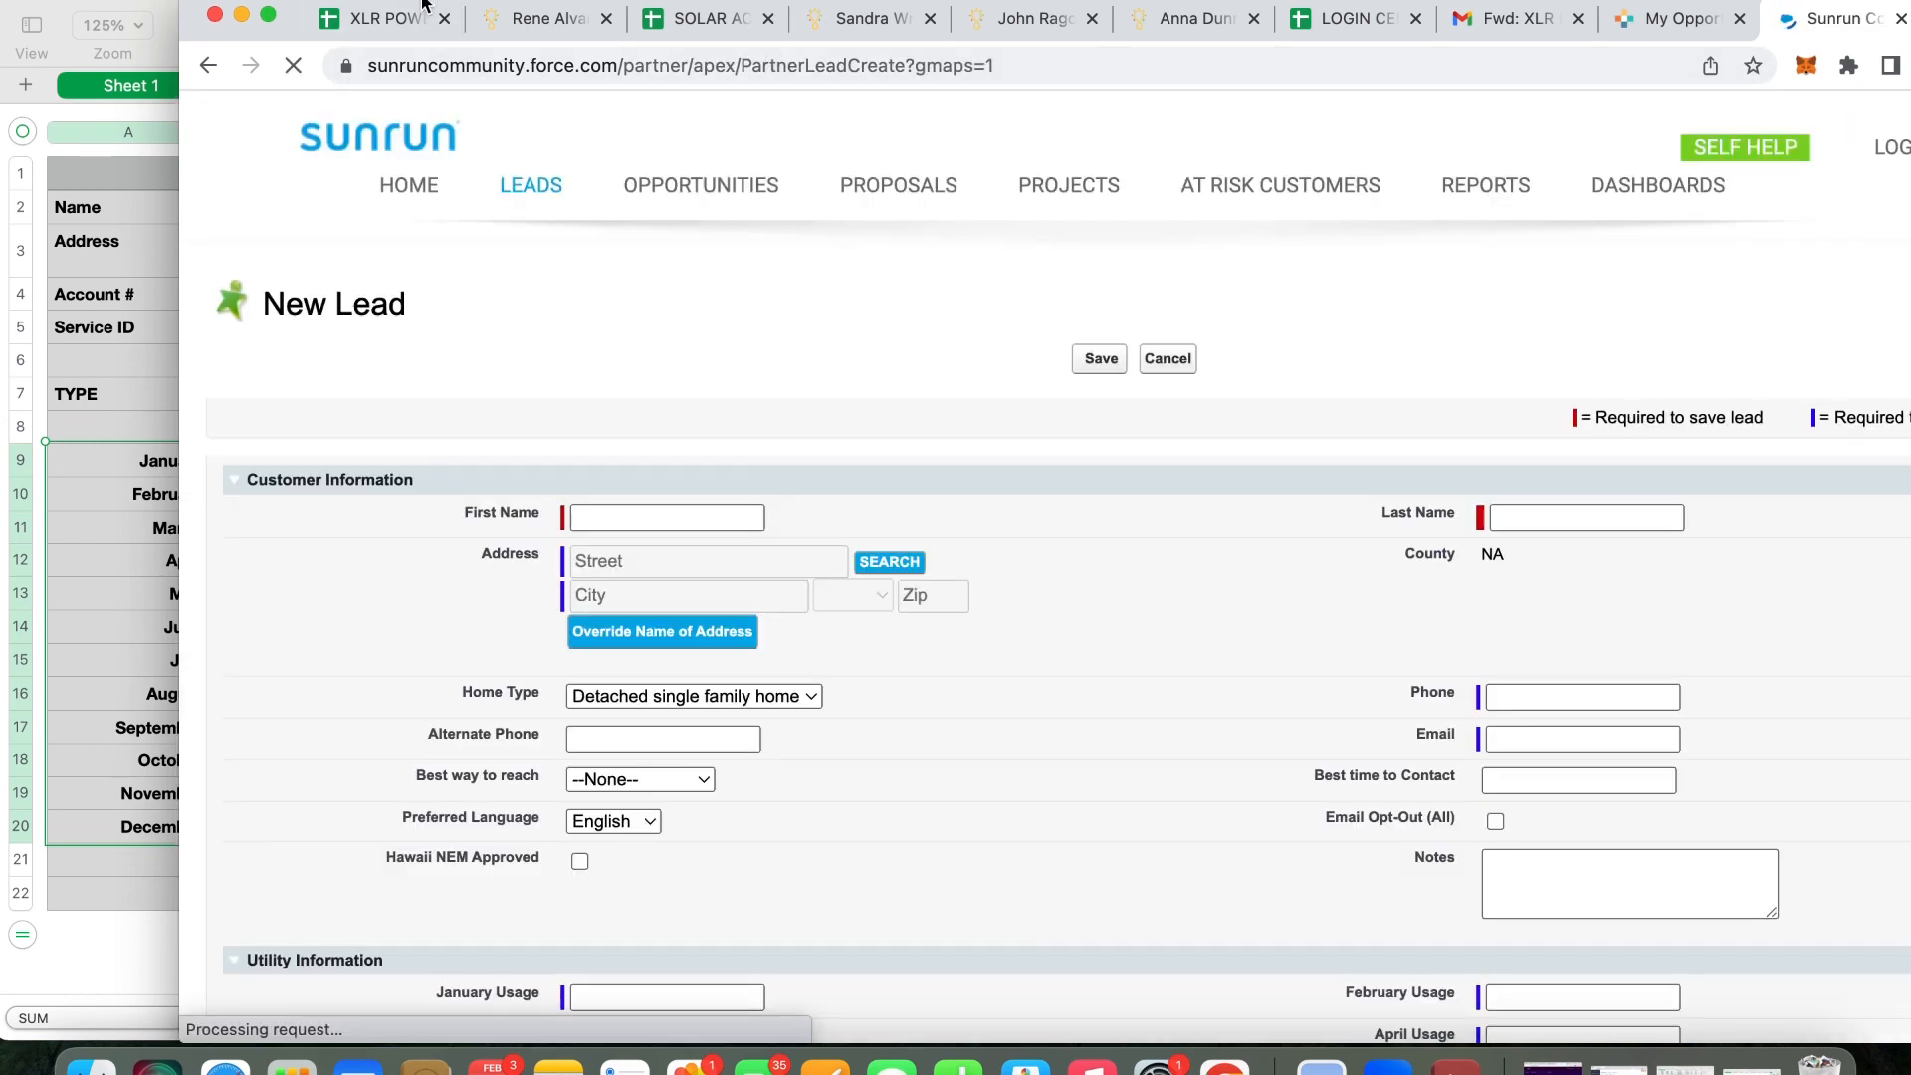
Enter the customer's first and last name from the spreadsheet into the New Lead form
{"action": "left_click_drag", "start_coordinate": [423, 5], "coordinate": [658, 5]}
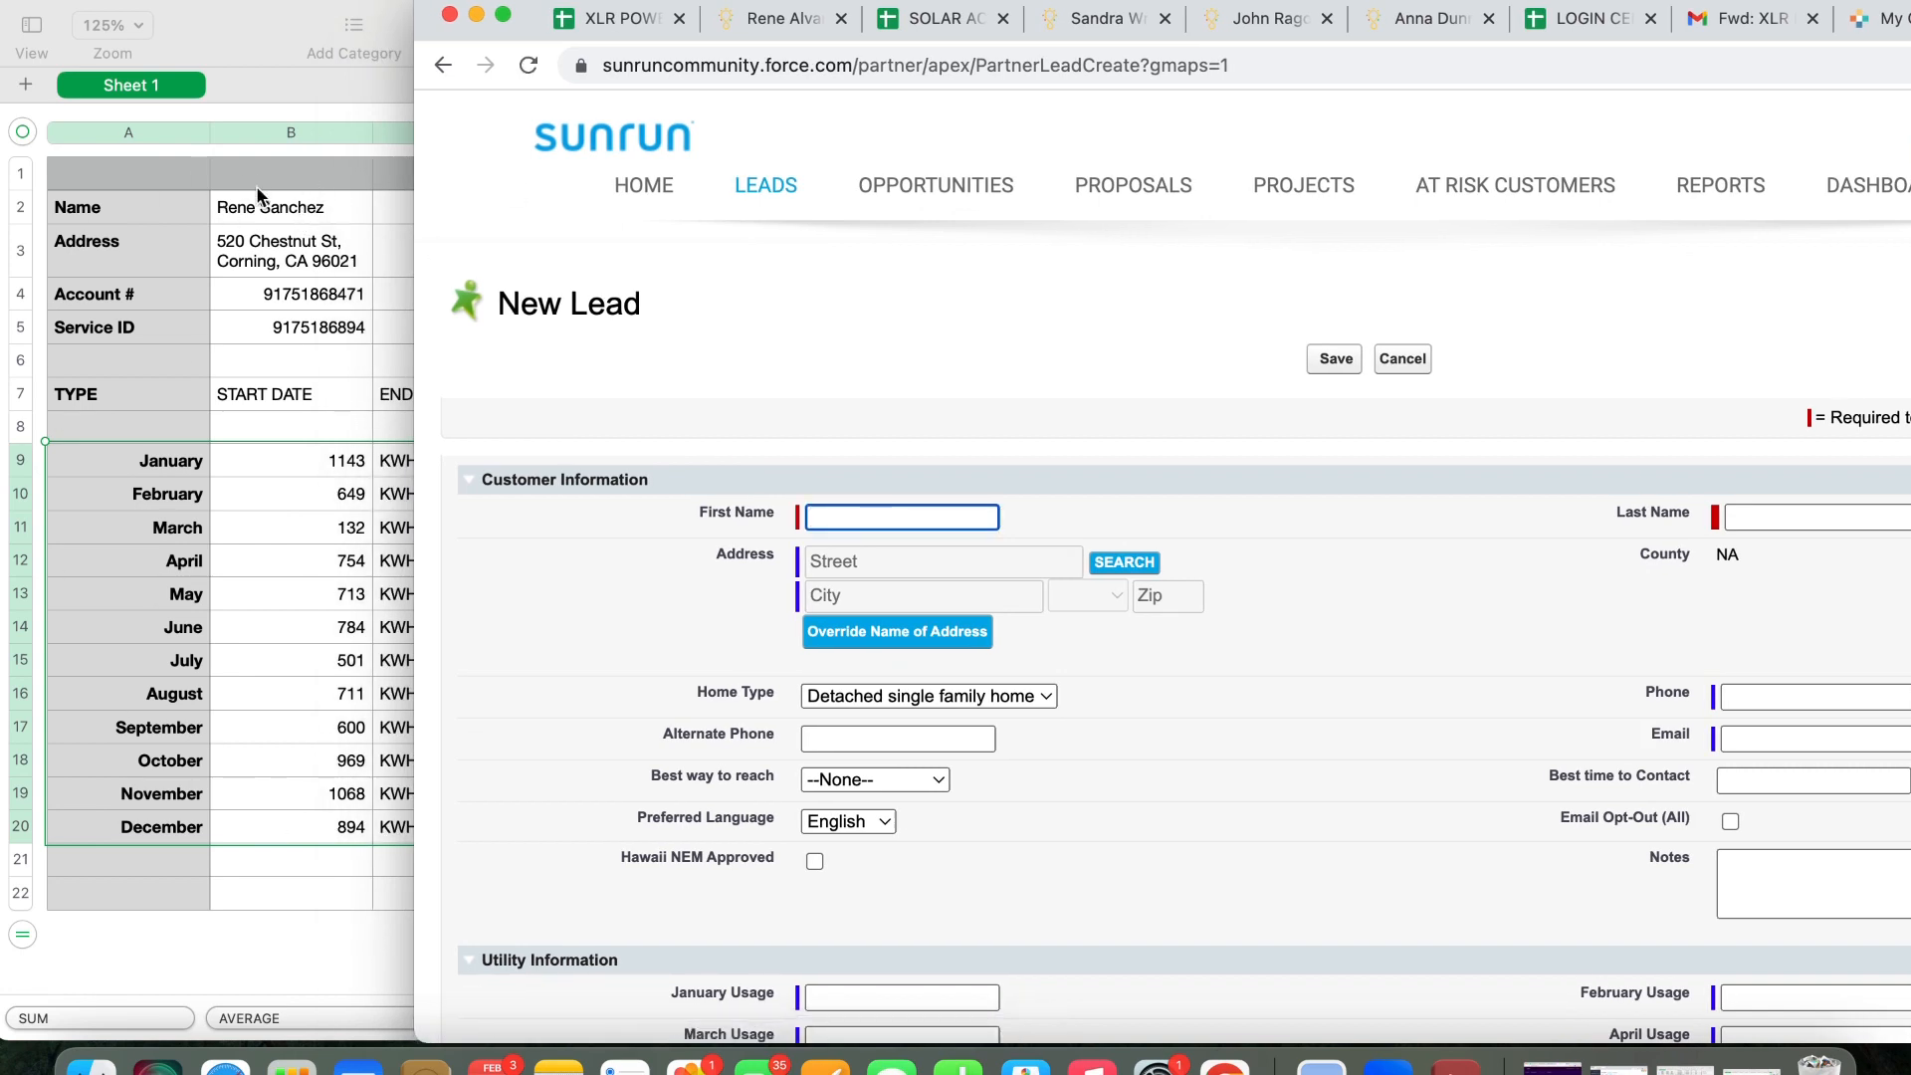
{"action": "left_click", "coordinate": [836, 519]}
{"action": "key", "text": "Tab"}
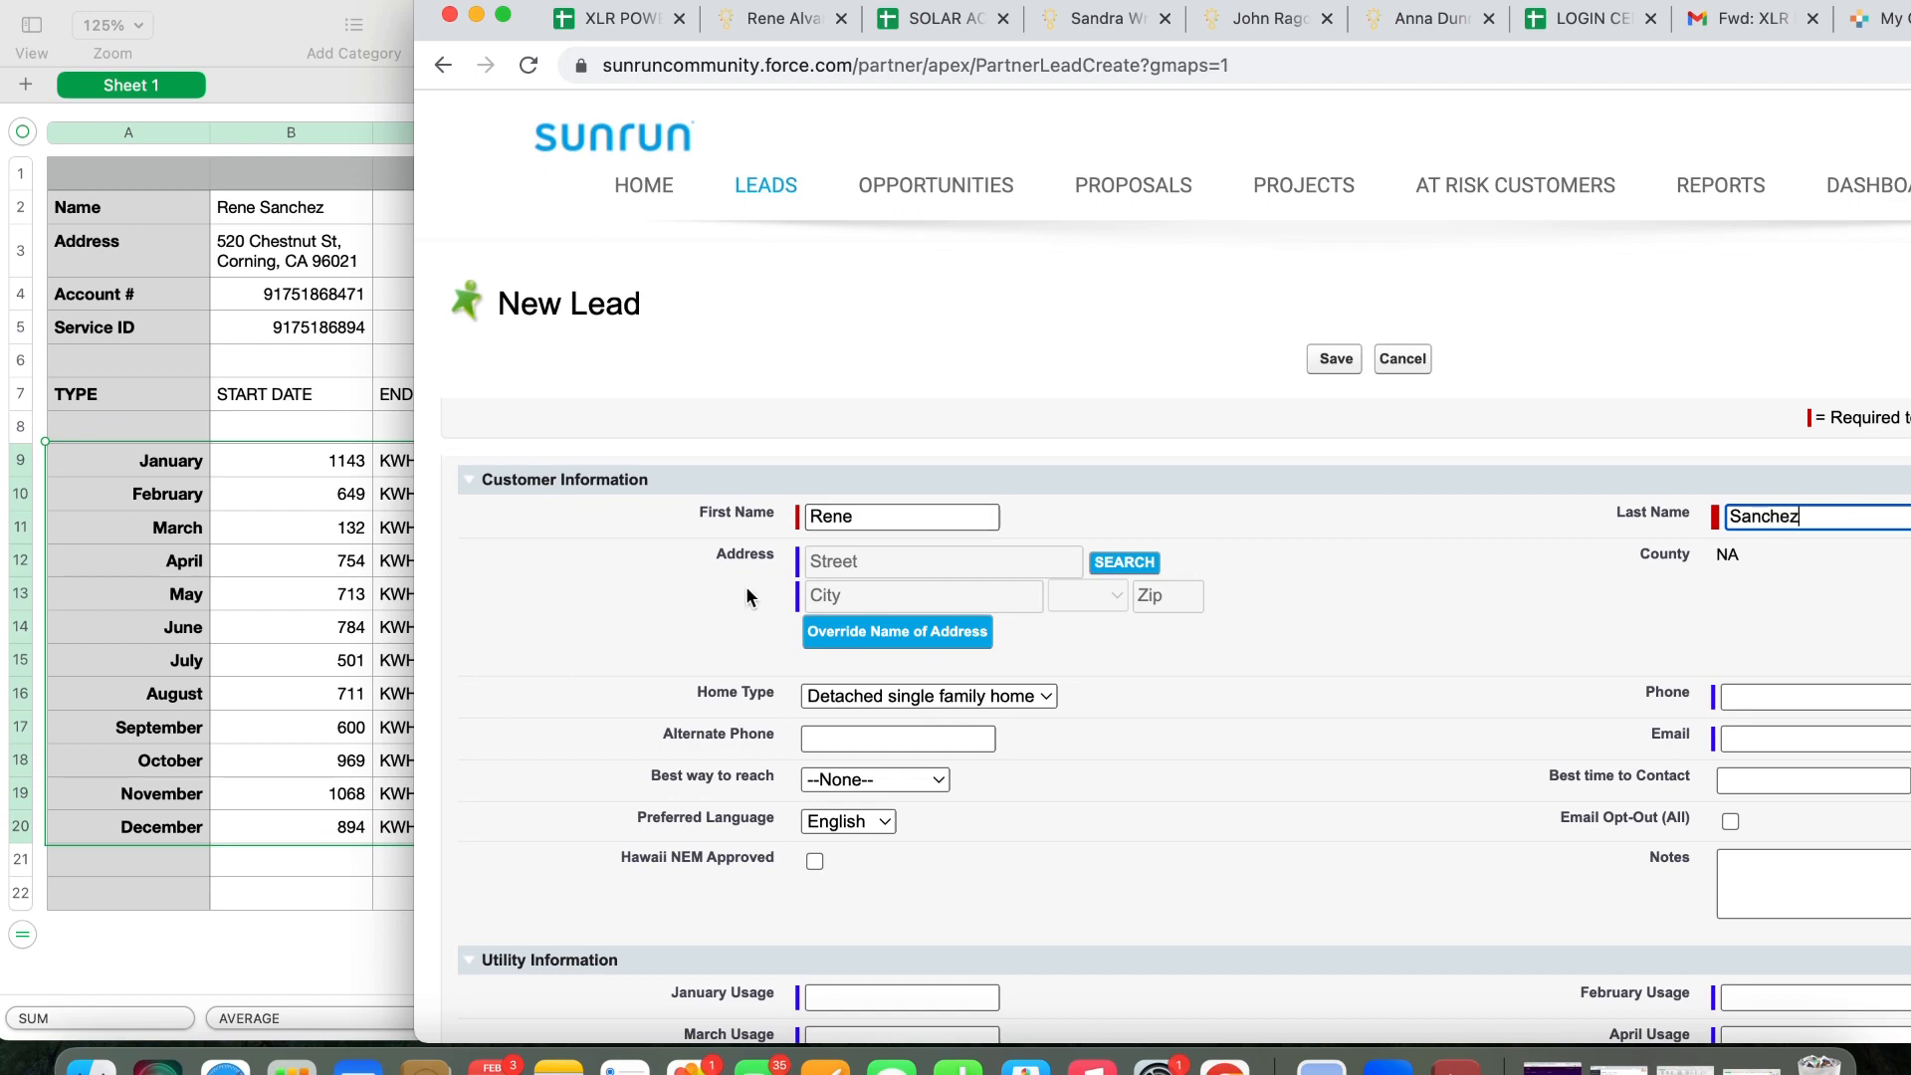
Look up the customer's Corning, CA street address, zoom to the pinned house, and fill the address fields
{"action": "left_click", "coordinate": [1128, 561]}
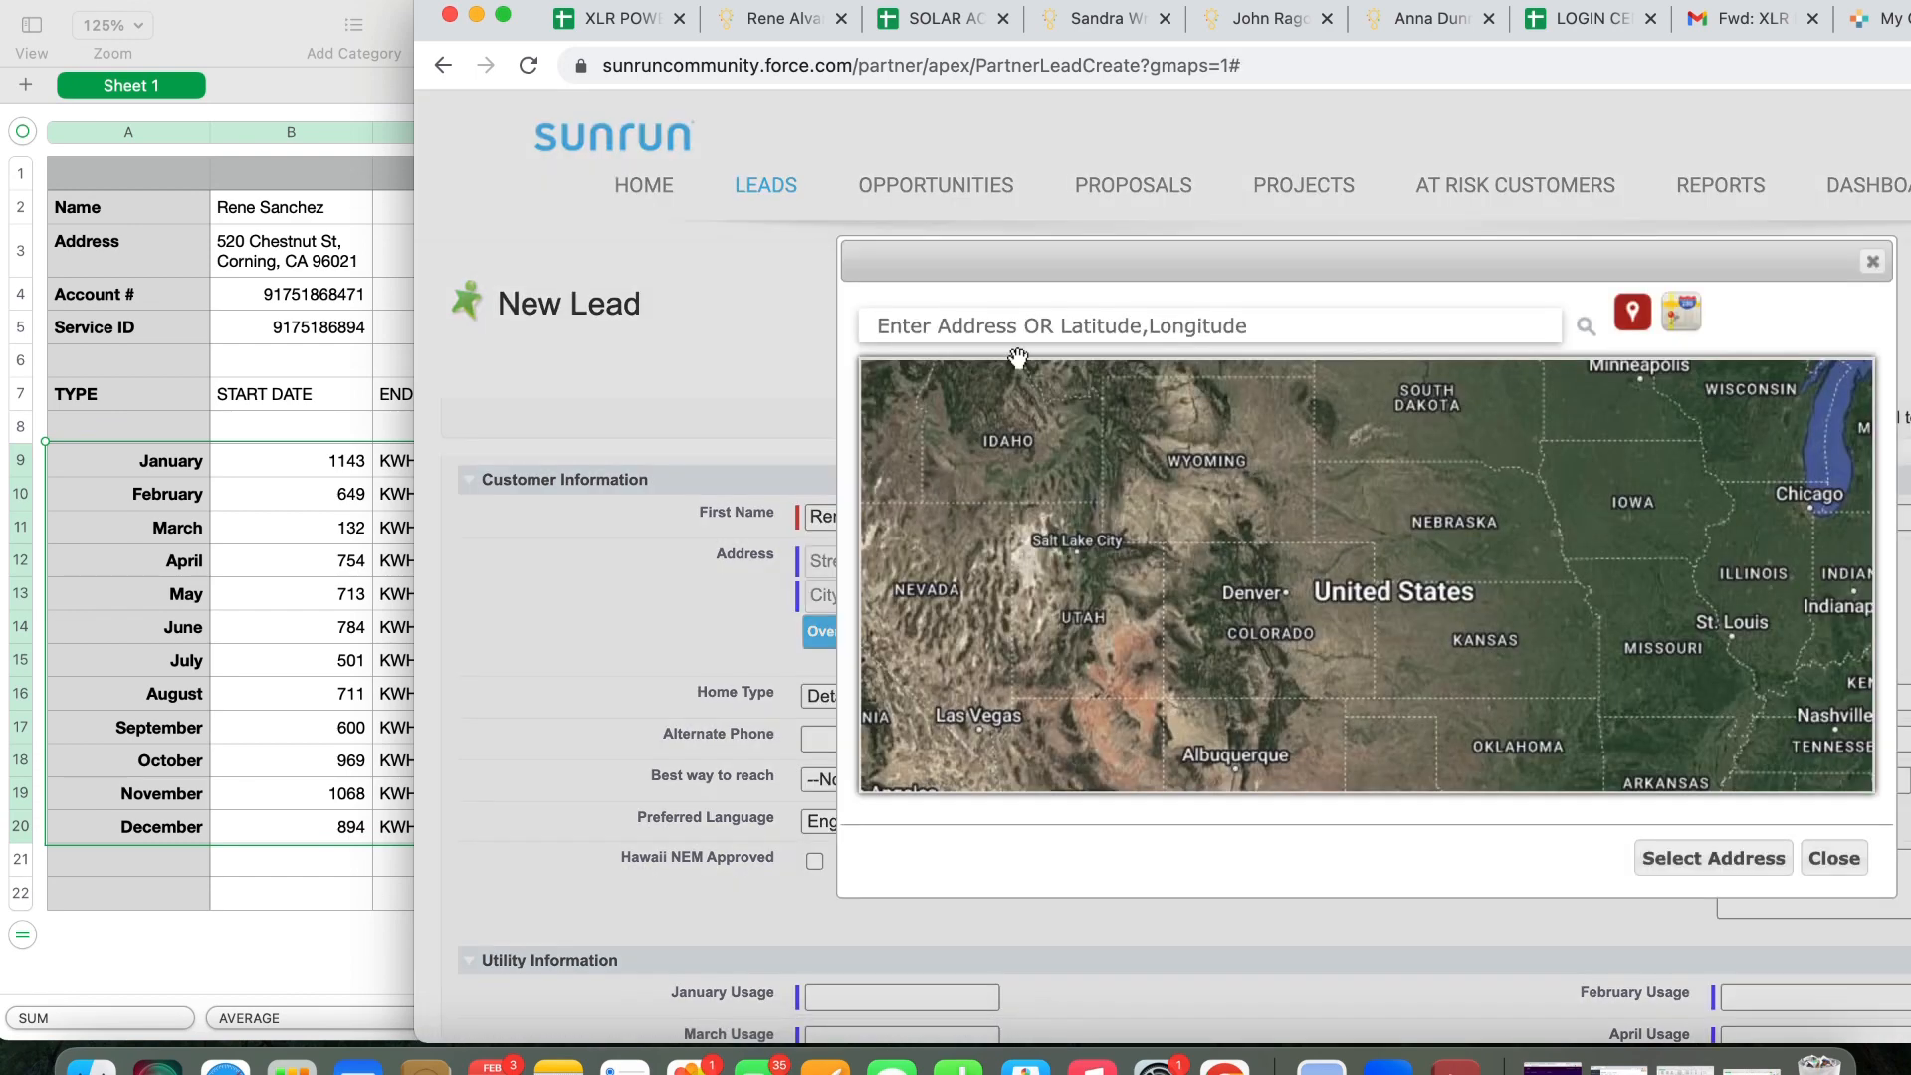
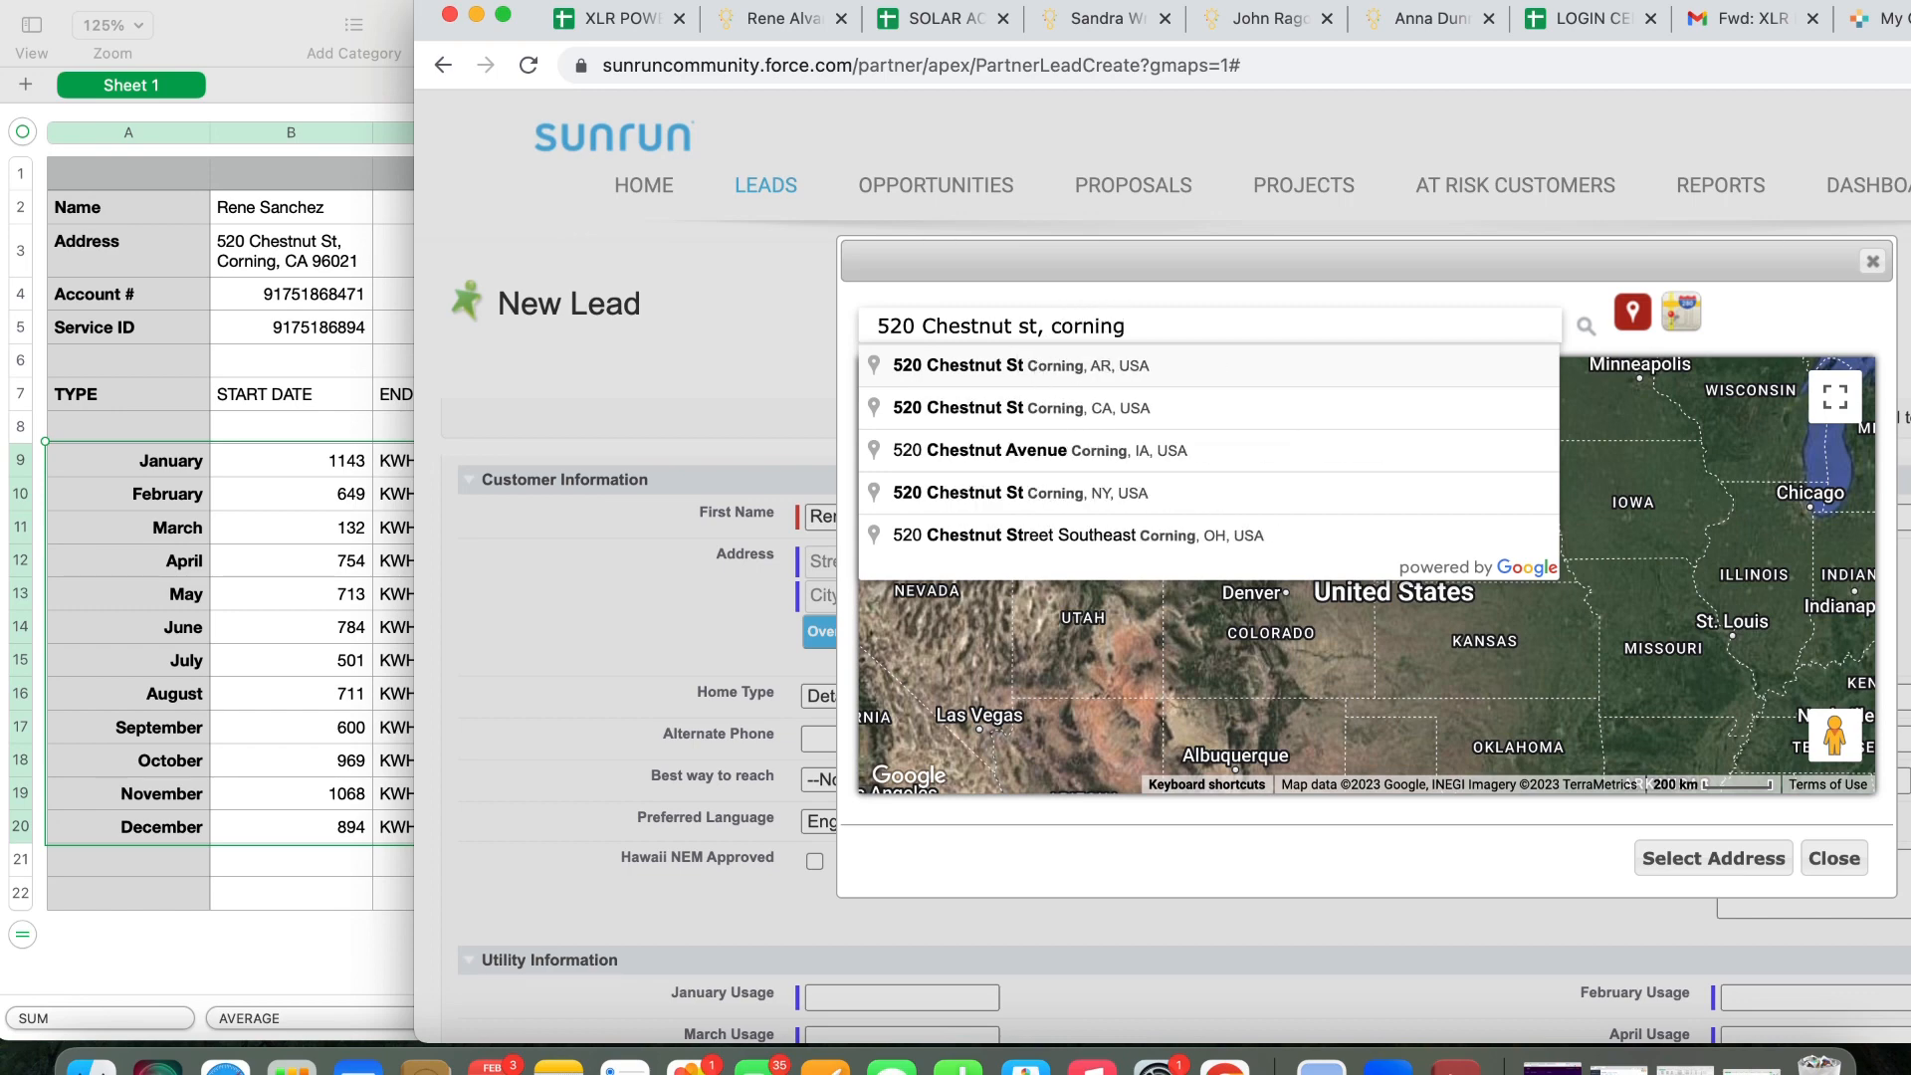
{"action": "left_click", "coordinate": [1128, 408]}
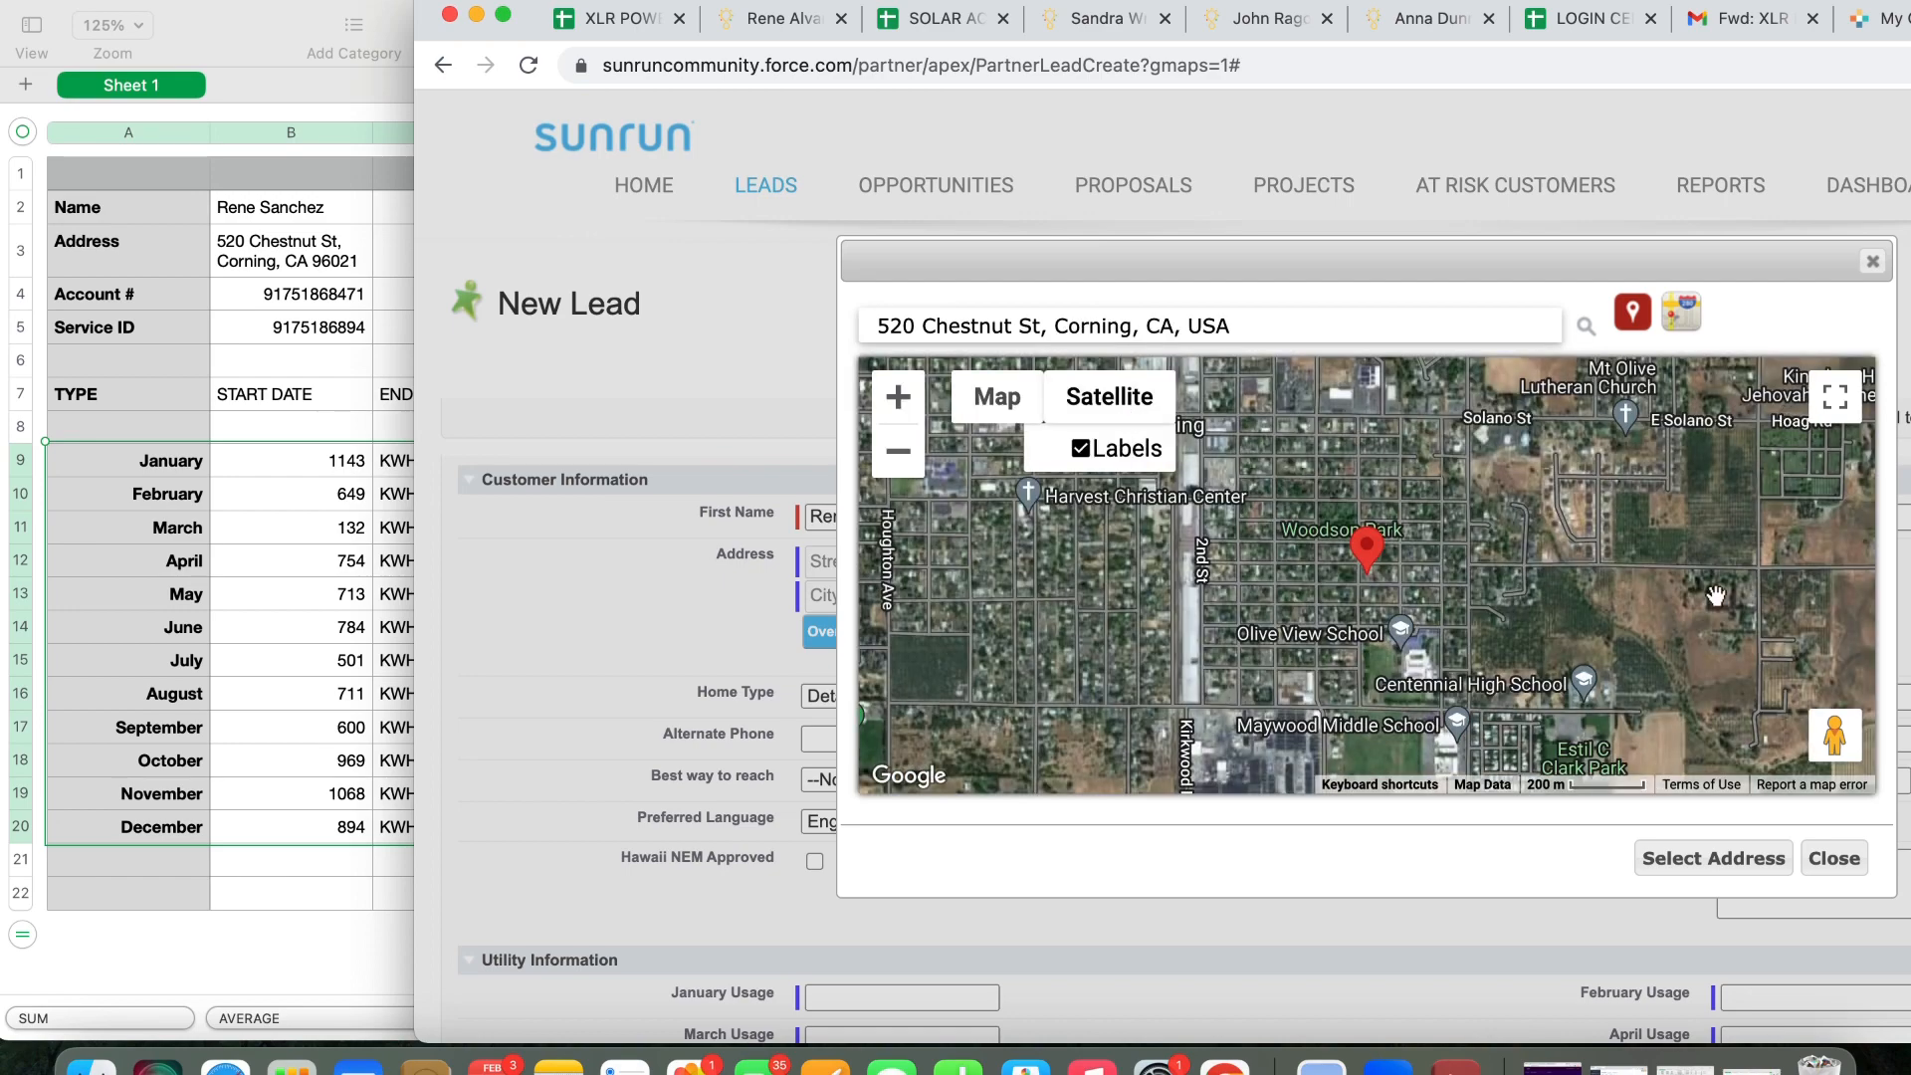
{"action": "left_click", "coordinate": [905, 409]}
{"action": "left_click", "coordinate": [898, 397]}
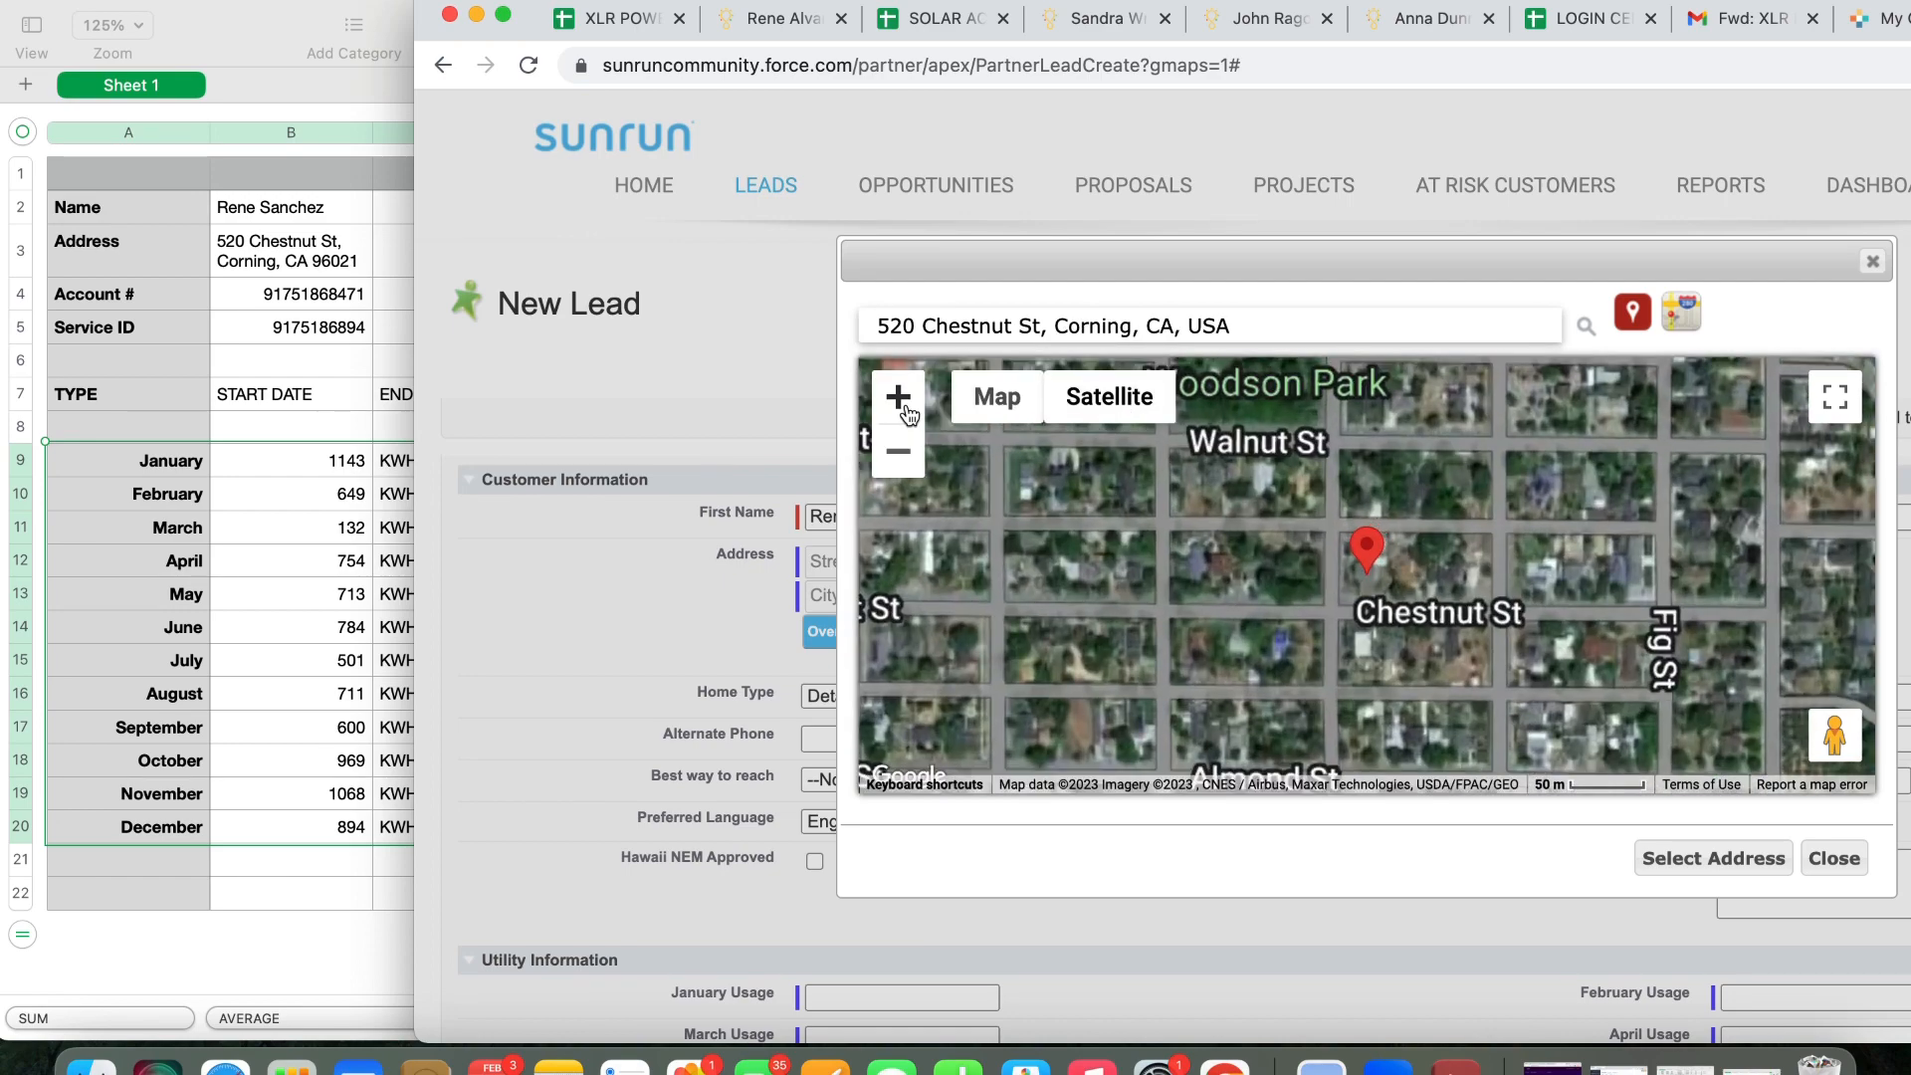
{"action": "left_click", "coordinate": [898, 397]}
{"action": "left_click", "coordinate": [897, 397]}
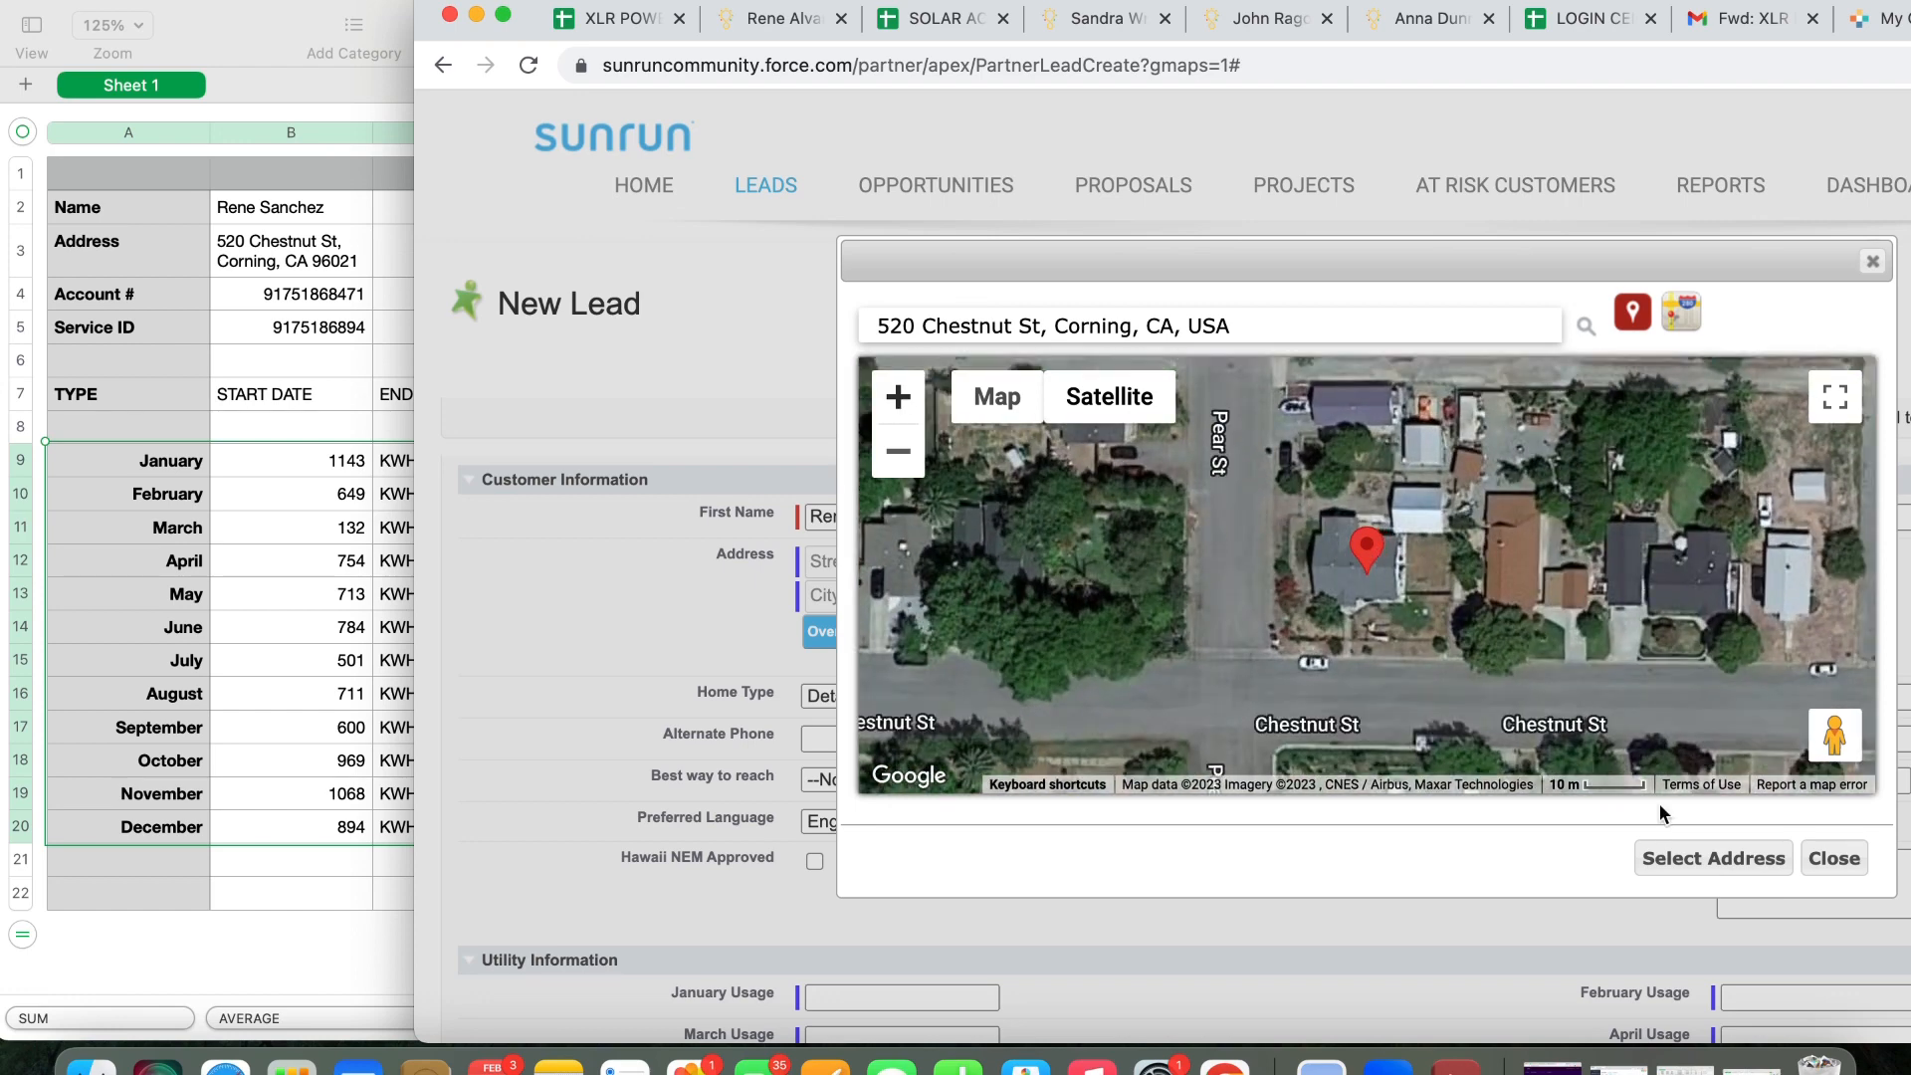
{"action": "left_click", "coordinate": [1703, 860]}
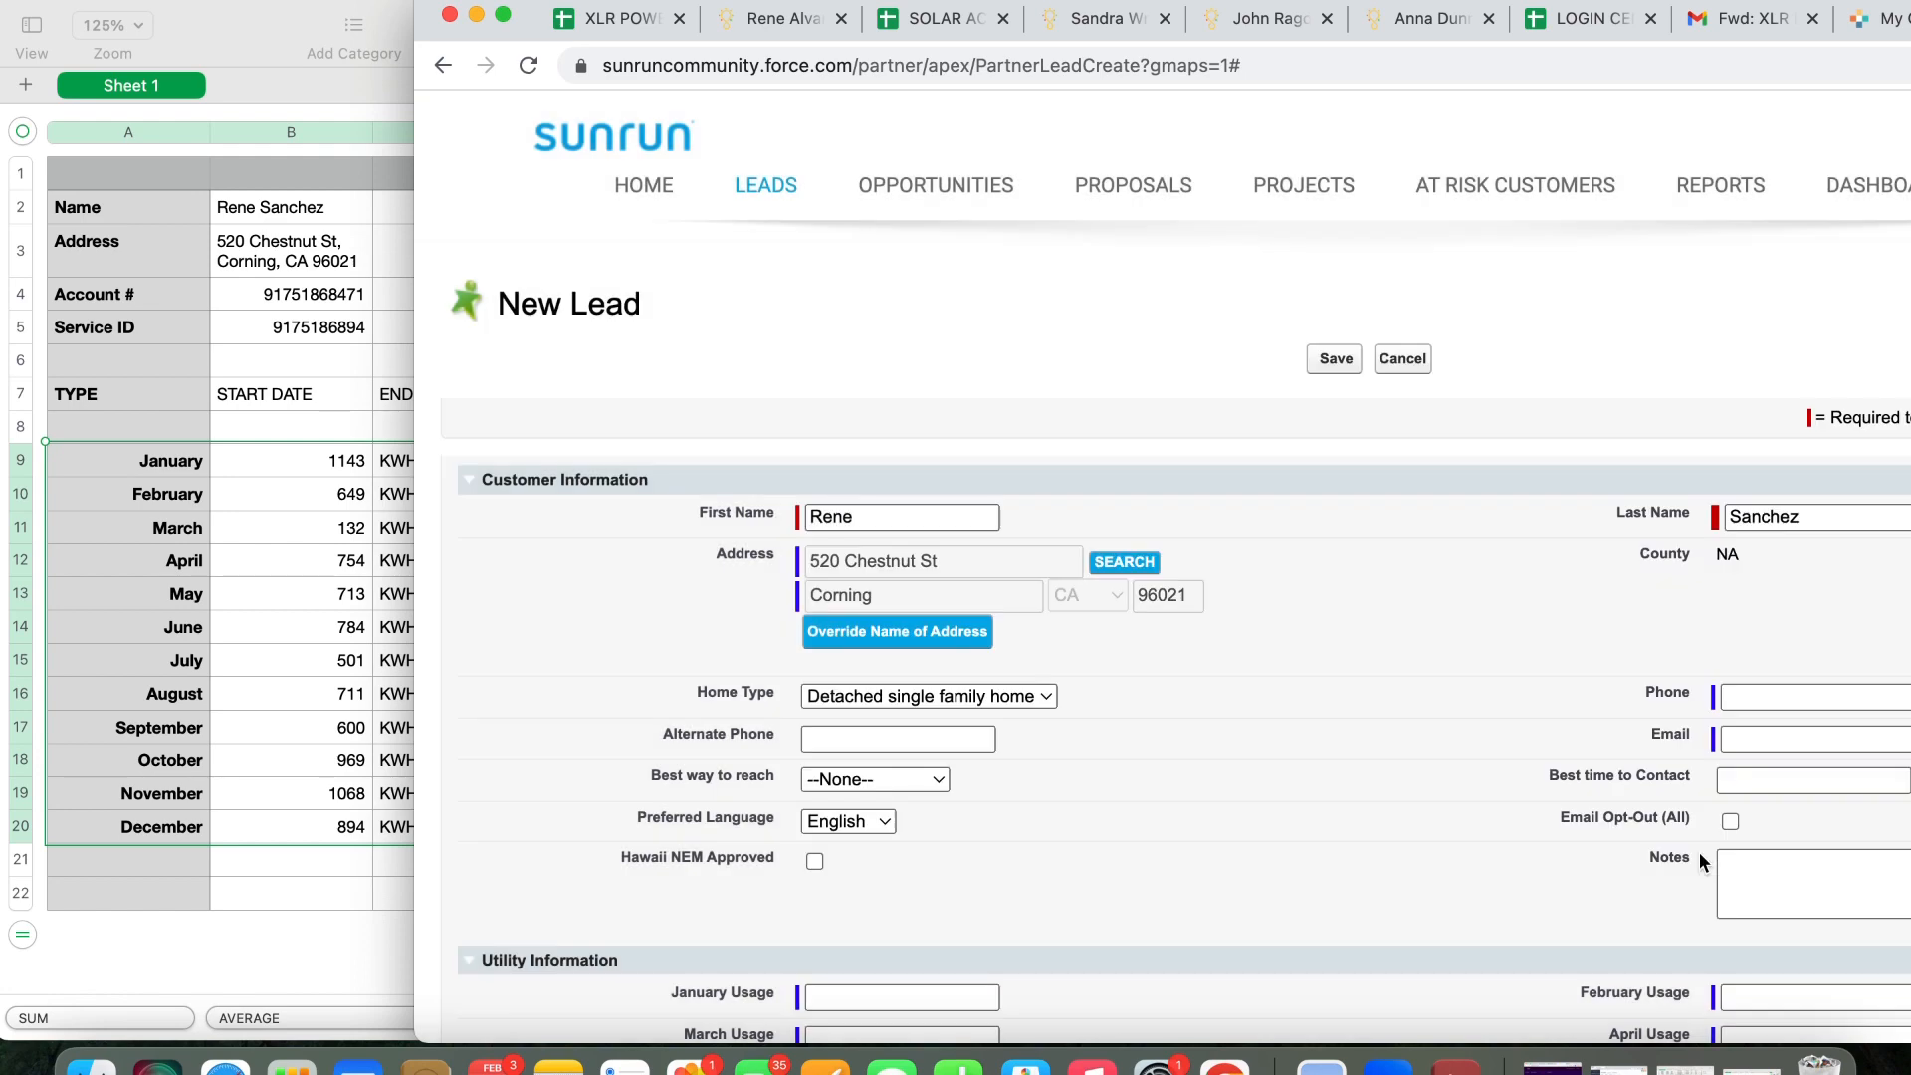
Enter the customer's phone number and move past the email field
{"action": "left_click", "coordinate": [1754, 709]}
{"action": "type", "text": "(999) 999-9999"}
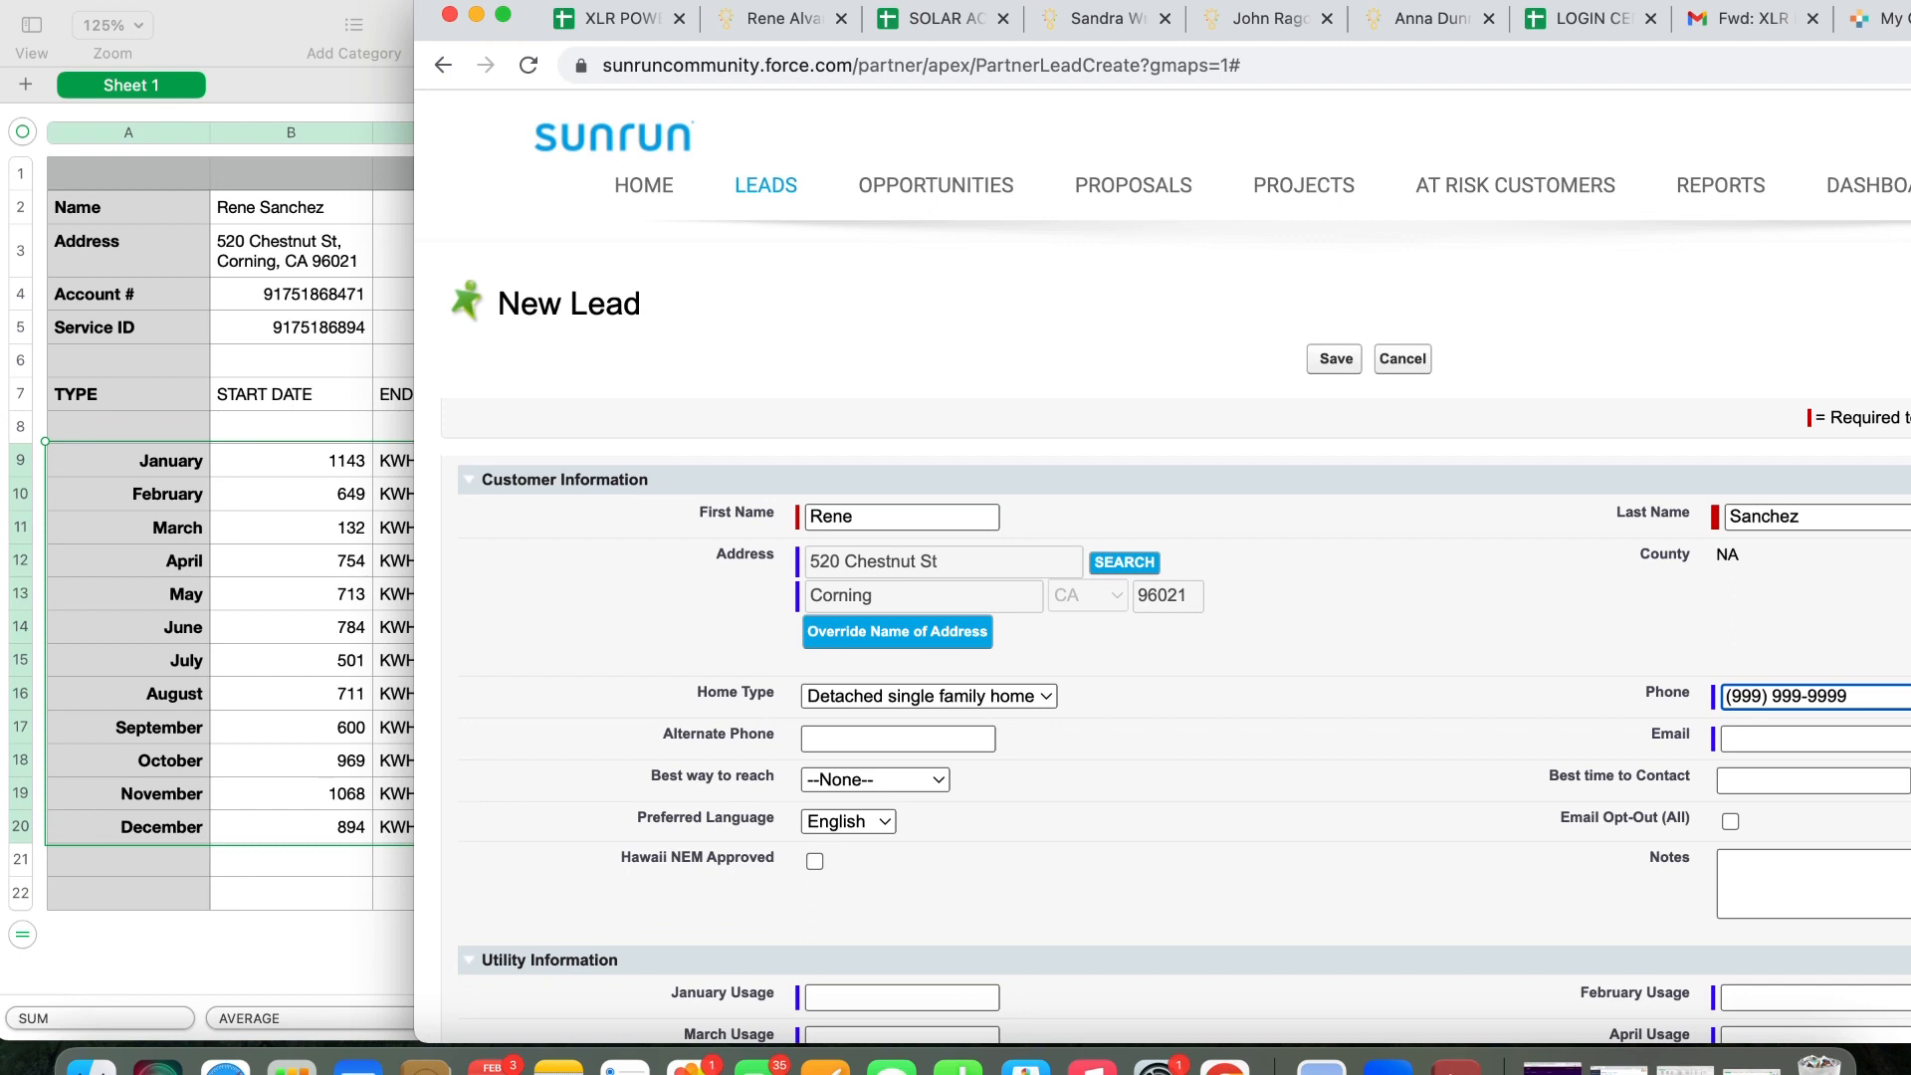
{"action": "left_click_drag", "start_coordinate": [1671, 3], "coordinate": [1671, 3]}
{"action": "left_click", "coordinate": [1752, 741]}
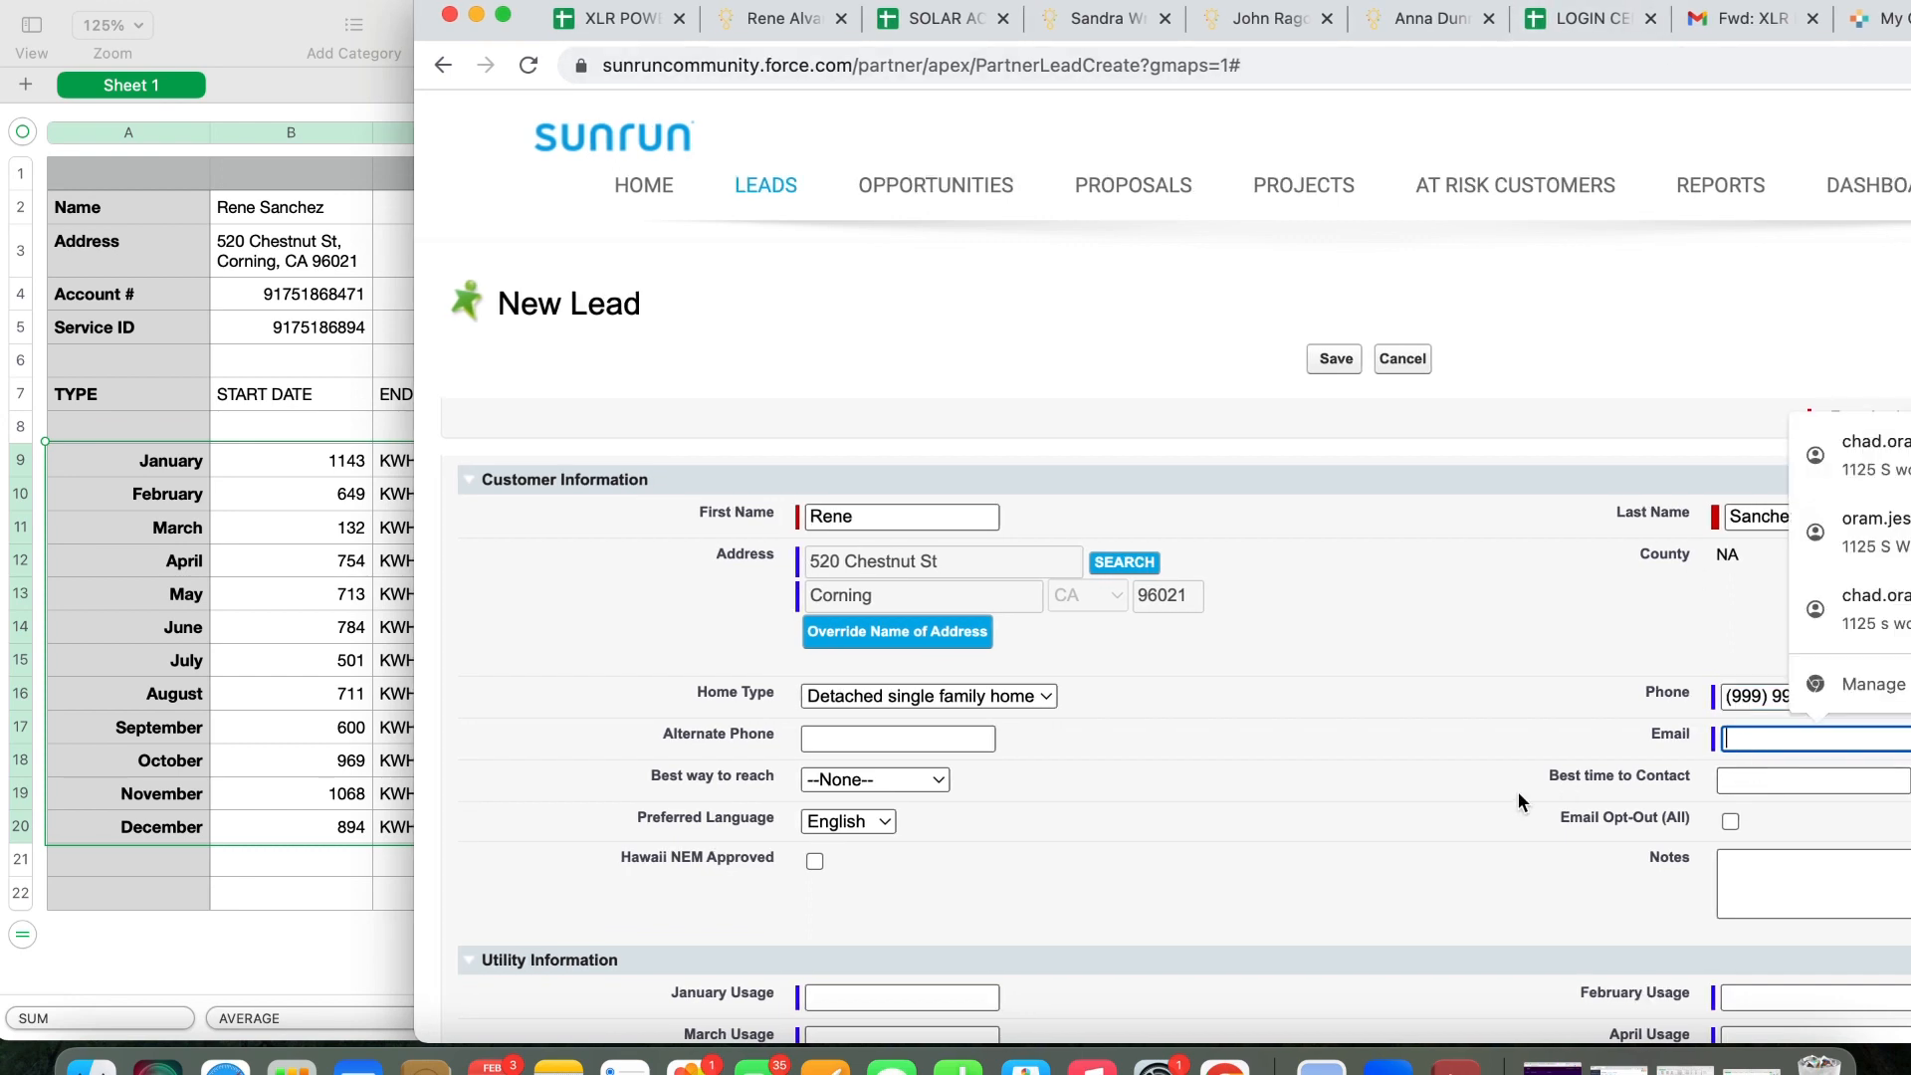
{"action": "left_click", "coordinate": [1354, 851]}
{"action": "scroll", "coordinate": [1354, 851], "scroll_direction": "down", "scroll_amount": 5}
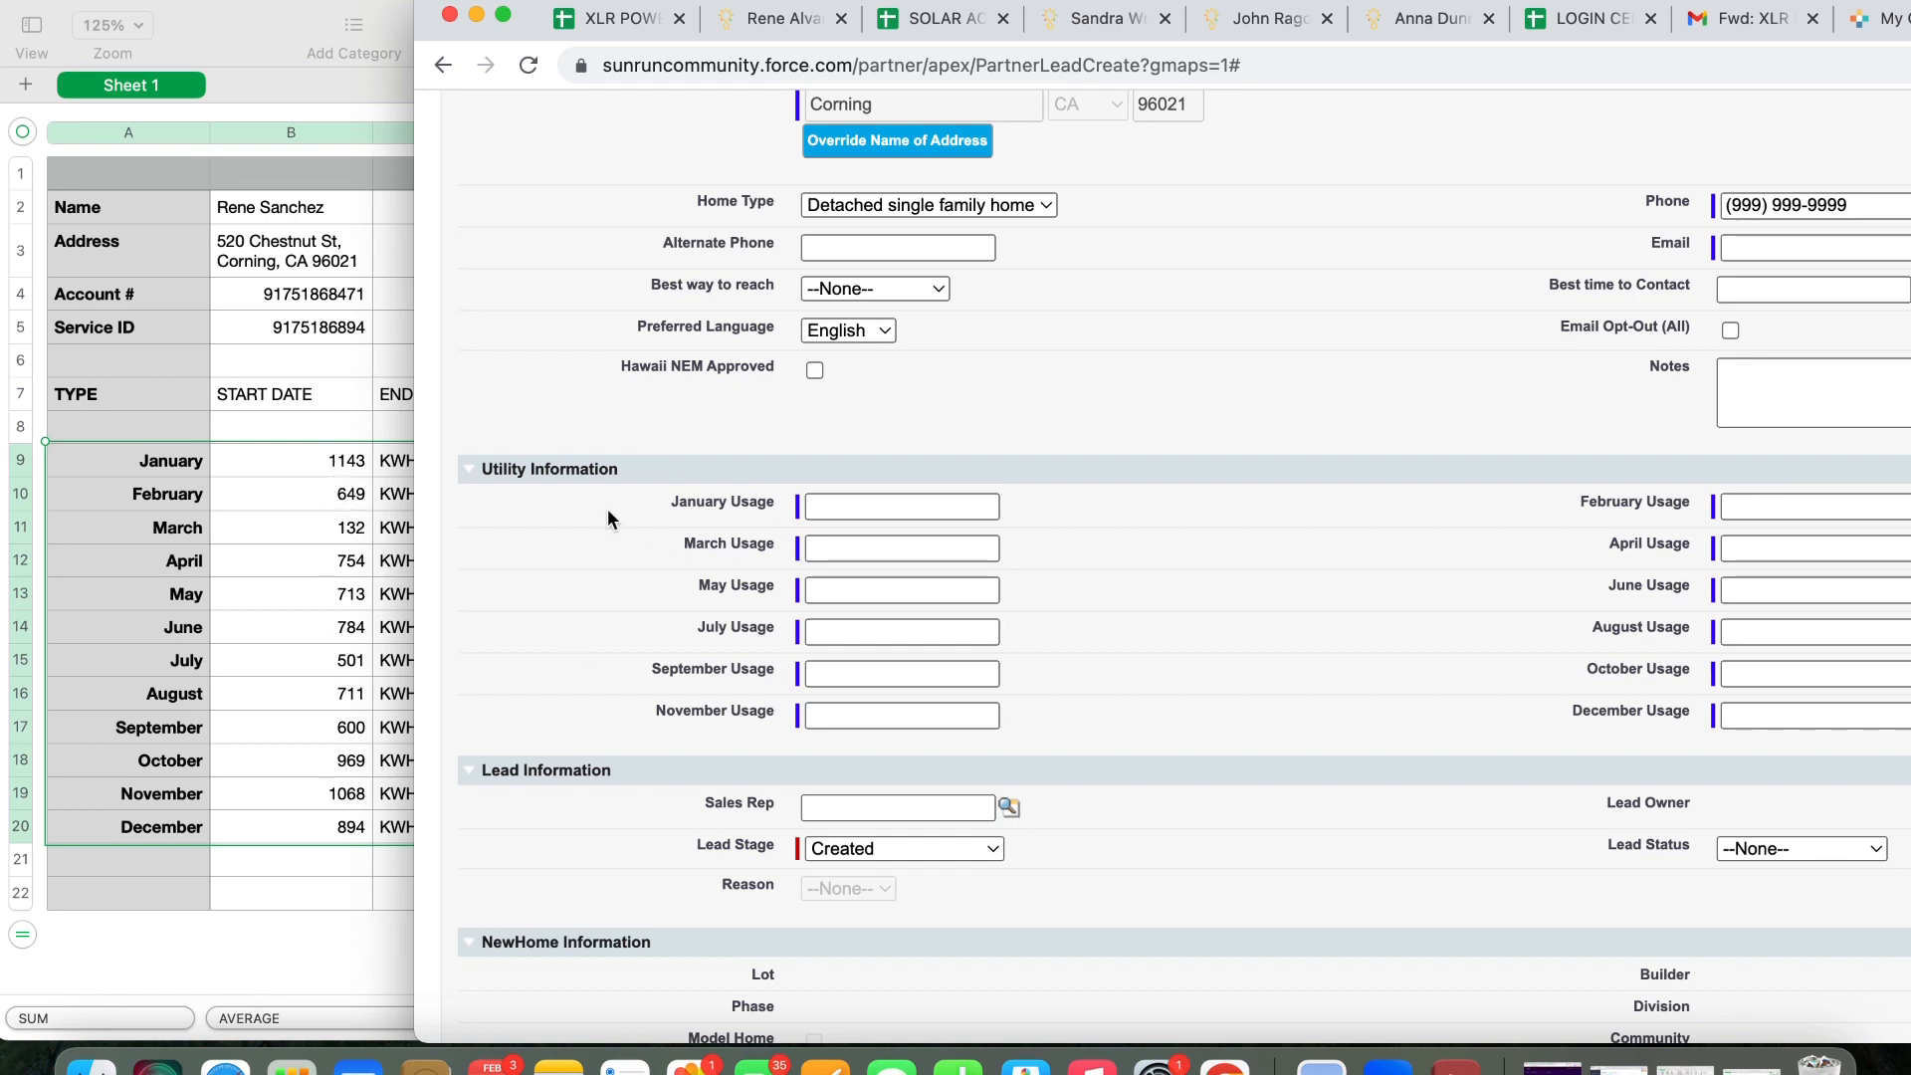
Fill January–June usage: 1143, 649, 132, 754, 713, 784 kWh
{"action": "left_click", "coordinate": [874, 509]}
{"action": "type", "text": "11"}
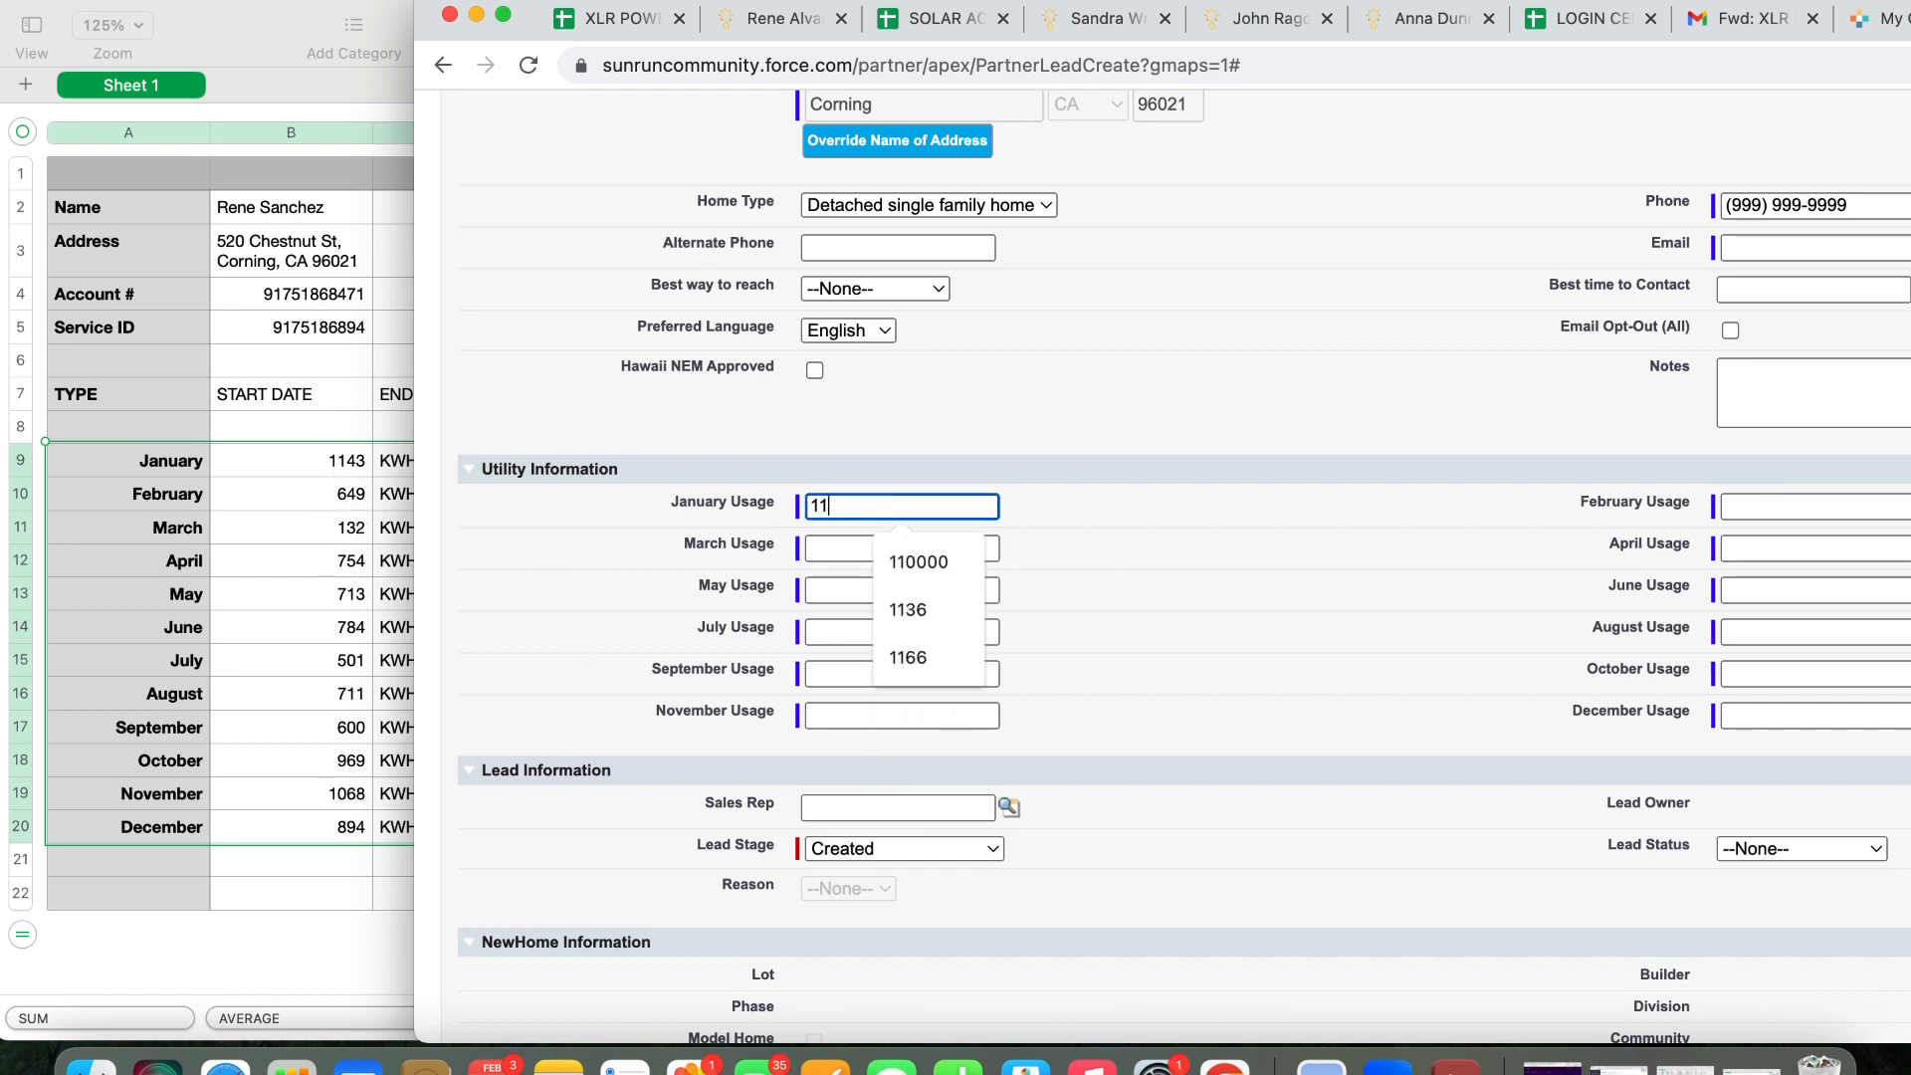
{"action": "type", "text": "43"}
{"action": "key", "text": "Tab"}
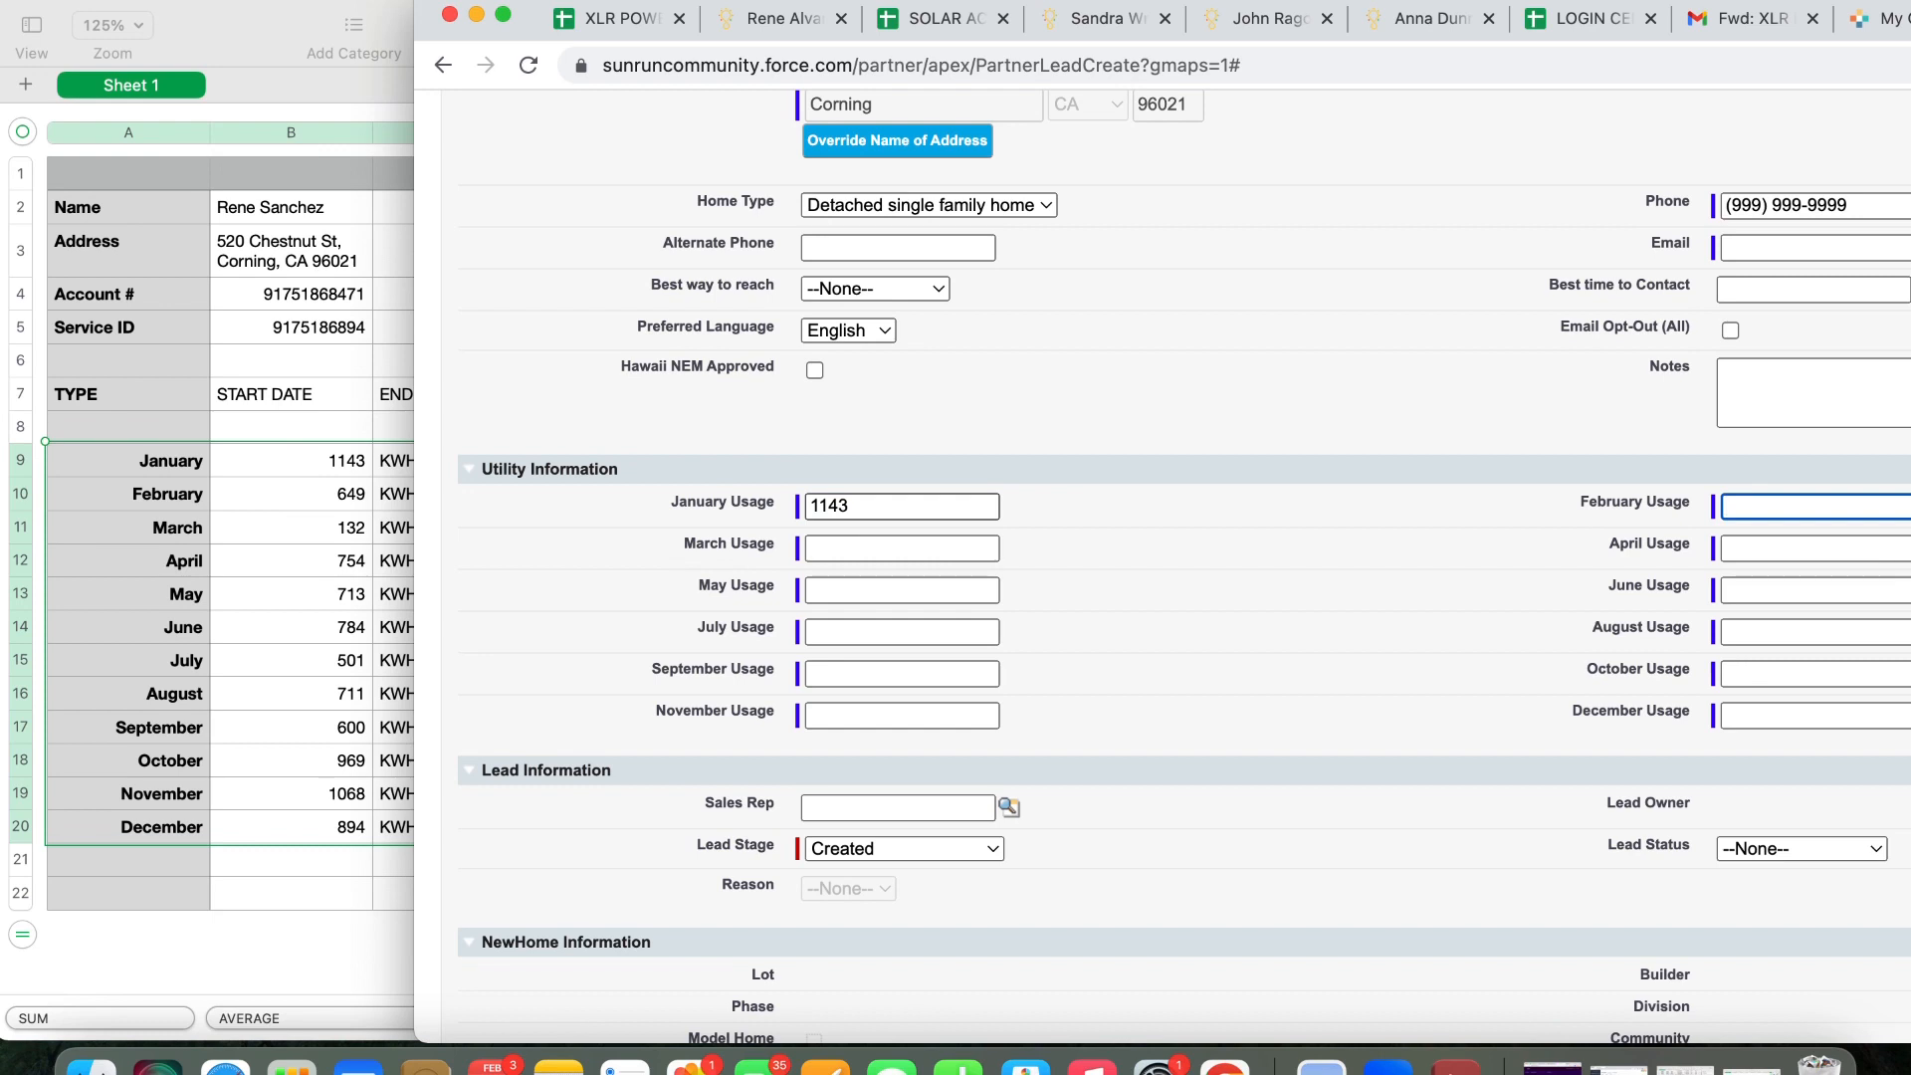
{"action": "type", "text": "649"}
{"action": "key", "text": "Tab"}
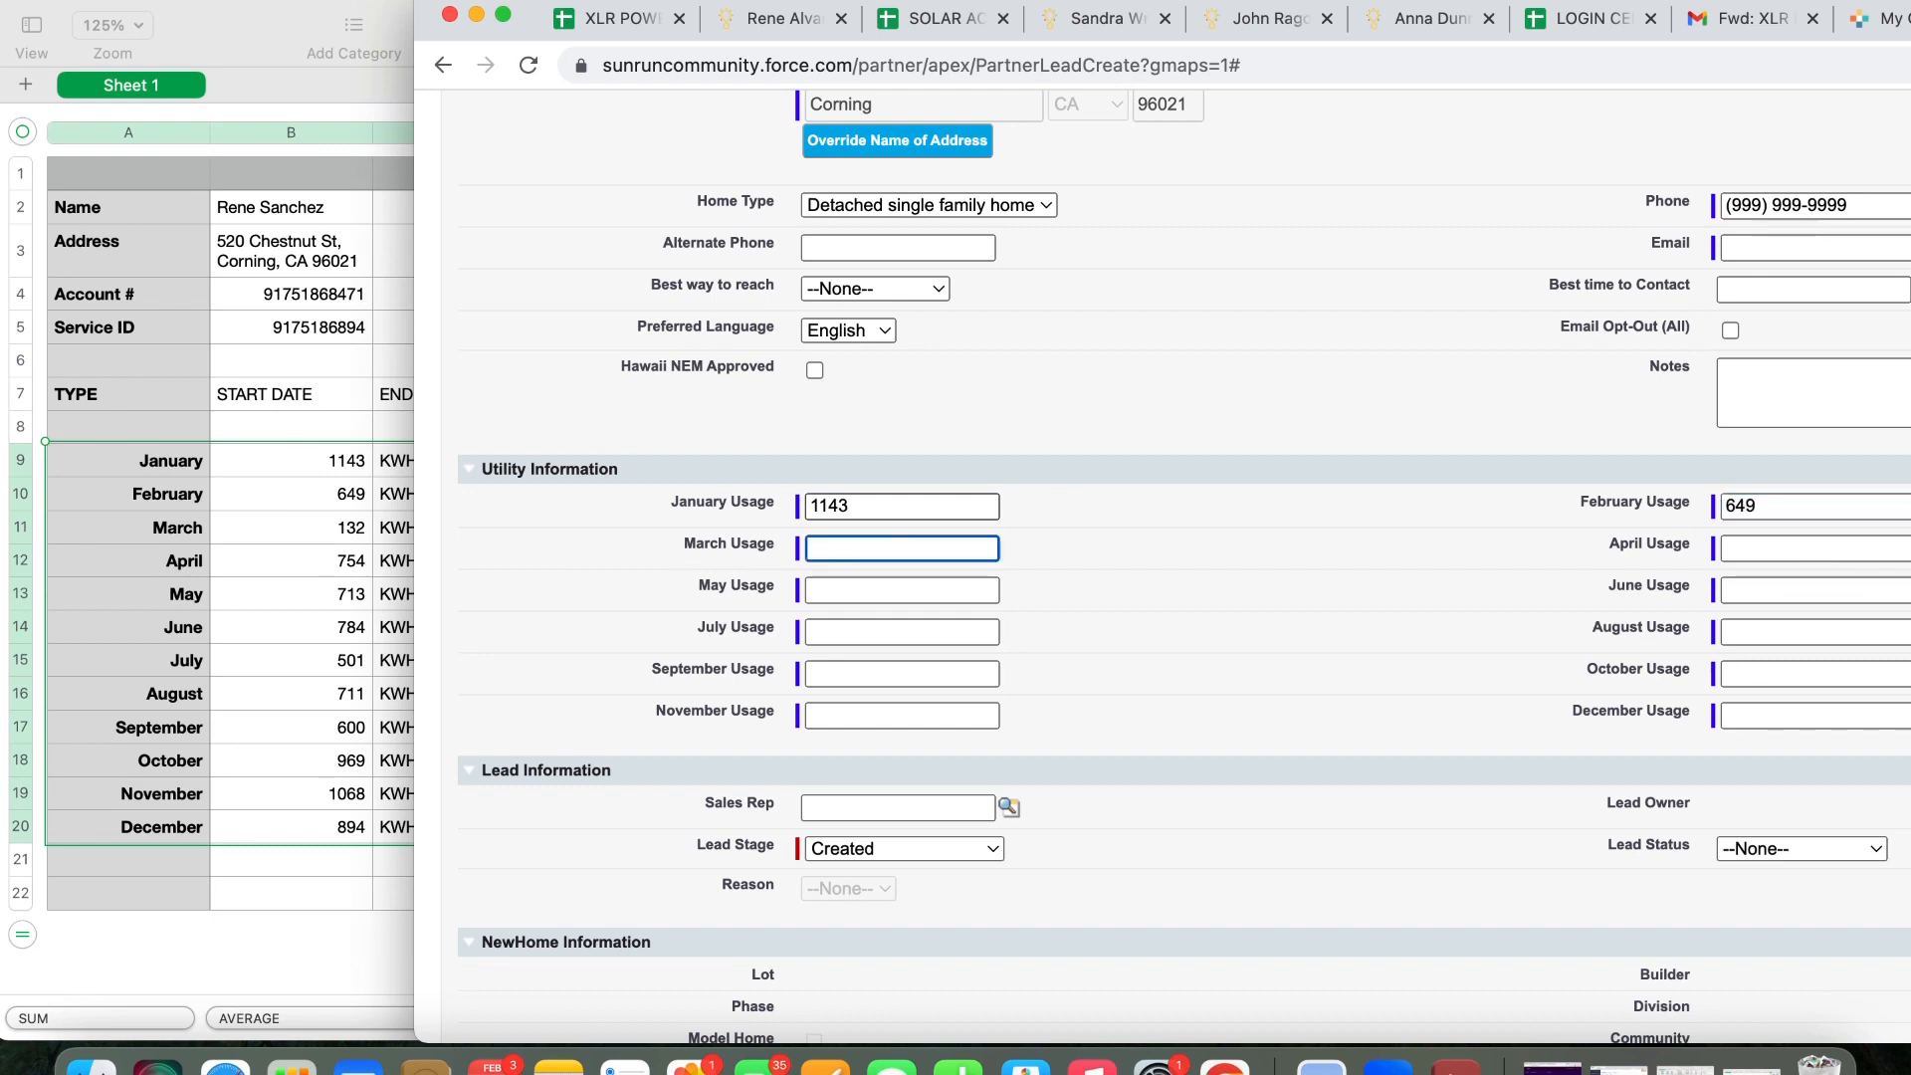
{"action": "type", "text": "132"}
{"action": "key", "text": "Tab"}
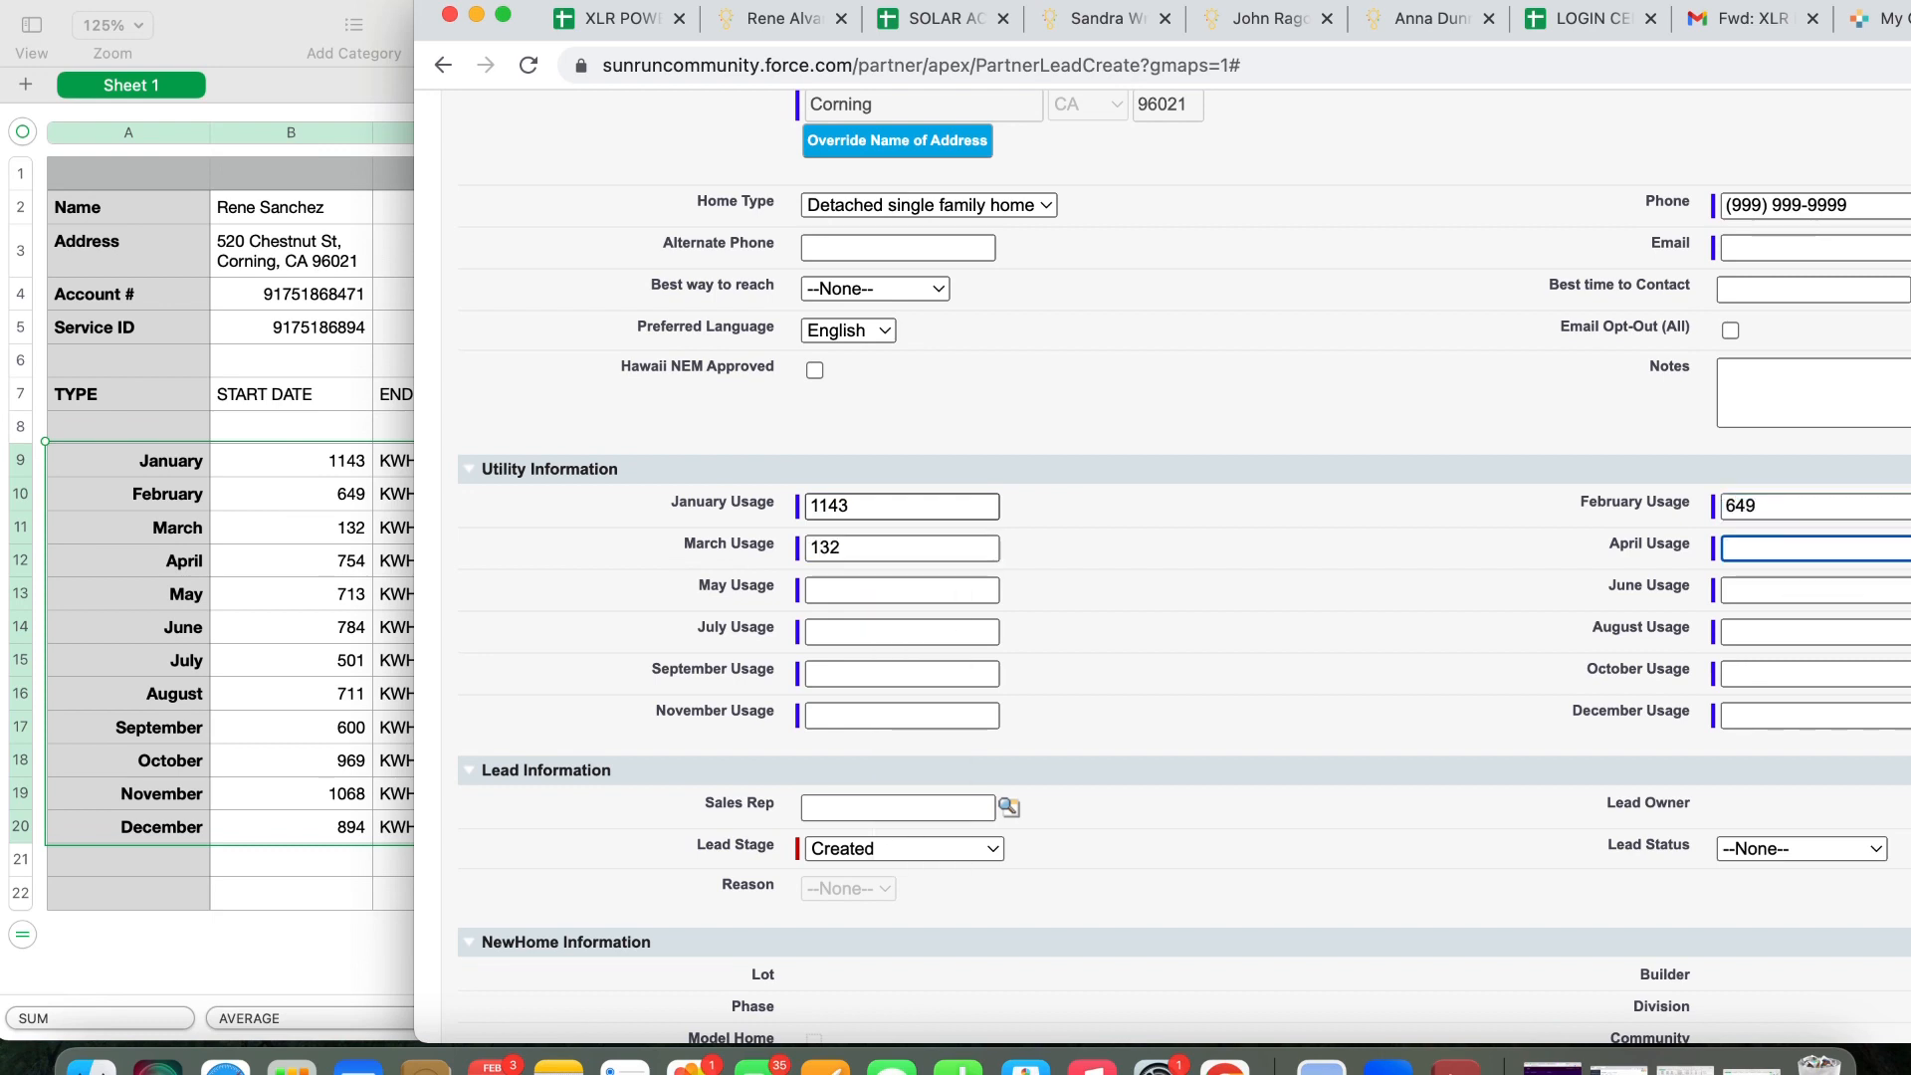
{"action": "type", "text": "754"}
{"action": "key", "text": "Tab"}
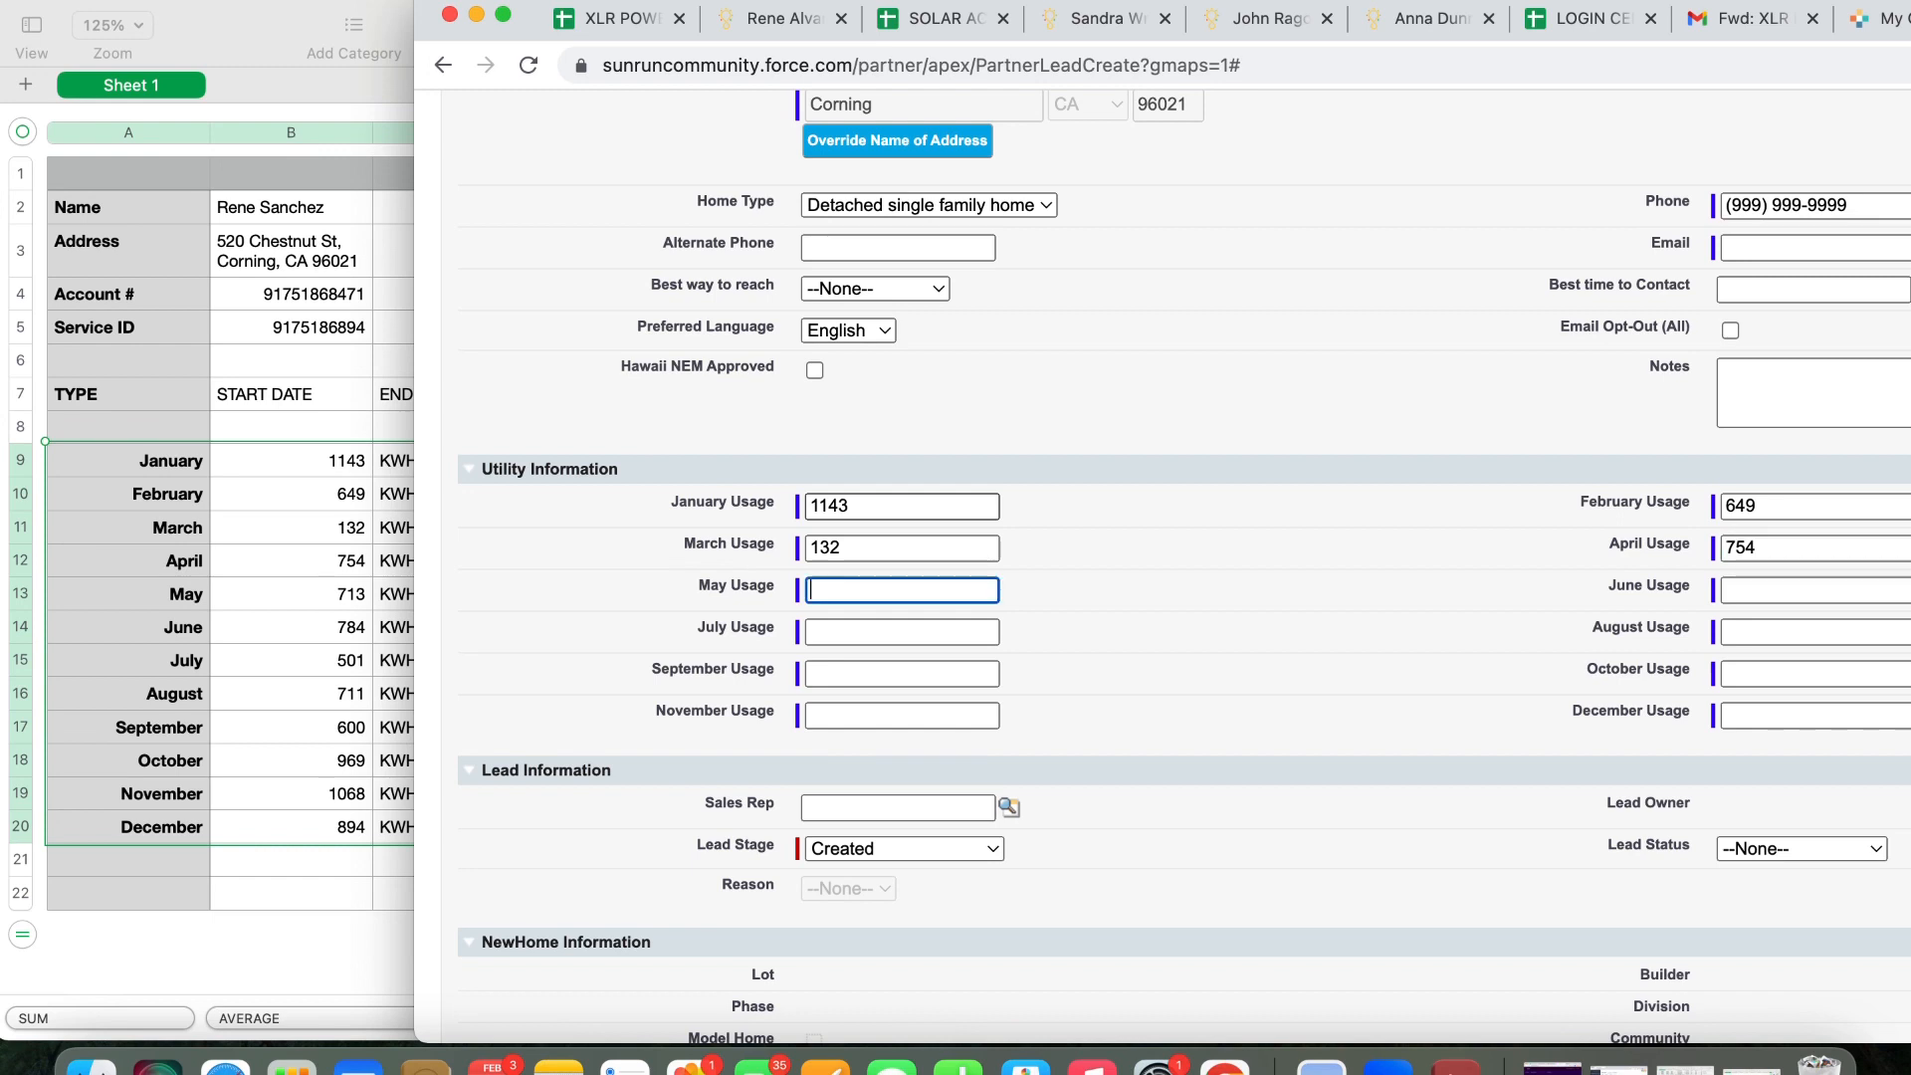
{"action": "type", "text": "713"}
{"action": "key", "text": "Tab"}
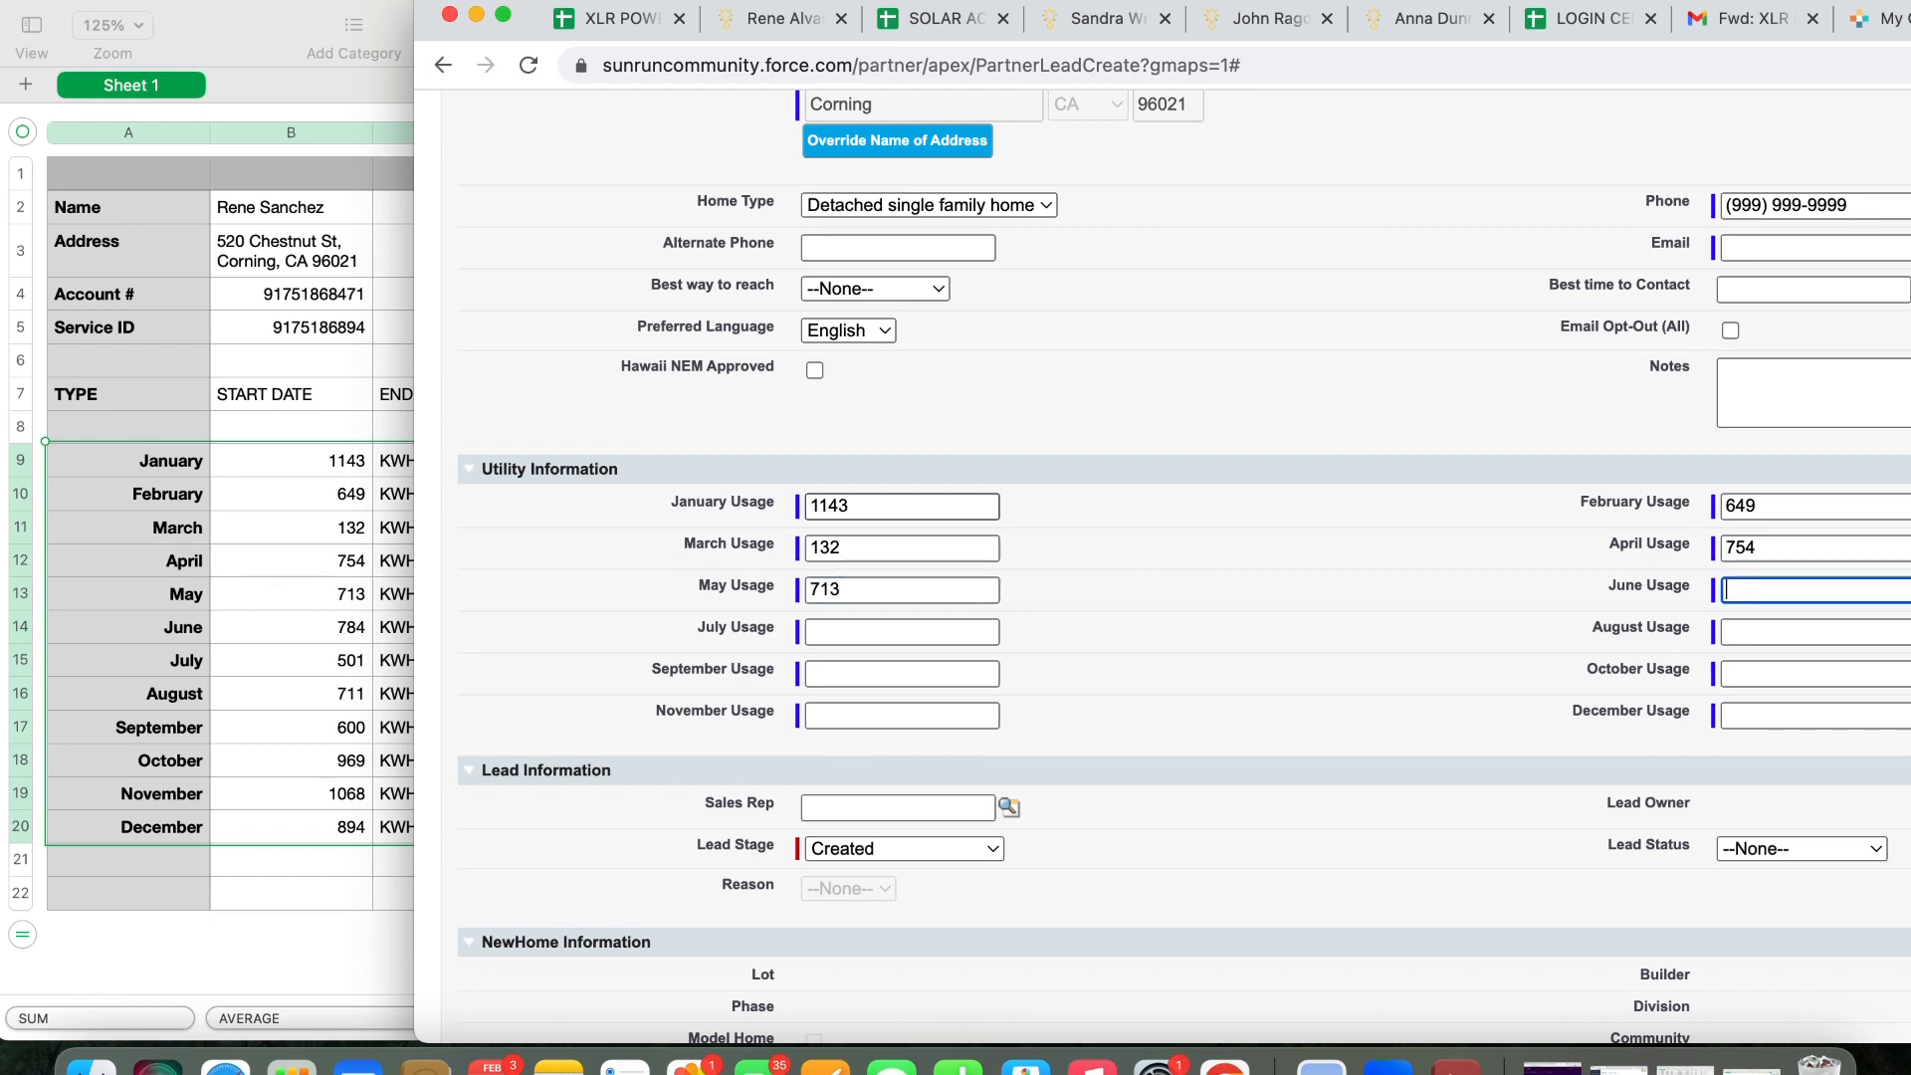
{"action": "type", "text": "784"}
Fill July–December usage: 501, 711, 600, 969, 1068, 894 kWh
{"action": "key", "text": "Tab"}
{"action": "type", "text": "501"}
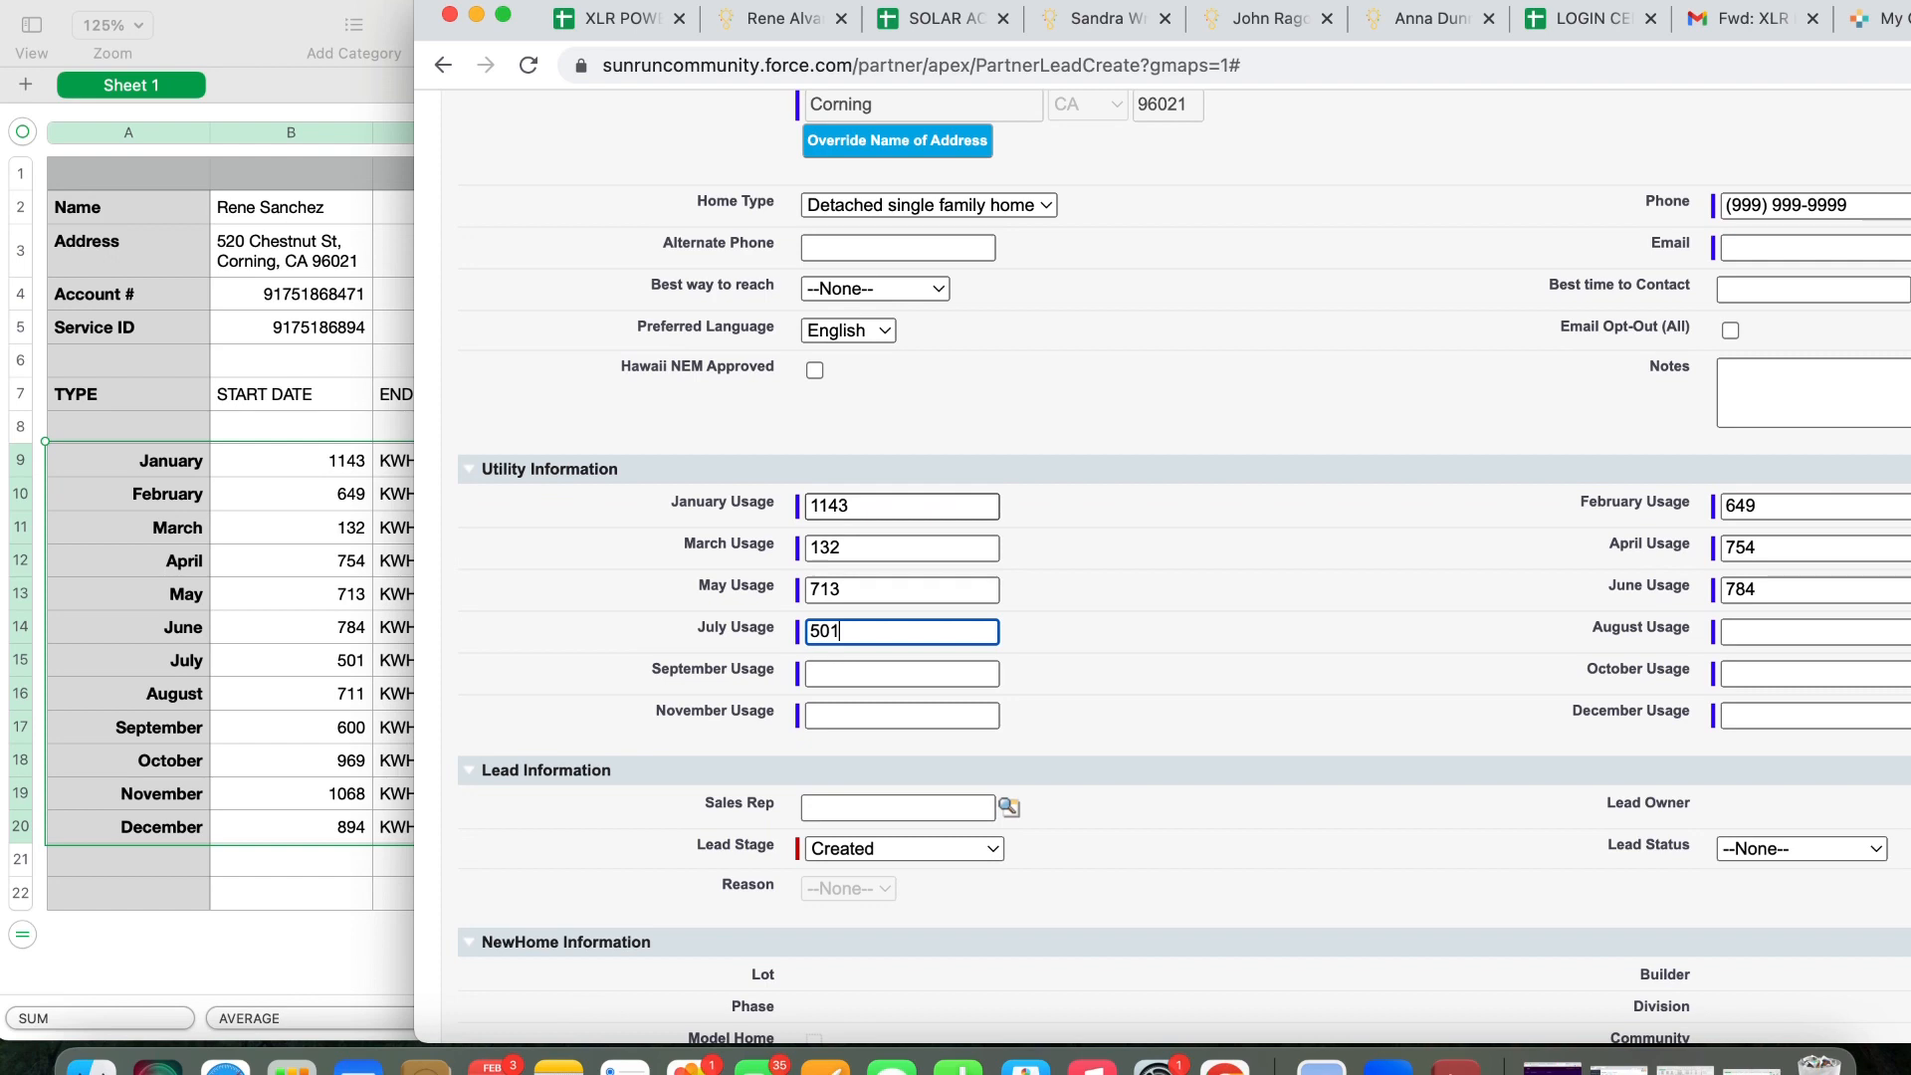
{"action": "key", "text": "Tab"}
{"action": "type", "text": "7"}
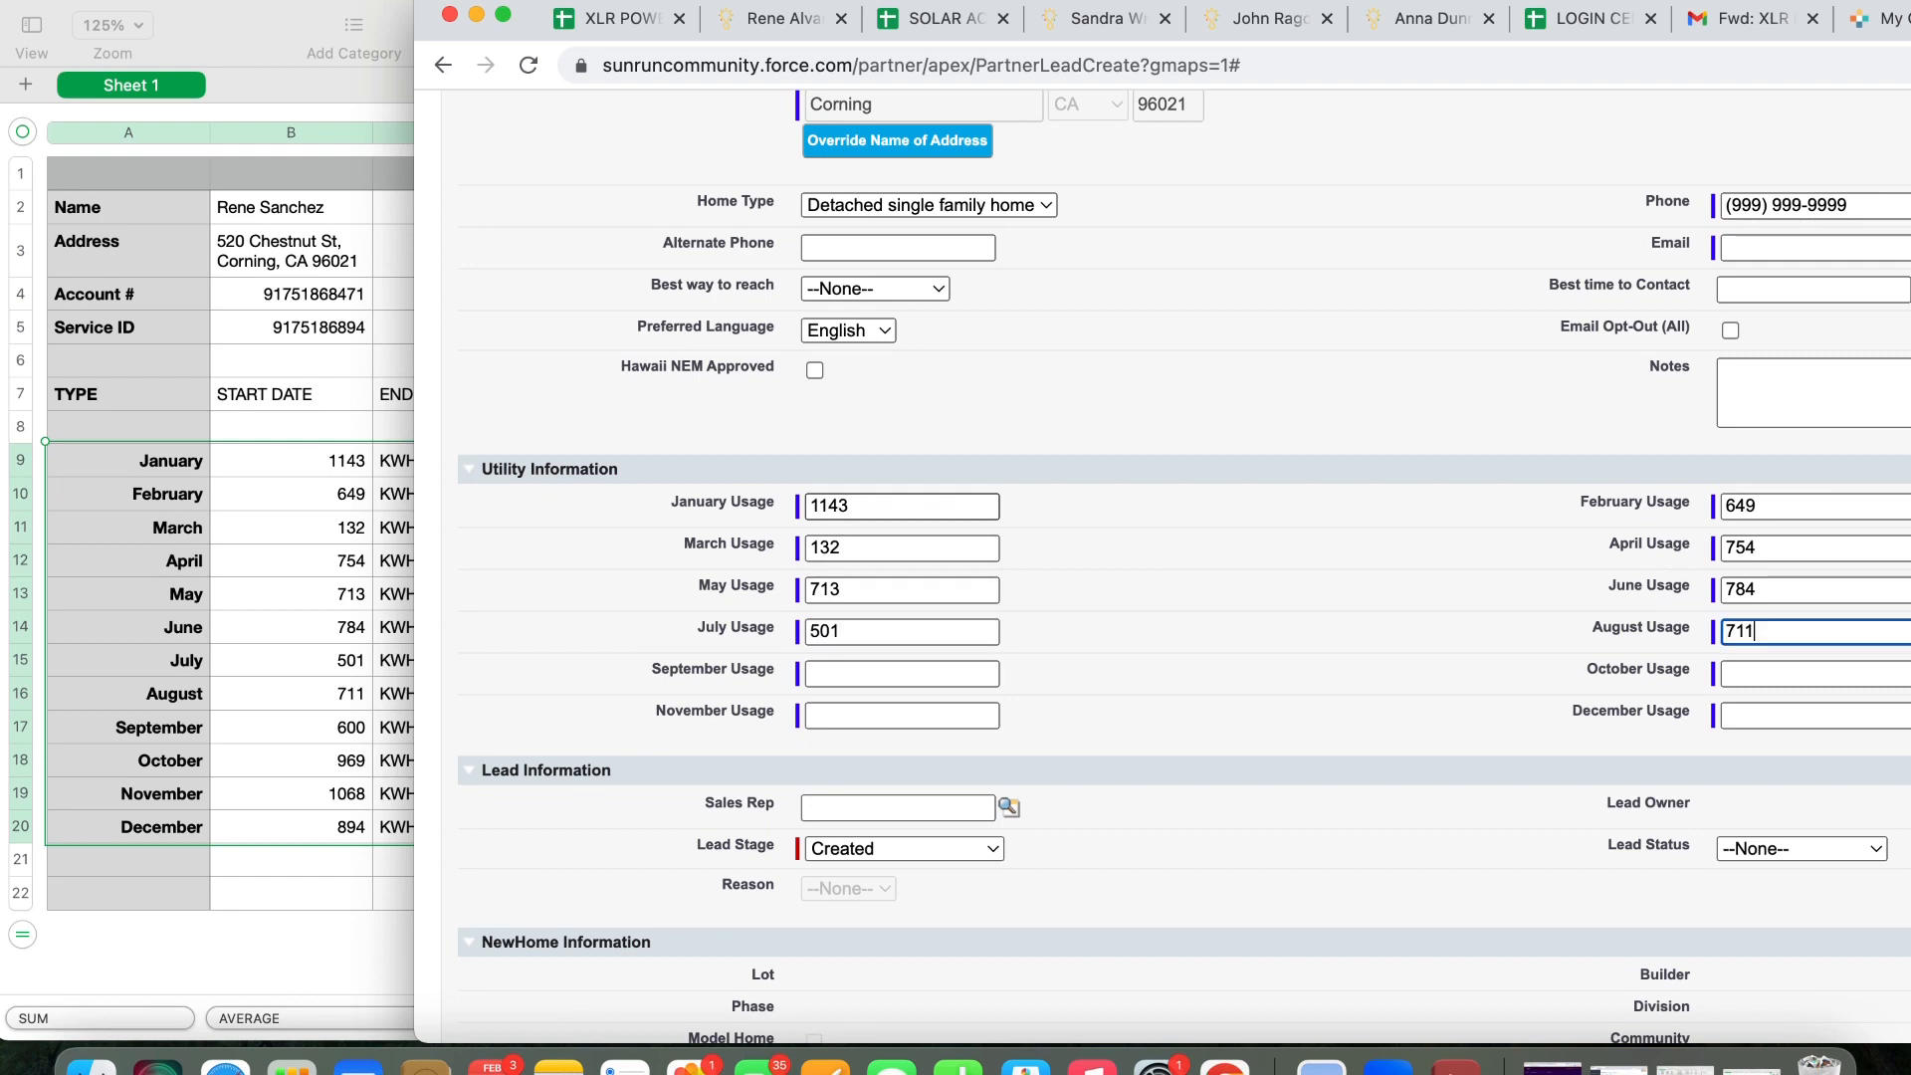
{"action": "type", "text": "11"}
{"action": "key", "text": "Tab"}
{"action": "type", "text": "60"}
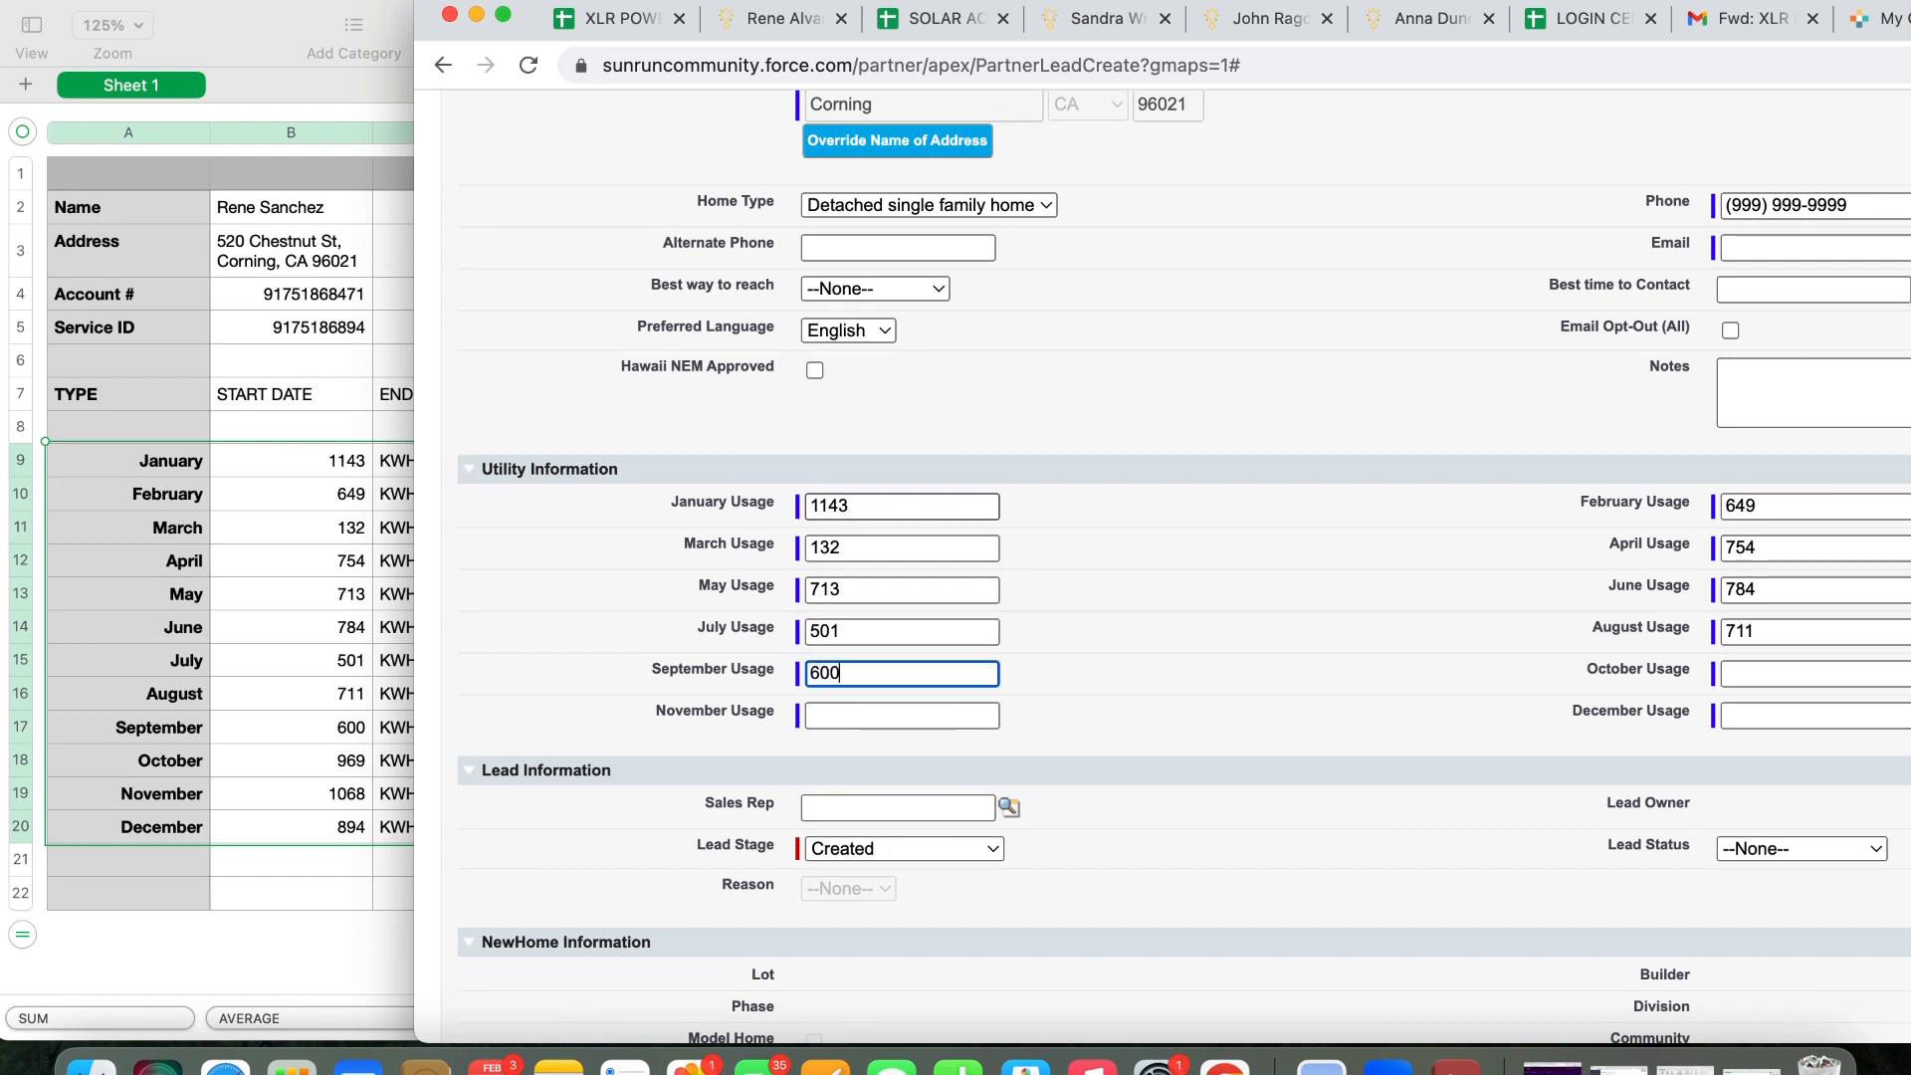
{"action": "type", "text": "0"}
{"action": "key", "text": "Tab"}
{"action": "type", "text": "969"}
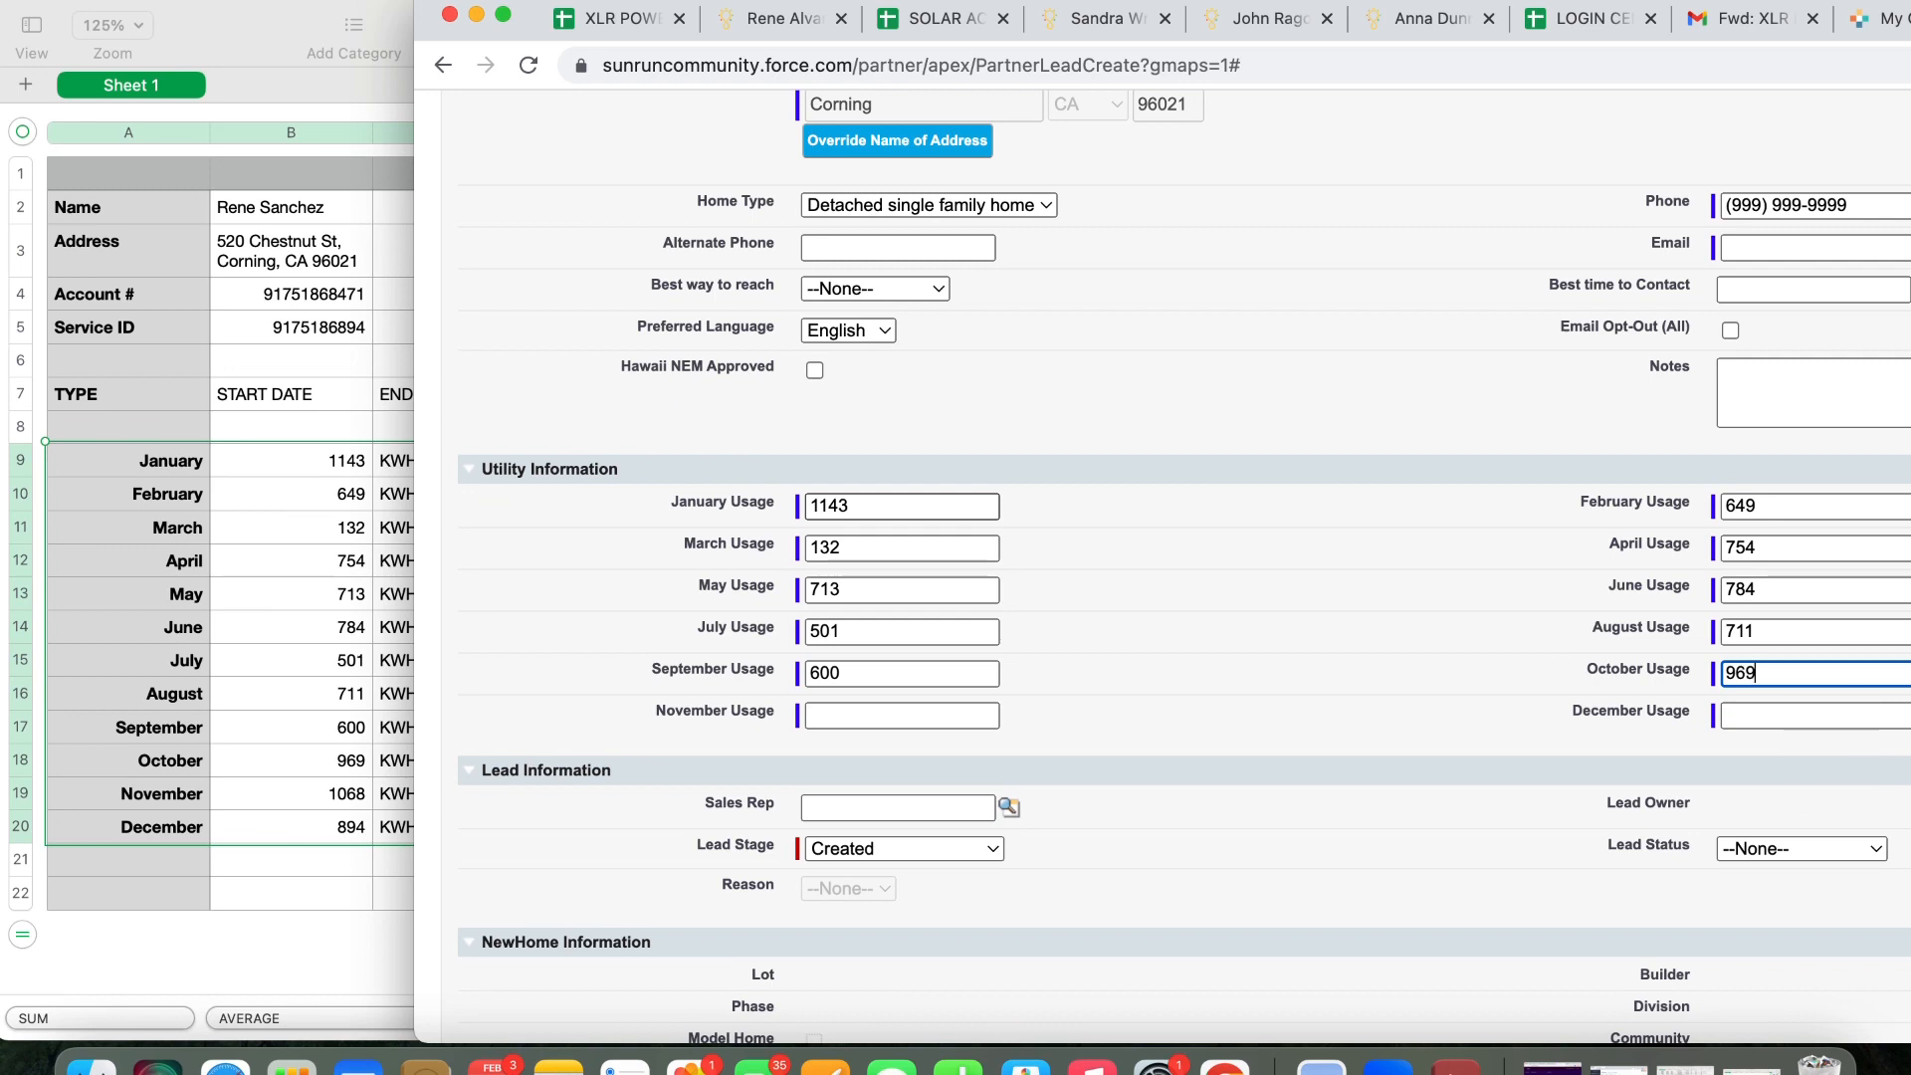
{"action": "key", "text": "Tab"}
{"action": "type", "text": "1068"}
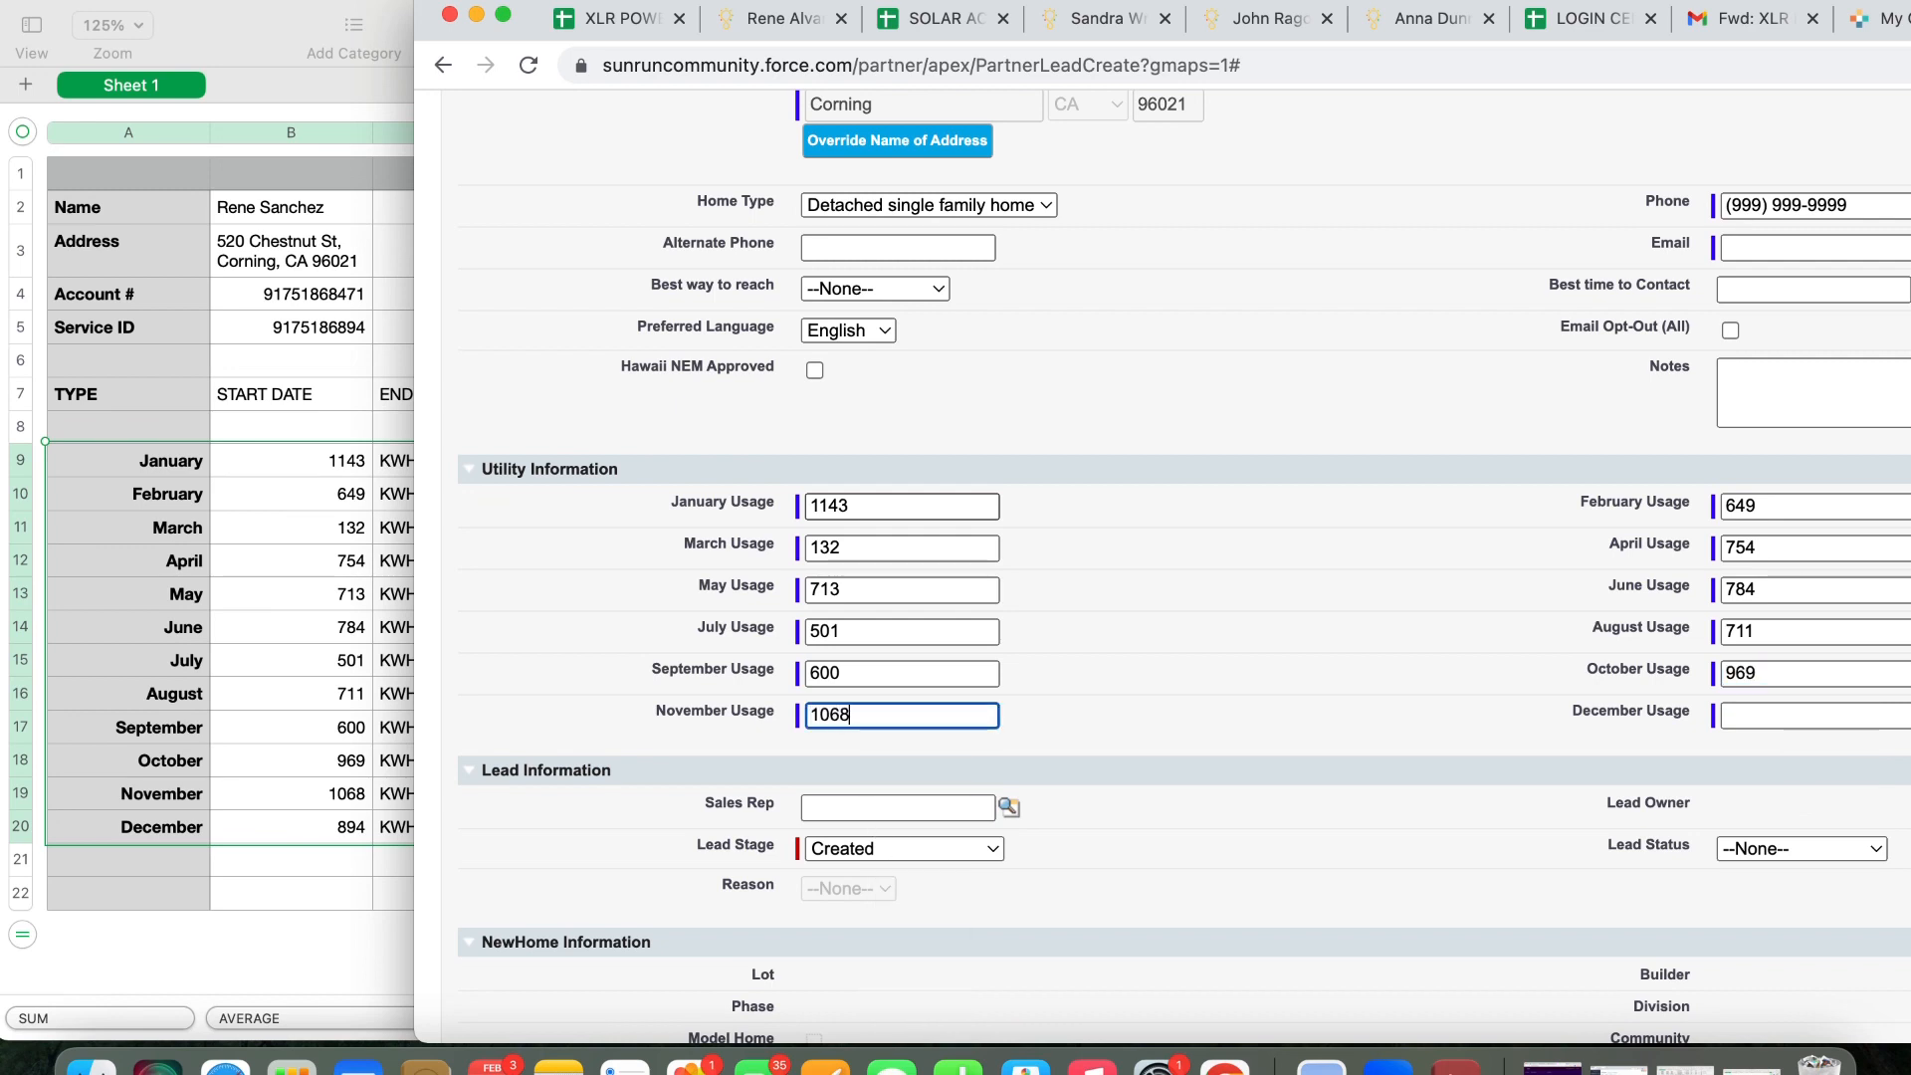
{"action": "key", "text": "Tab"}
{"action": "type", "text": "894"}
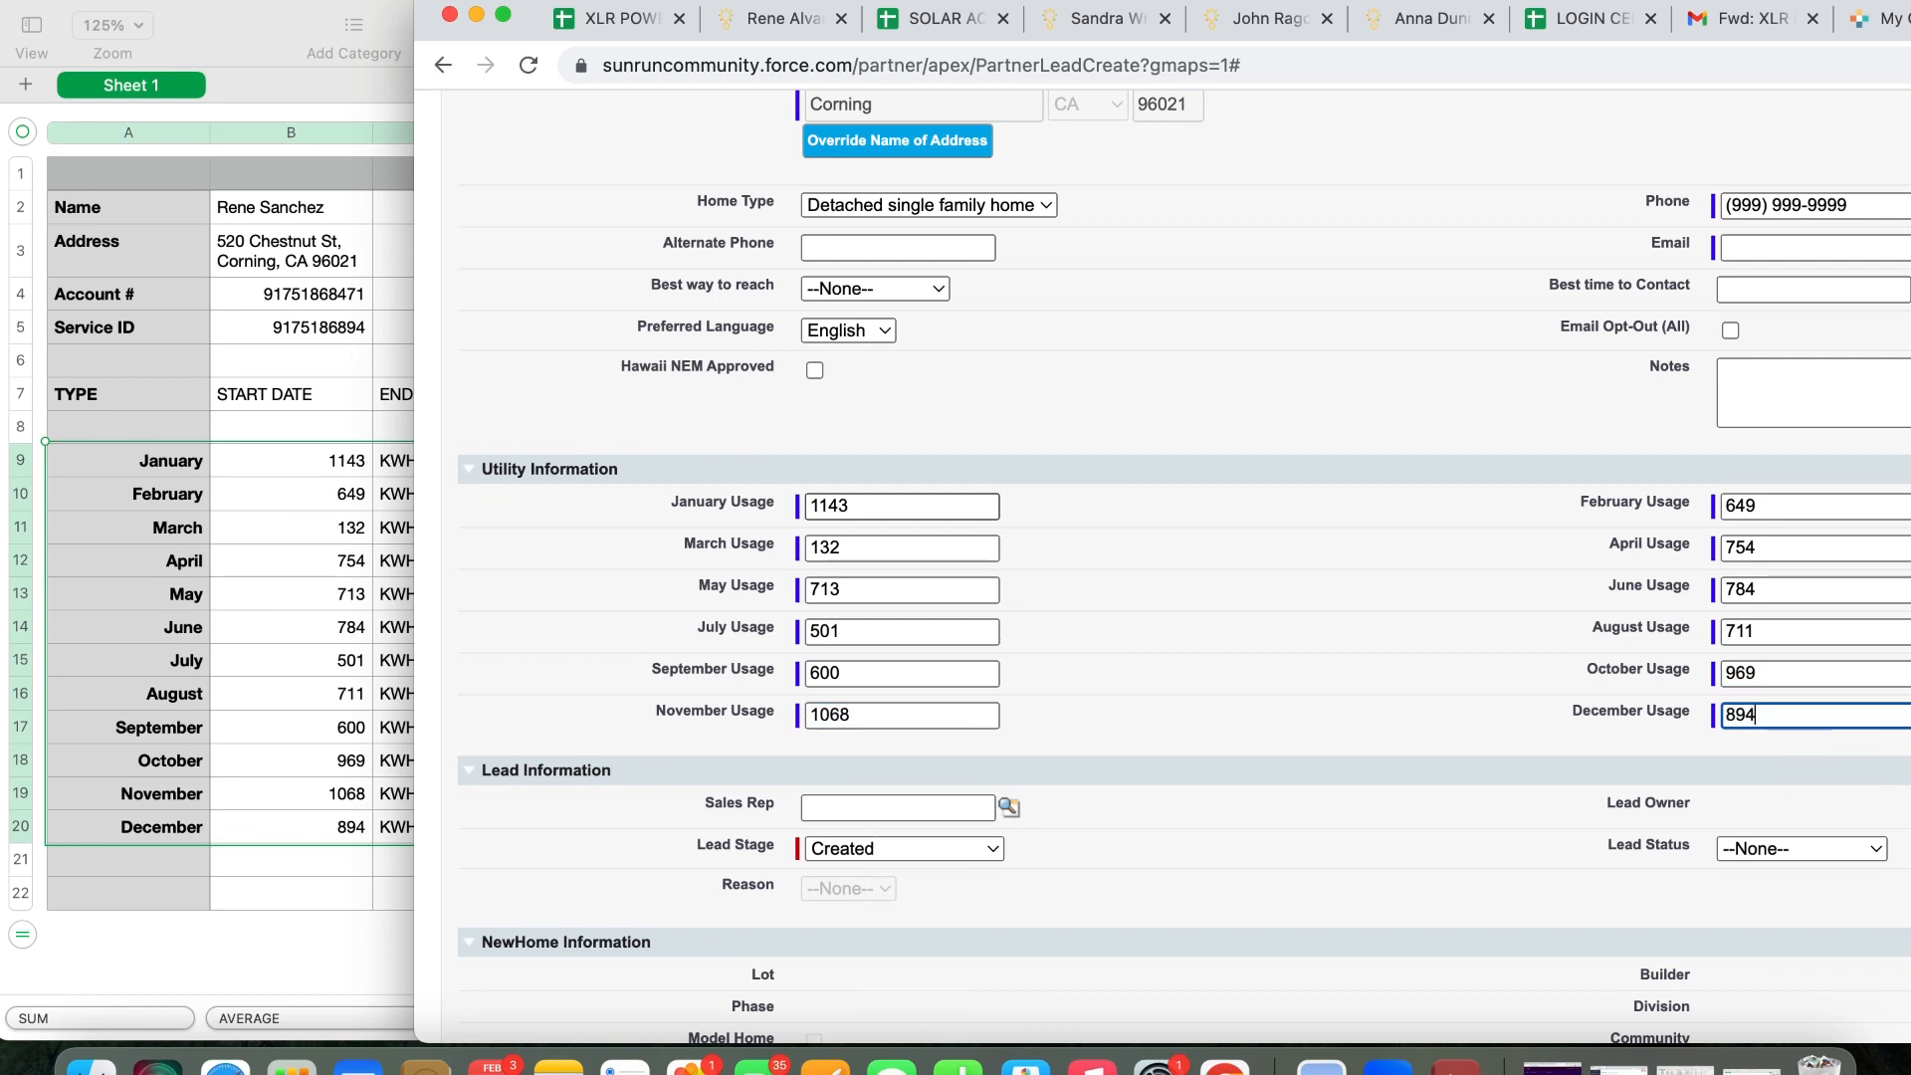
Save the new lead with its monthly usage figures
{"action": "scroll", "coordinate": [1263, 516], "scroll_direction": "down", "scroll_amount": 3}
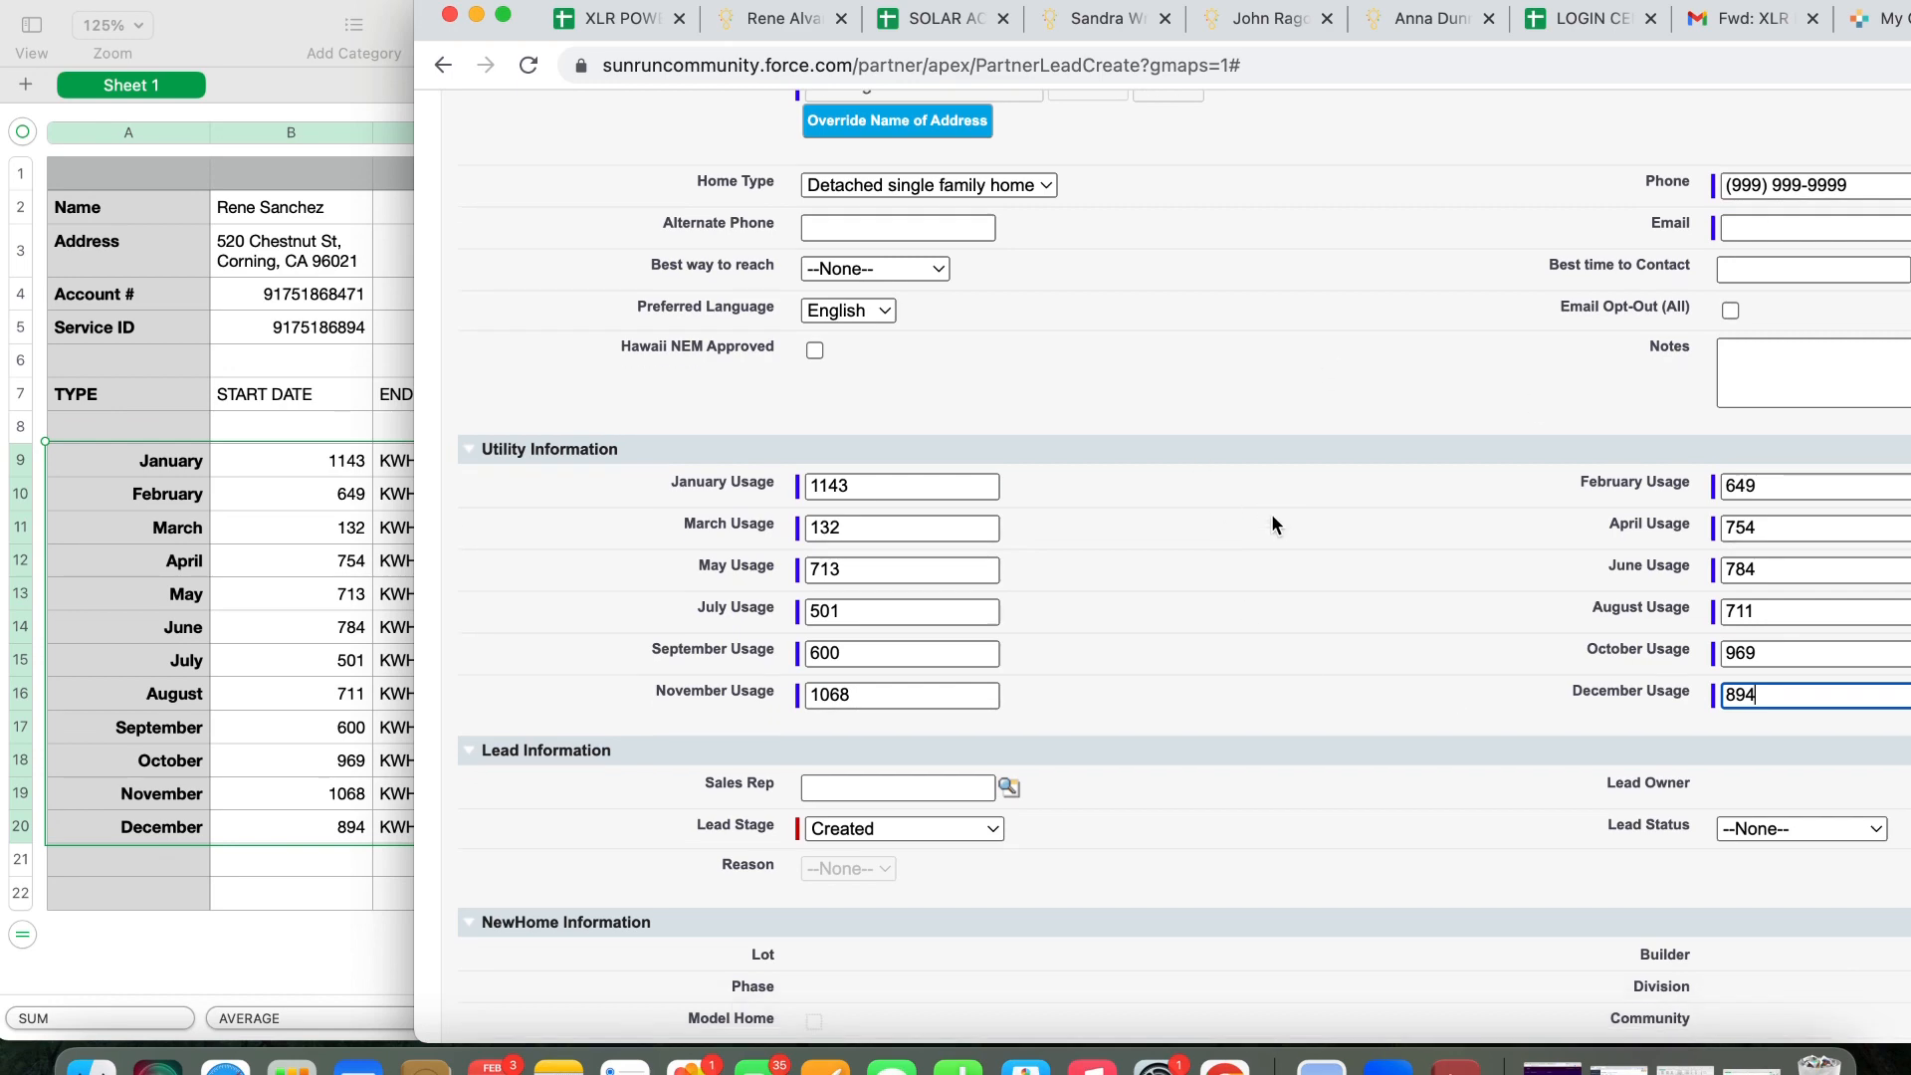
{"action": "scroll", "coordinate": [1272, 516], "scroll_direction": "up", "scroll_amount": 4}
{"action": "scroll", "coordinate": [1272, 518], "scroll_direction": "up", "scroll_amount": 3}
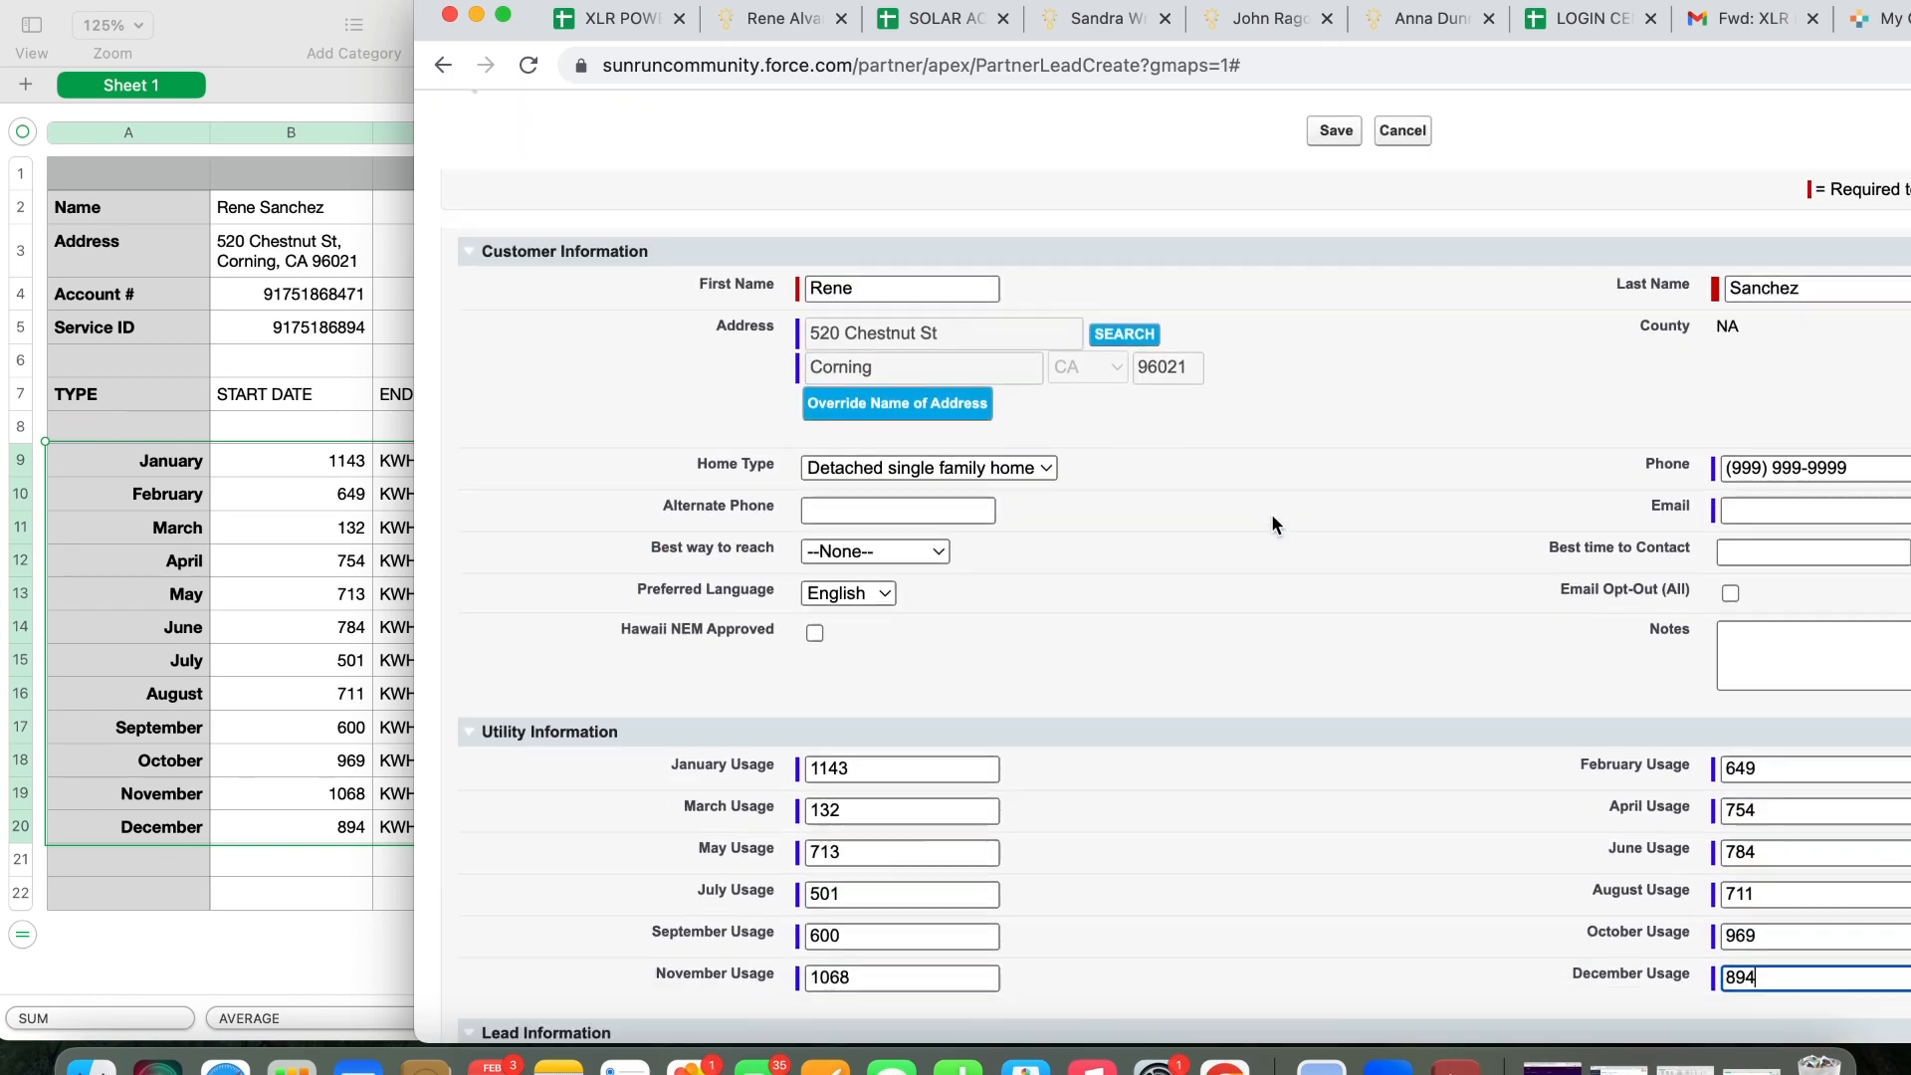
{"action": "scroll", "coordinate": [1272, 517], "scroll_direction": "down", "scroll_amount": 4}
{"action": "scroll", "coordinate": [1270, 513], "scroll_direction": "down", "scroll_amount": 3}
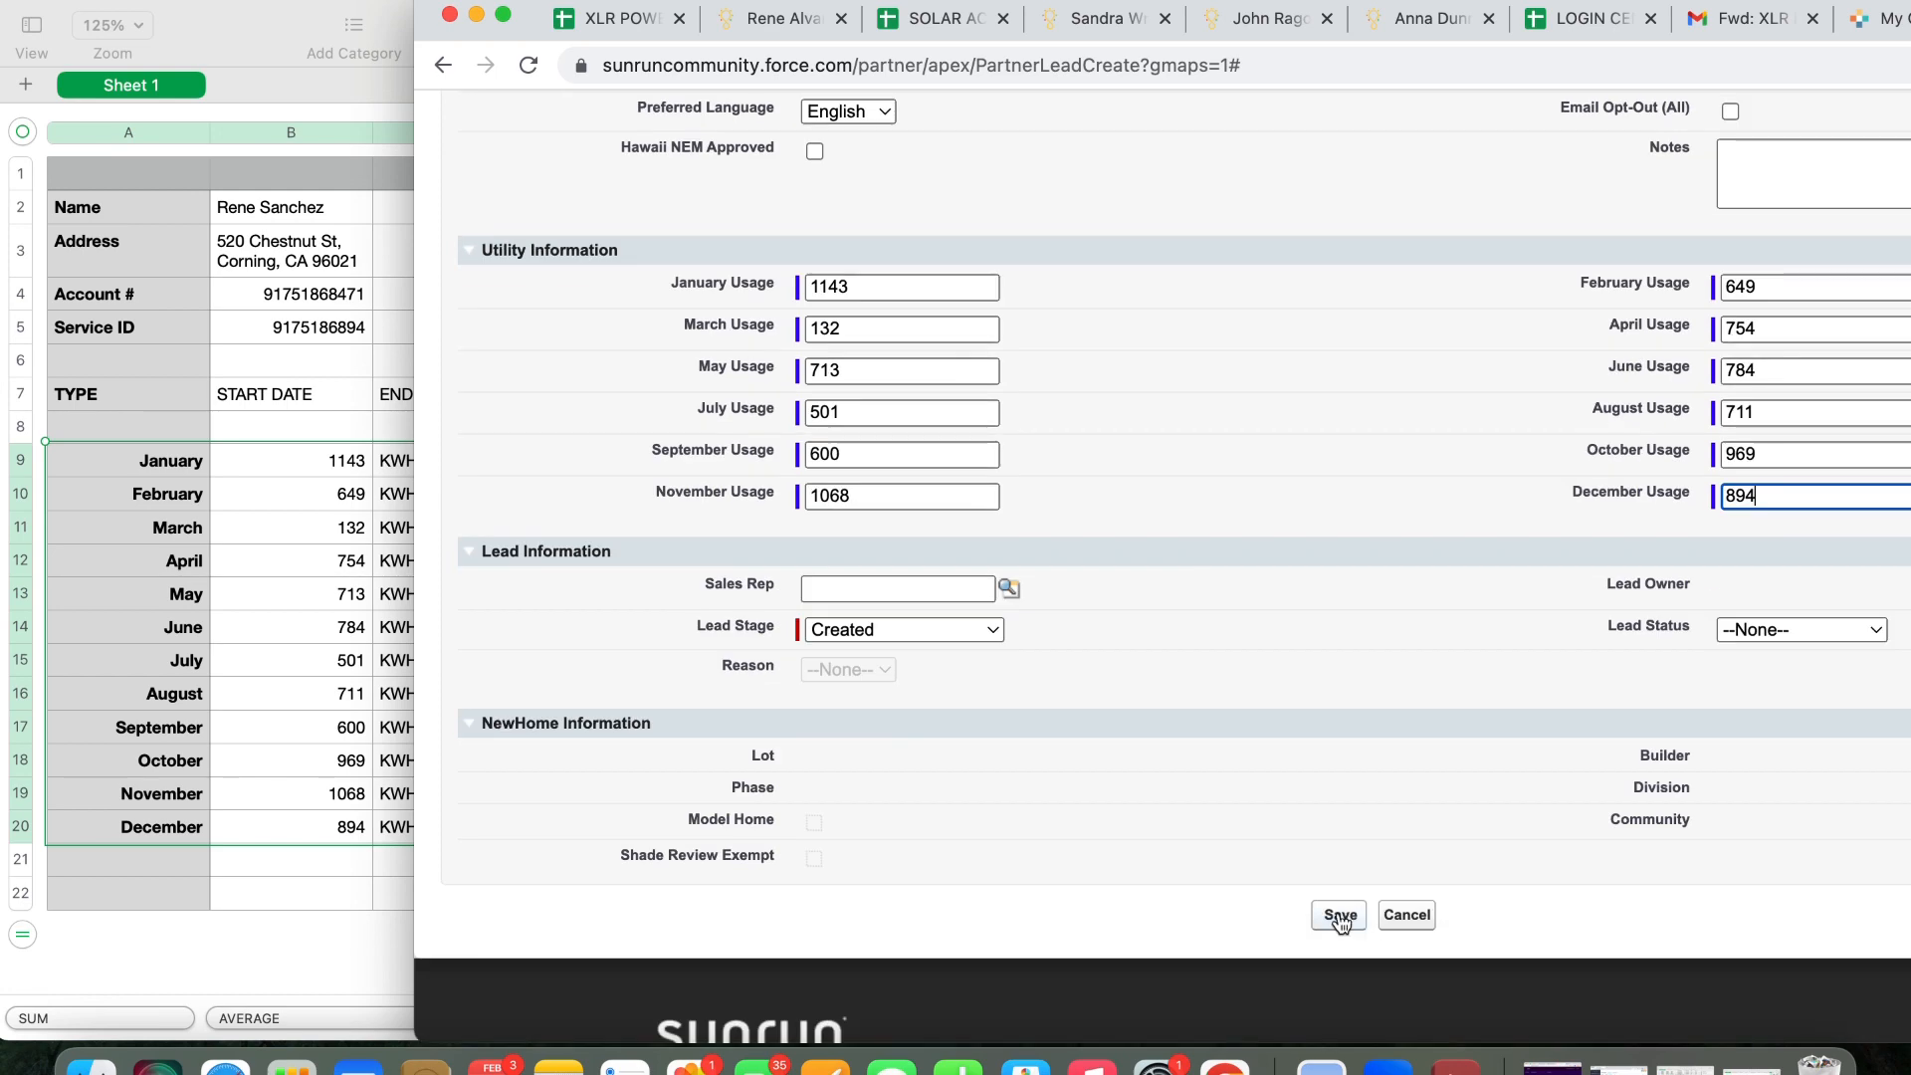
{"action": "left_click", "coordinate": [1357, 915]}
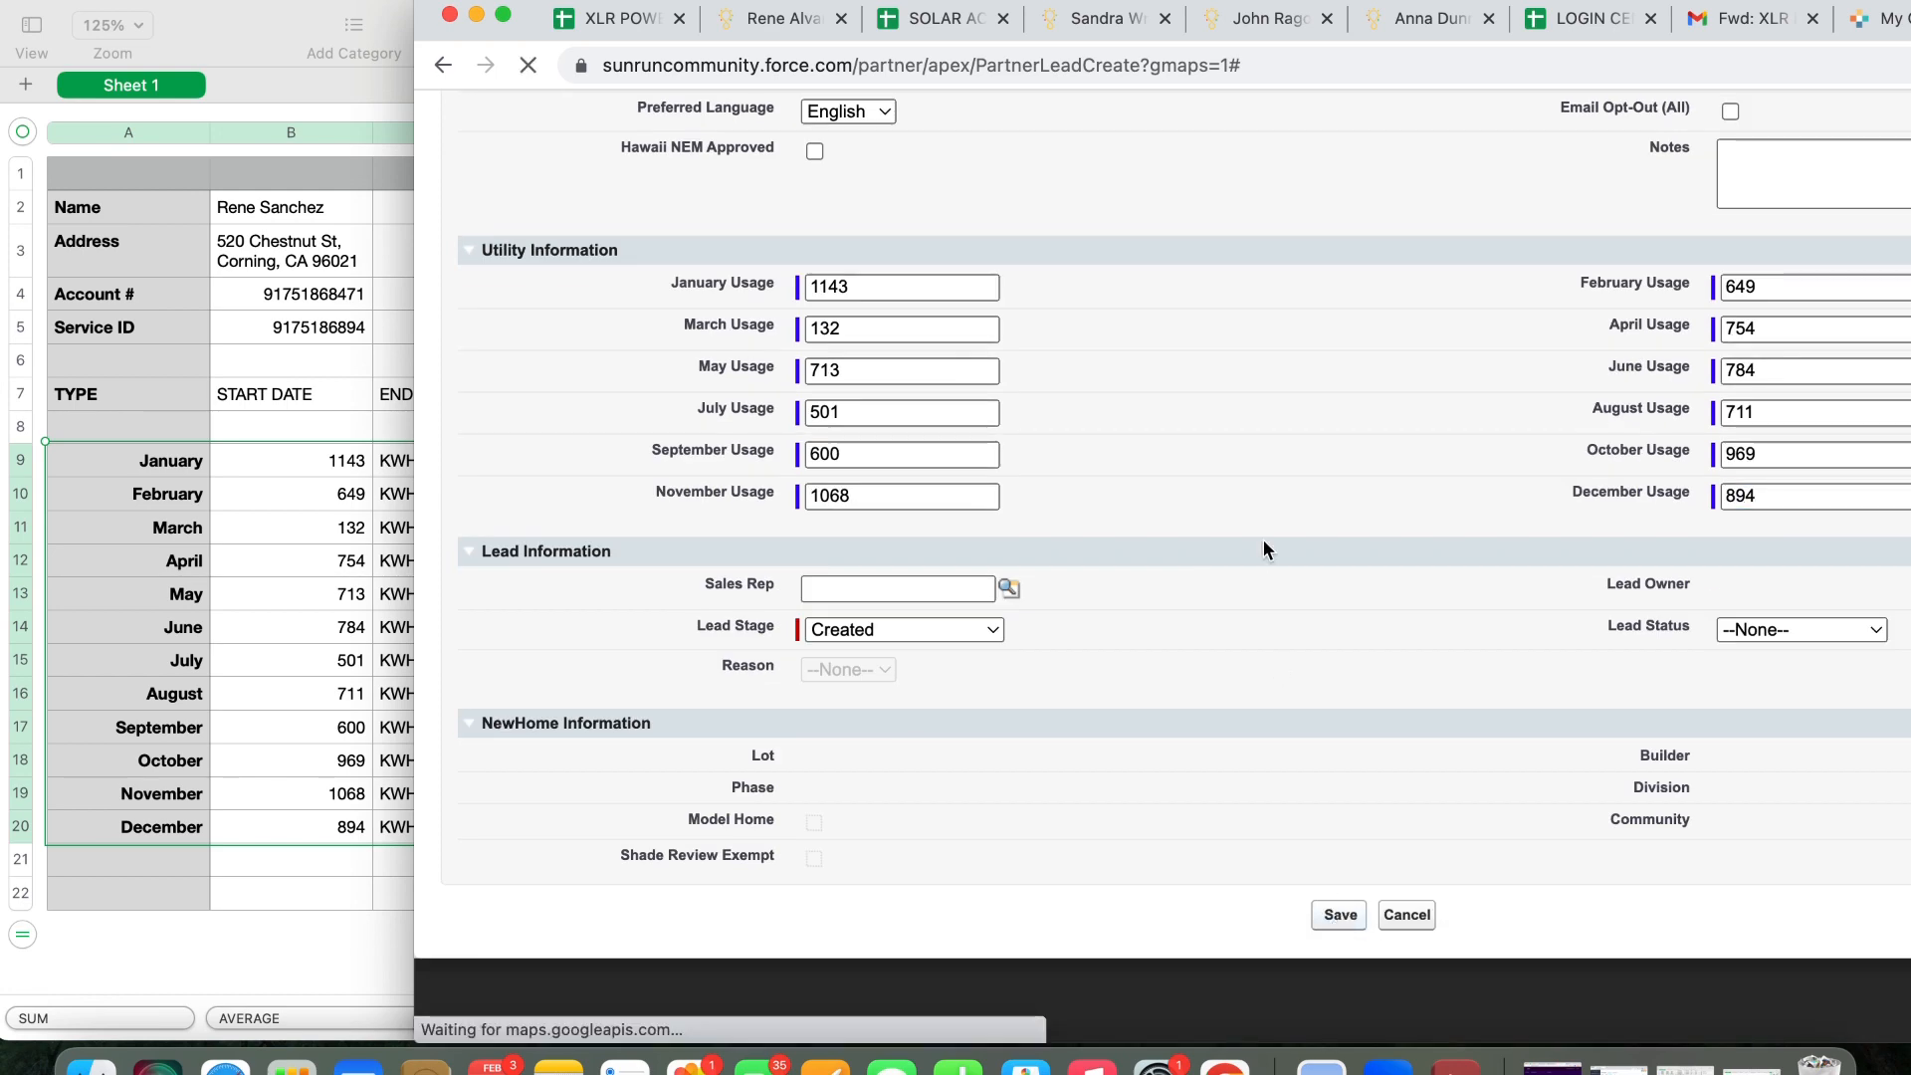
Review the Lead Detail record showing PG&E utility, then convert the lead
{"action": "scroll", "coordinate": [1263, 539], "scroll_direction": "up", "scroll_amount": 14}
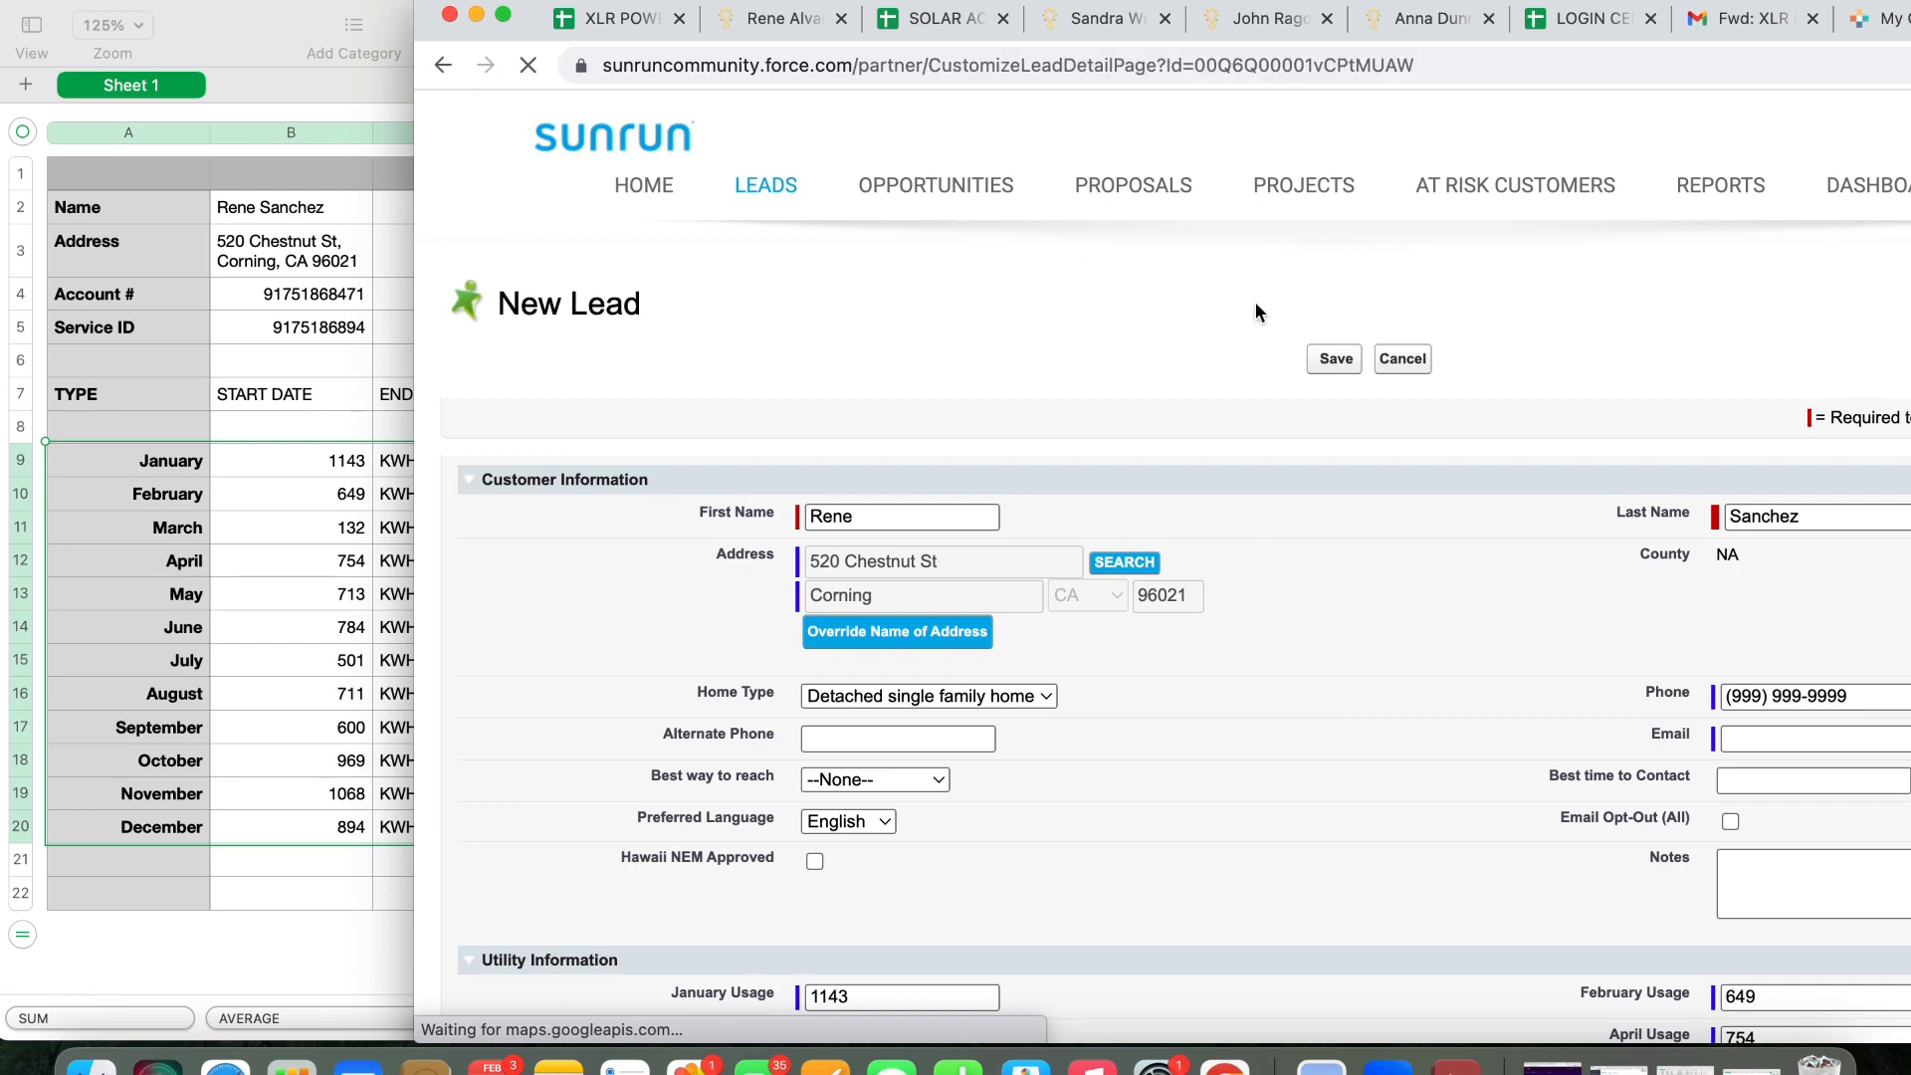
{"action": "scroll", "coordinate": [1080, 518], "scroll_direction": "down", "scroll_amount": 4}
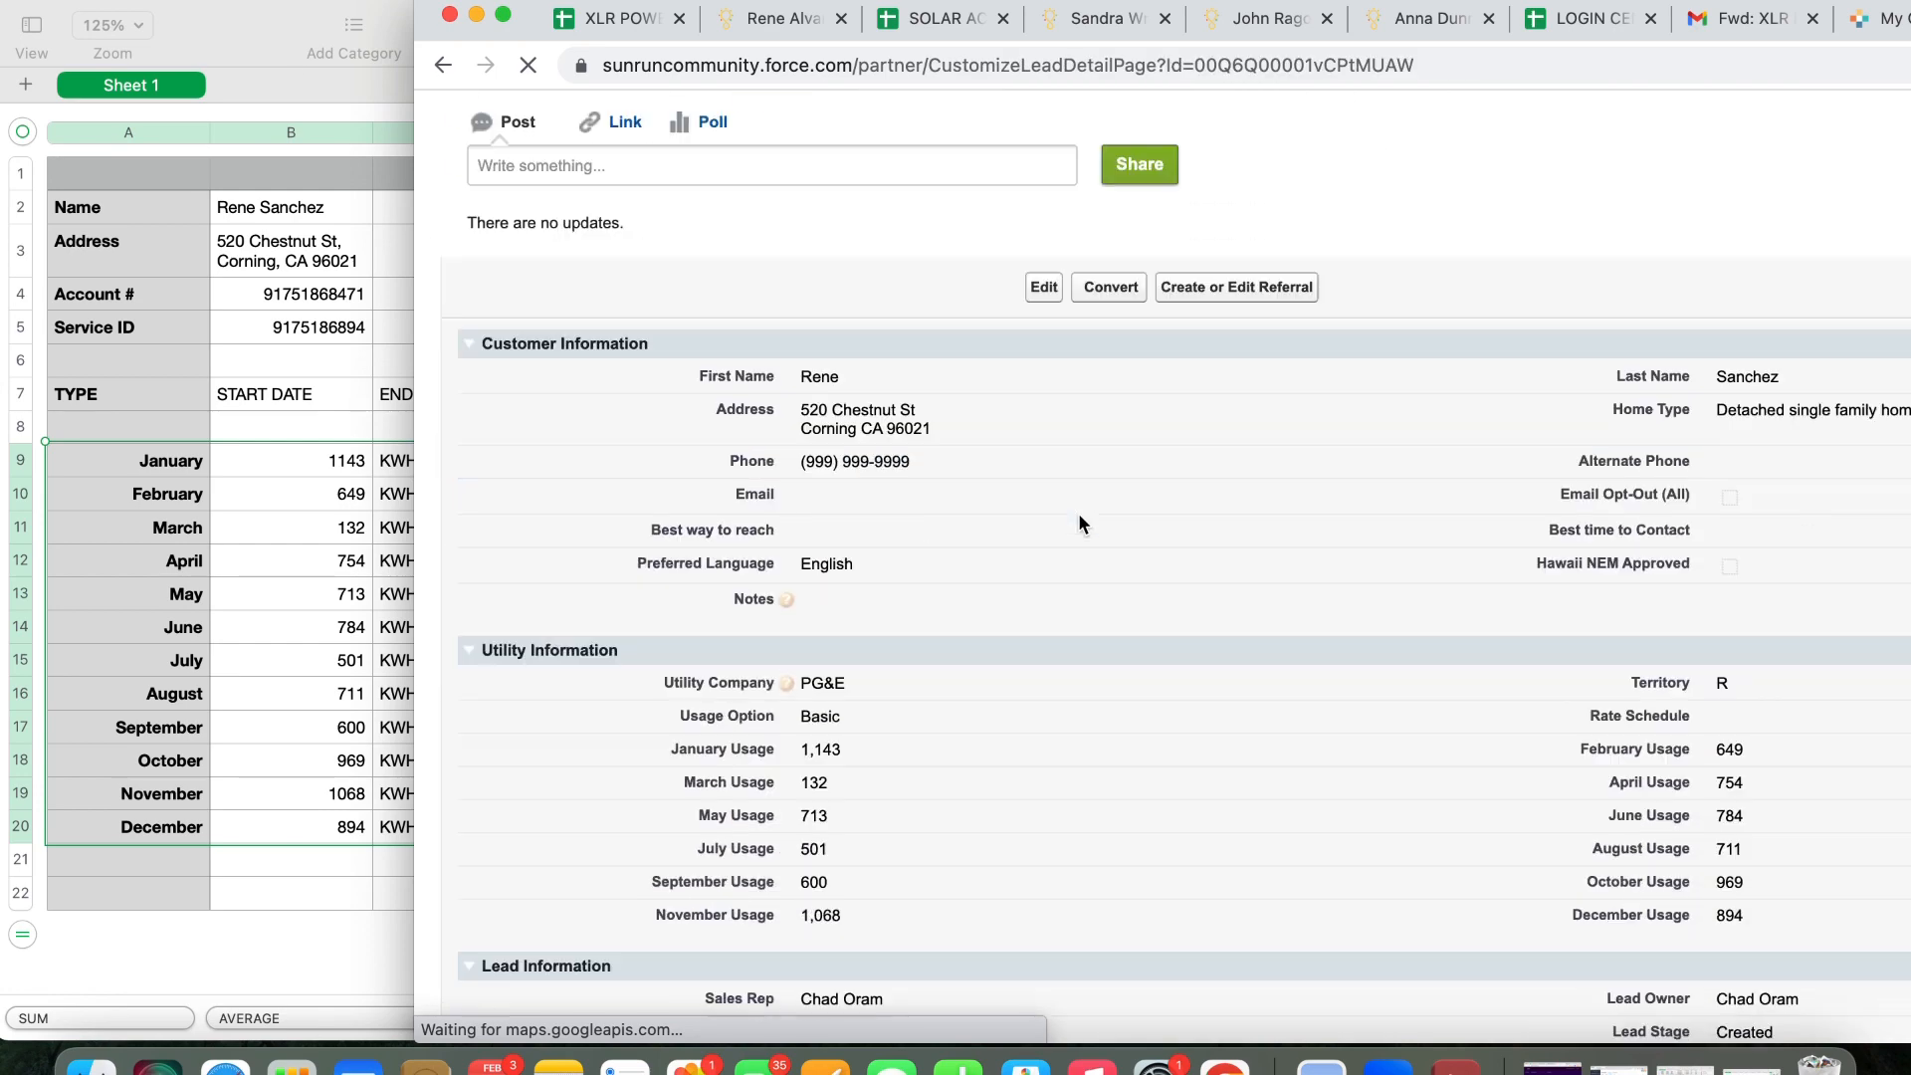
{"action": "scroll", "coordinate": [1079, 518], "scroll_direction": "down", "scroll_amount": 2}
{"action": "scroll", "coordinate": [1013, 482], "scroll_direction": "down", "scroll_amount": 3}
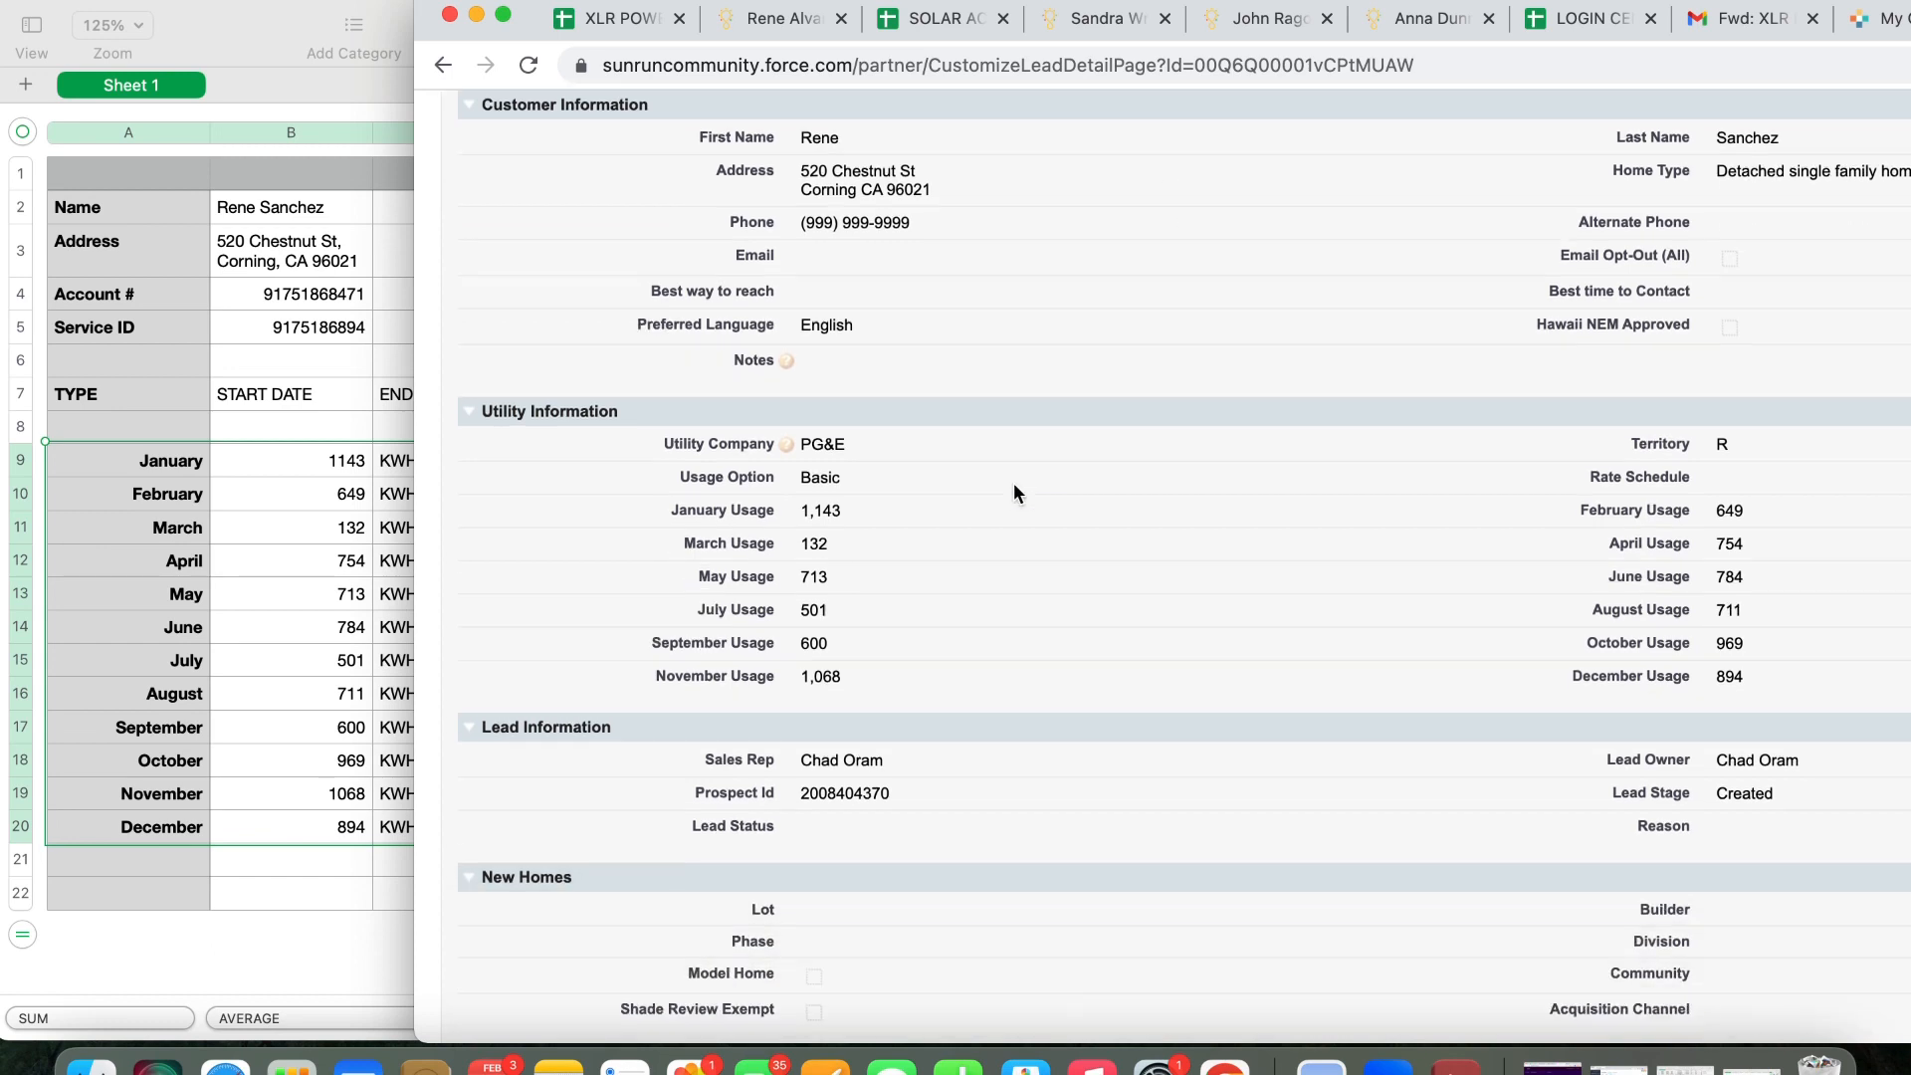
{"action": "scroll", "coordinate": [939, 631], "scroll_direction": "up", "scroll_amount": 2}
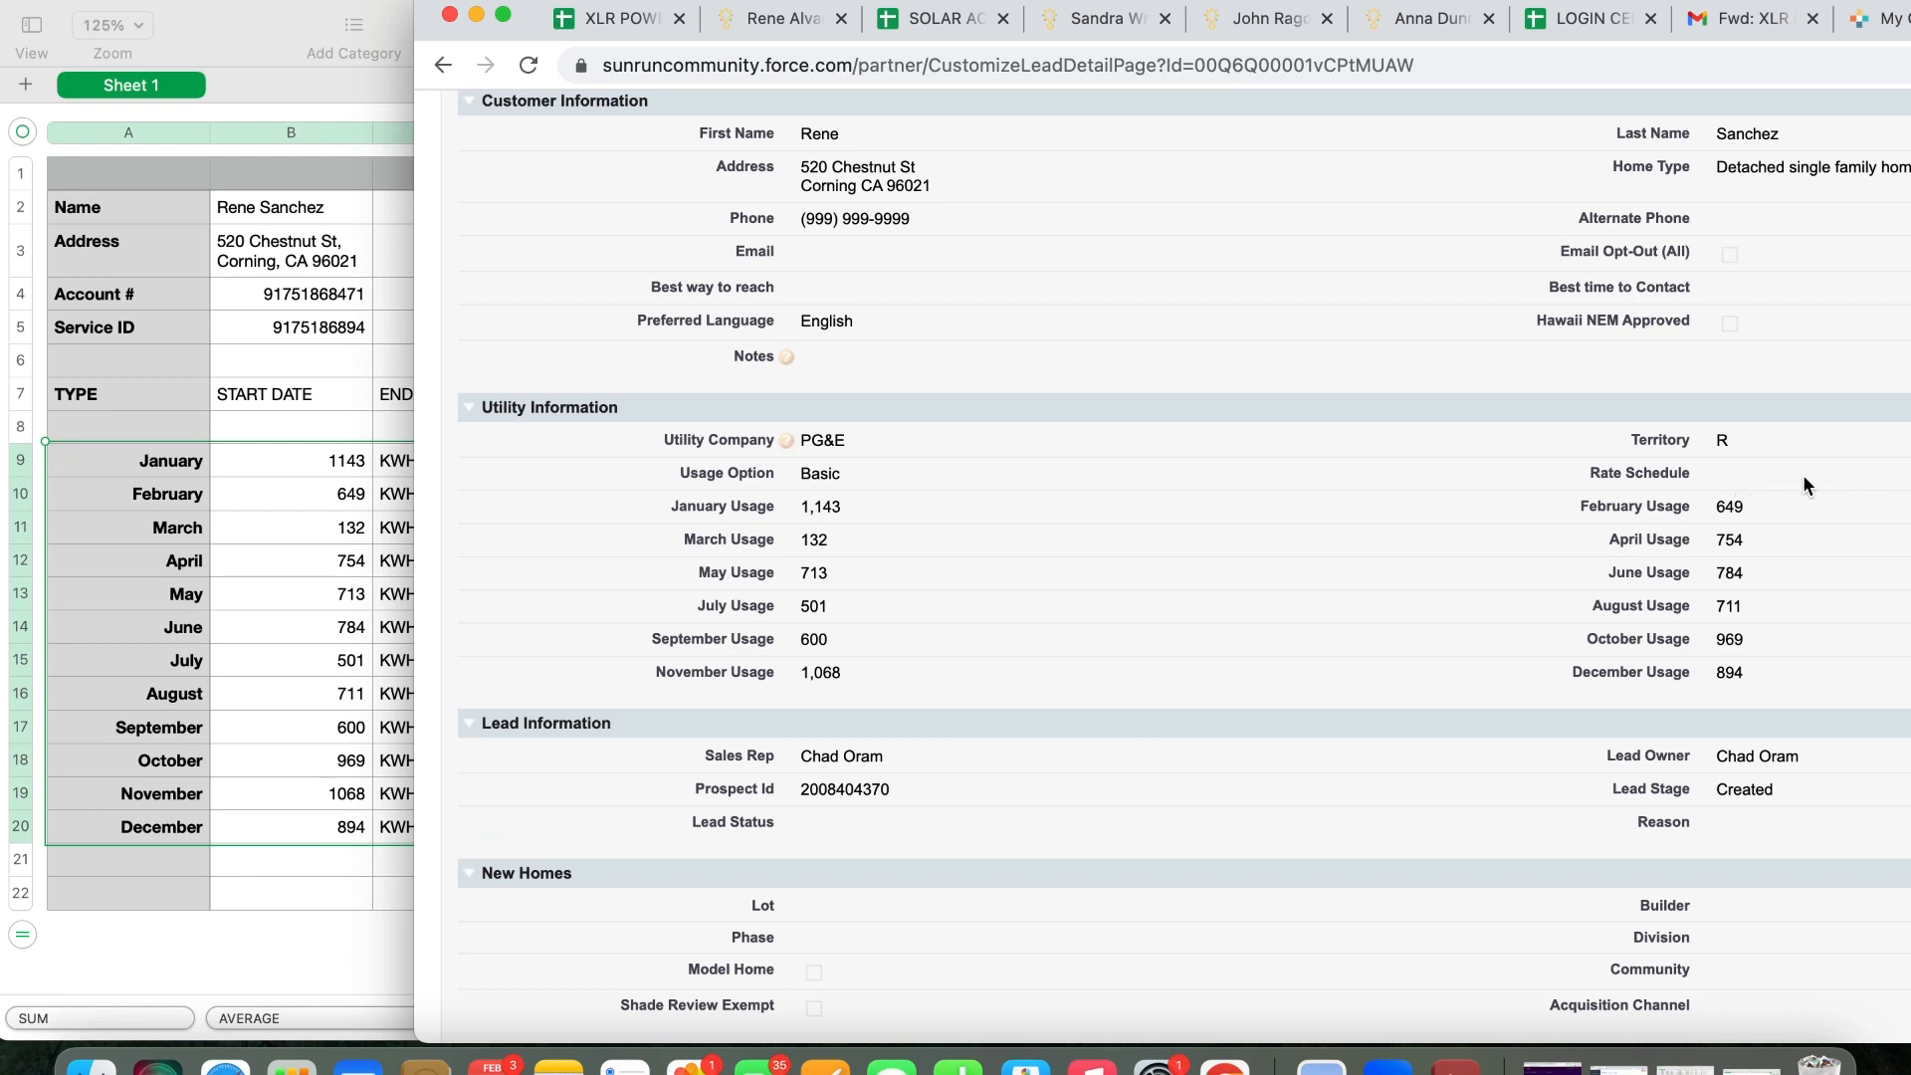
{"action": "scroll", "coordinate": [1712, 480], "scroll_direction": "down", "scroll_amount": 3}
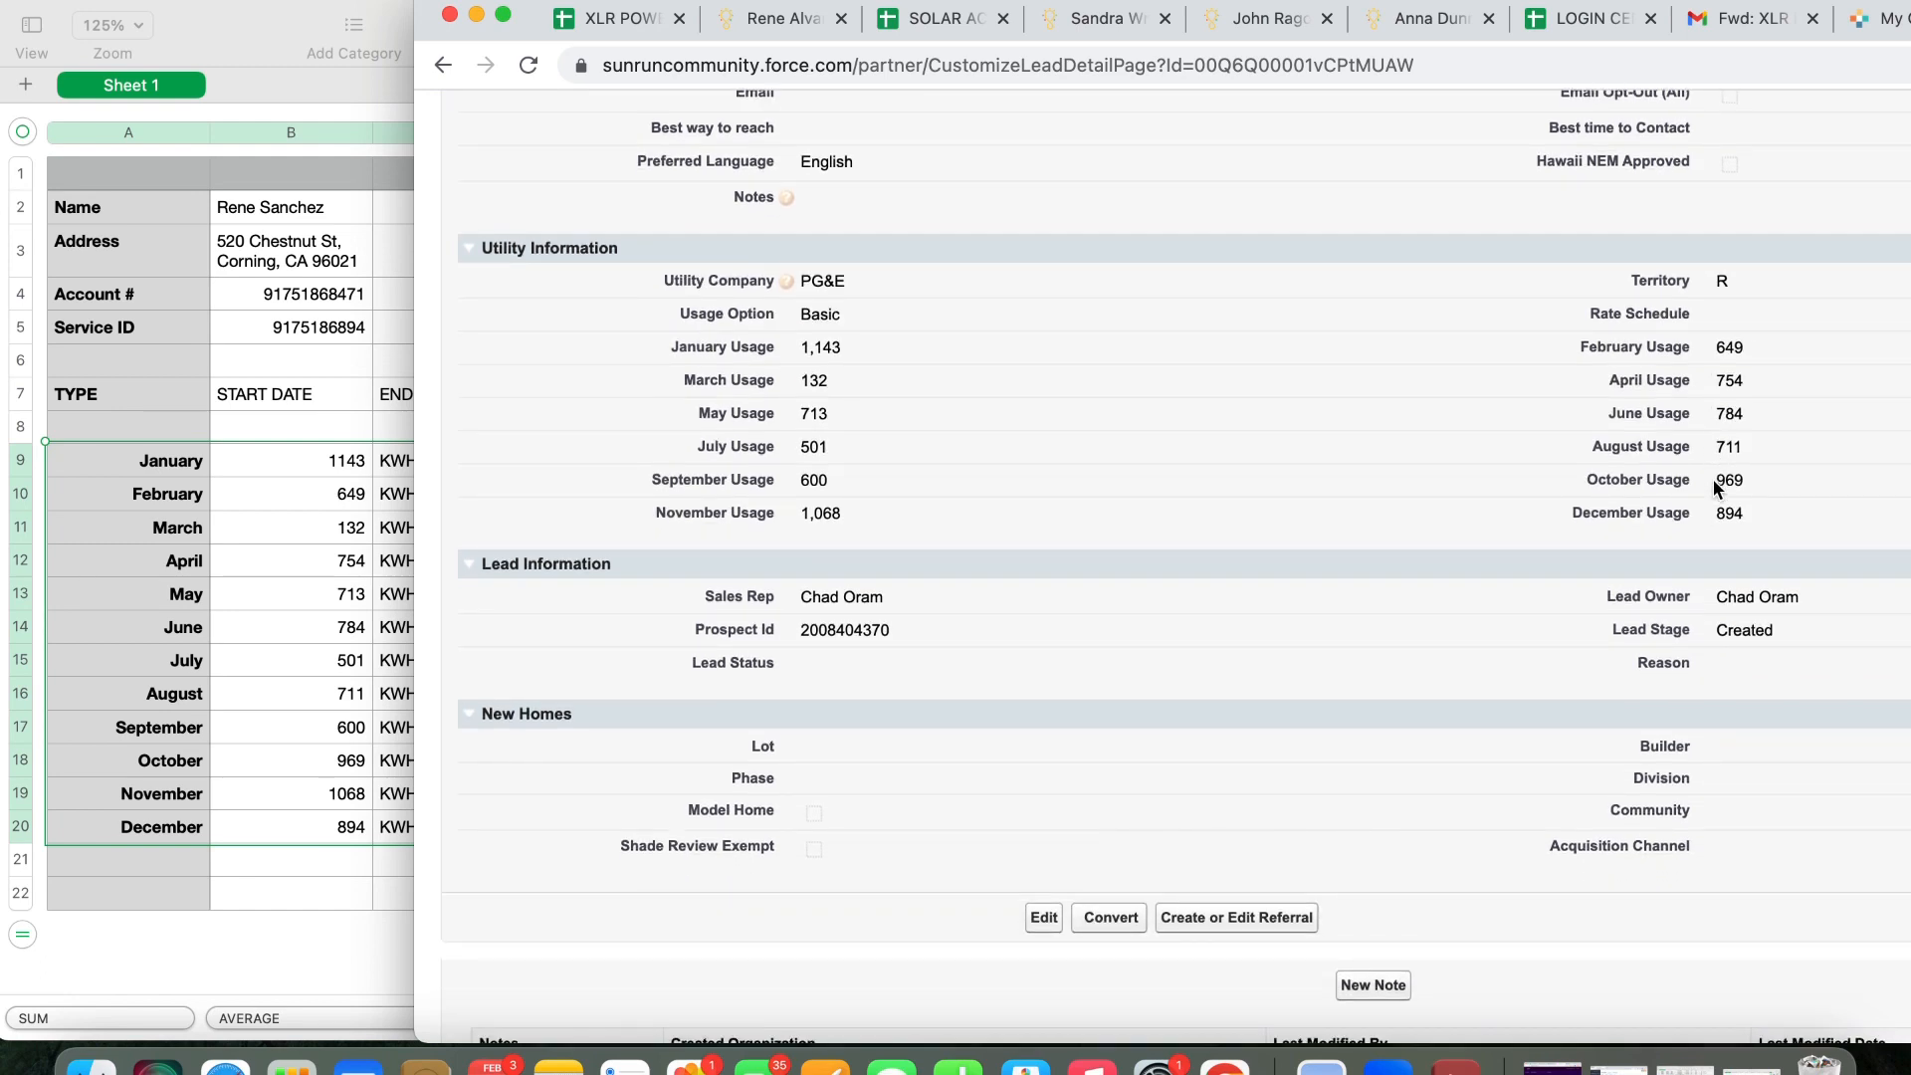
{"action": "scroll", "coordinate": [1712, 480], "scroll_direction": "down", "scroll_amount": 1}
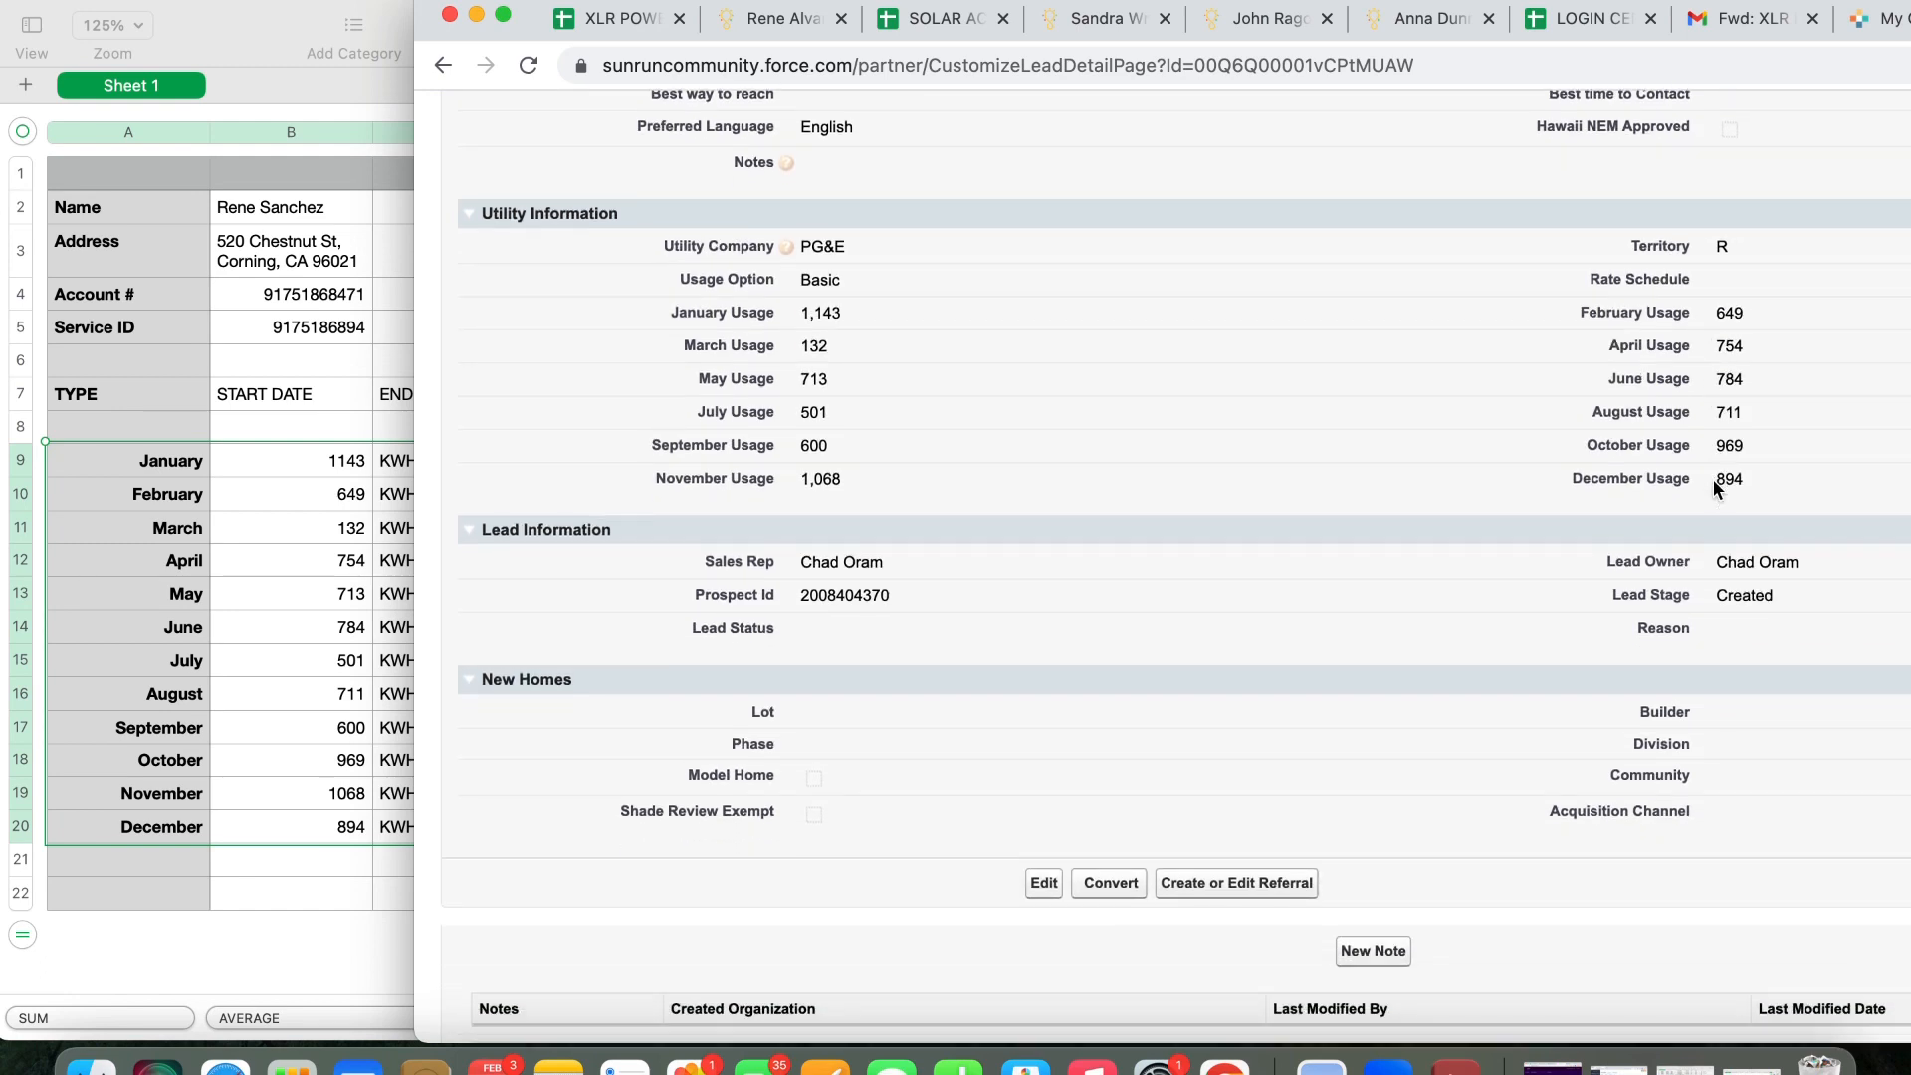
{"action": "left_click", "coordinate": [1117, 890]}
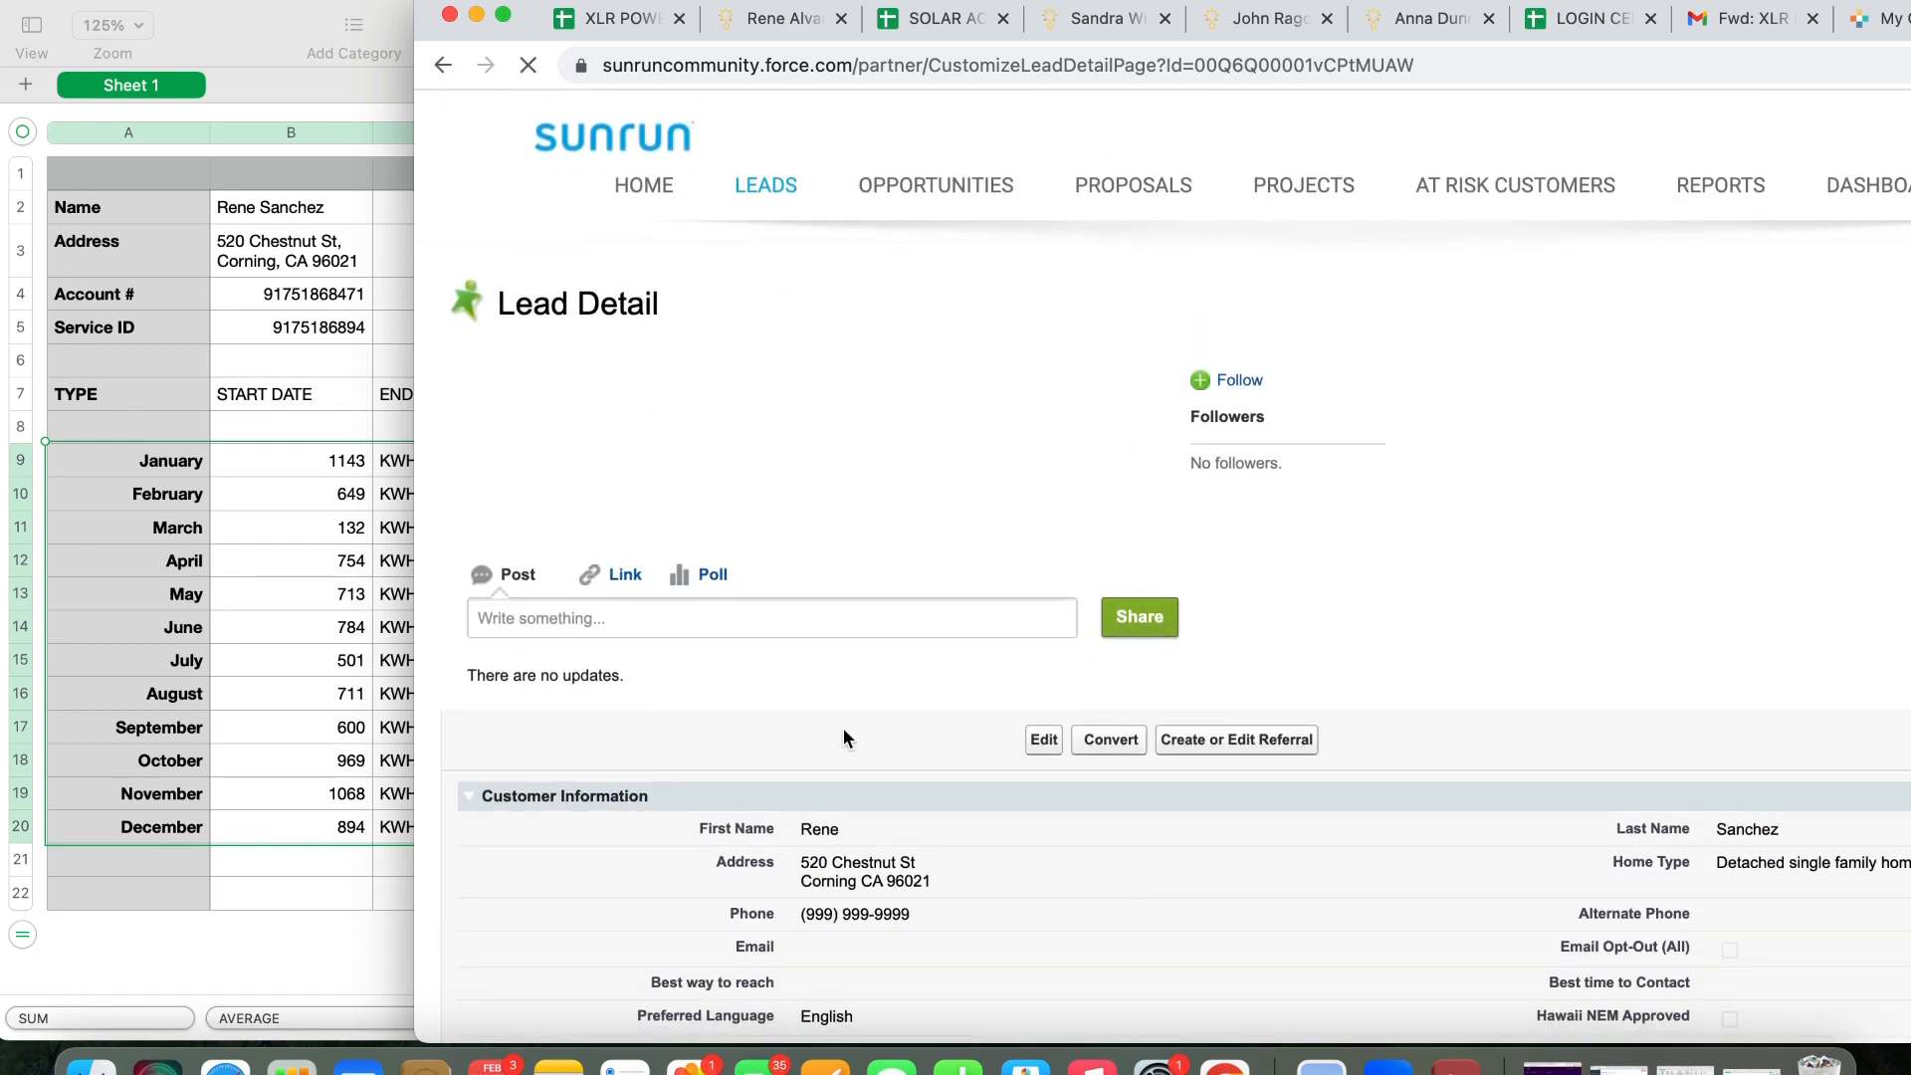
{"action": "left_click", "coordinate": [222, 16]}
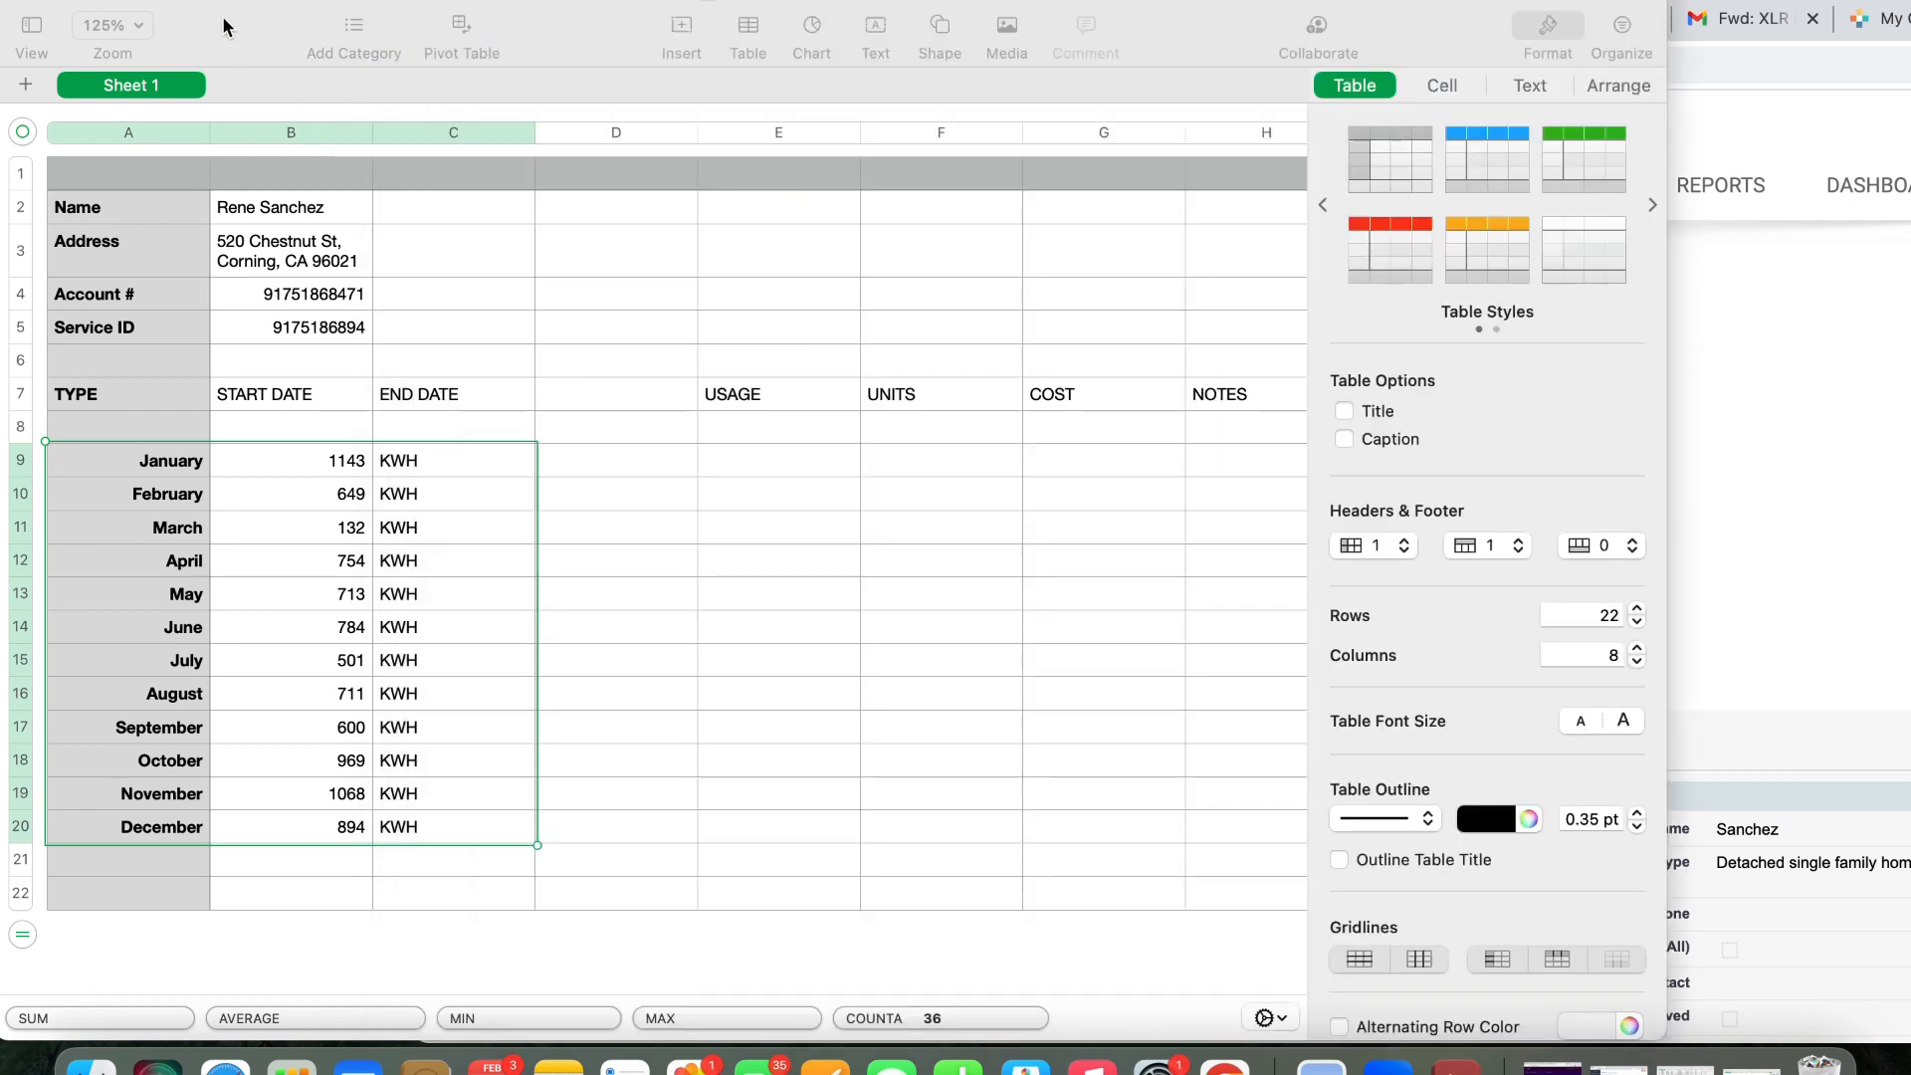
Minimize the spreadsheet and shift the browser to view the new Opportunity Detail page
{"action": "left_click", "coordinate": [62, 15]}
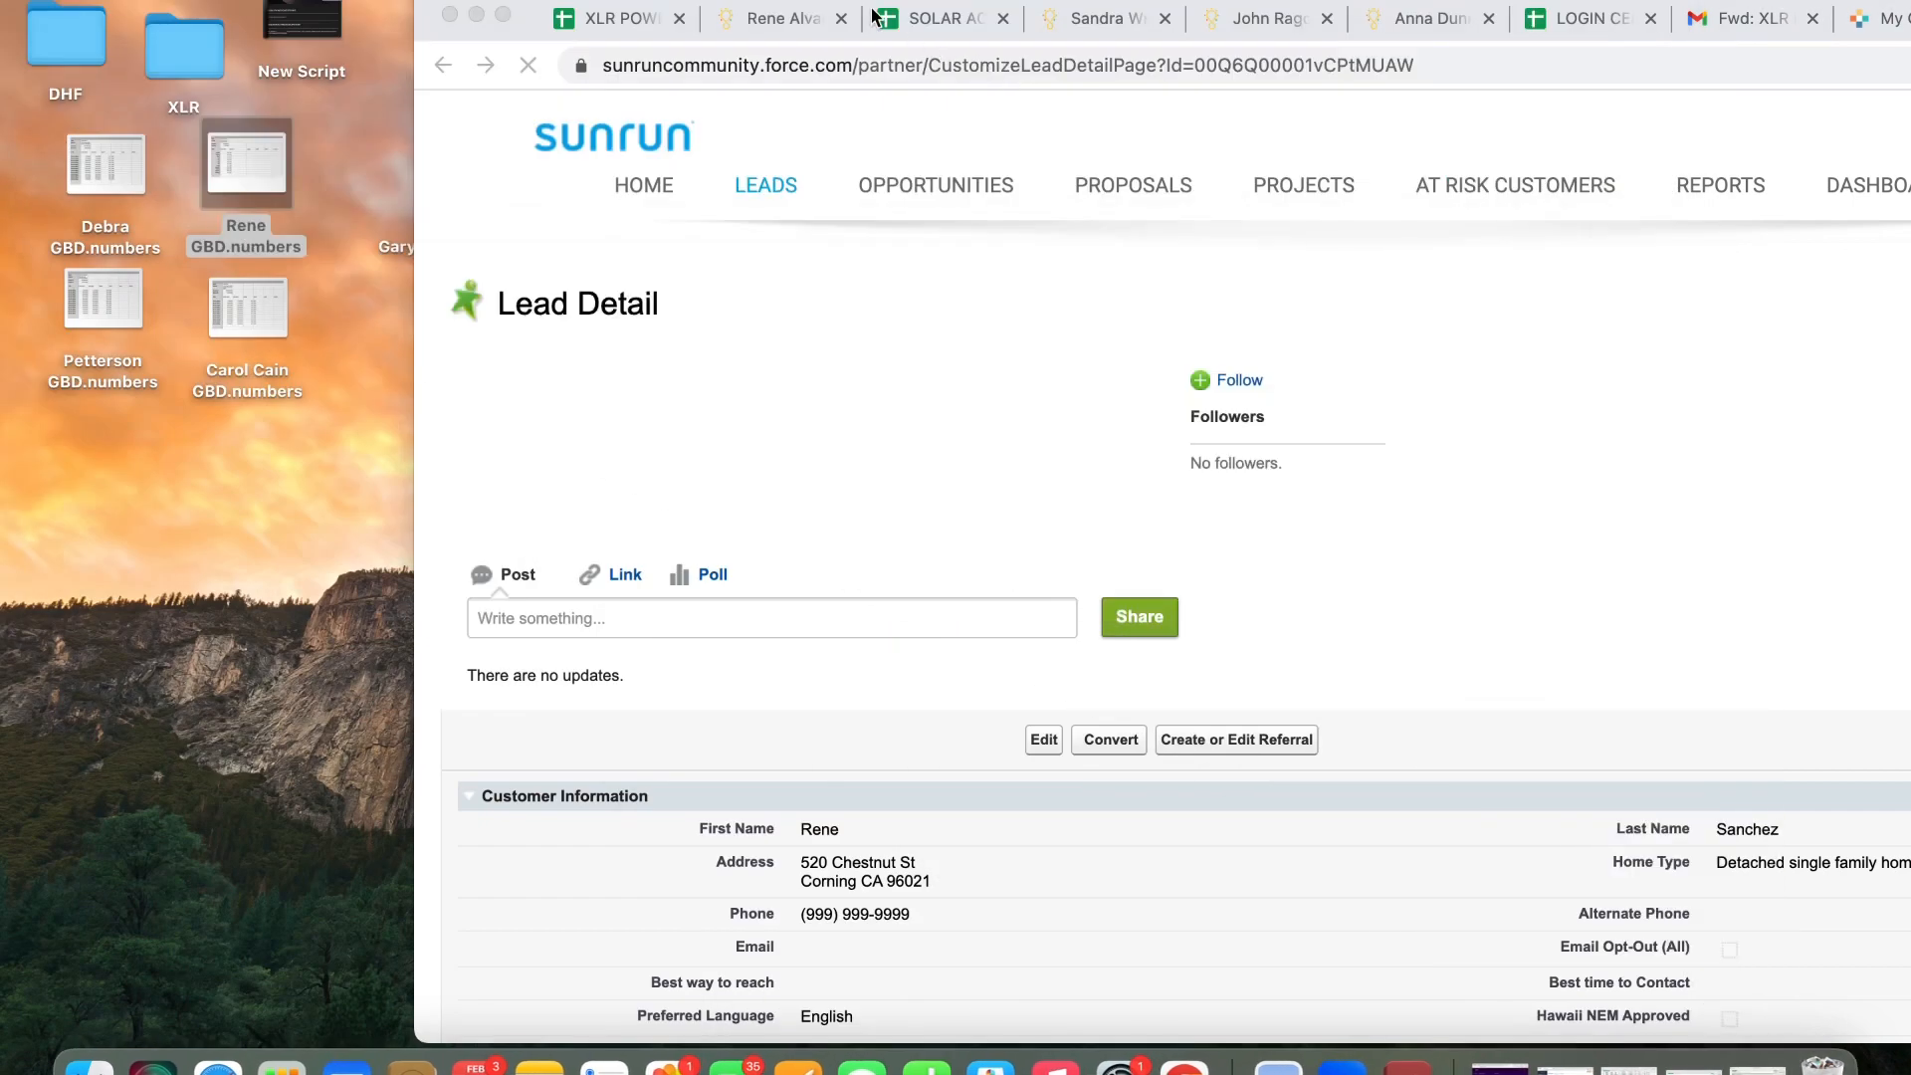
{"action": "left_click_drag", "start_coordinate": [849, 3], "coordinate": [435, 0]}
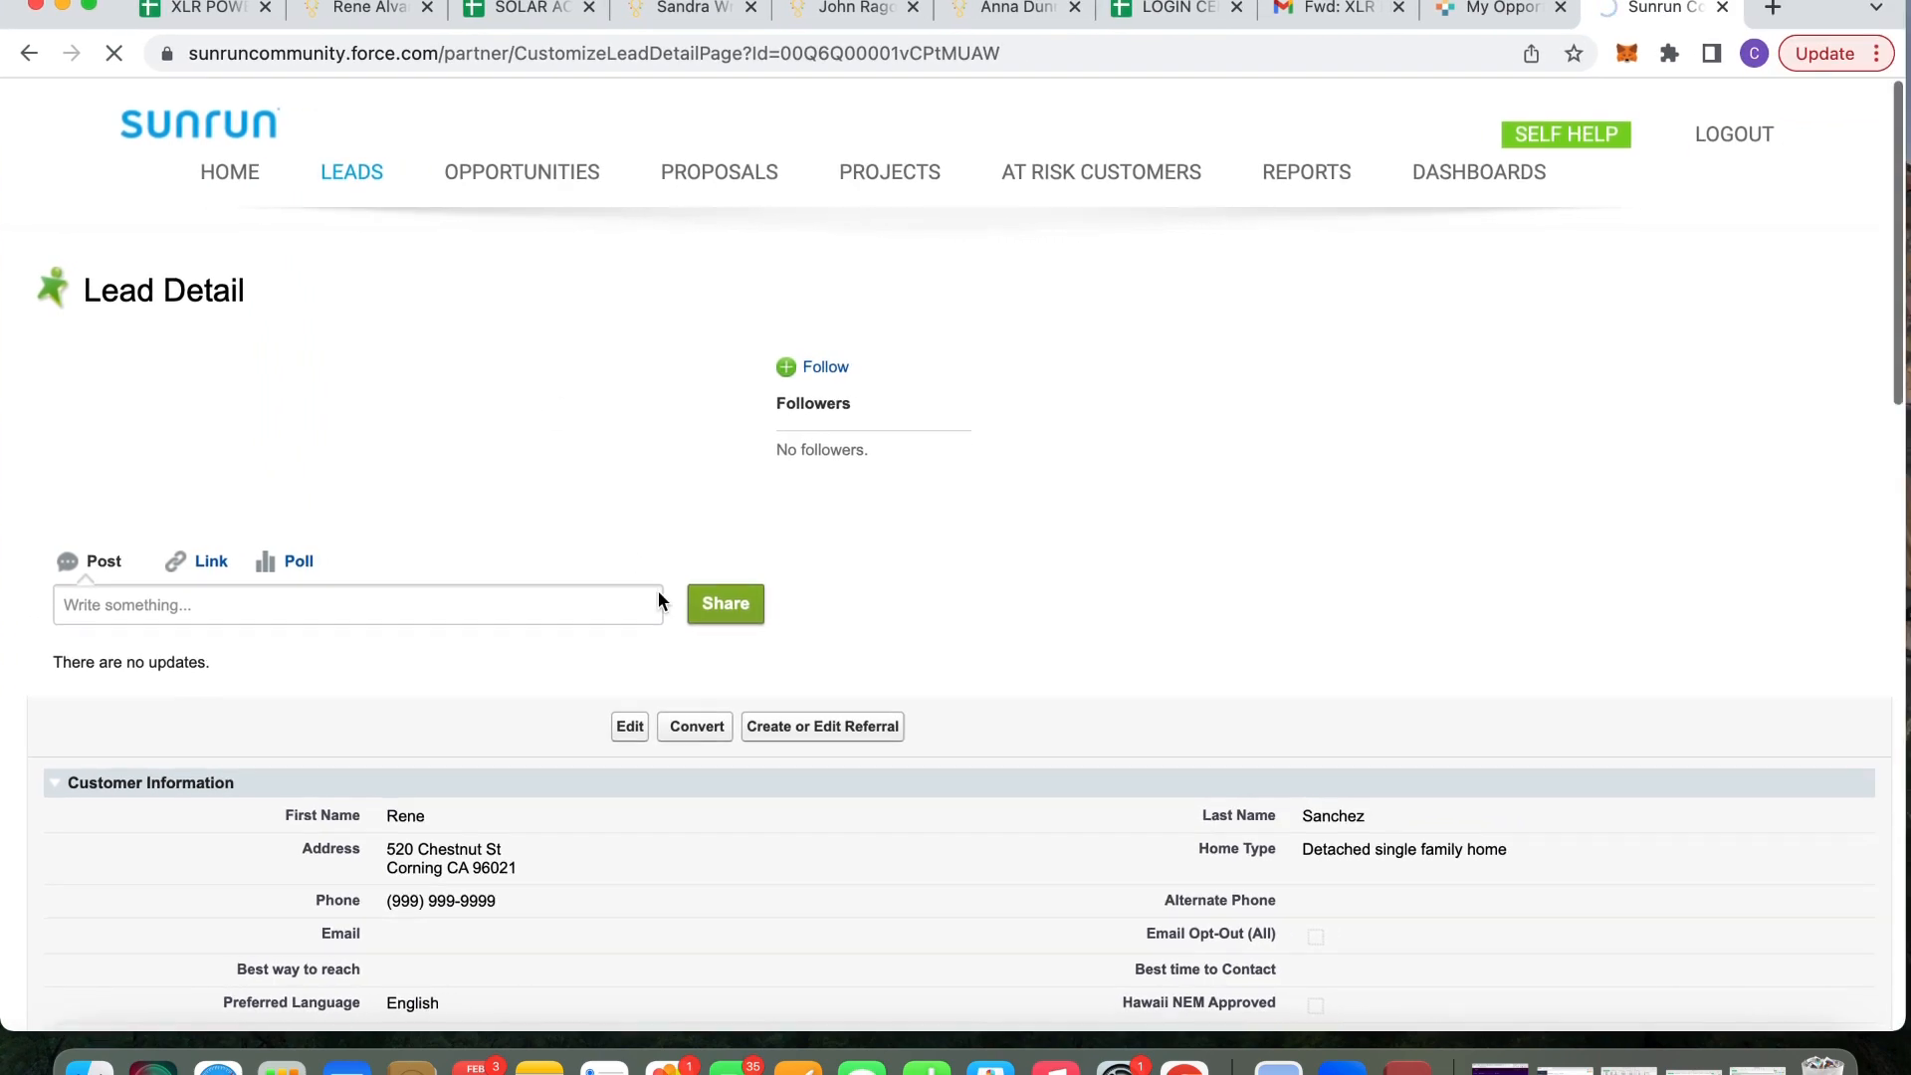
{"action": "scroll", "coordinate": [659, 597], "scroll_direction": "down", "scroll_amount": 5}
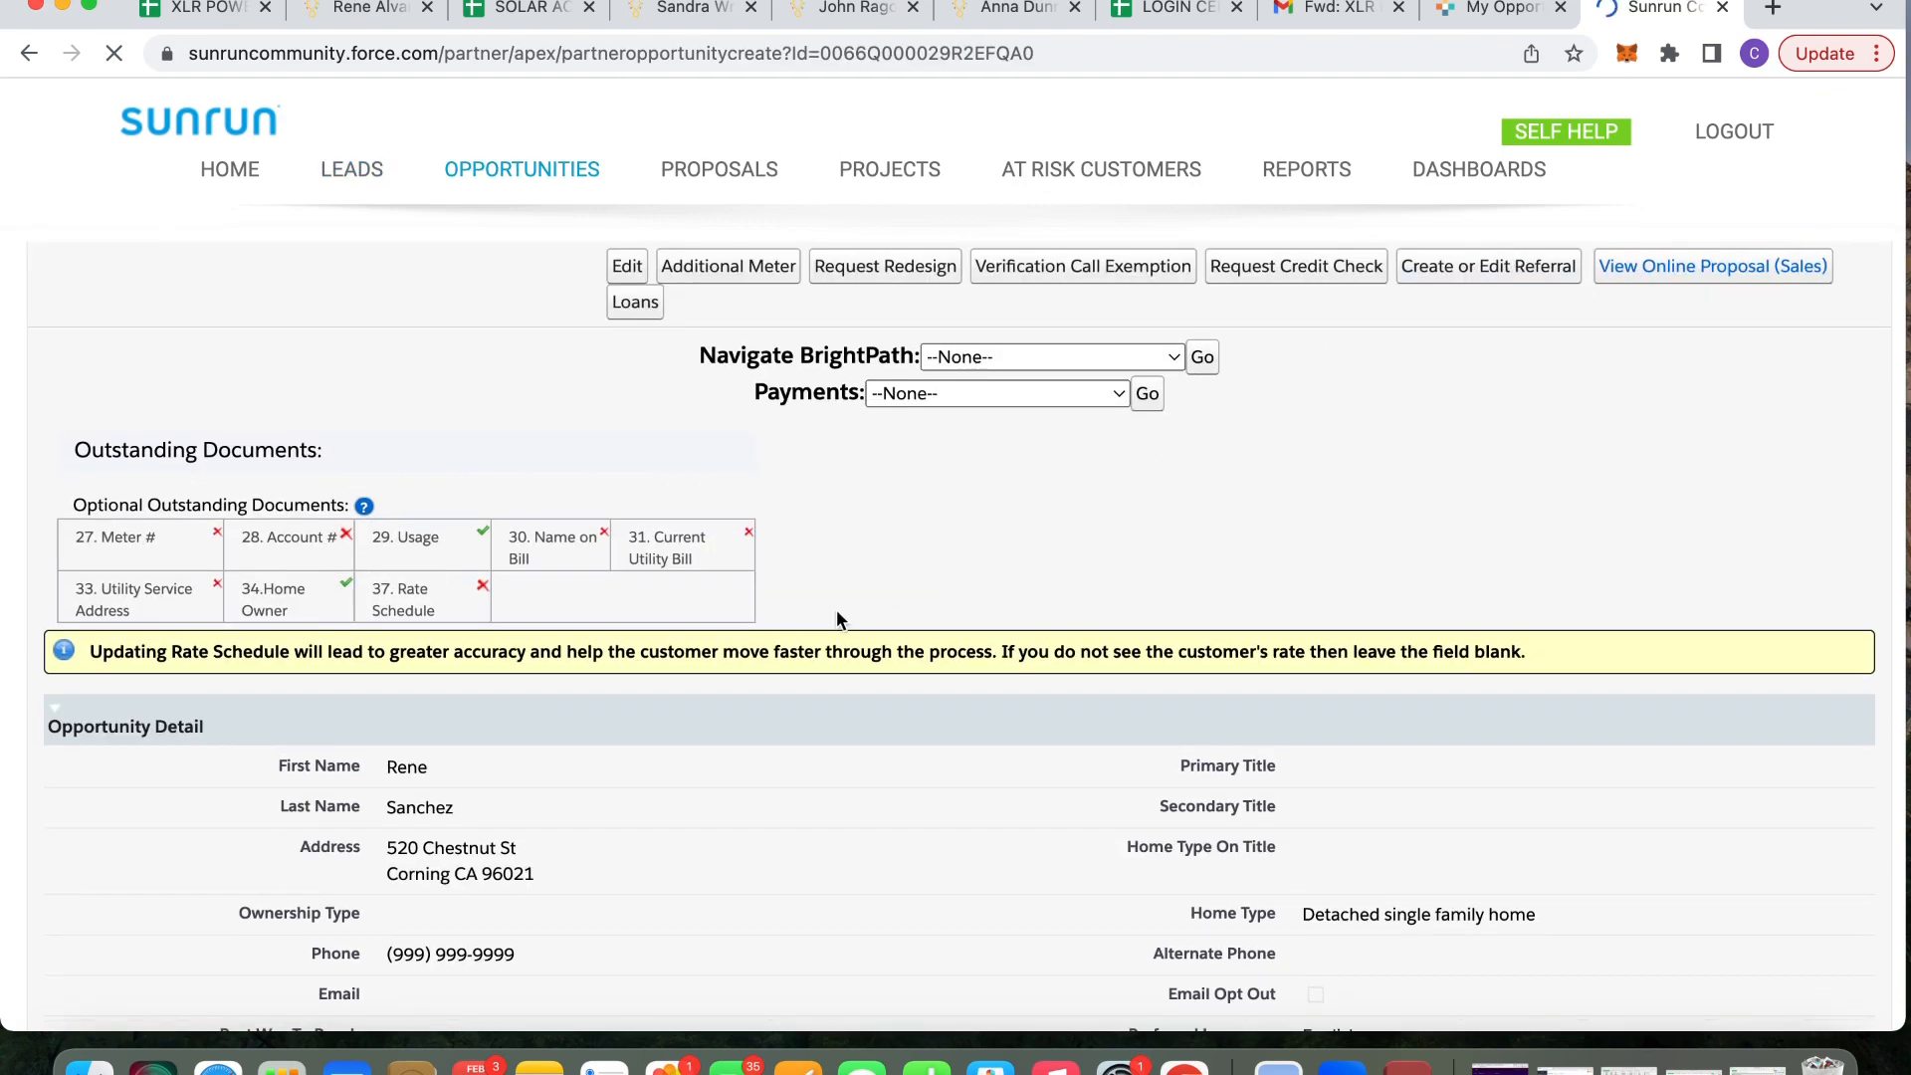
{"action": "scroll", "coordinate": [836, 619], "scroll_direction": "down", "scroll_amount": 3}
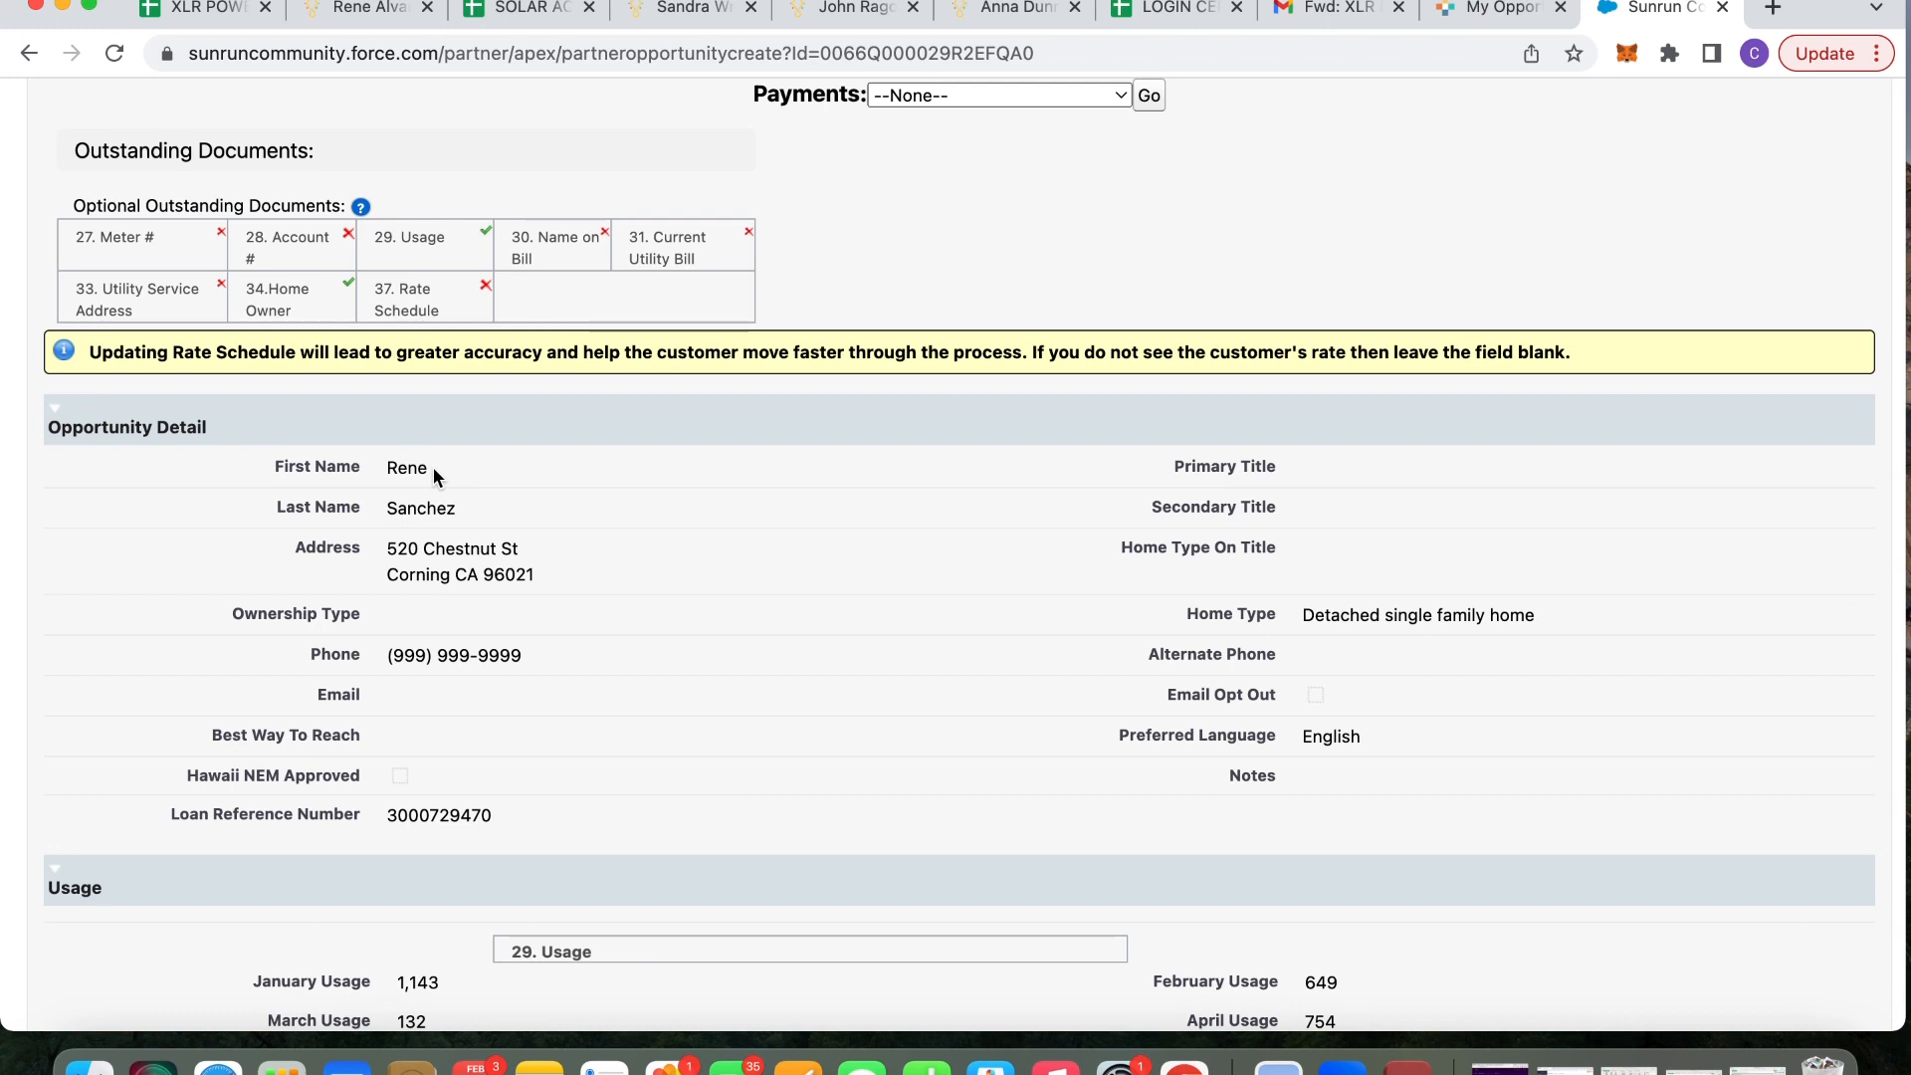
{"action": "scroll", "coordinate": [434, 472], "scroll_direction": "down", "scroll_amount": 1}
{"action": "scroll", "coordinate": [434, 471], "scroll_direction": "up", "scroll_amount": 3}
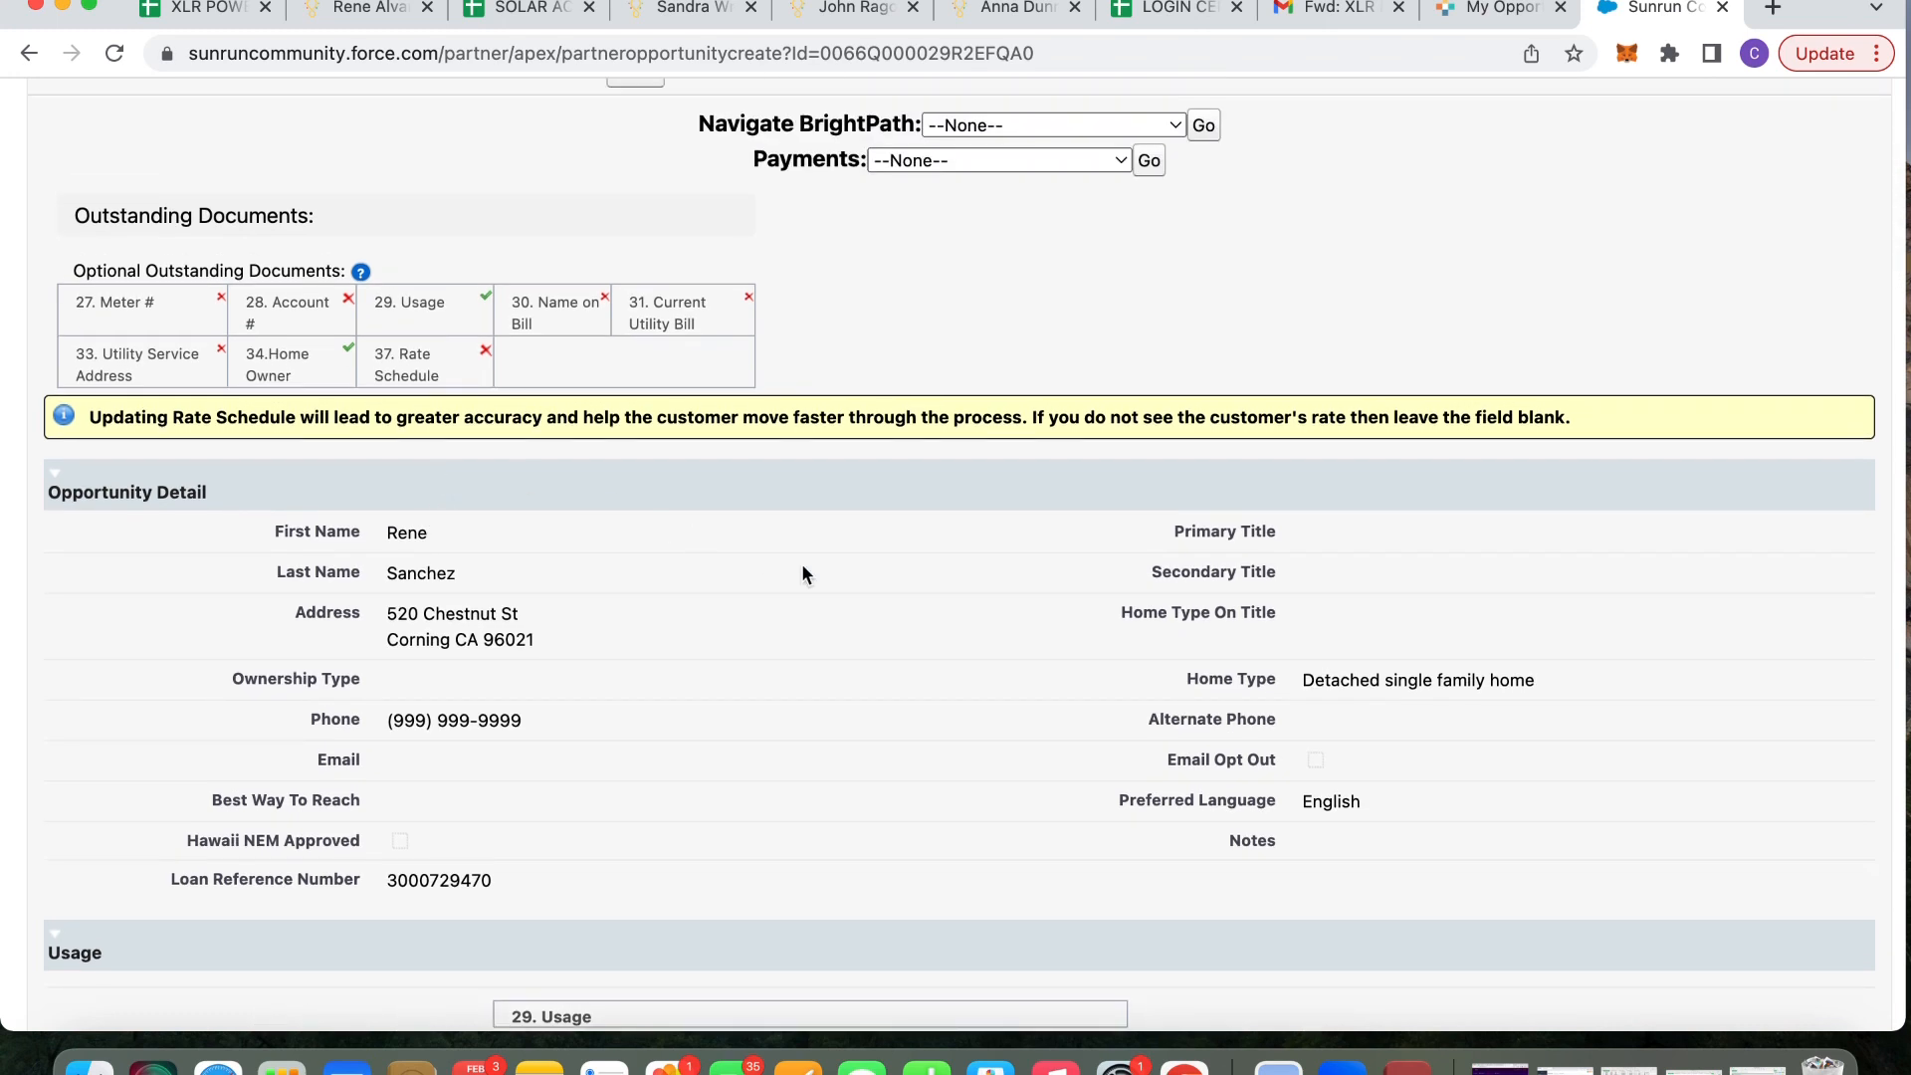
{"action": "scroll", "coordinate": [802, 563], "scroll_direction": "down", "scroll_amount": 1}
{"action": "scroll", "coordinate": [802, 565], "scroll_direction": "down", "scroll_amount": 1}
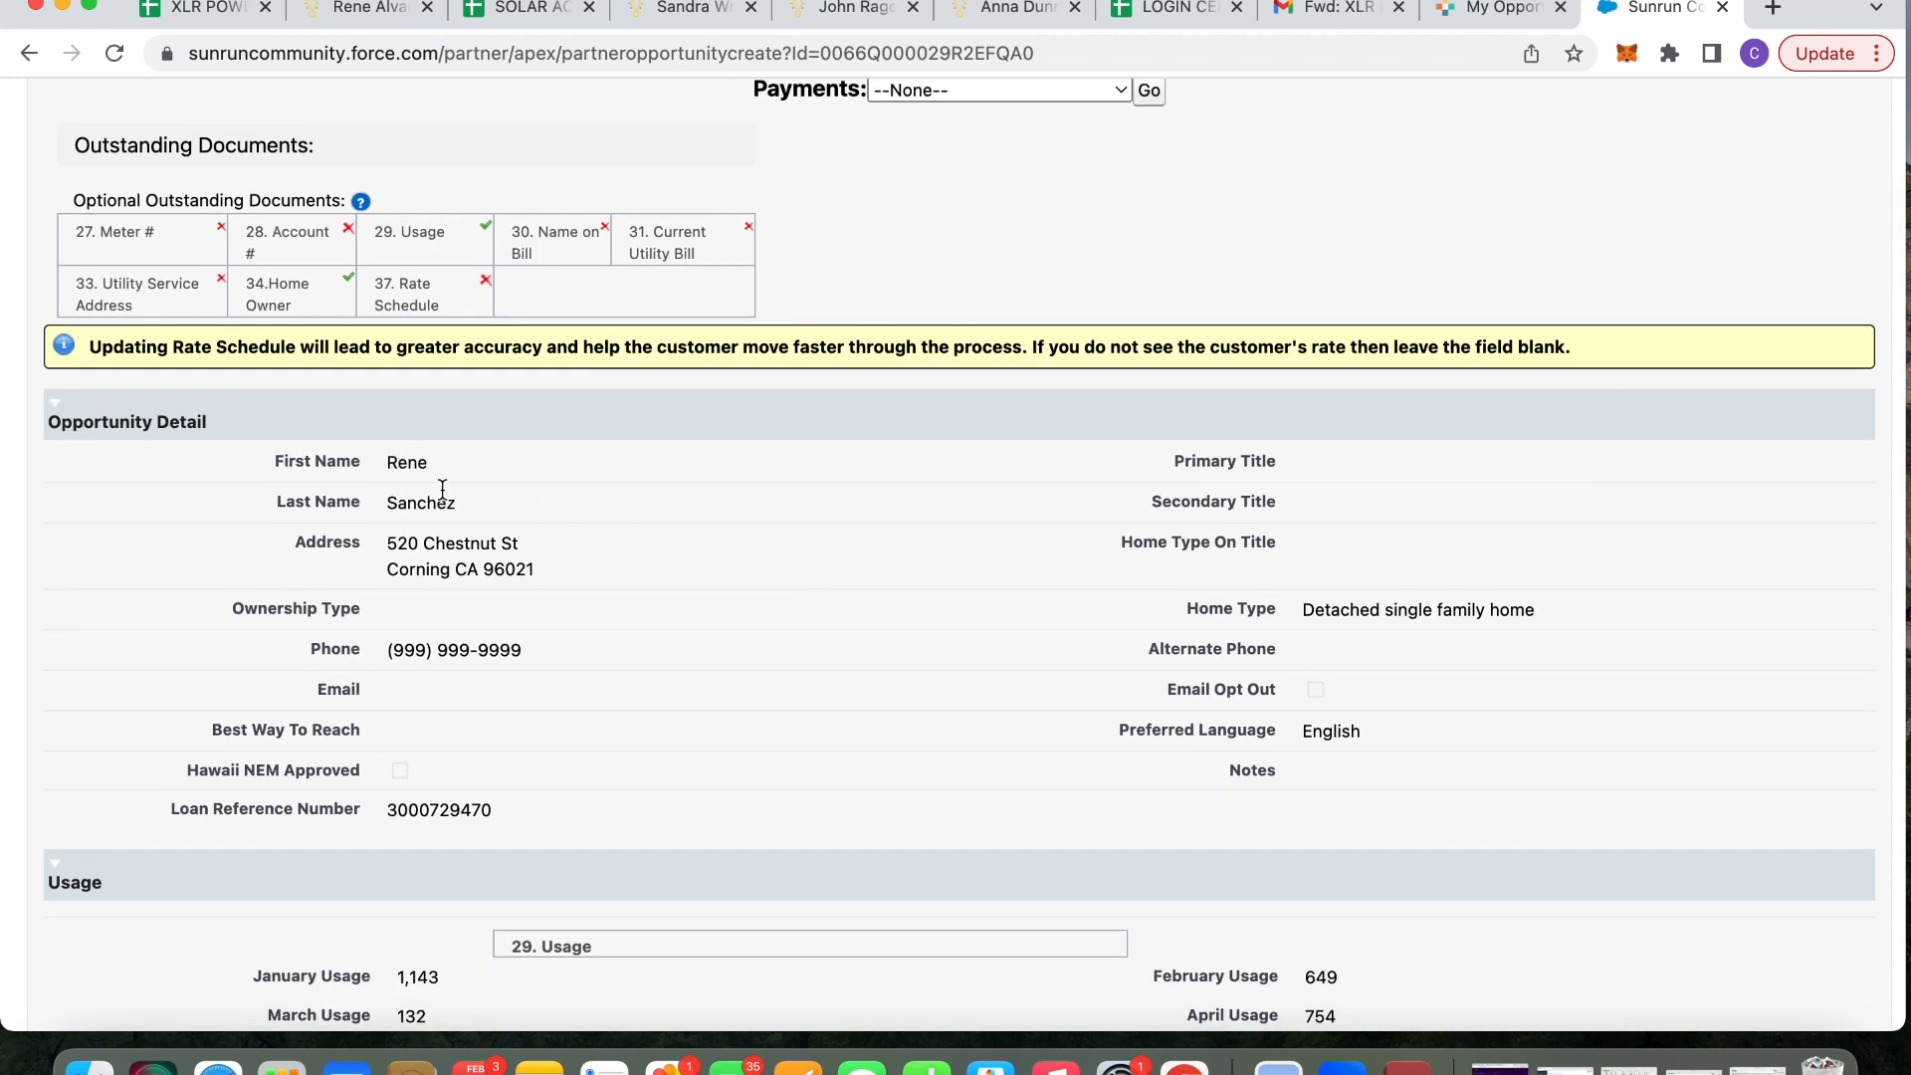
{"action": "scroll", "coordinate": [436, 495], "scroll_direction": "down", "scroll_amount": 10}
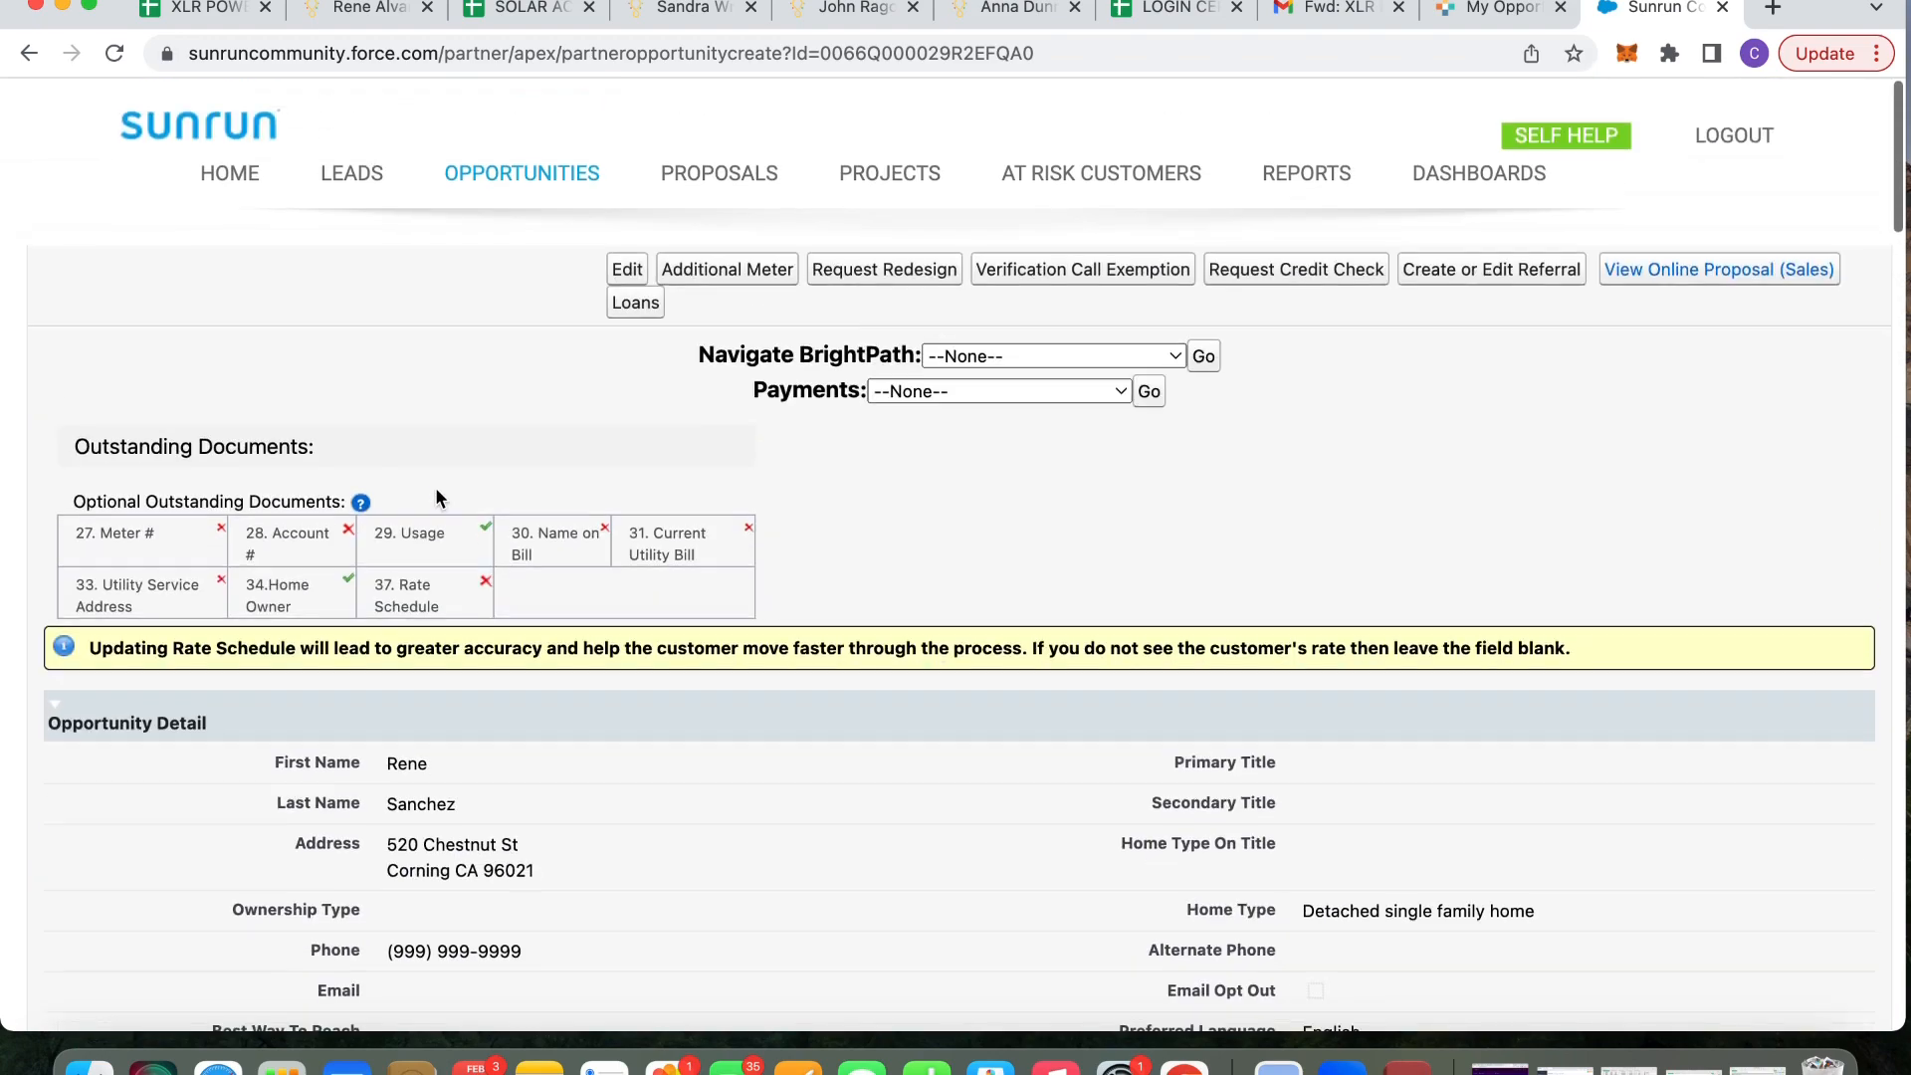
{"action": "scroll", "coordinate": [435, 488], "scroll_direction": "down", "scroll_amount": 20}
{"action": "scroll", "coordinate": [436, 488], "scroll_direction": "down", "scroll_amount": 15}
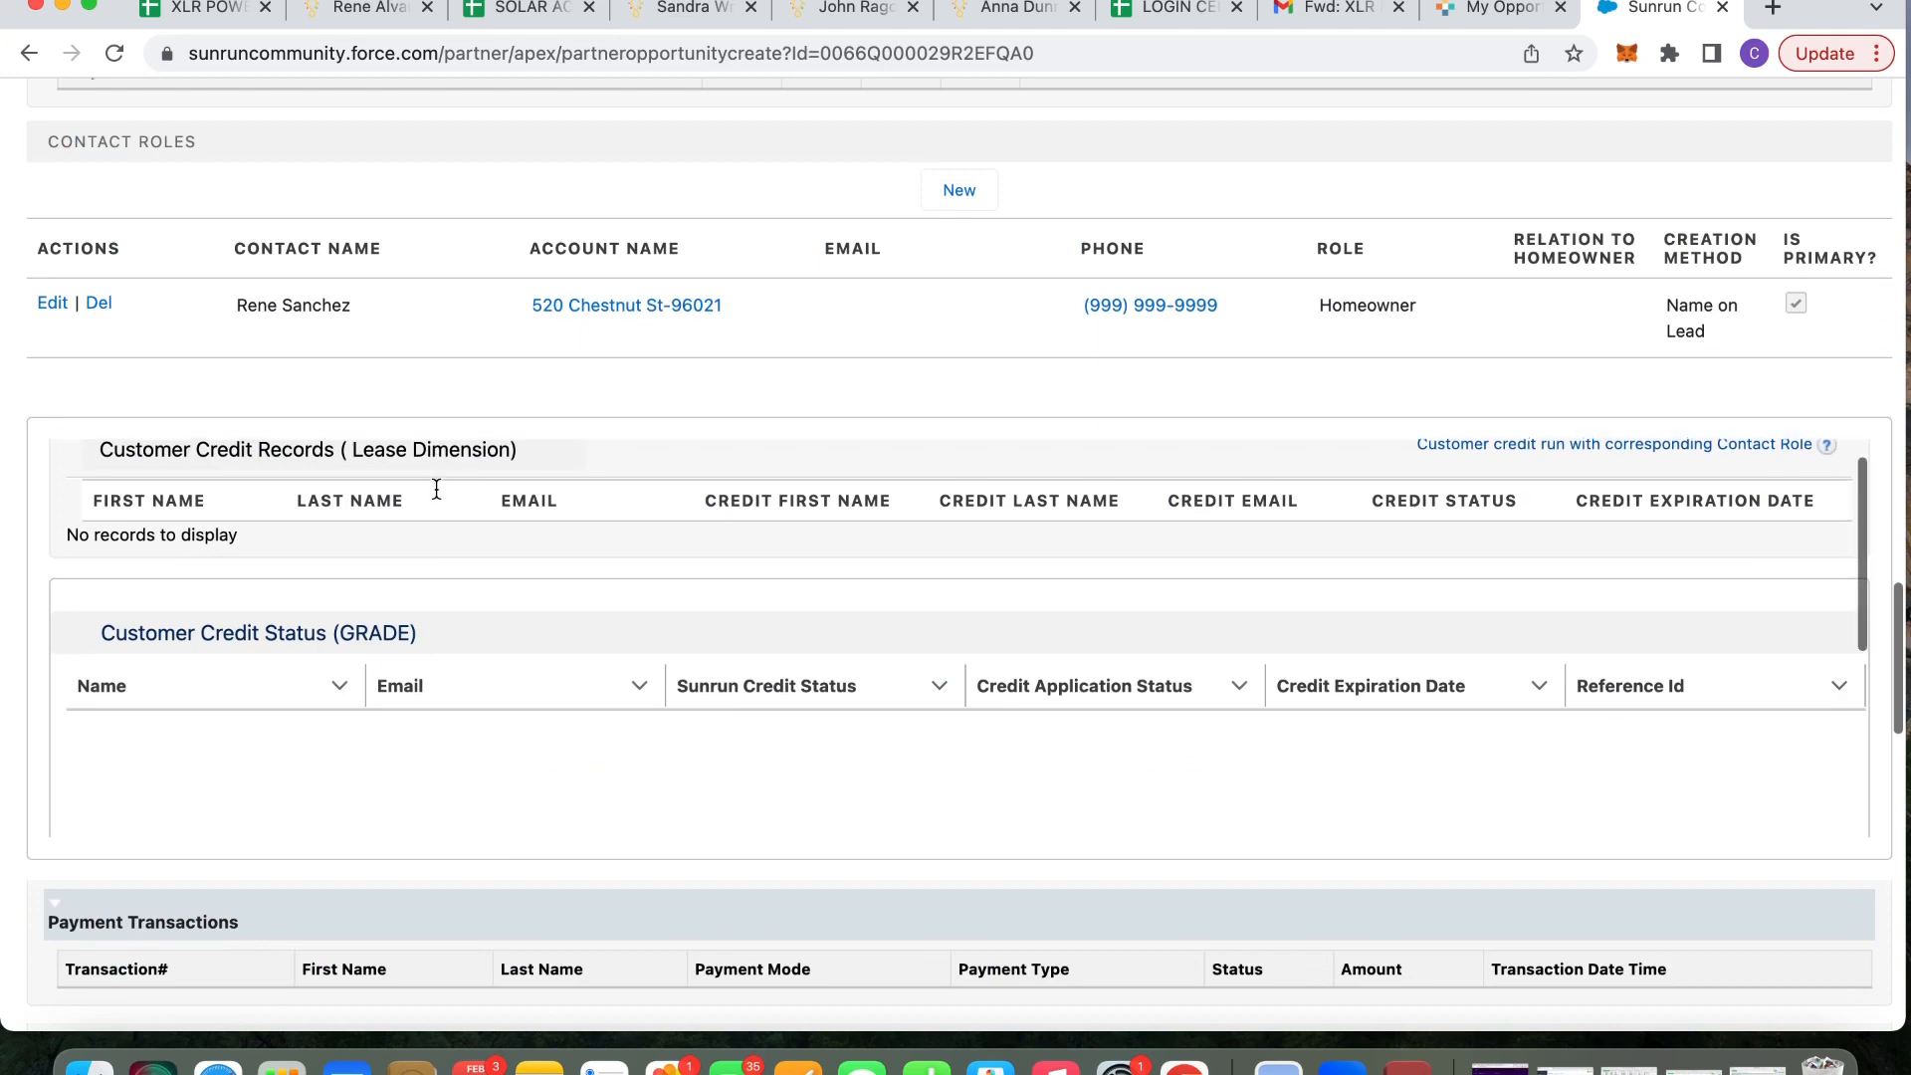
{"action": "scroll", "coordinate": [433, 486], "scroll_direction": "down", "scroll_amount": 5}
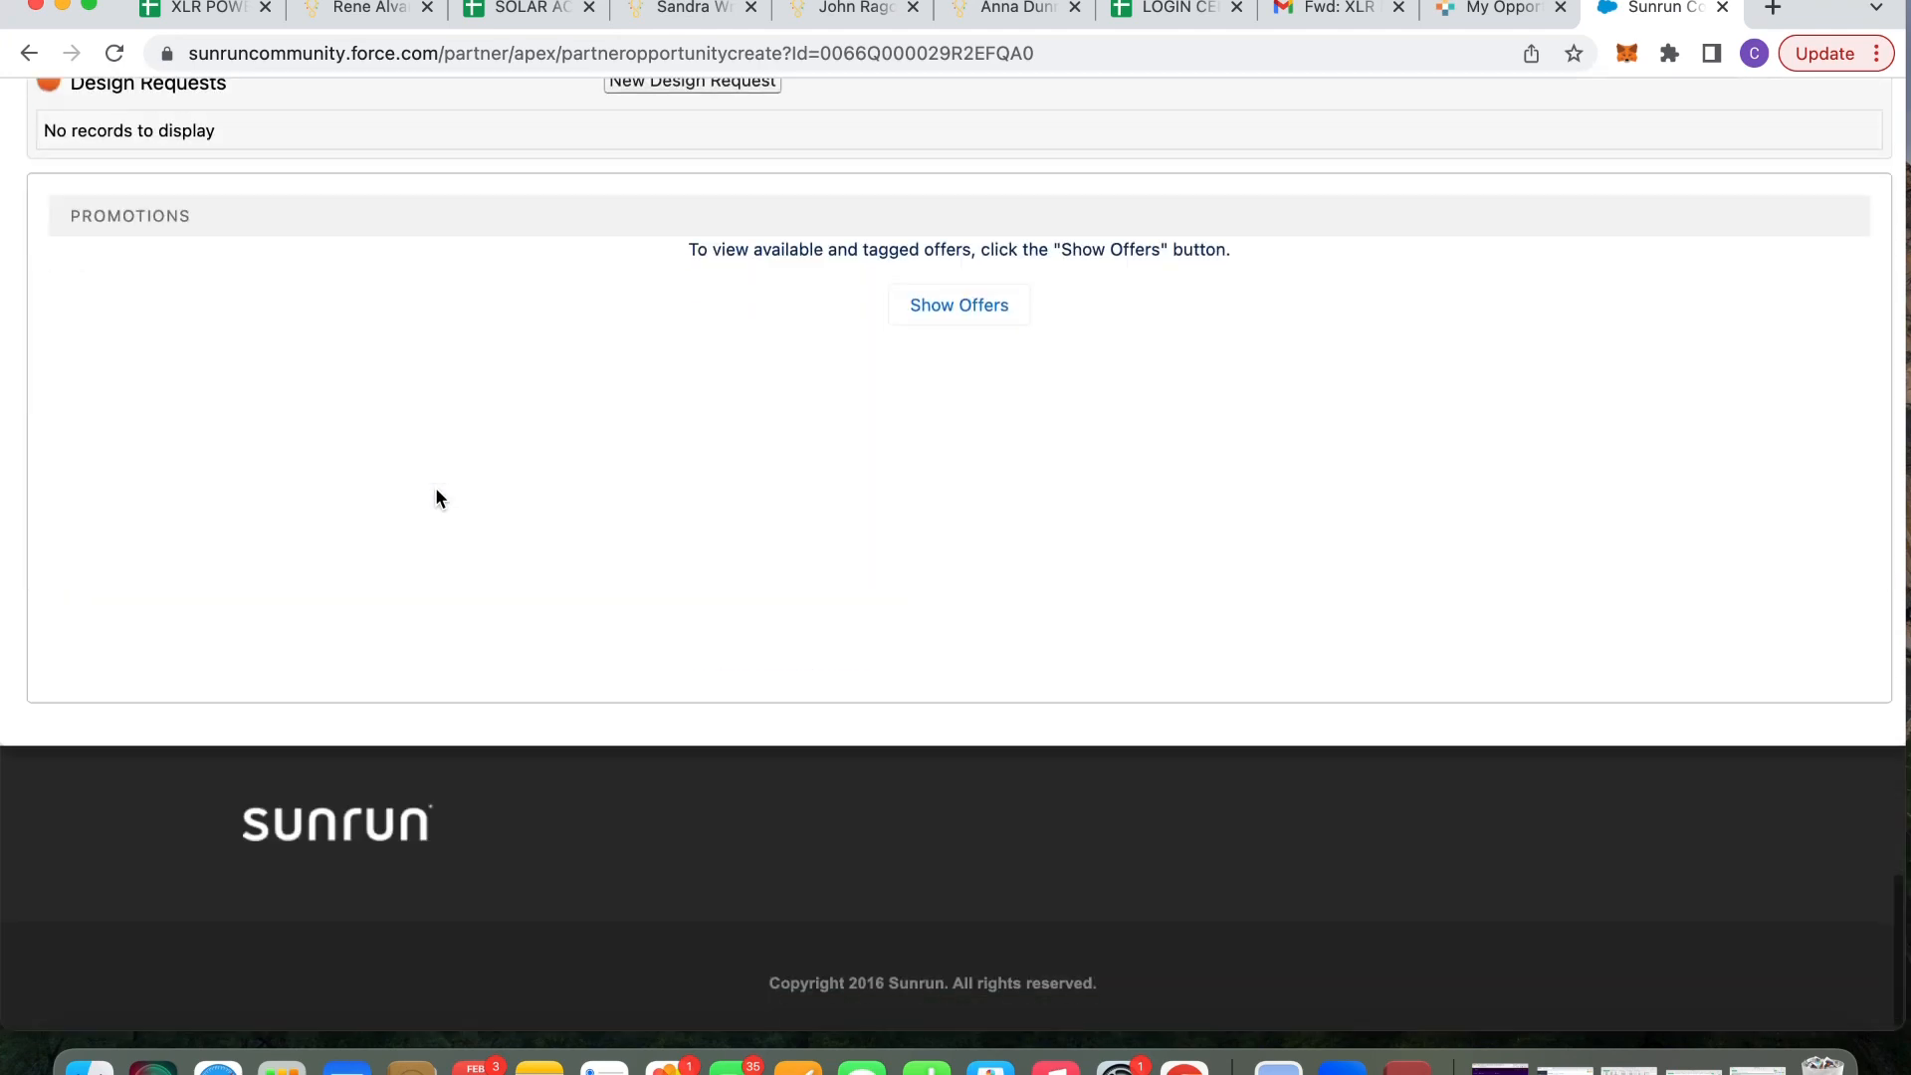
{"action": "scroll", "coordinate": [434, 487], "scroll_direction": "up", "scroll_amount": 6}
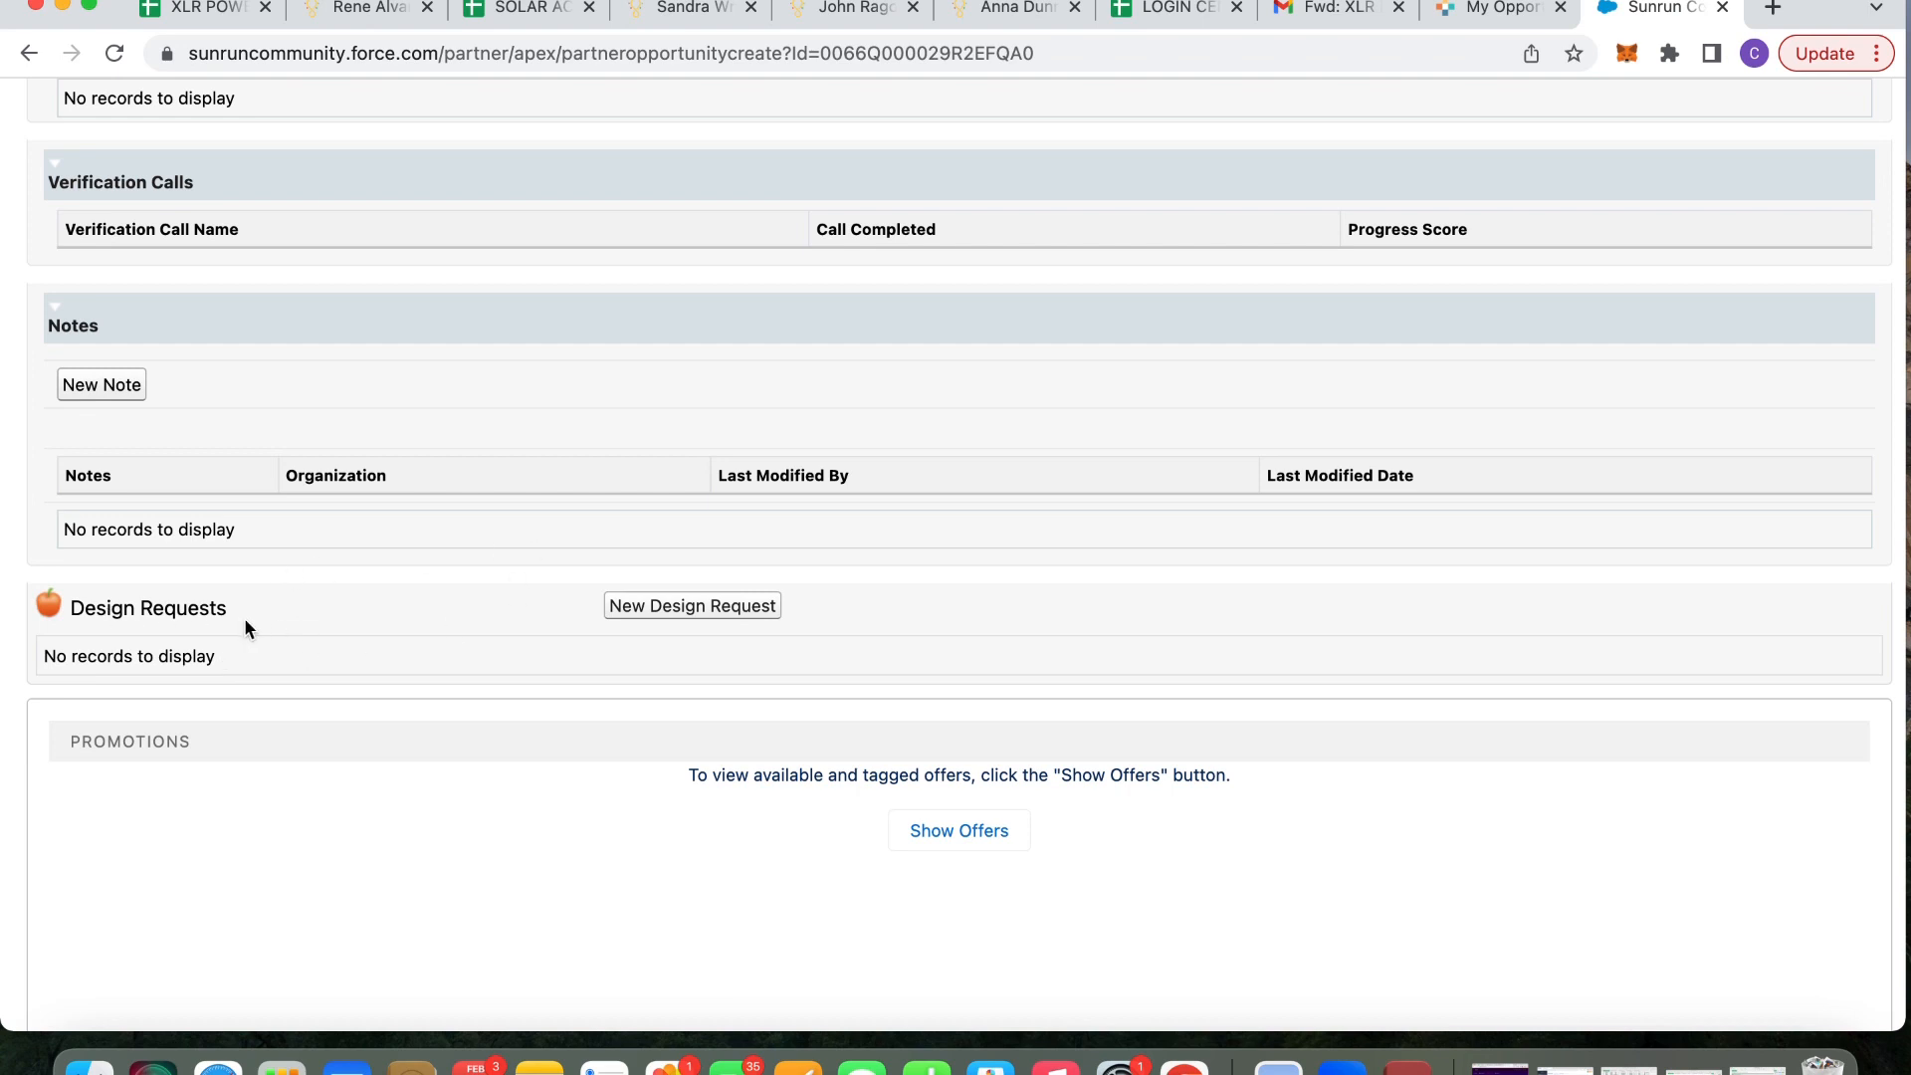
{"action": "scroll", "coordinate": [235, 611], "scroll_direction": "up", "scroll_amount": 3}
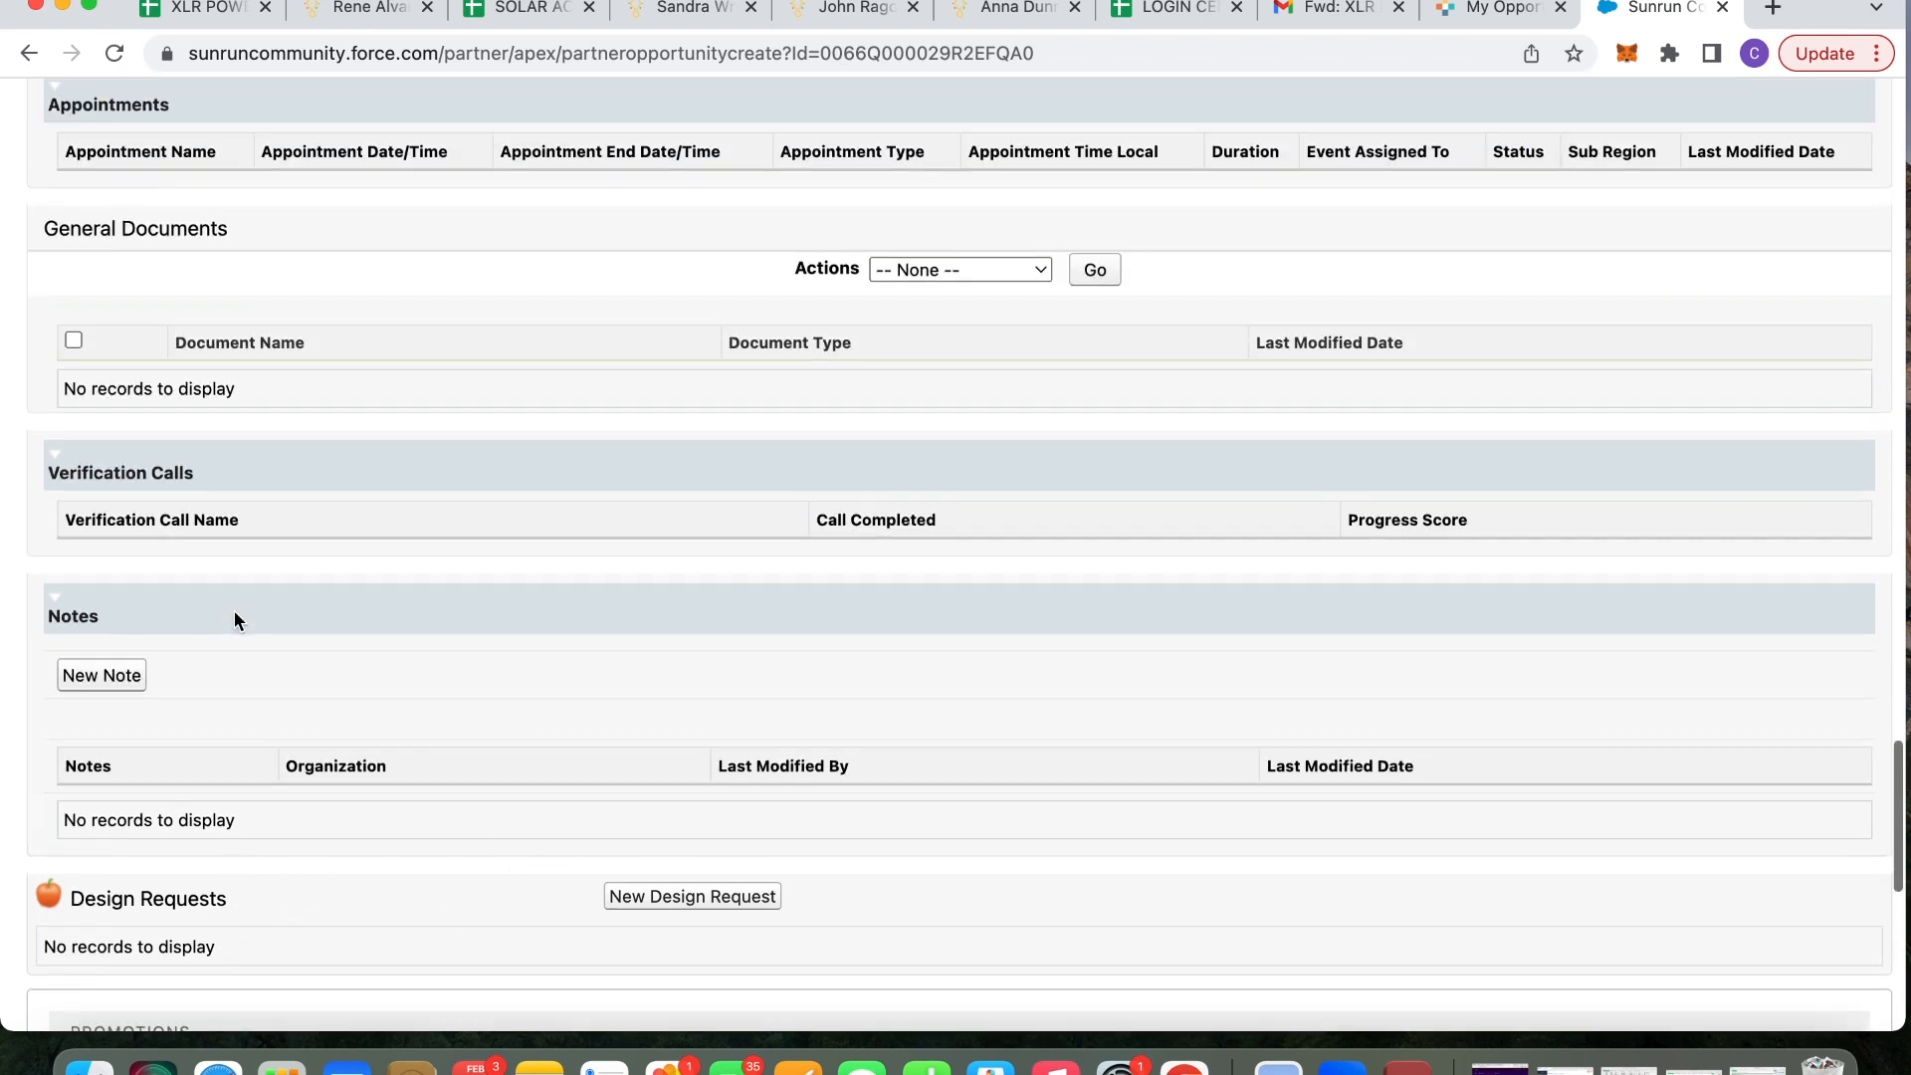
{"action": "scroll", "coordinate": [235, 611], "scroll_direction": "down", "scroll_amount": 2}
{"action": "scroll", "coordinate": [235, 611], "scroll_direction": "up", "scroll_amount": 3}
{"action": "scroll", "coordinate": [235, 611], "scroll_direction": "up", "scroll_amount": 20}
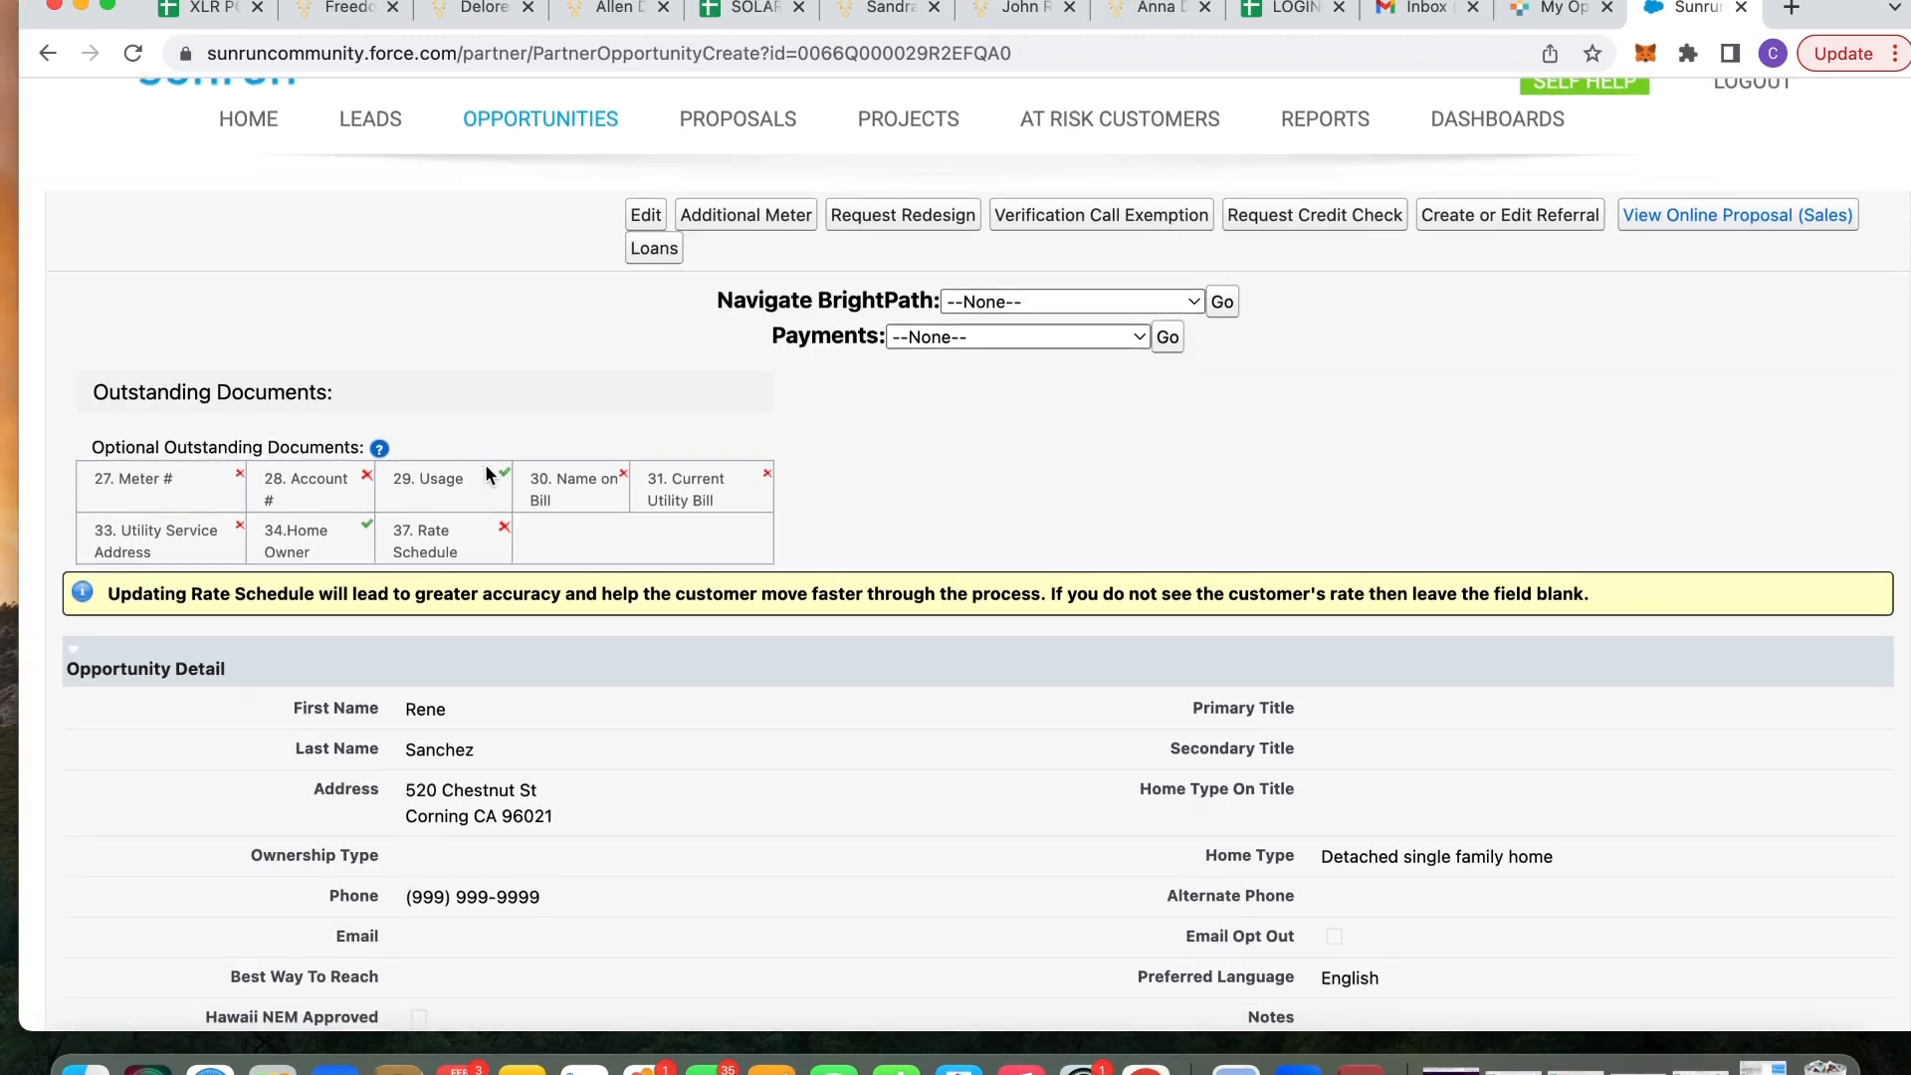
{"action": "scroll", "coordinate": [486, 463], "scroll_direction": "down", "scroll_amount": 2}
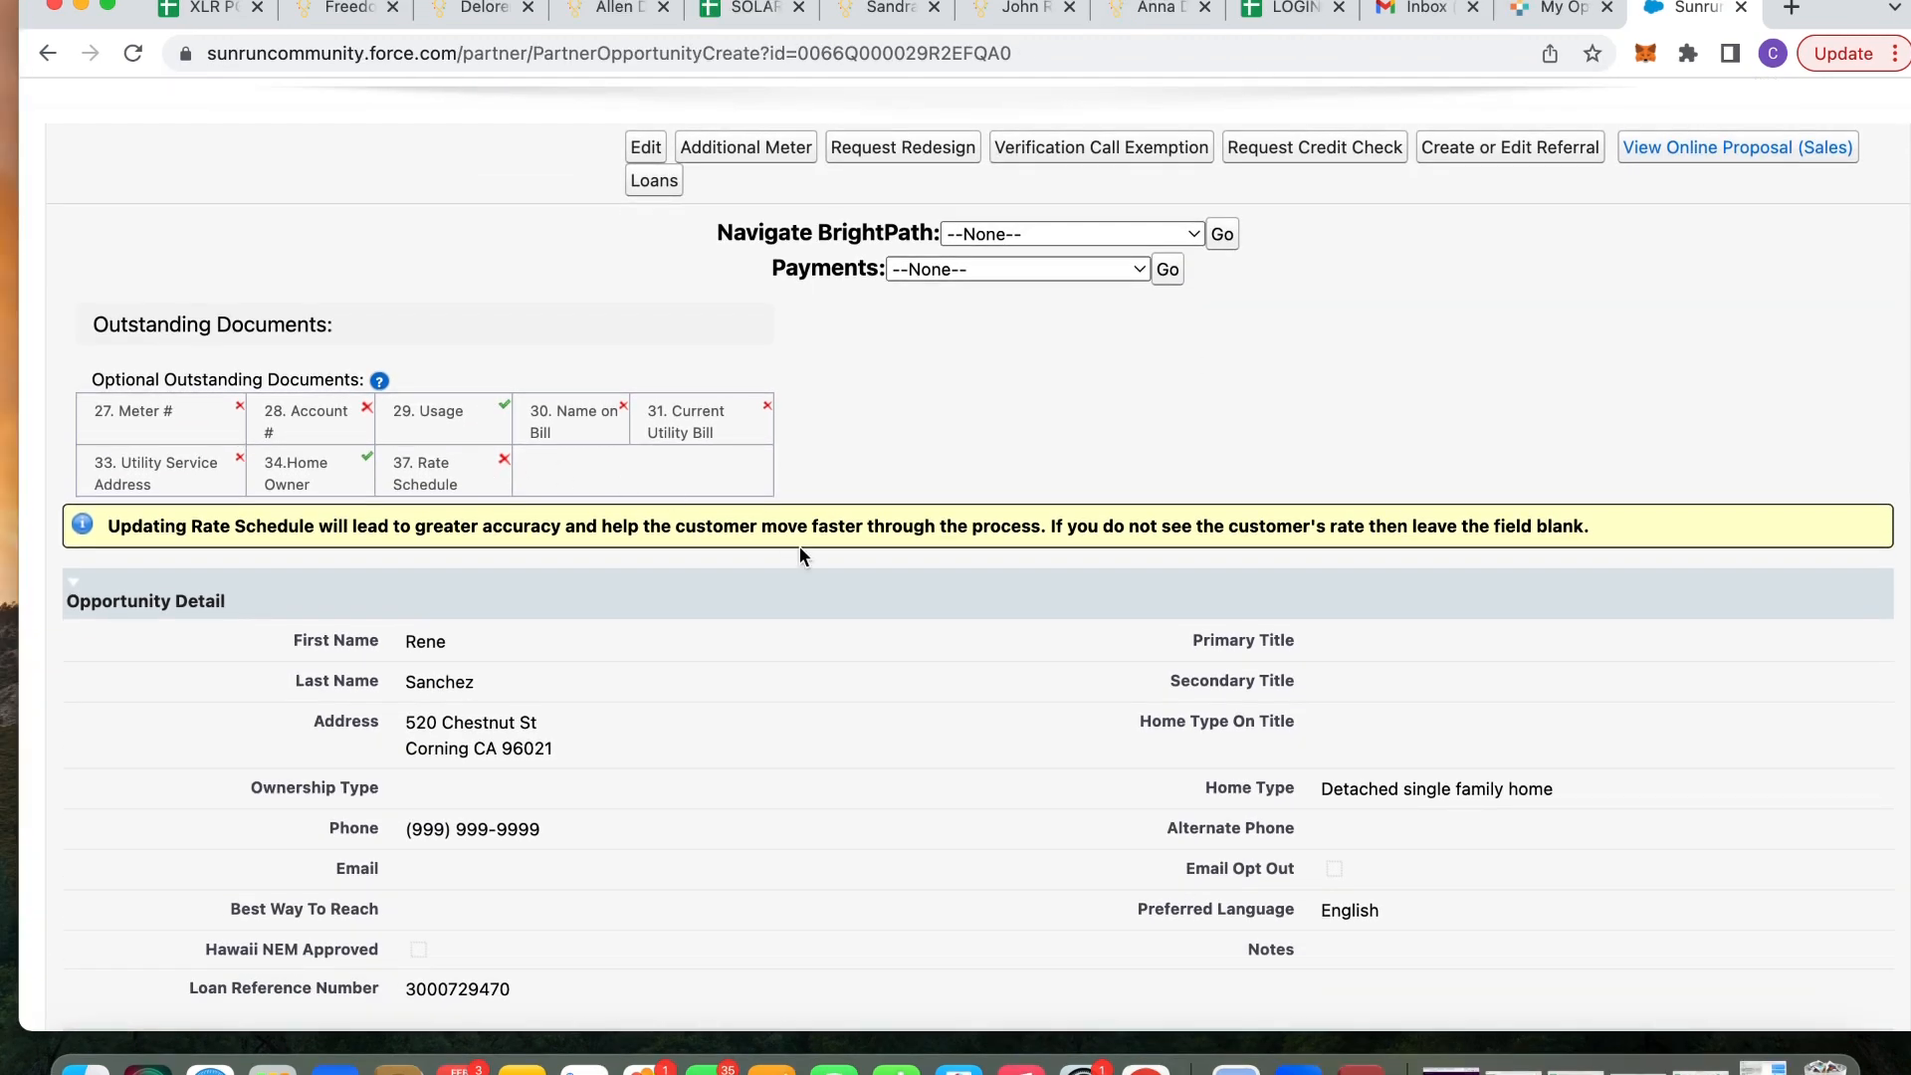
Confirm the Design Request is Complete, then launch a BrightPath New Project
{"action": "scroll", "coordinate": [798, 546], "scroll_direction": "down", "scroll_amount": 7}
{"action": "scroll", "coordinate": [798, 546], "scroll_direction": "up", "scroll_amount": 8}
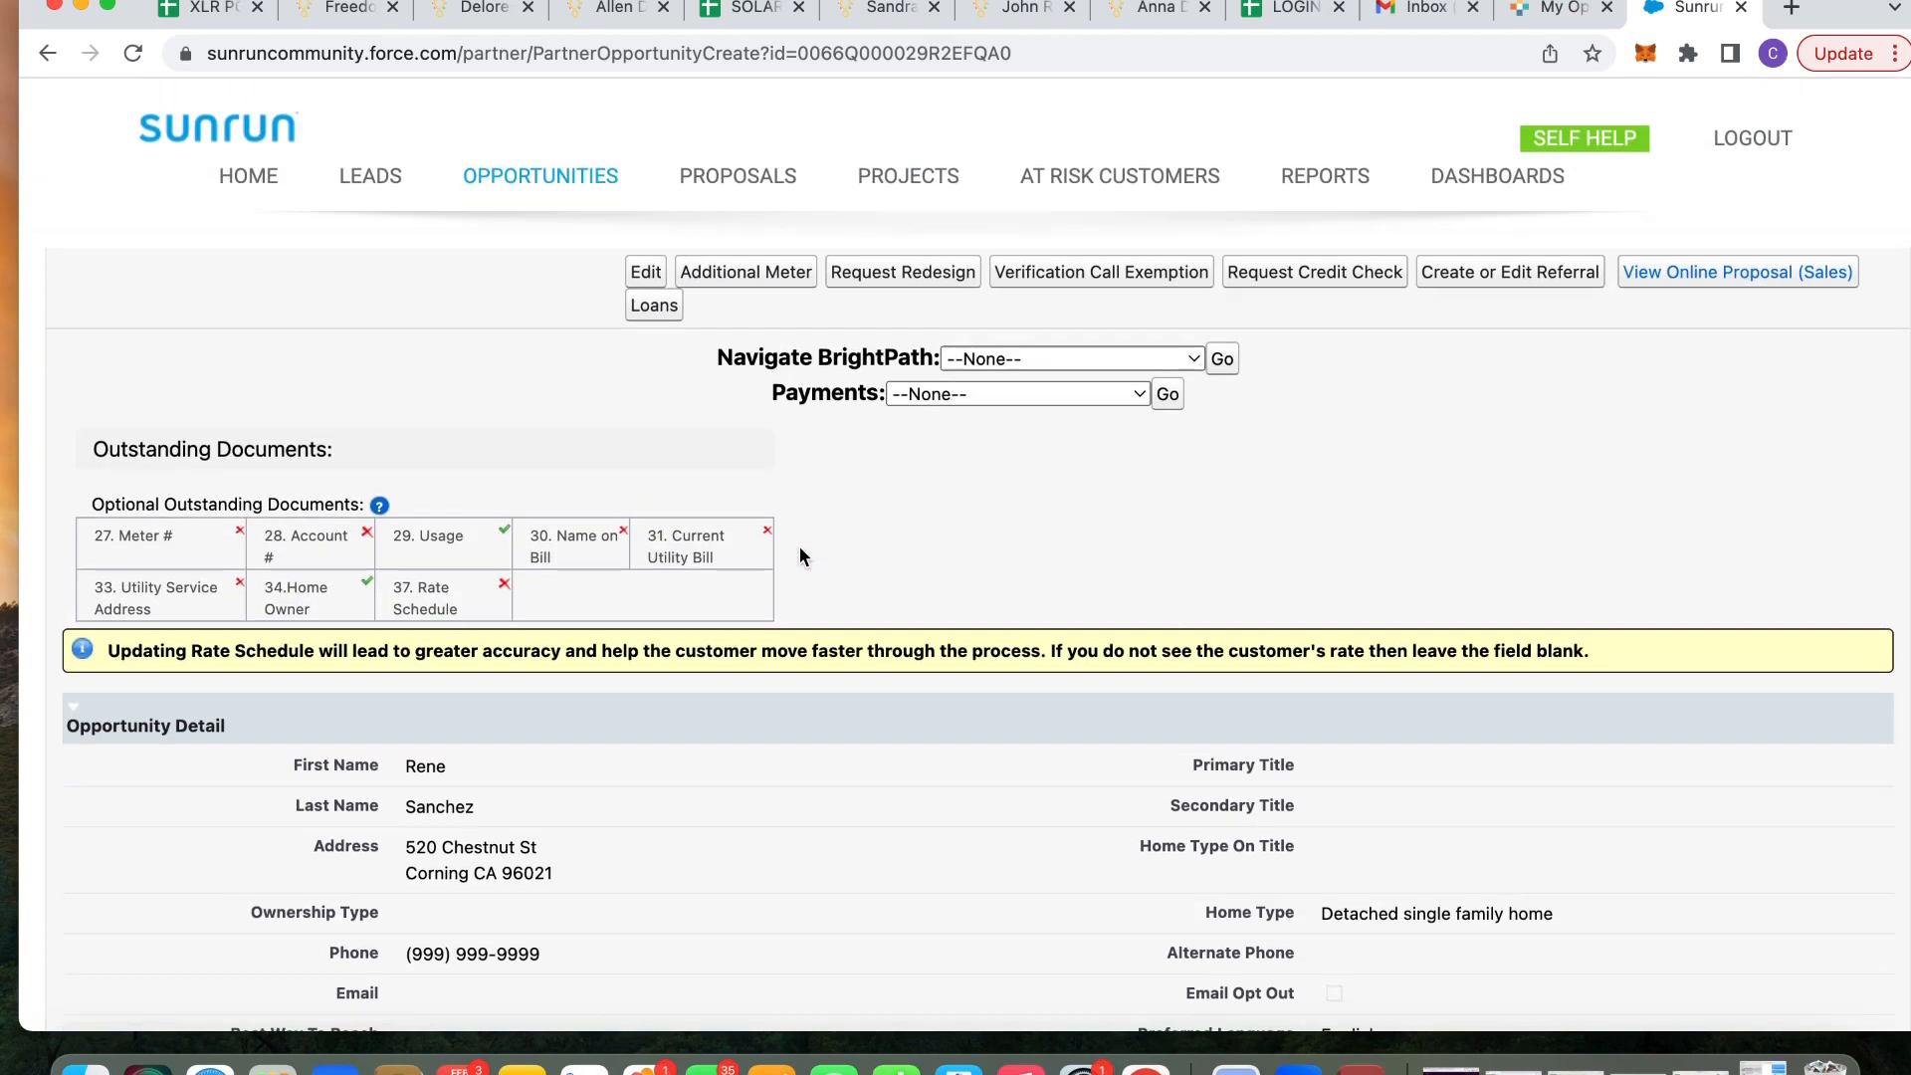
{"action": "scroll", "coordinate": [798, 546], "scroll_direction": "down", "scroll_amount": 2}
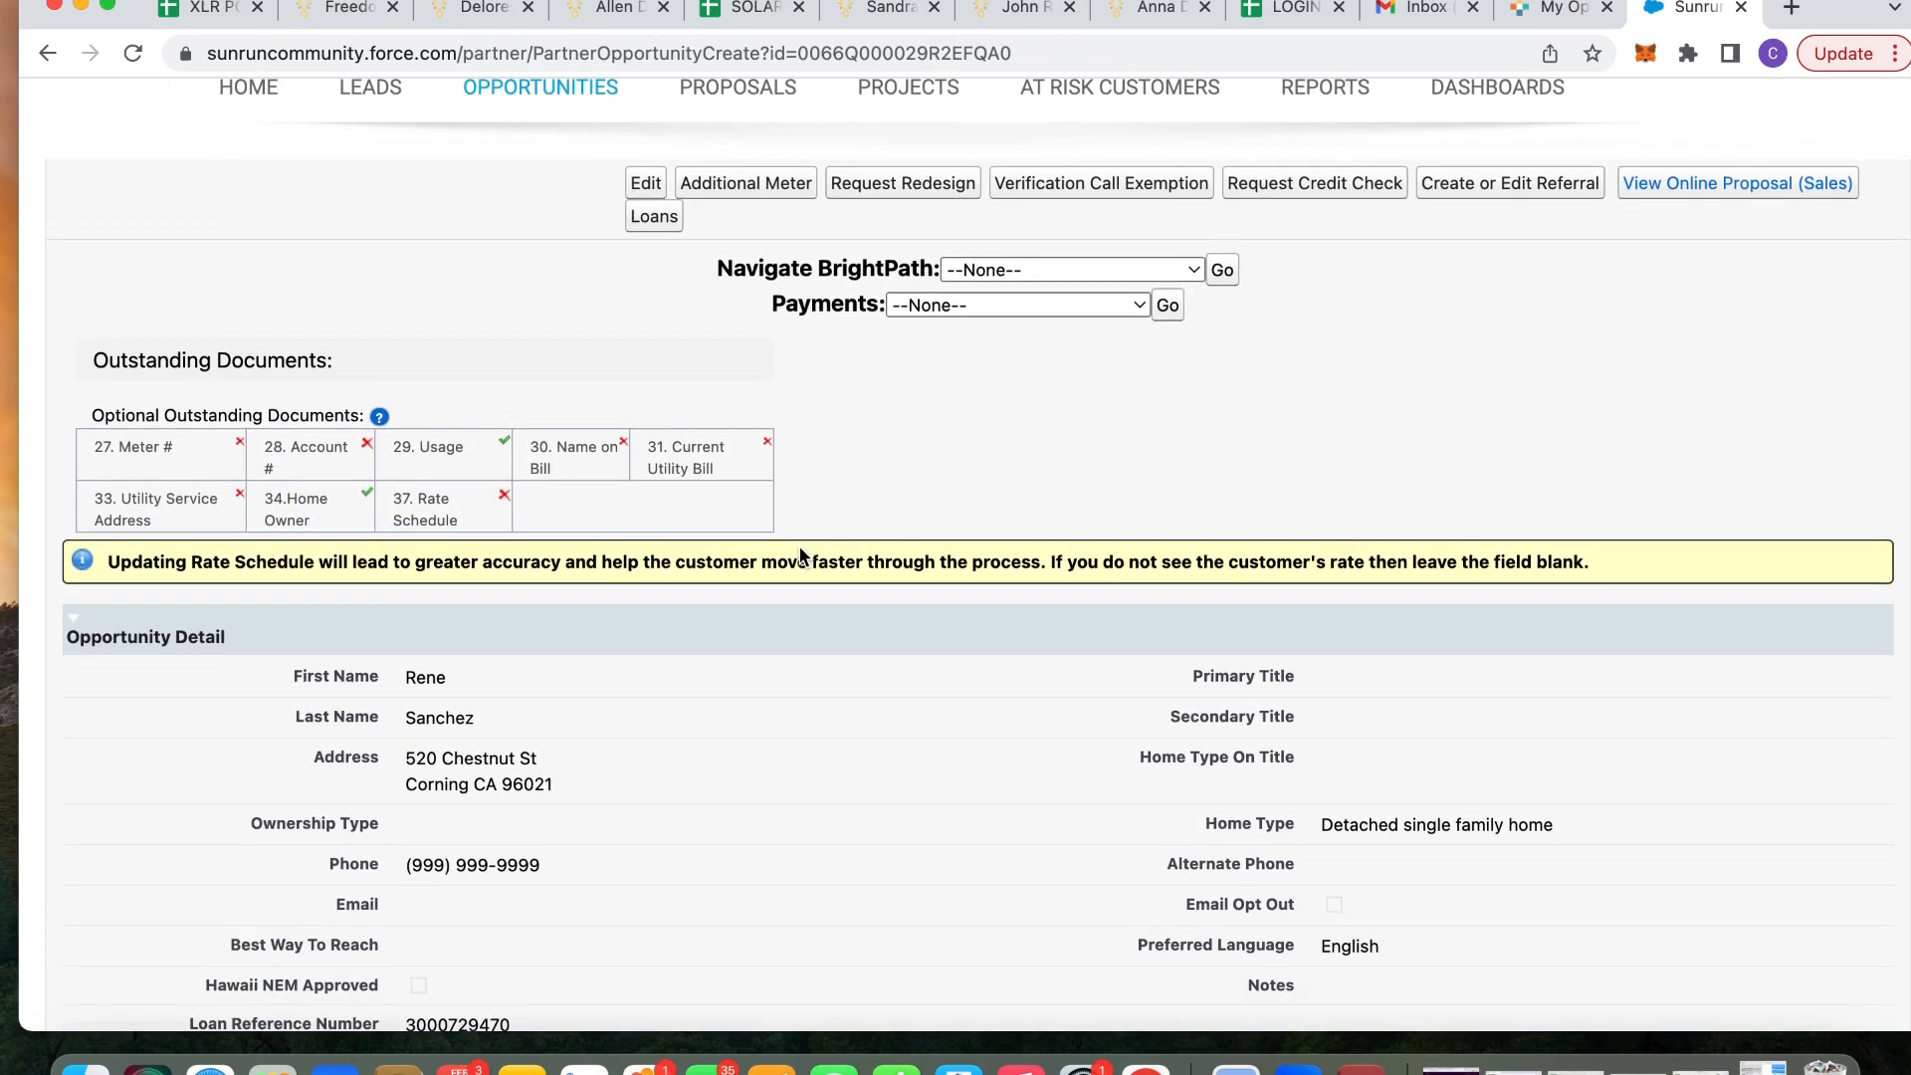
{"action": "scroll", "coordinate": [801, 556], "scroll_direction": "down", "scroll_amount": 20}
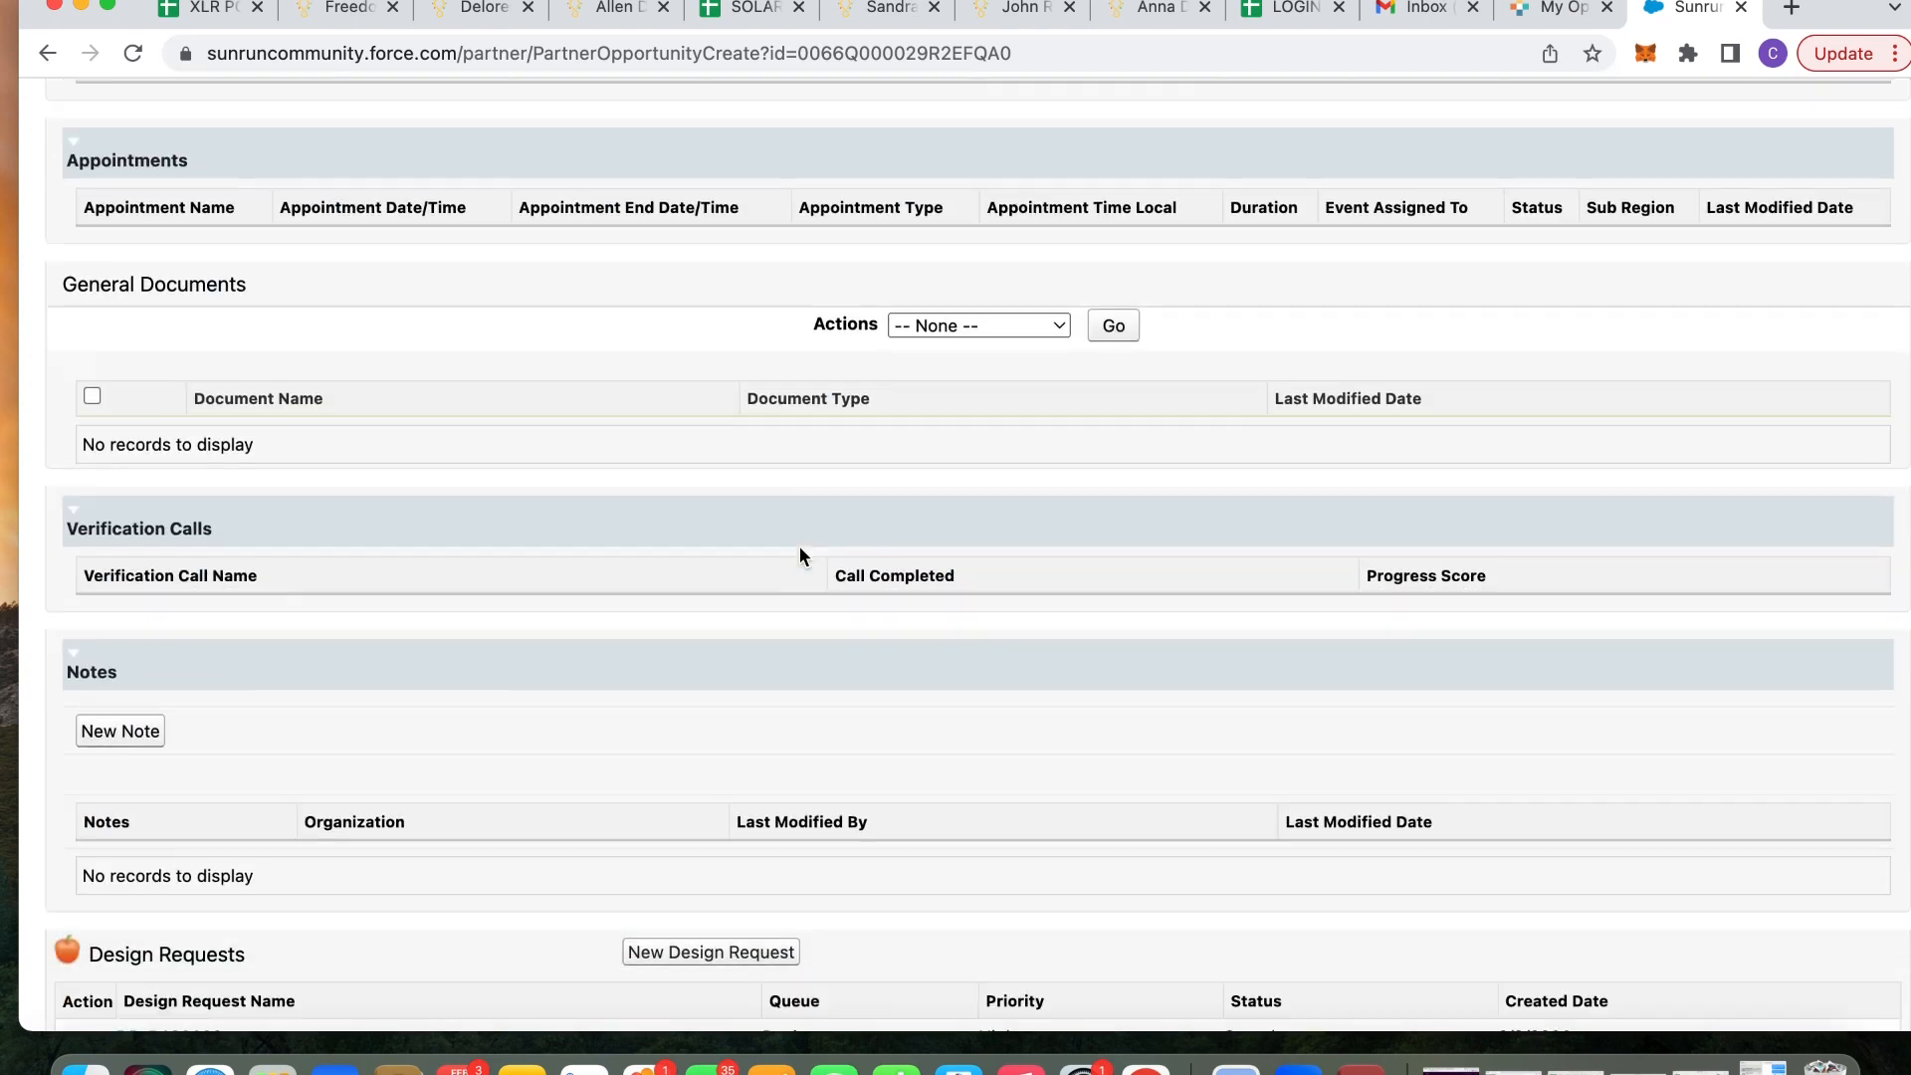
{"action": "scroll", "coordinate": [798, 547], "scroll_direction": "down", "scroll_amount": 7}
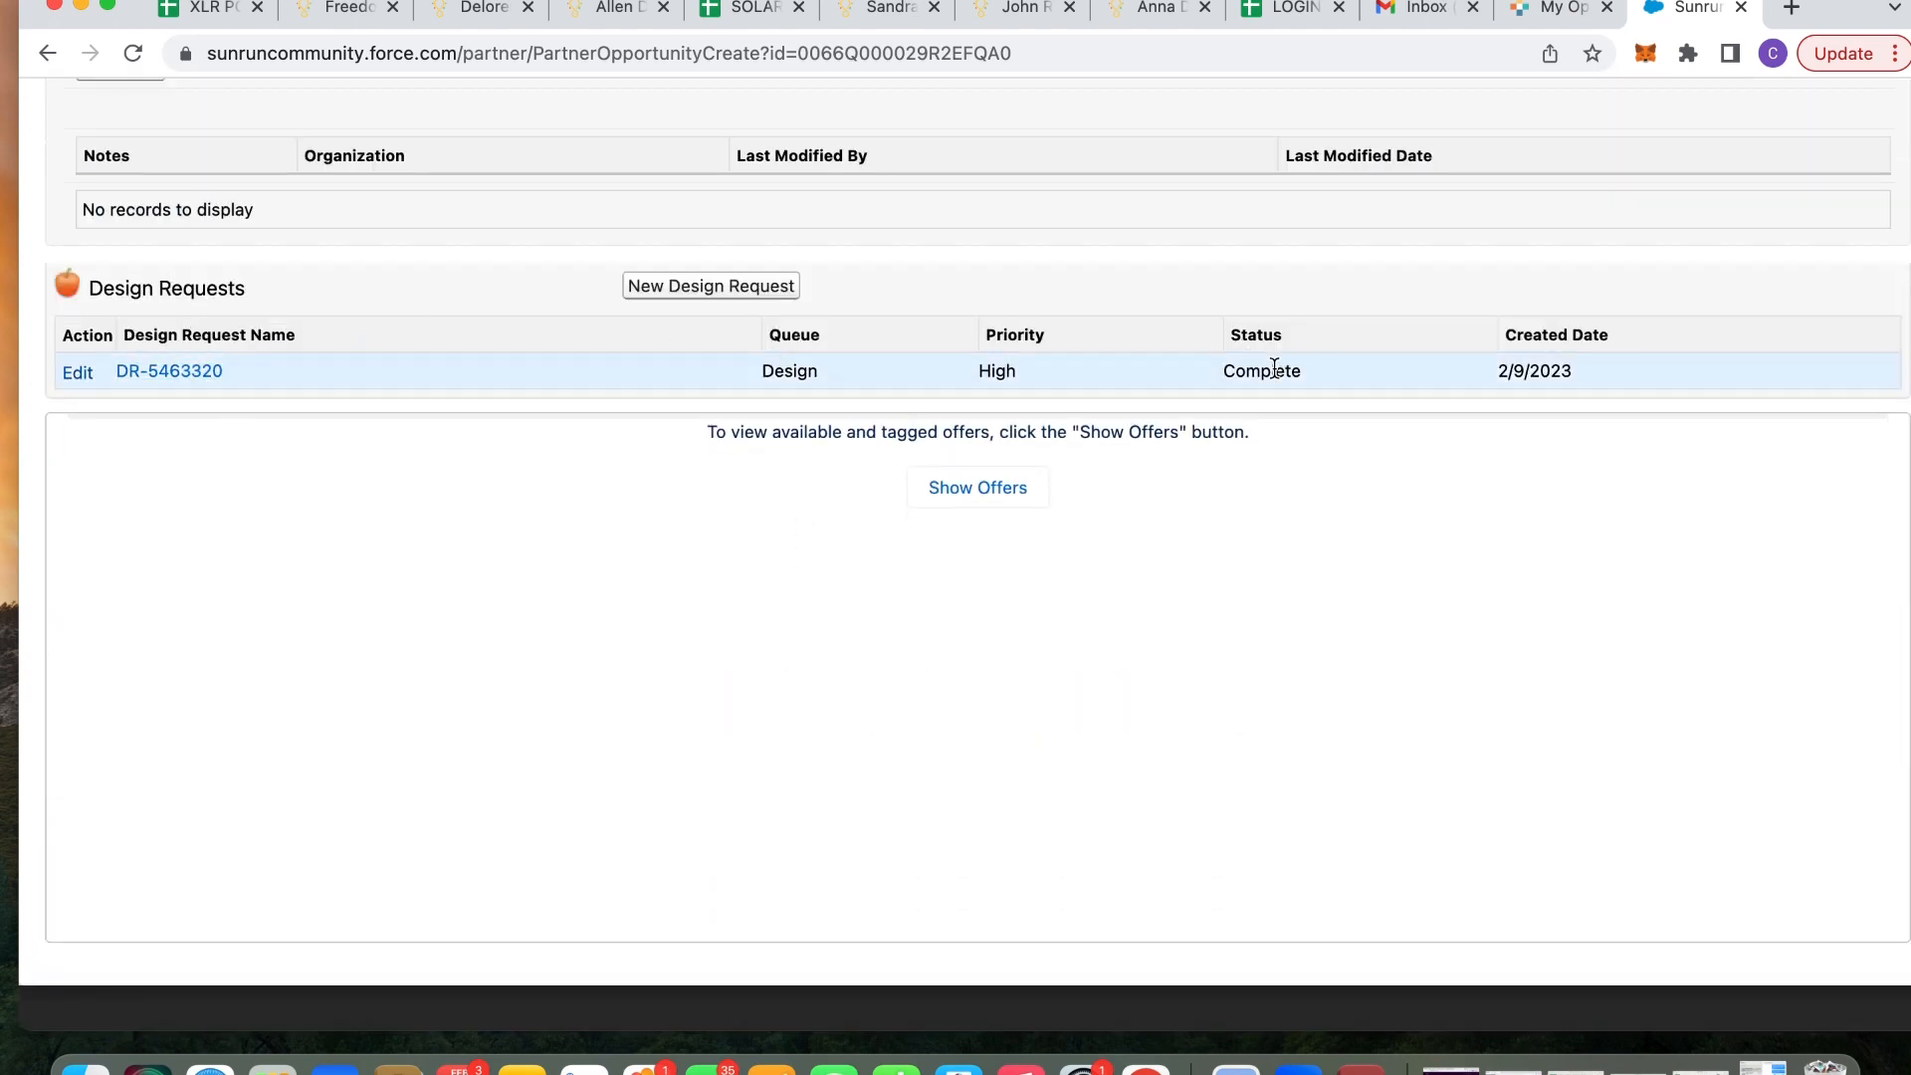
{"action": "scroll", "coordinate": [1420, 402], "scroll_direction": "up", "scroll_amount": 20}
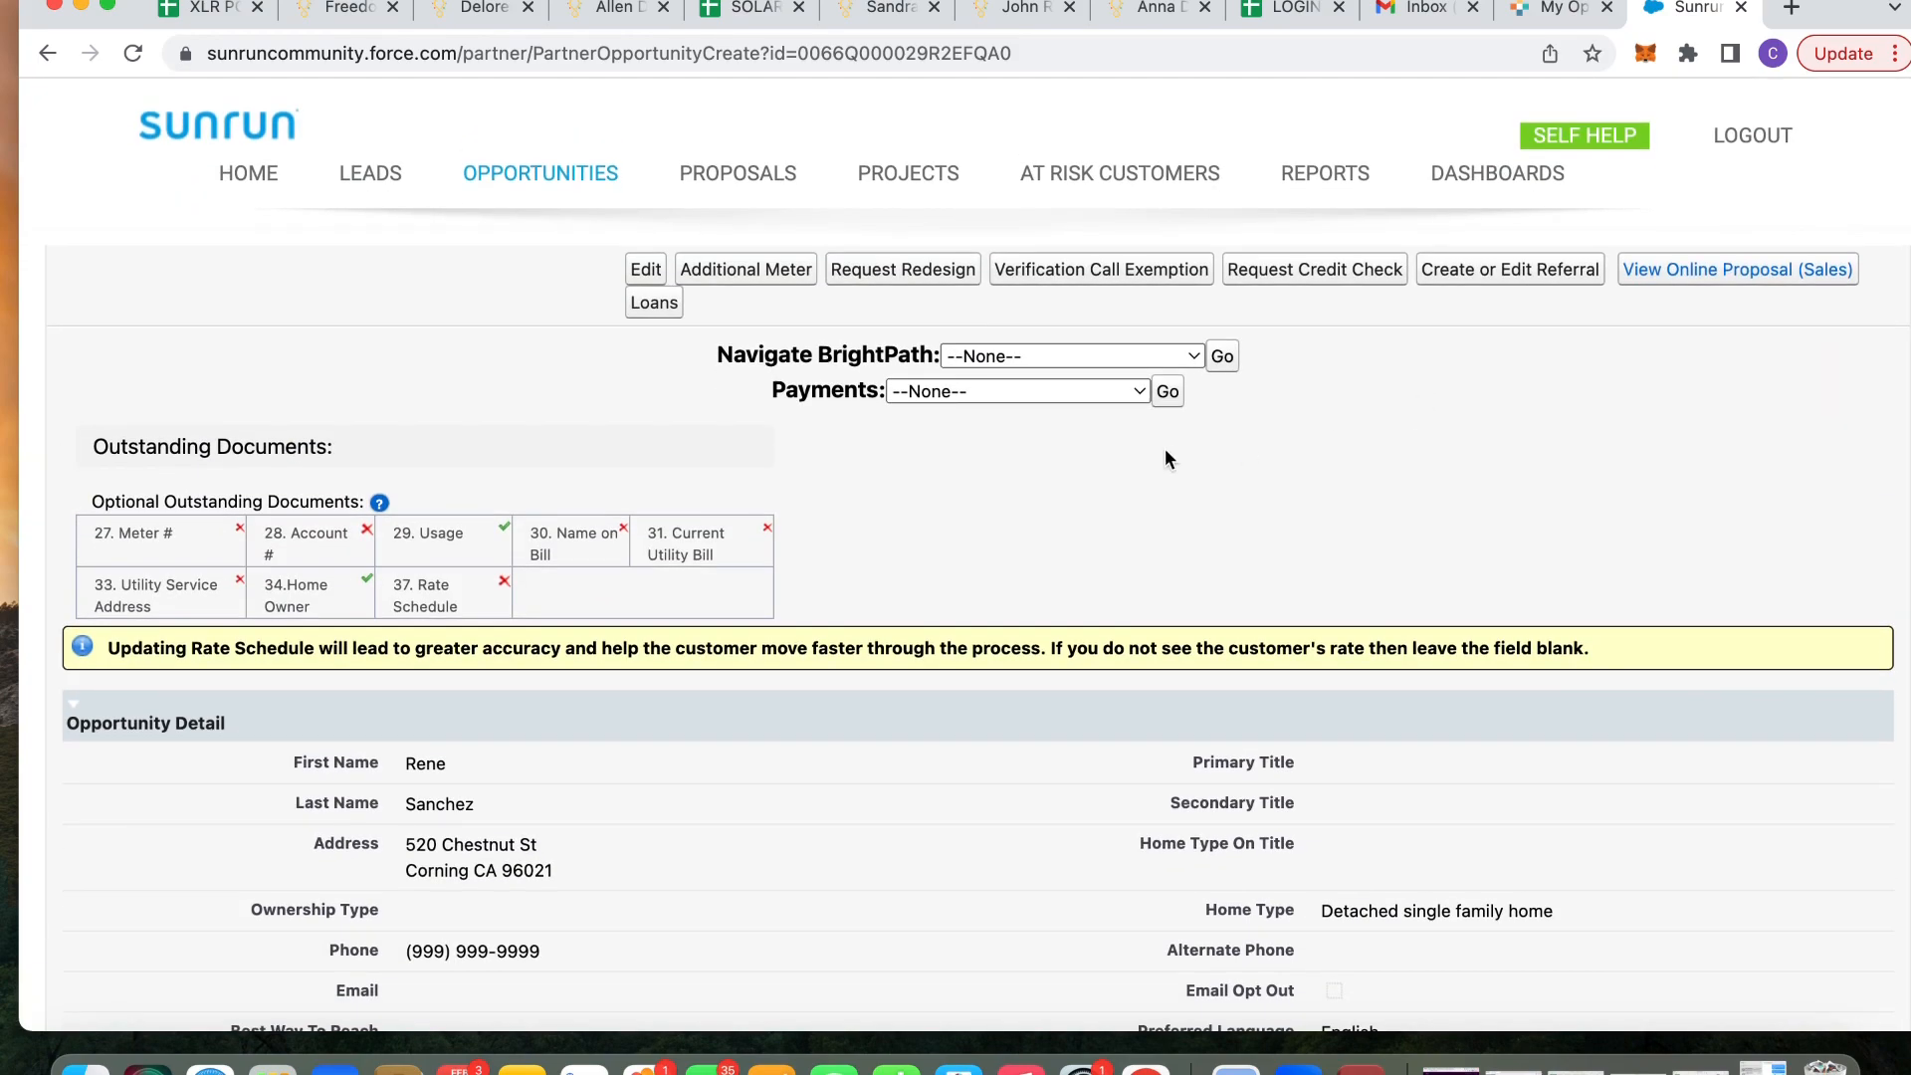
{"action": "left_click", "coordinate": [1108, 356]}
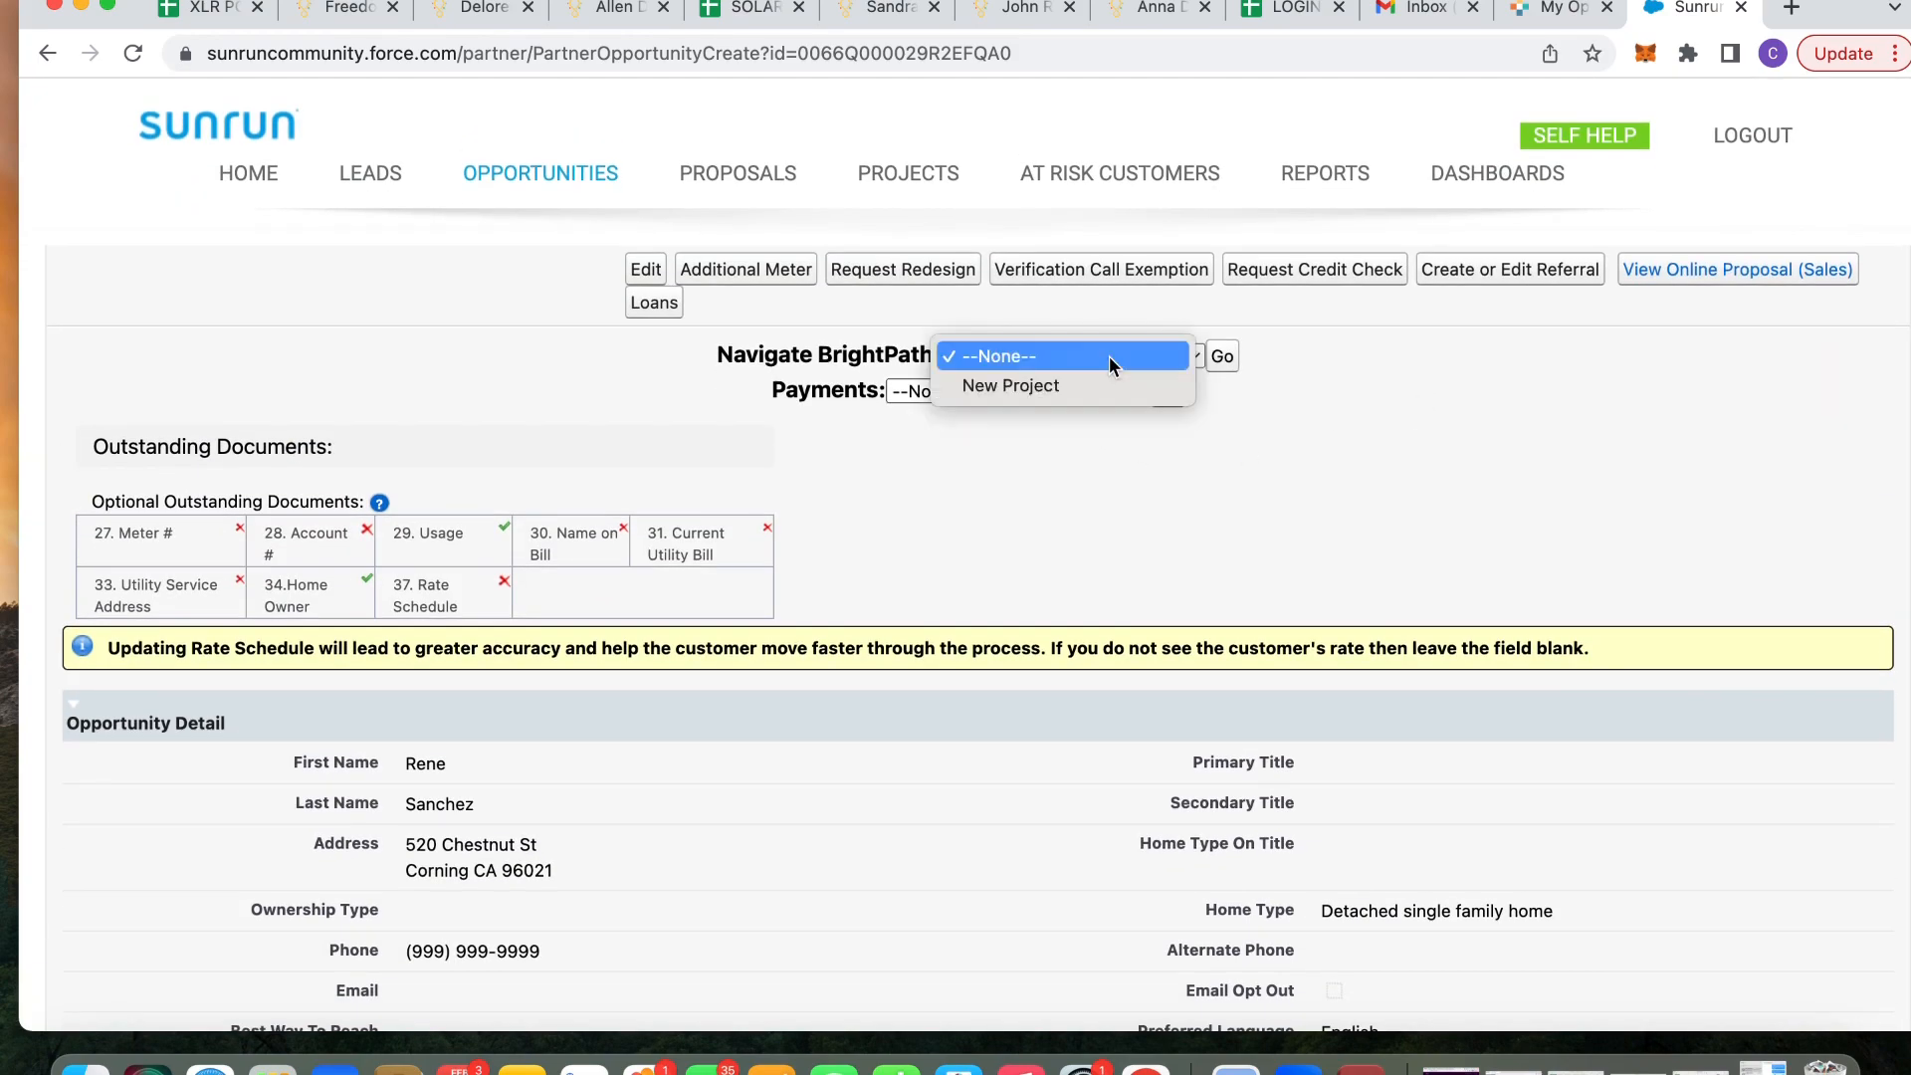
{"action": "left_click", "coordinate": [1113, 376]}
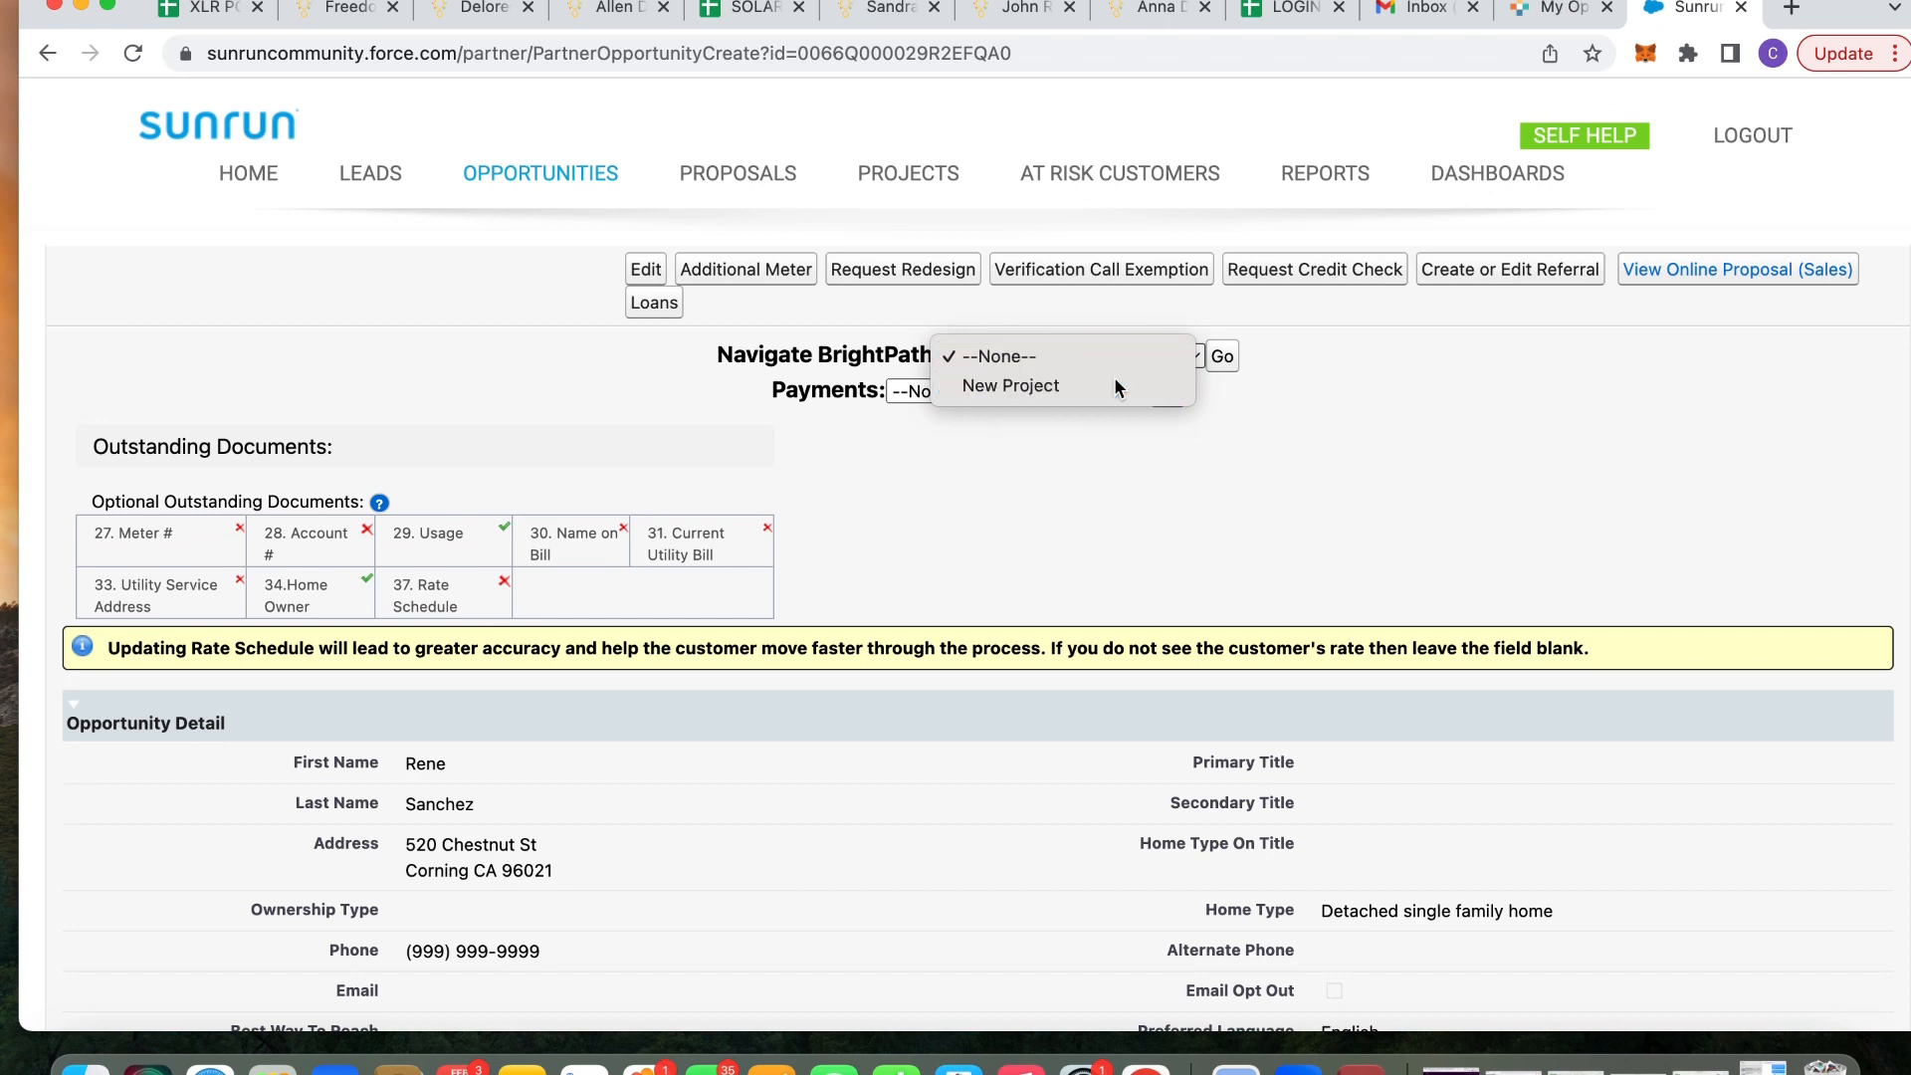
{"action": "left_click", "coordinate": [1228, 364]}
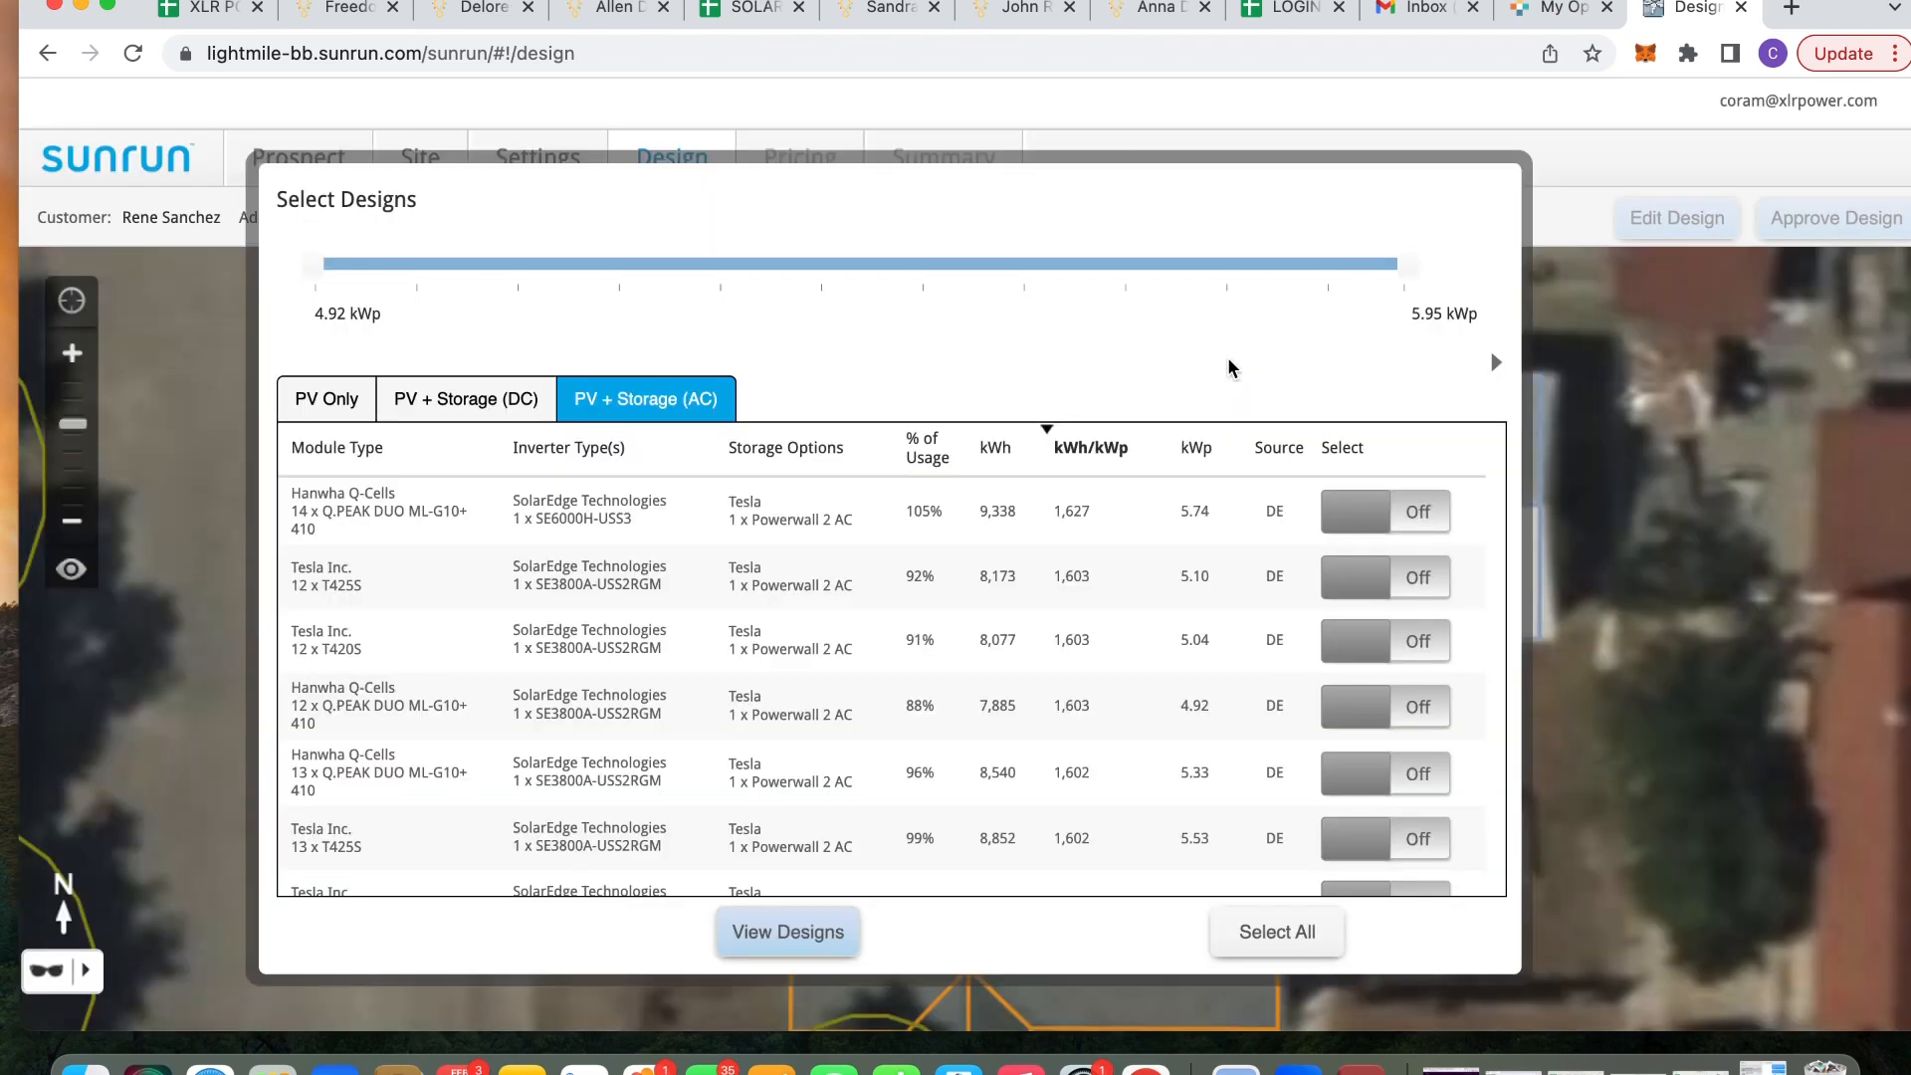
Turn on the PV Only 14-module Hanwha 5.74 kWp design and review it zoomed out on the map
{"action": "left_click", "coordinate": [320, 410]}
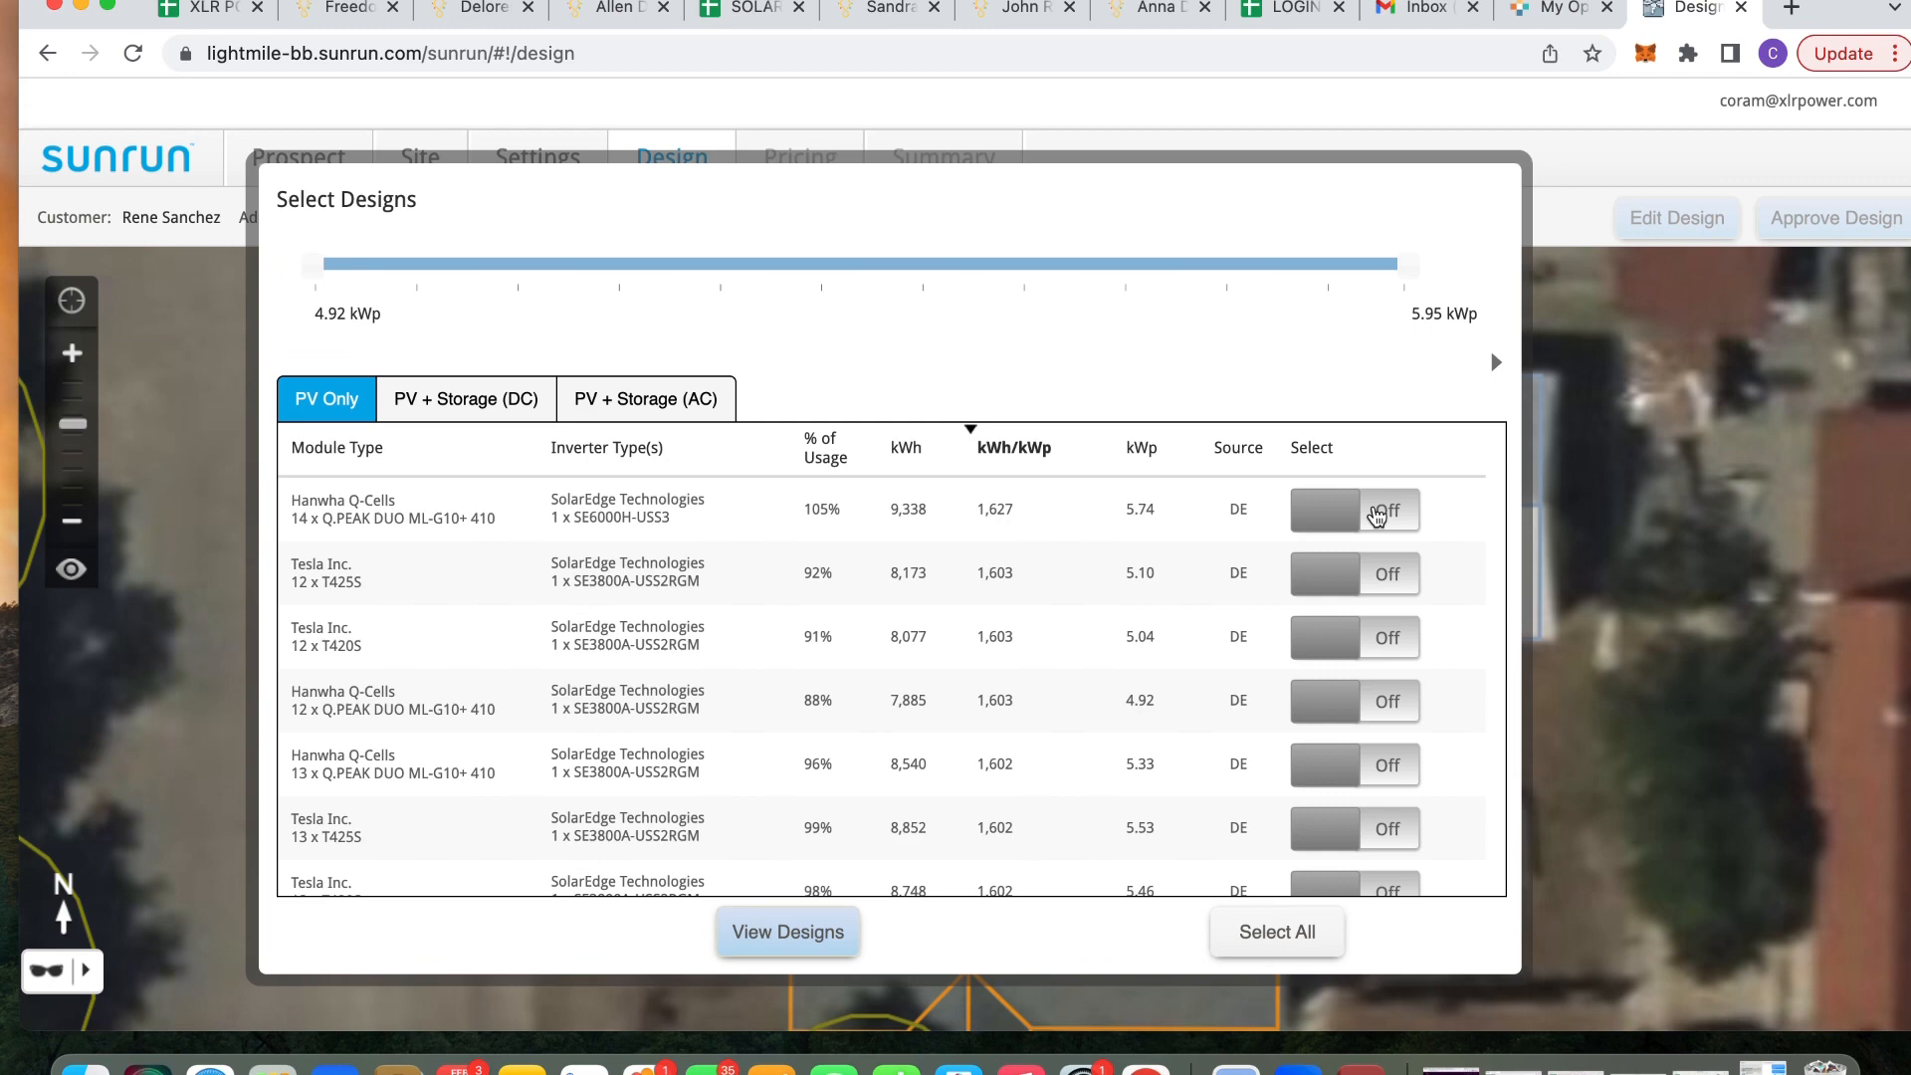
{"action": "left_click", "coordinate": [1376, 514]}
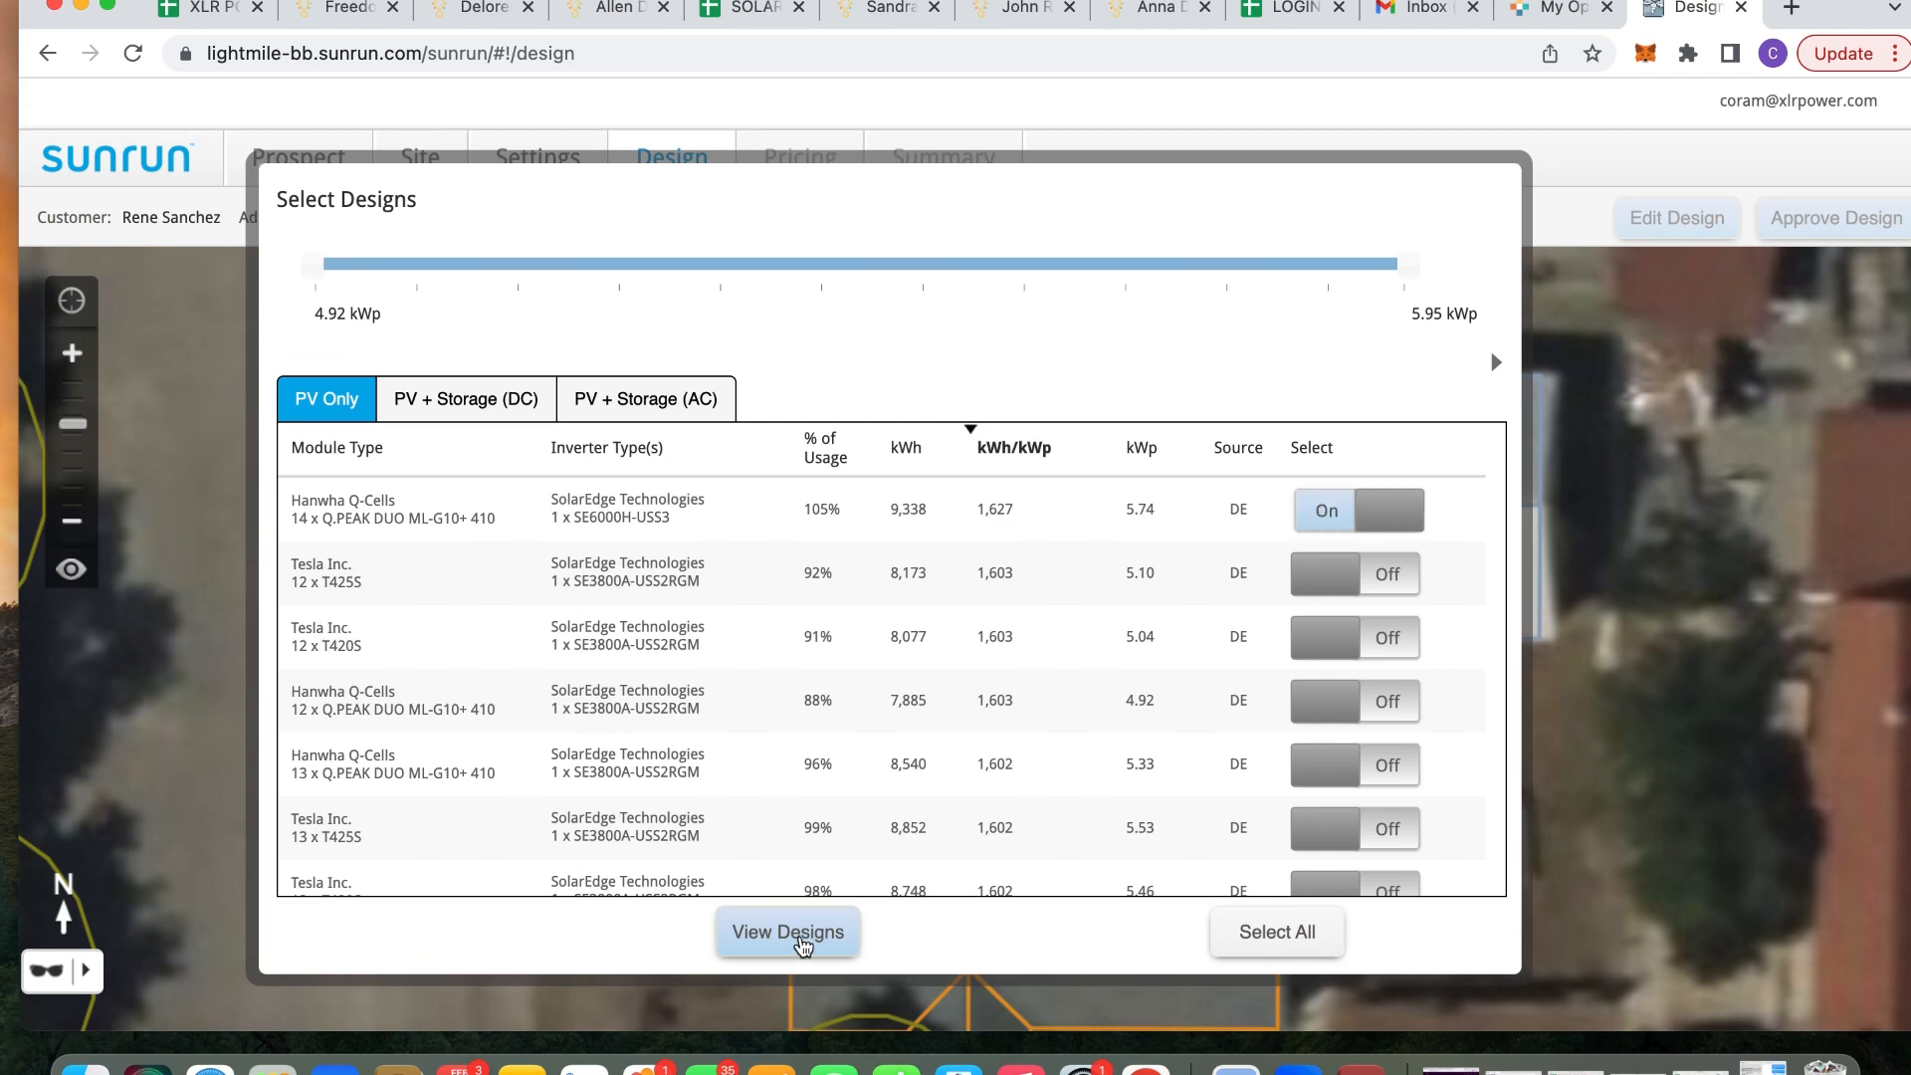
{"action": "left_click", "coordinate": [788, 932]}
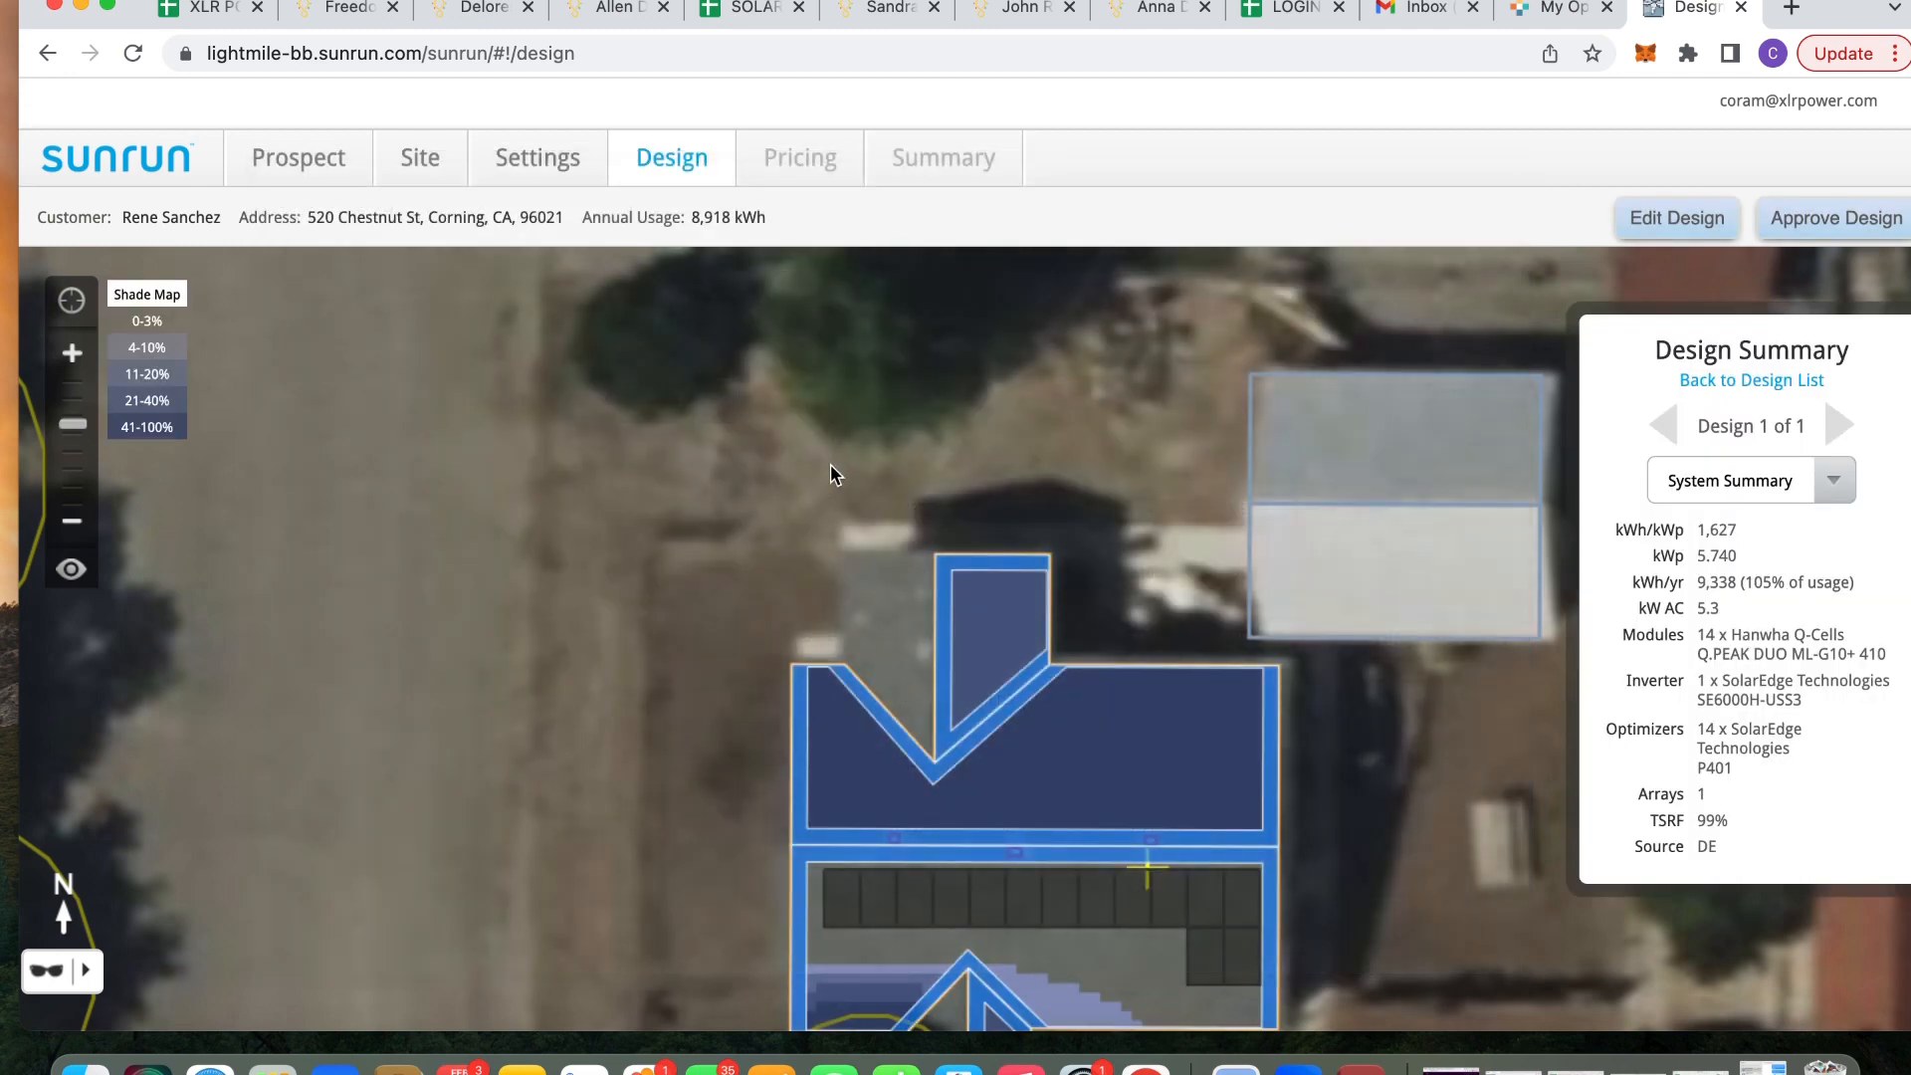
{"action": "left_click", "coordinate": [73, 524]}
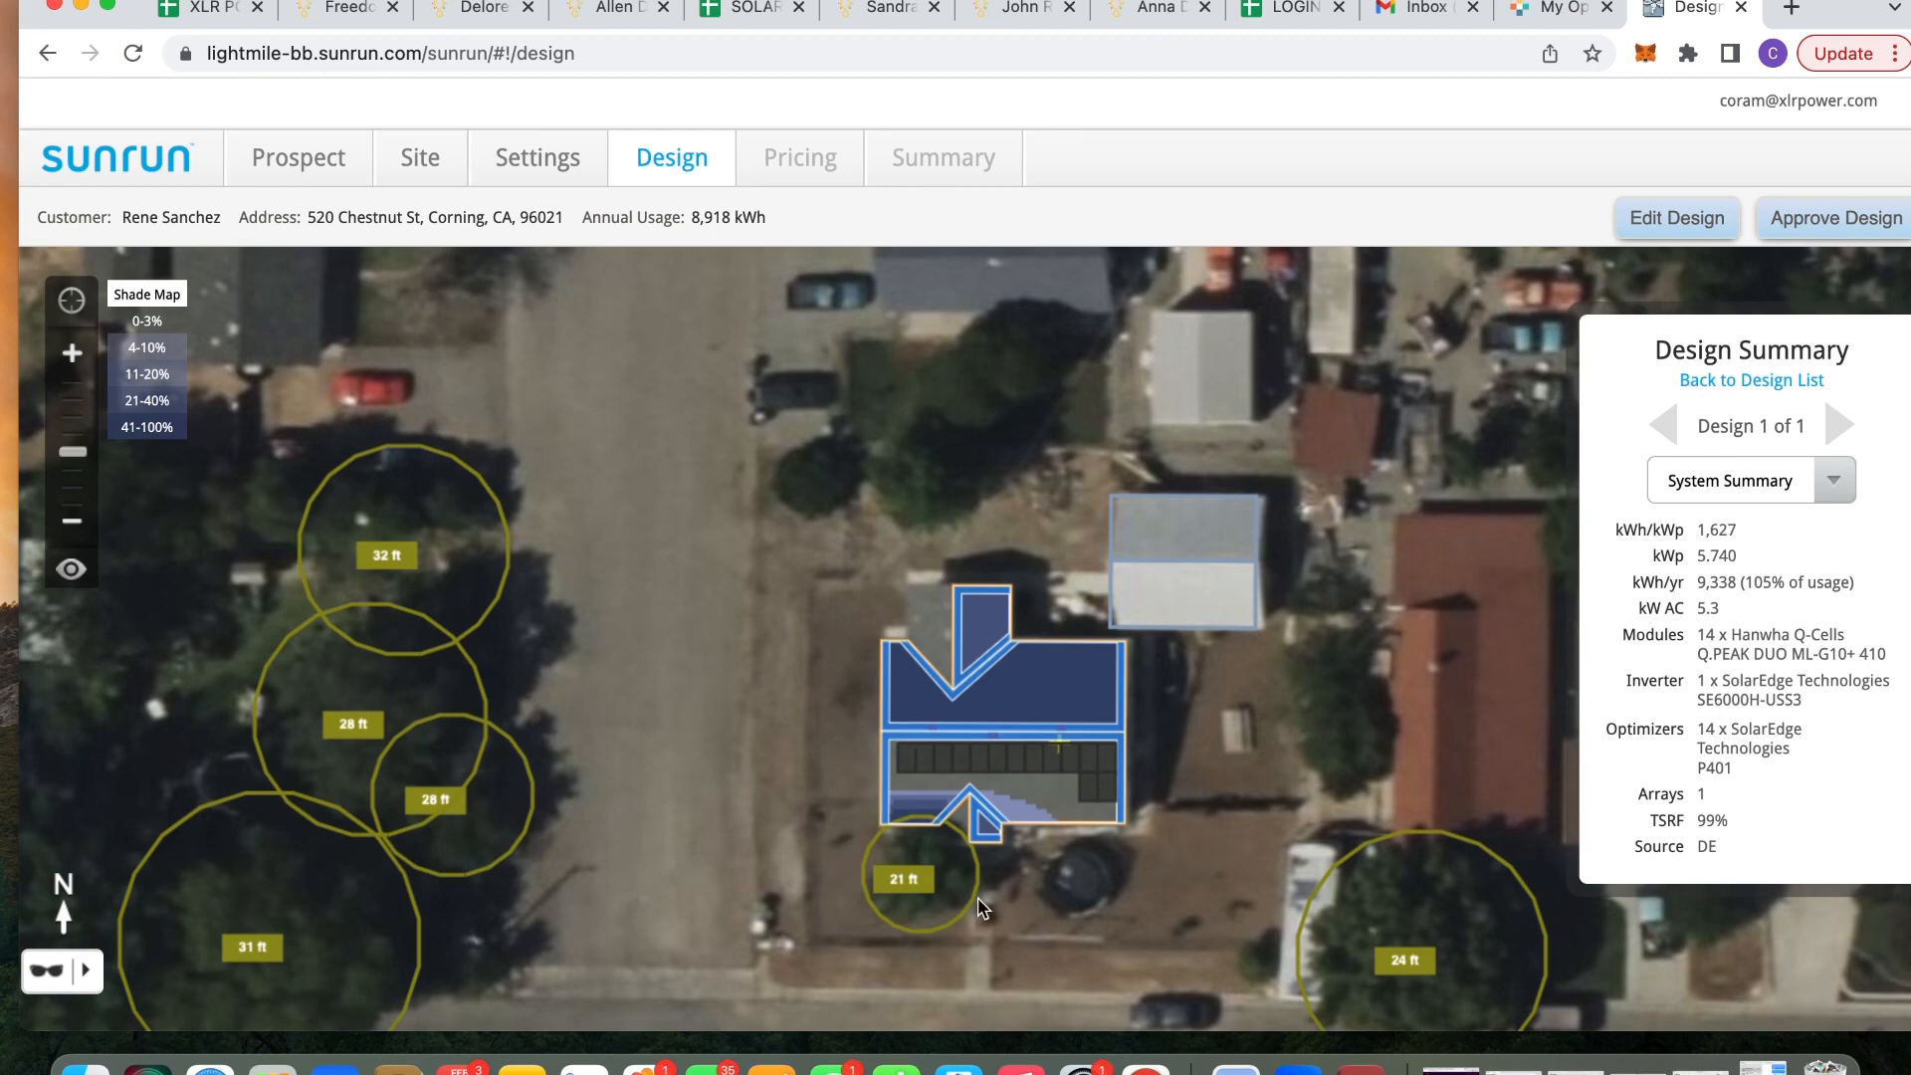
{"action": "left_click", "coordinate": [419, 167]}
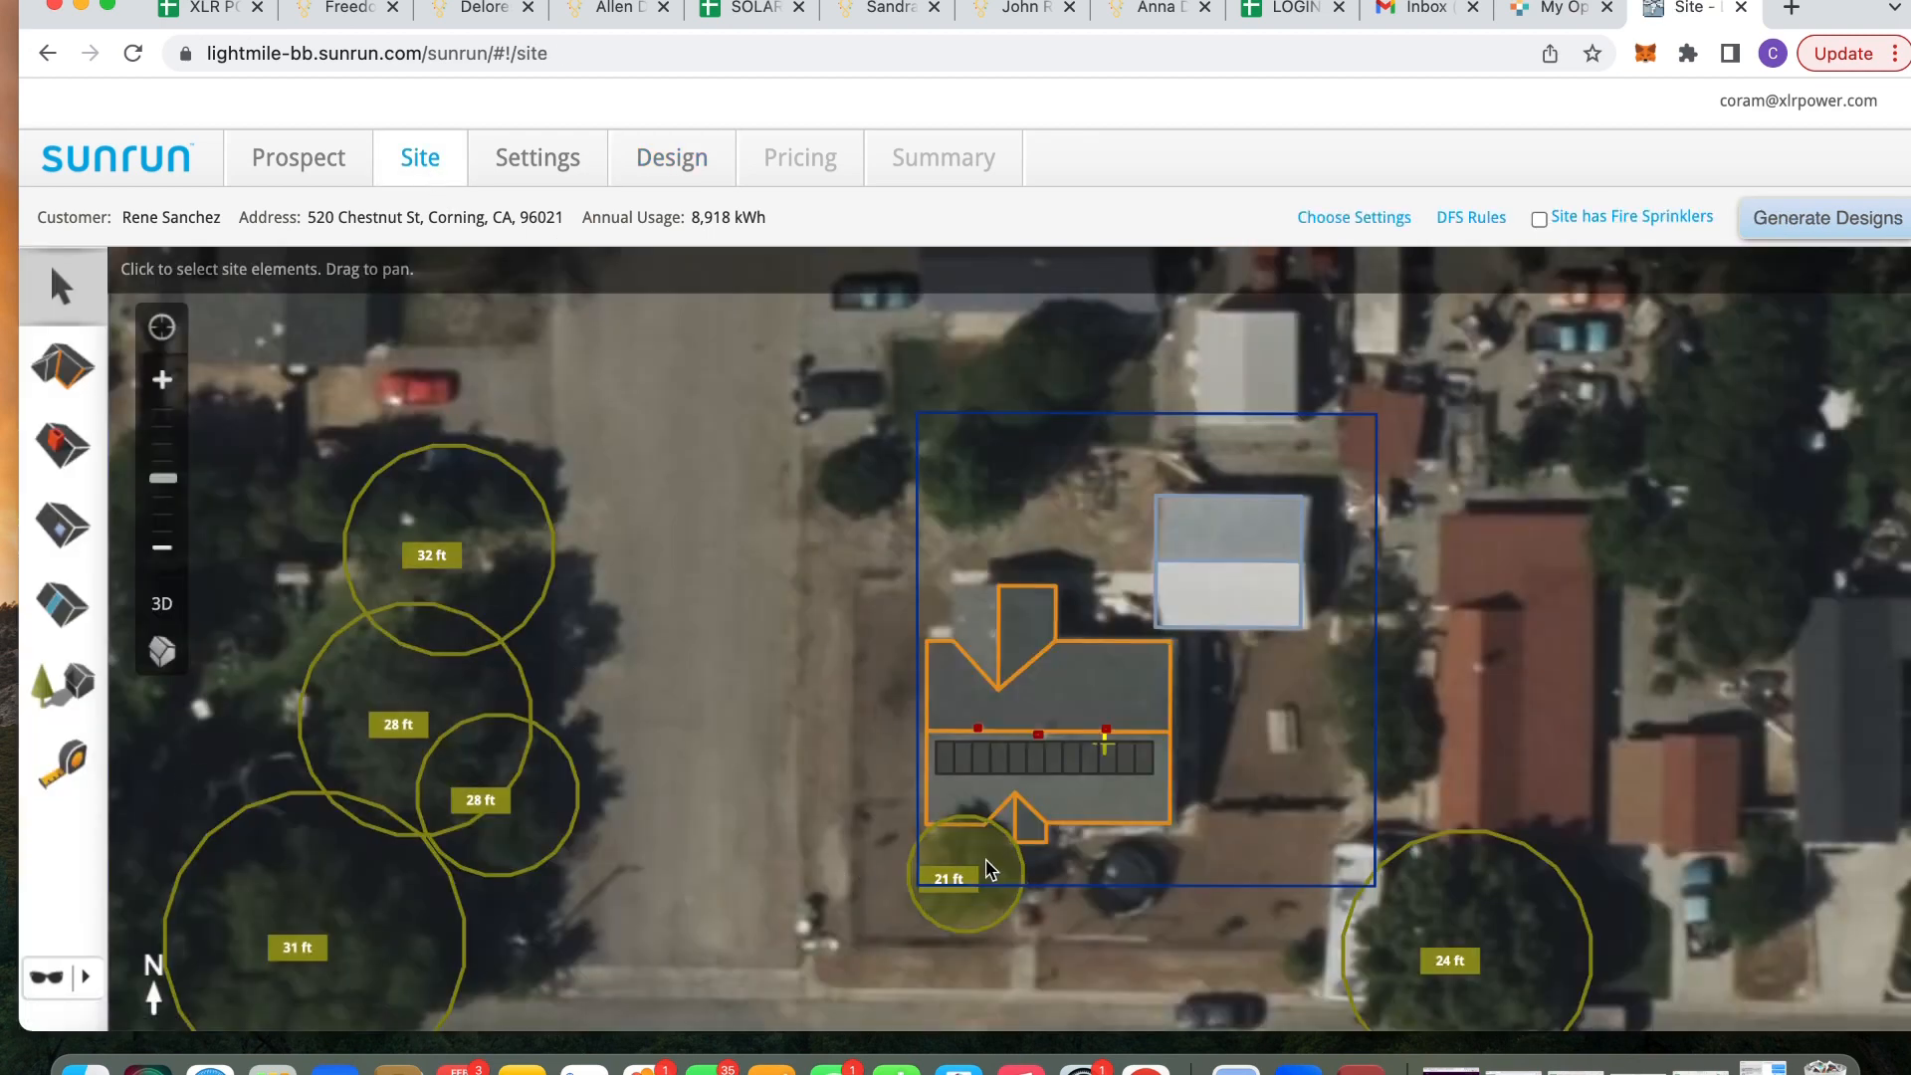
{"action": "left_click", "coordinate": [986, 862]}
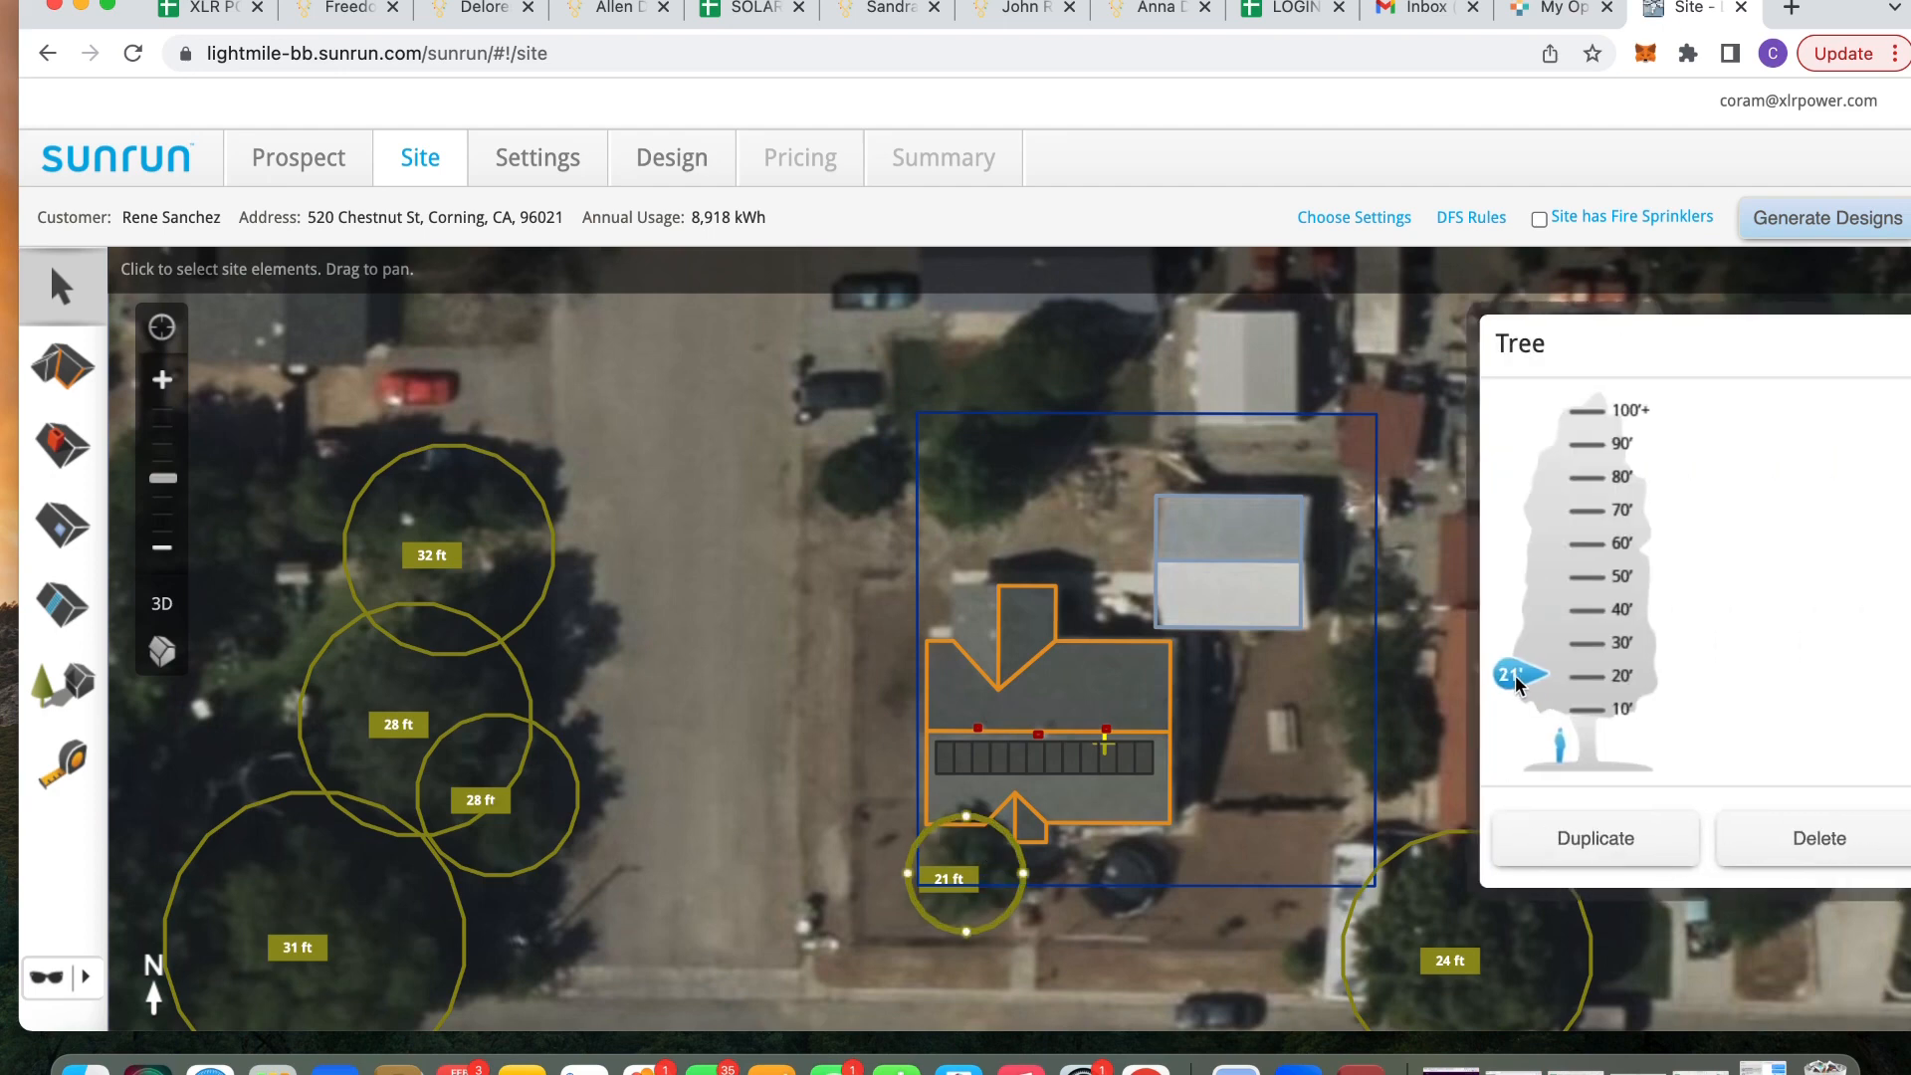
{"action": "left_click", "coordinate": [1272, 834]}
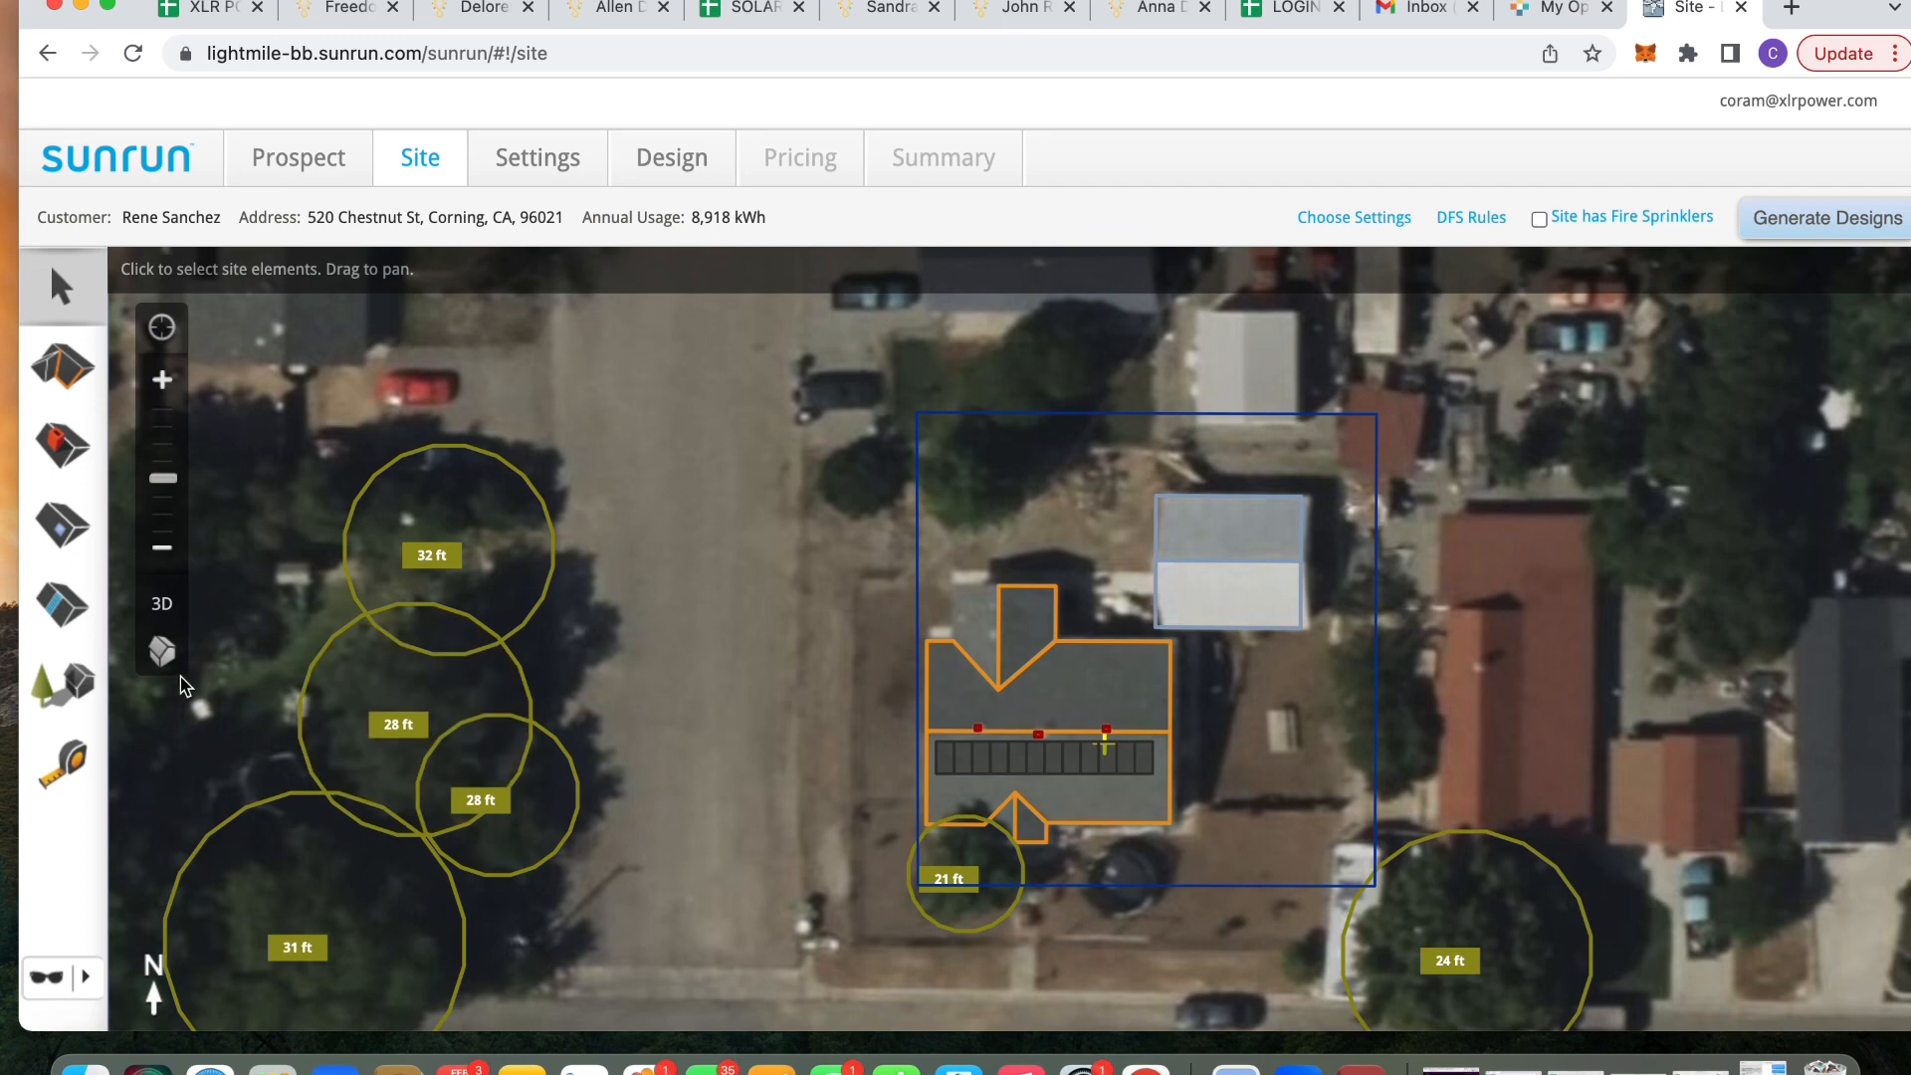
{"action": "left_click", "coordinate": [83, 687]}
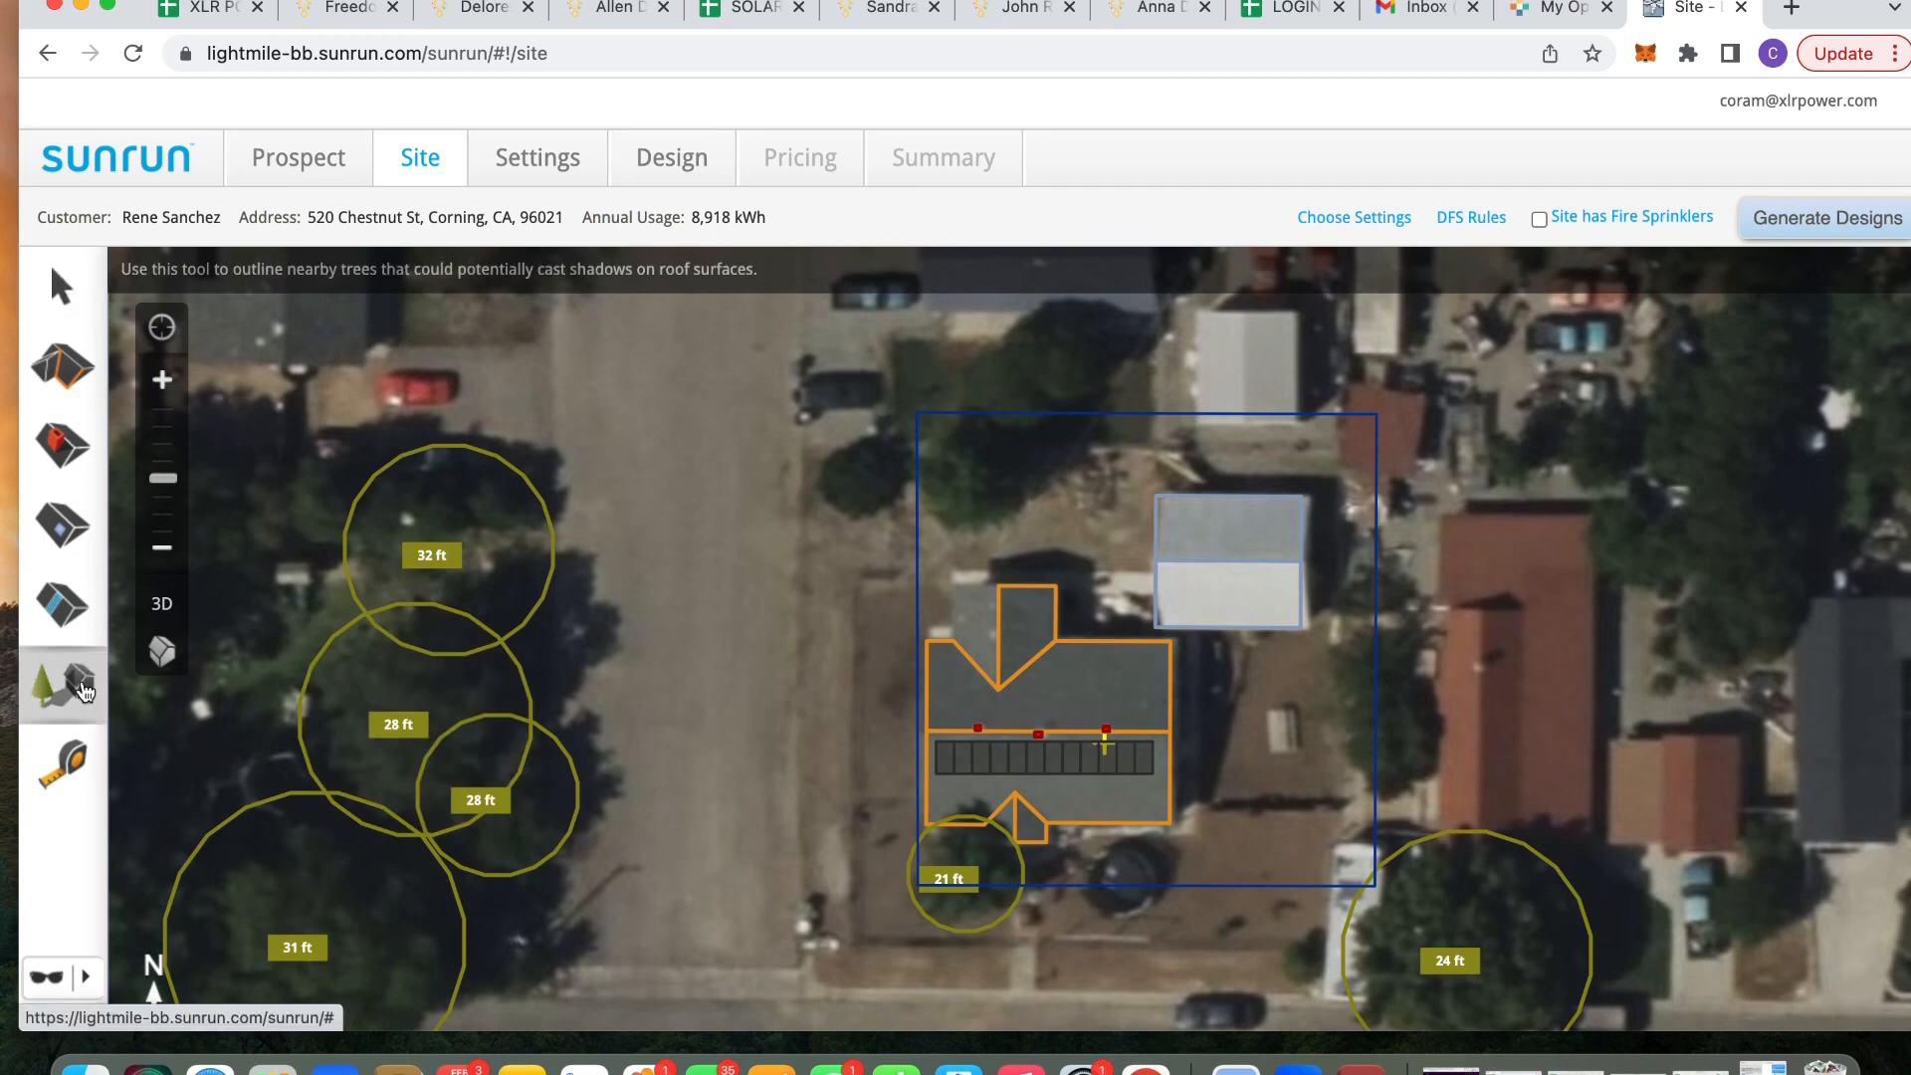
{"action": "left_click_drag", "start_coordinate": [572, 398], "coordinate": [666, 452]}
{"action": "left_click", "coordinate": [666, 453]}
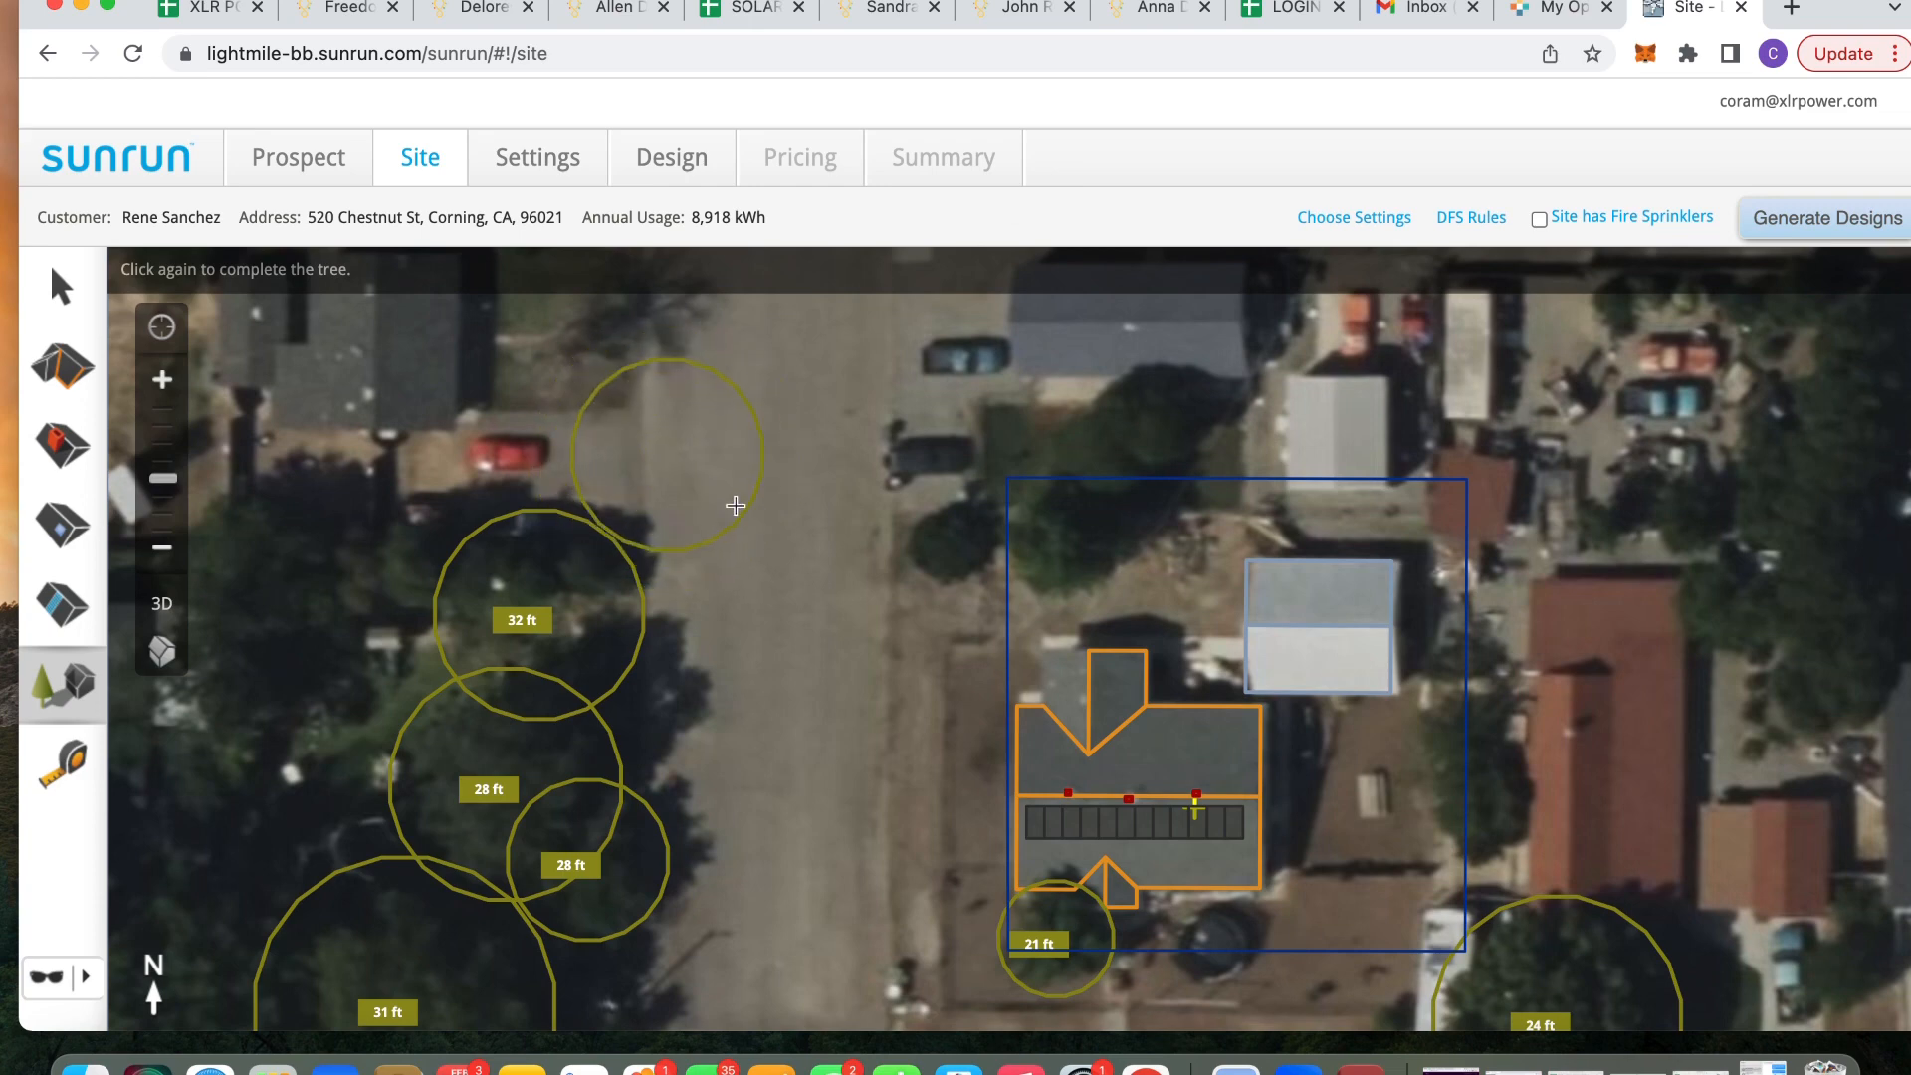
{"action": "left_click", "coordinate": [736, 504]}
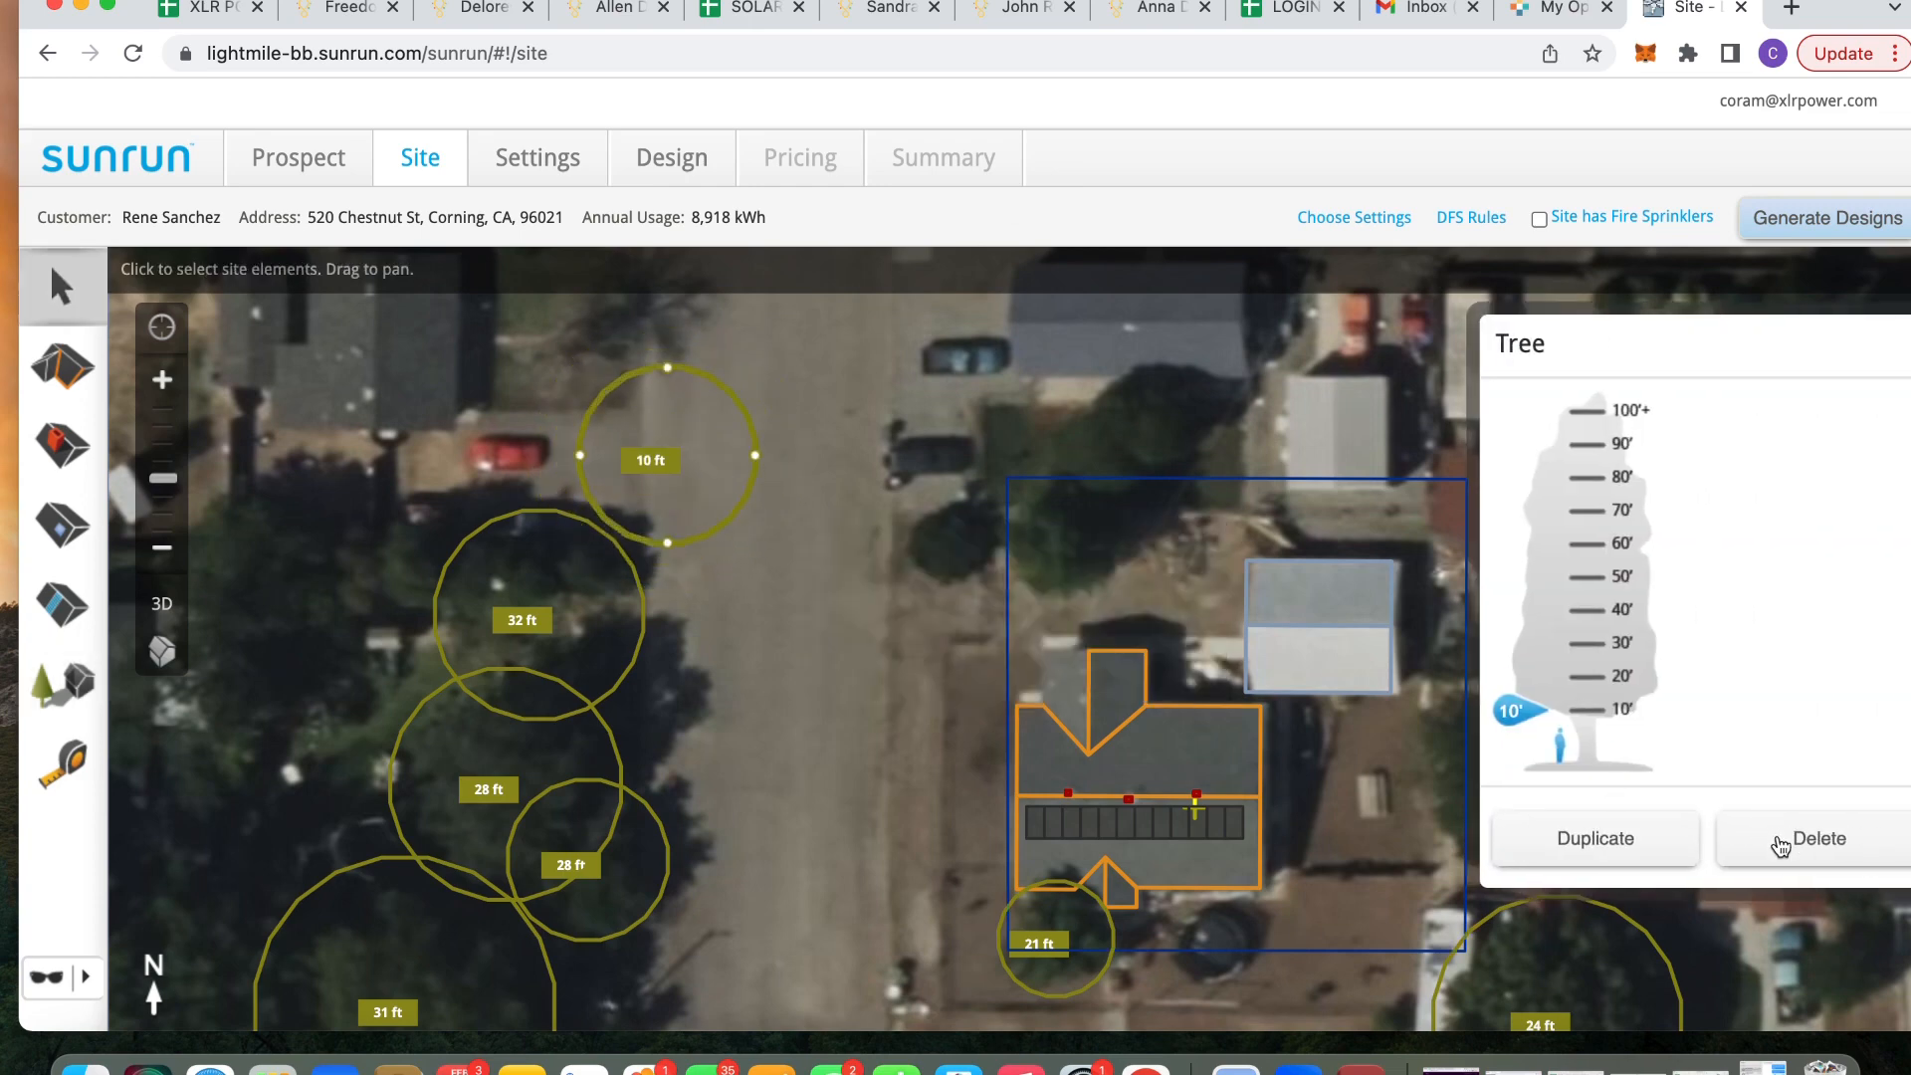
{"action": "left_click", "coordinate": [1778, 841]}
{"action": "left_click", "coordinate": [865, 594]}
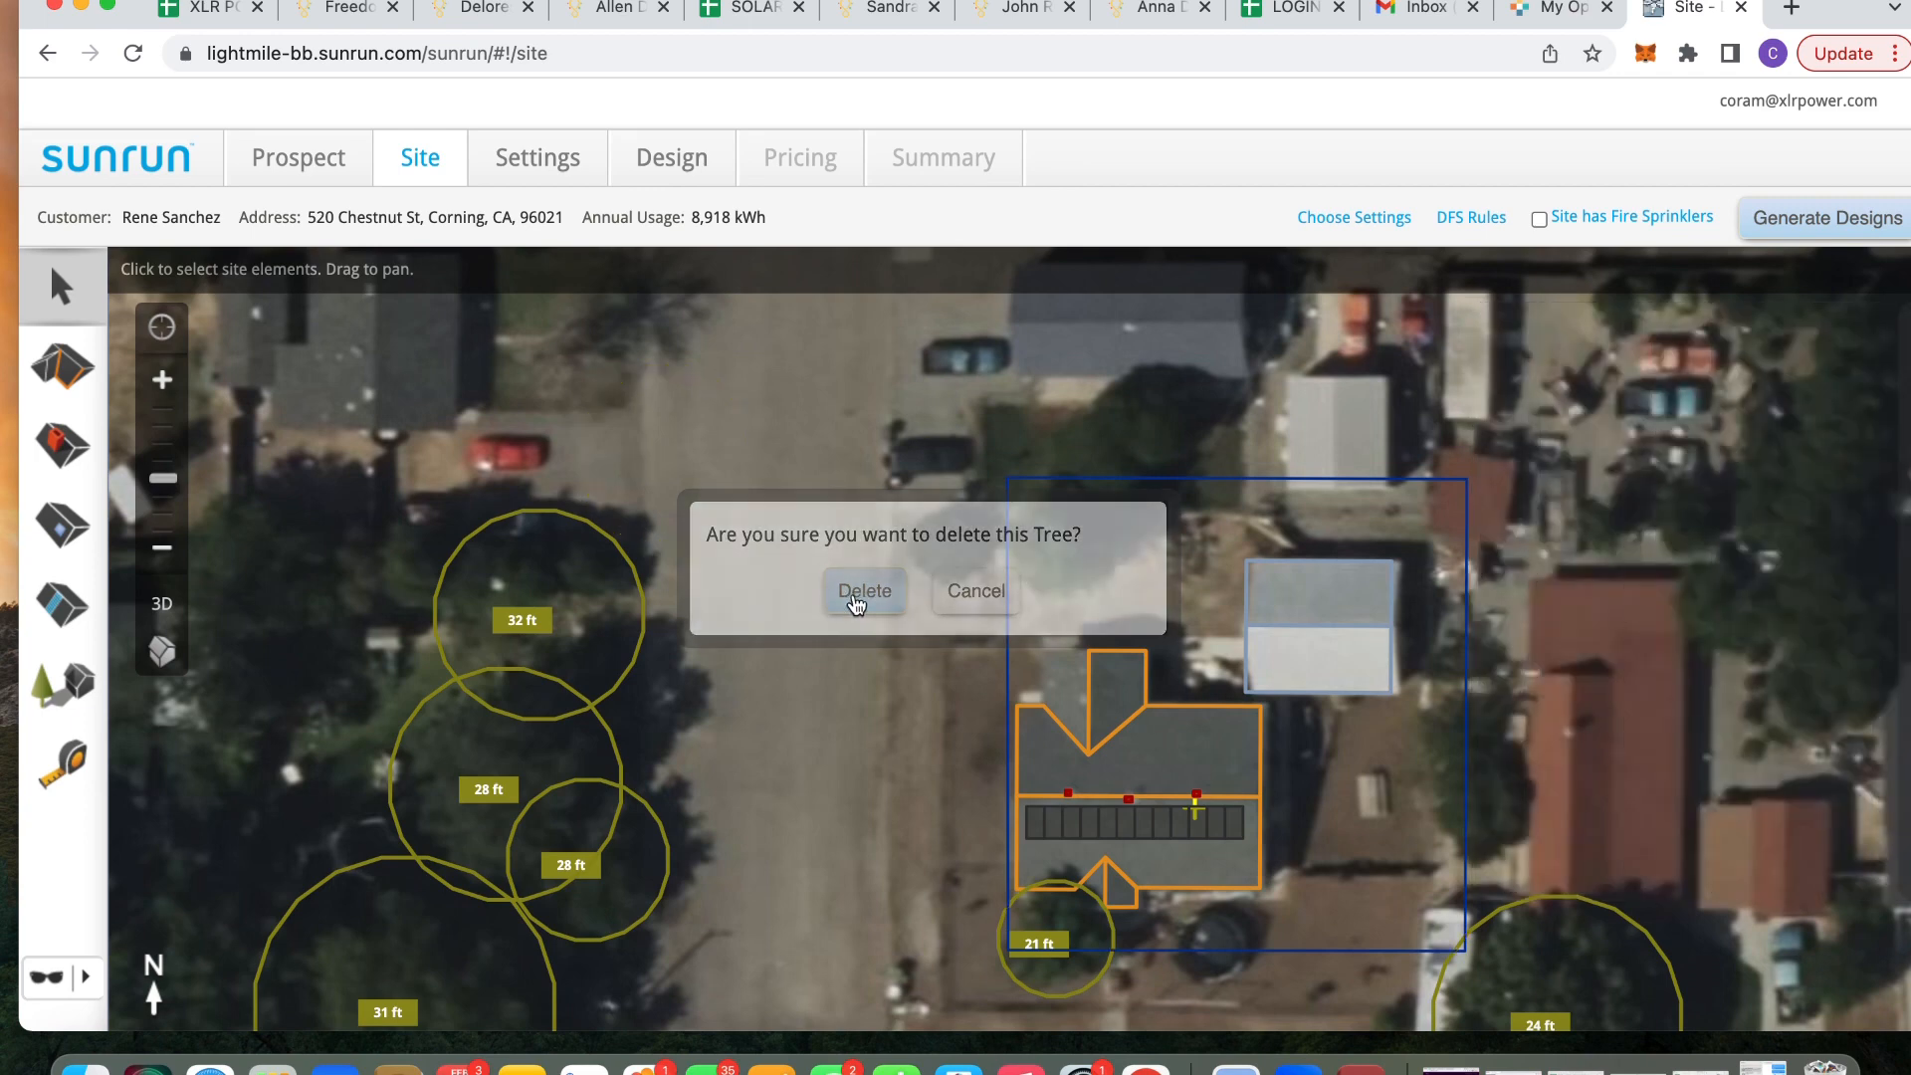
{"action": "left_click_drag", "start_coordinate": [767, 499], "coordinate": [610, 431]}
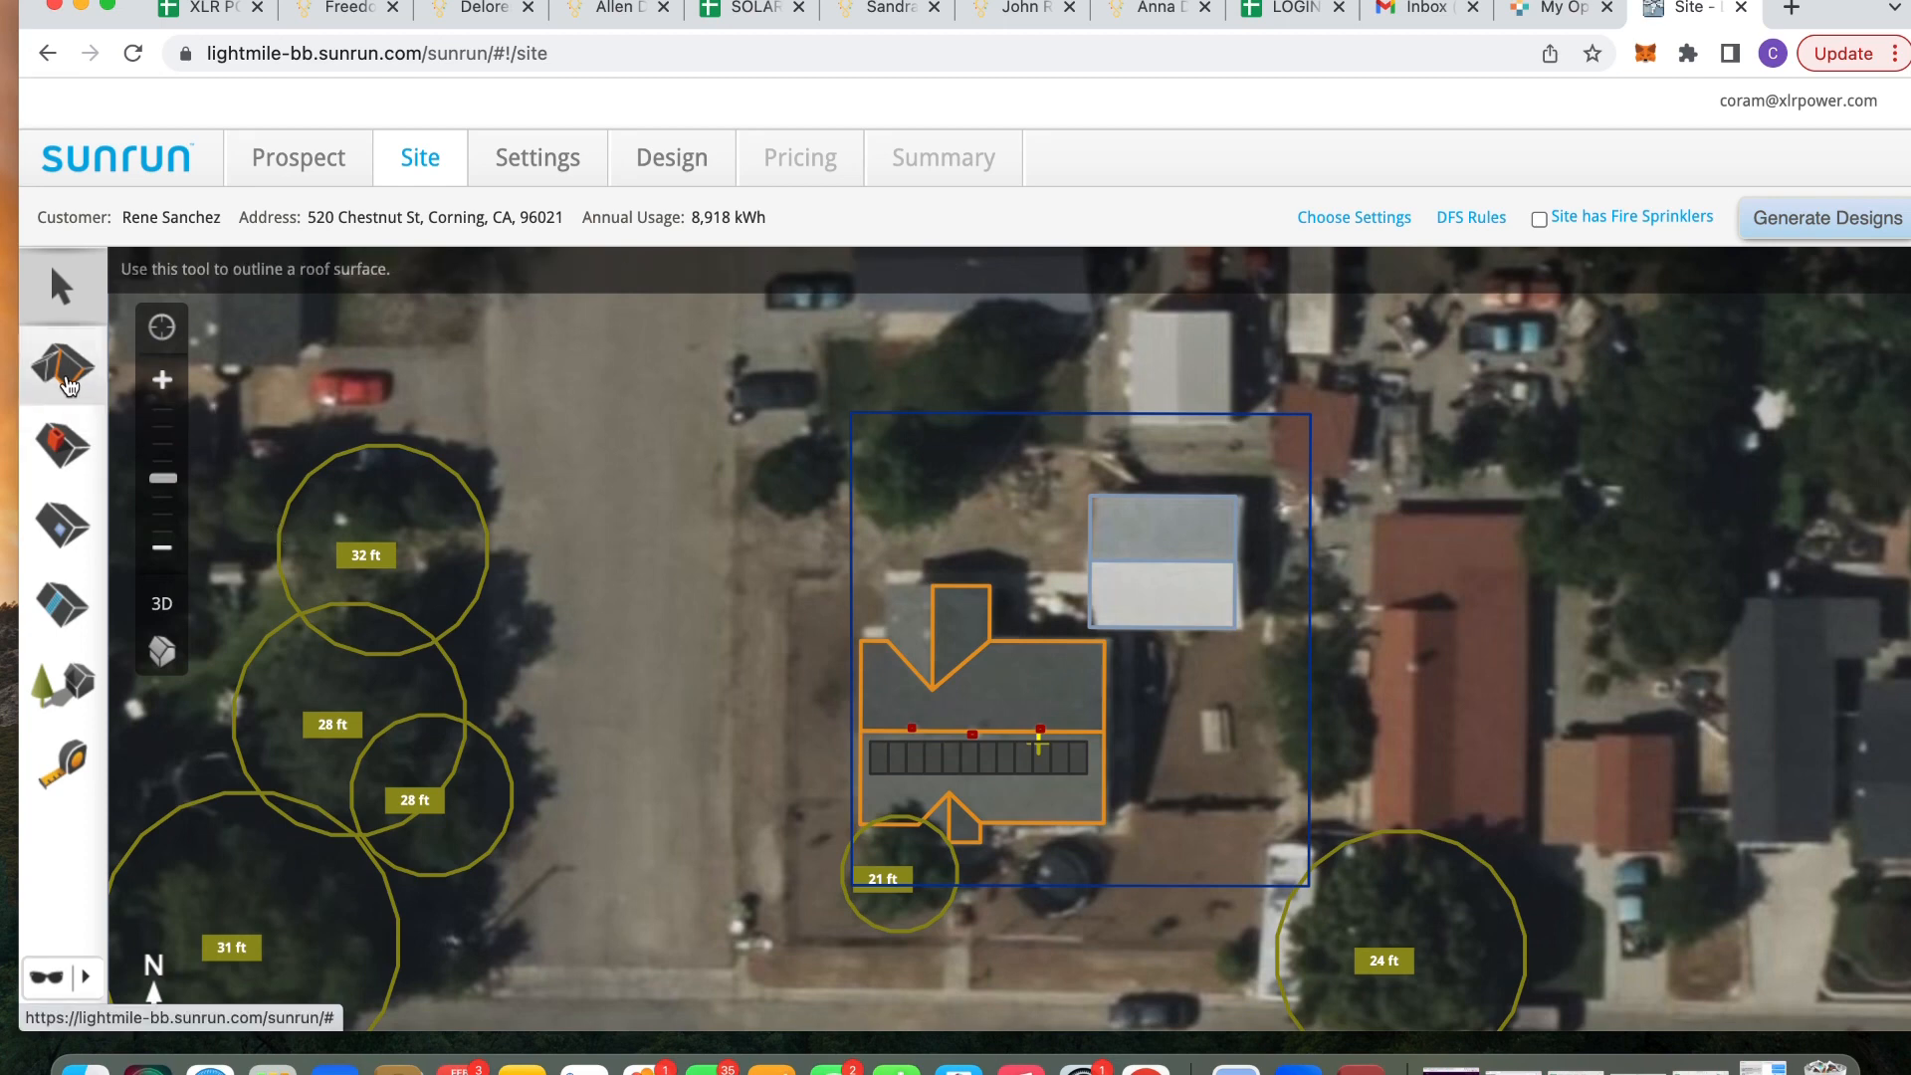
Trace a rectangular roof surface over the separate structure on the left
{"action": "left_click", "coordinate": [69, 384]}
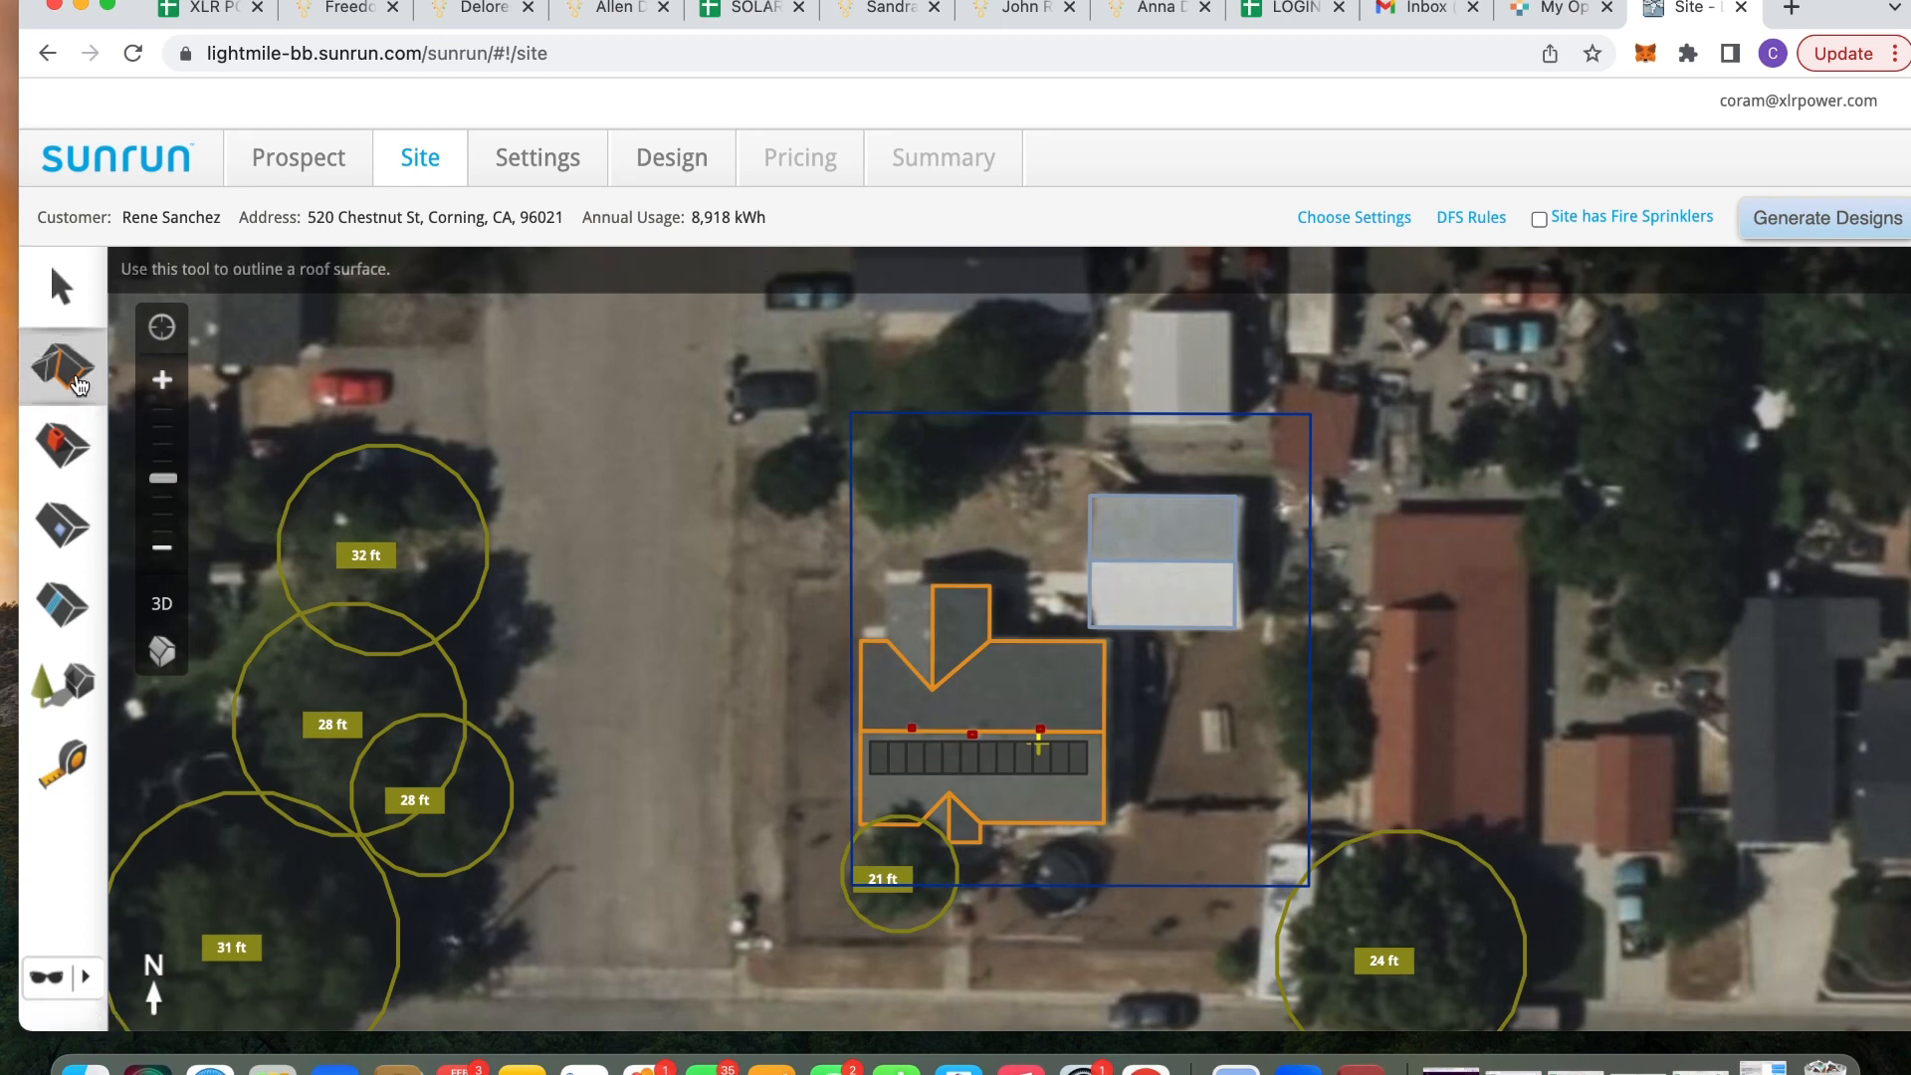
{"action": "left_click", "coordinate": [591, 612]}
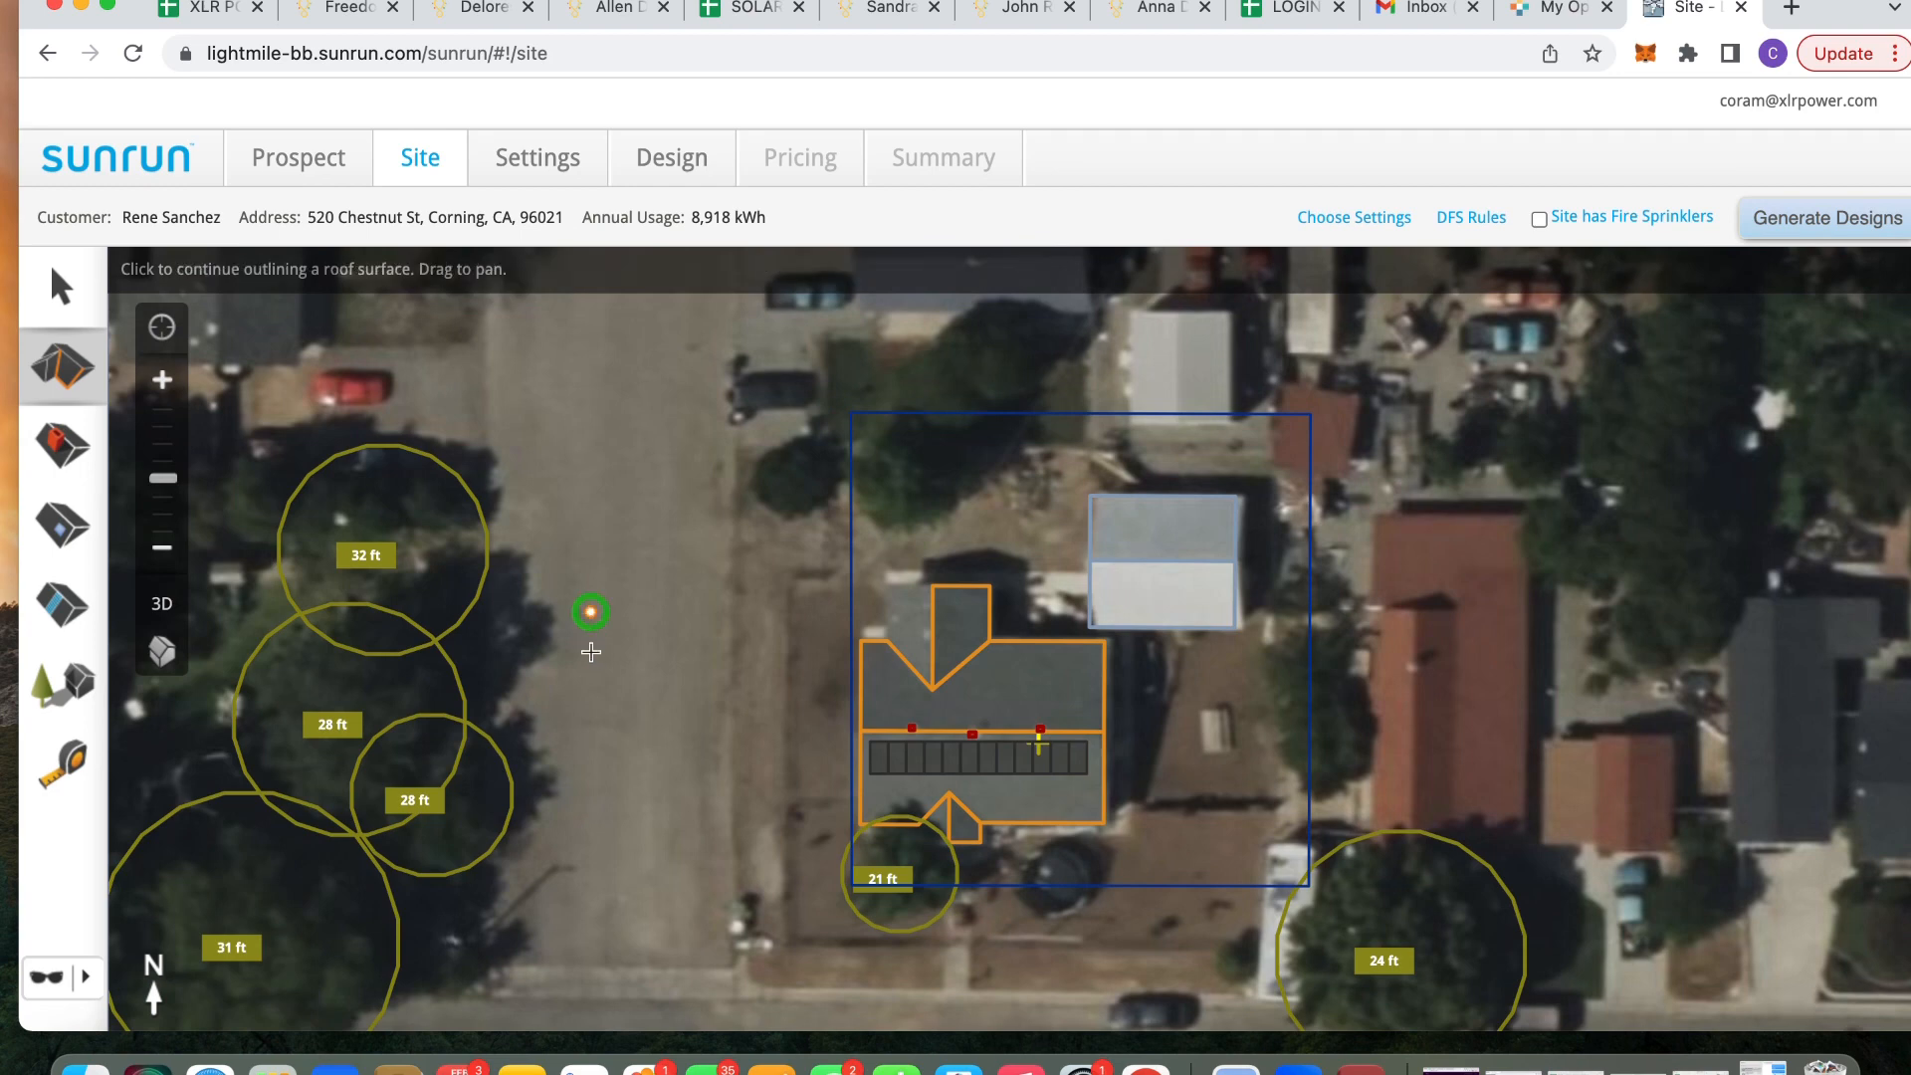
{"action": "left_click", "coordinate": [591, 748]}
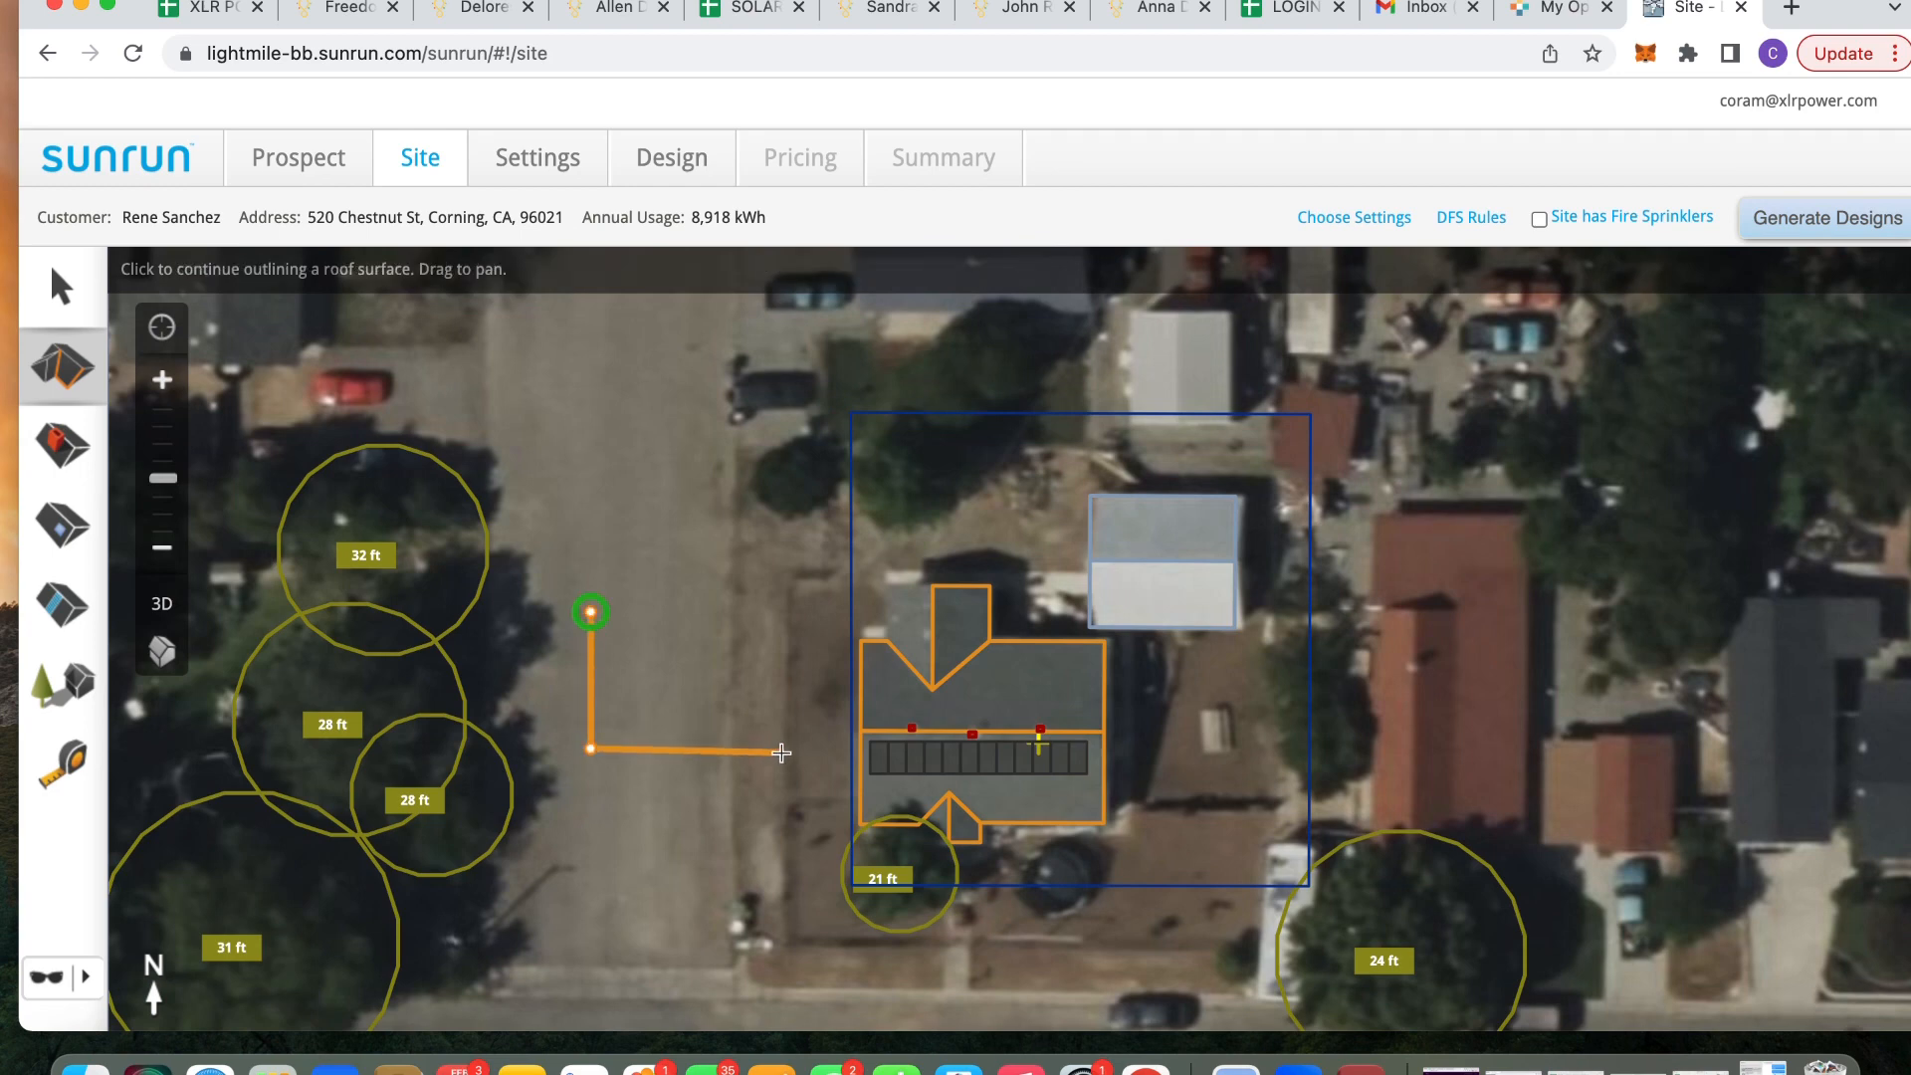
{"action": "left_click", "coordinate": [786, 750]}
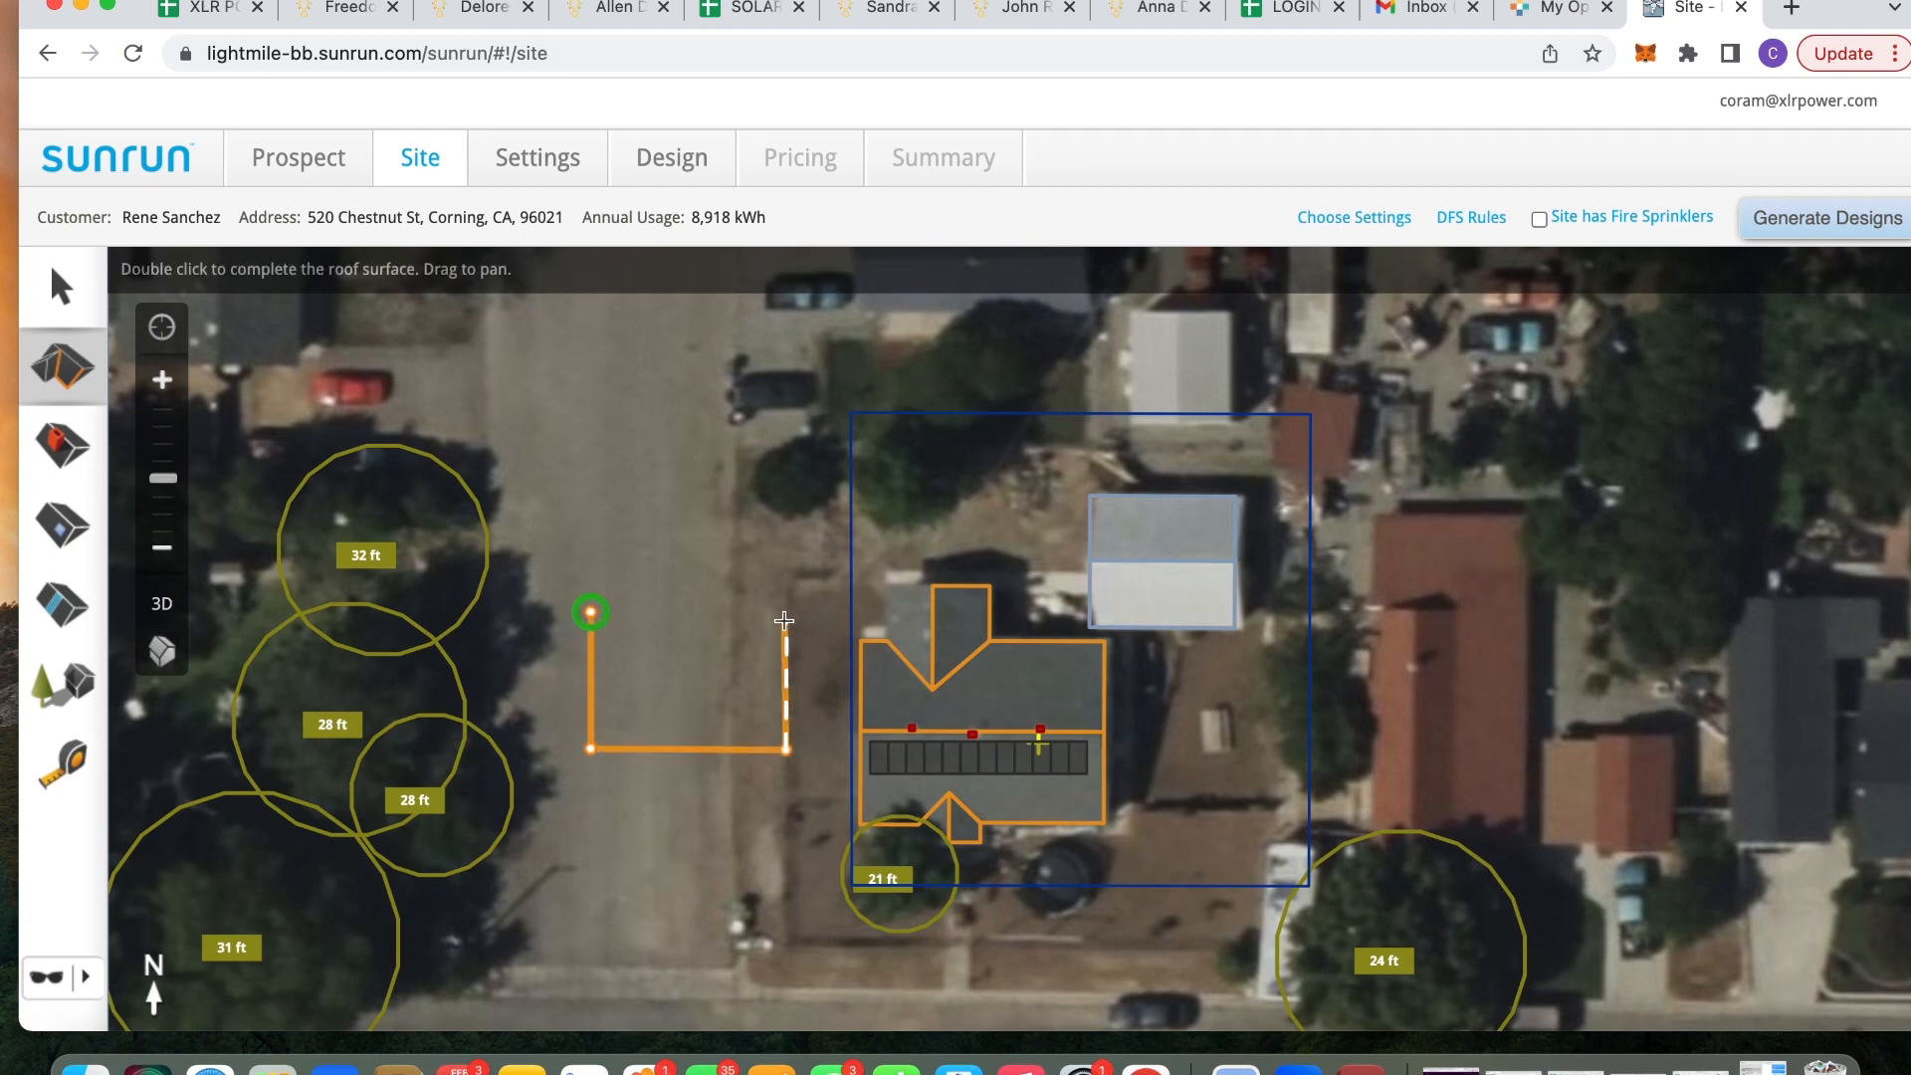
{"action": "left_click", "coordinate": [786, 612]}
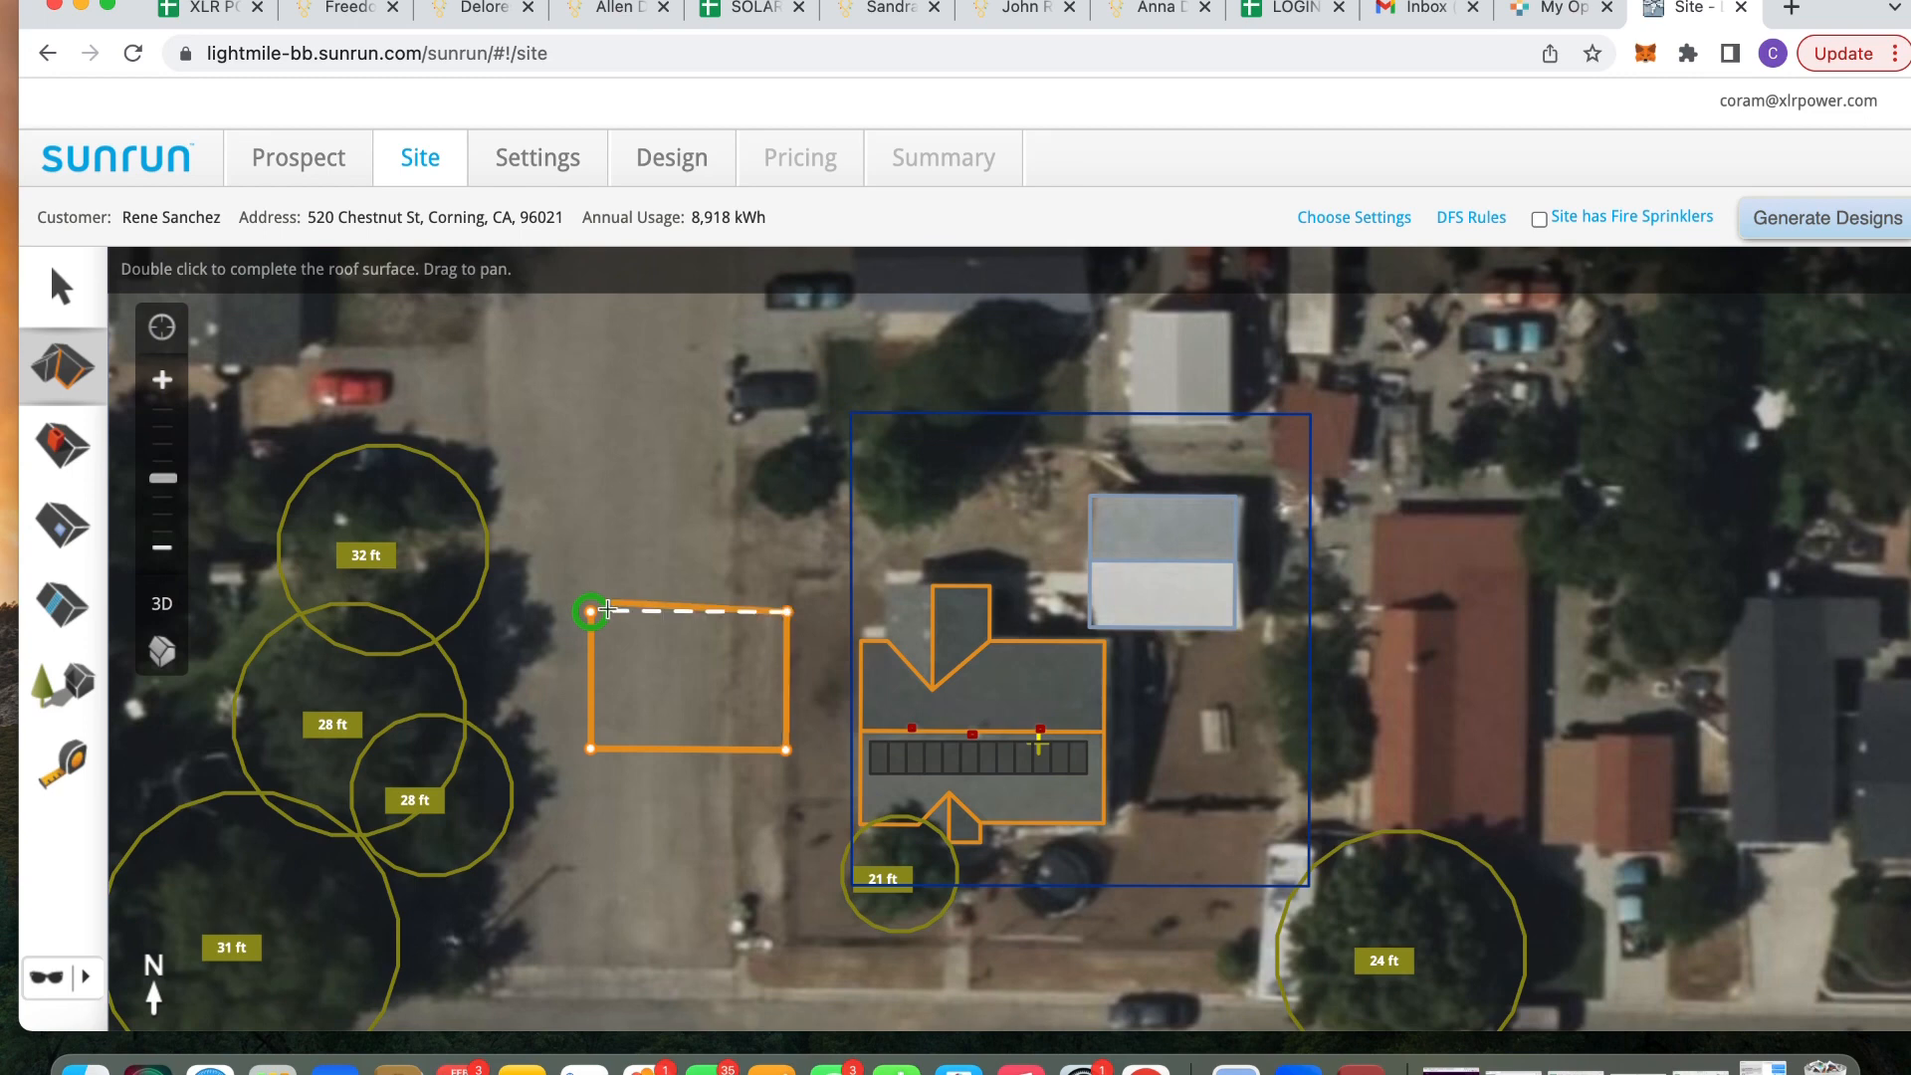
{"action": "left_click", "coordinate": [590, 612]}
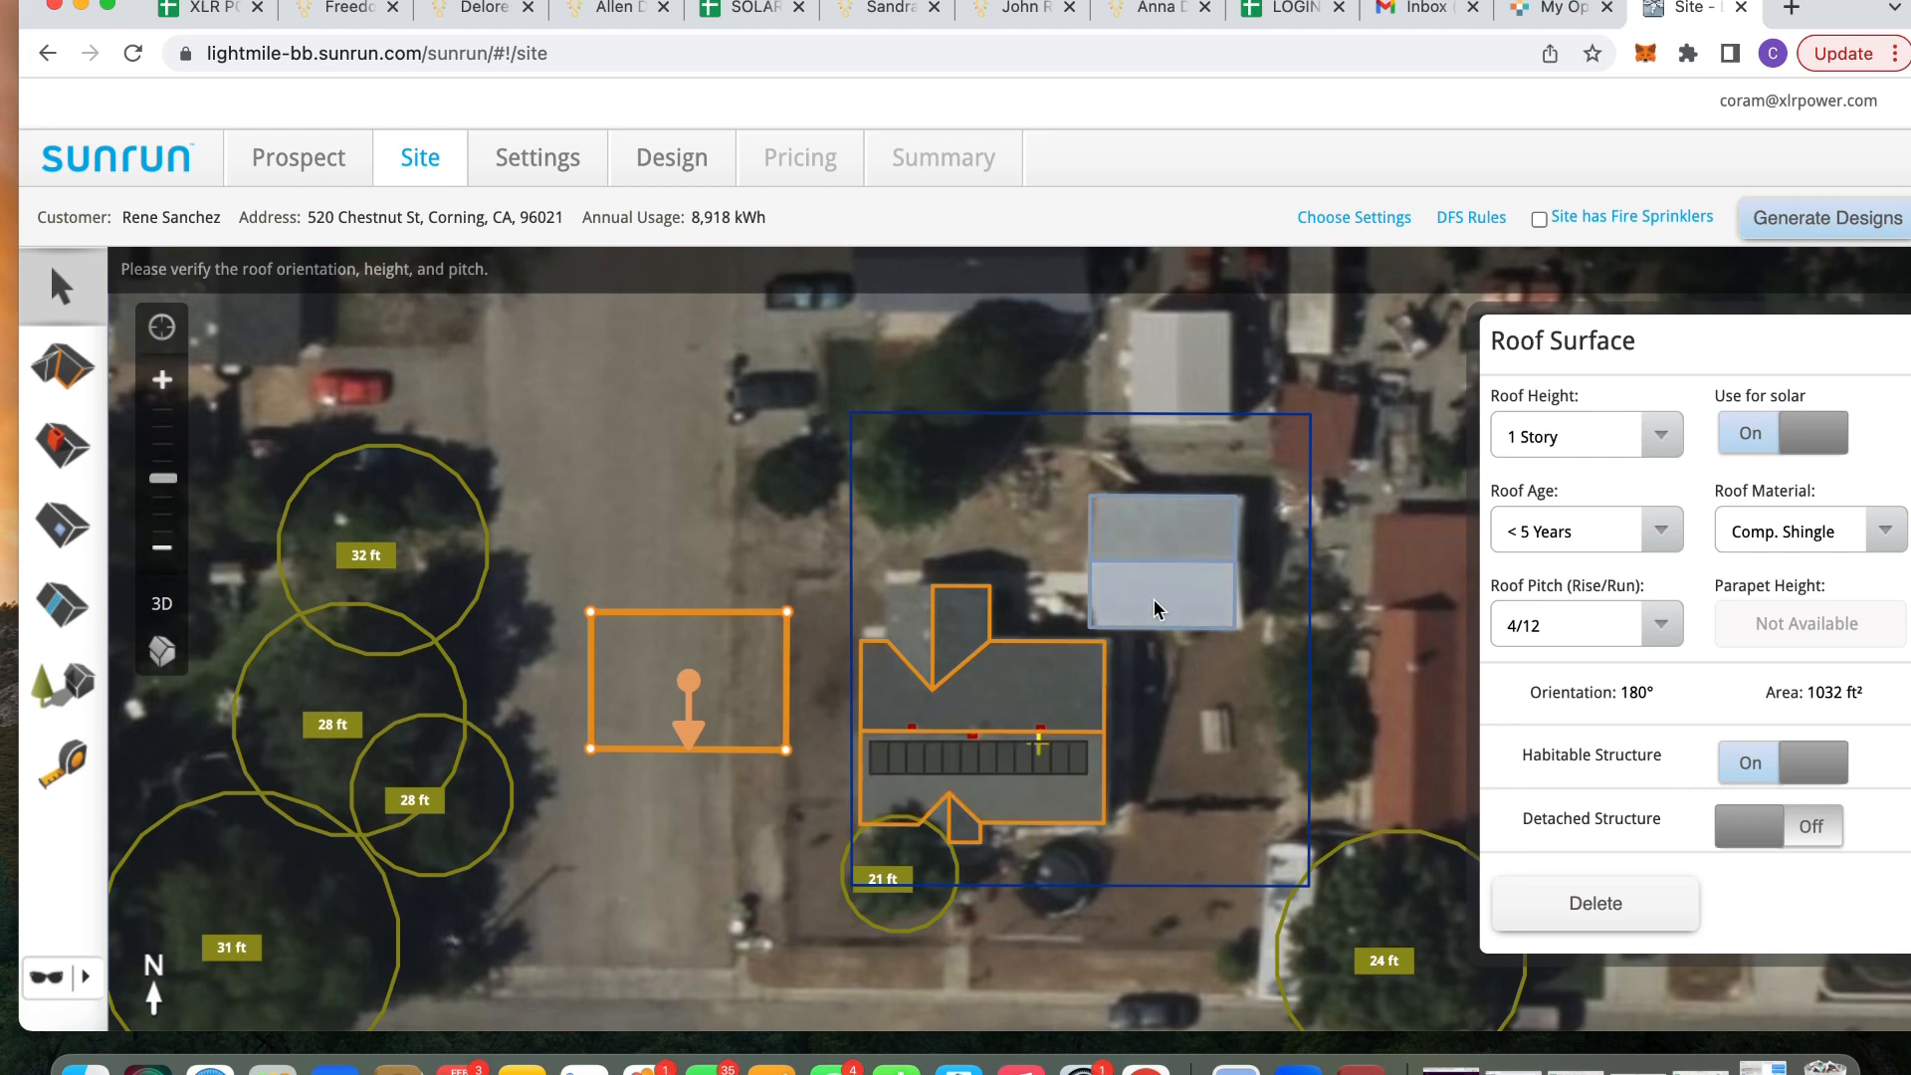
{"action": "left_click", "coordinate": [694, 508]}
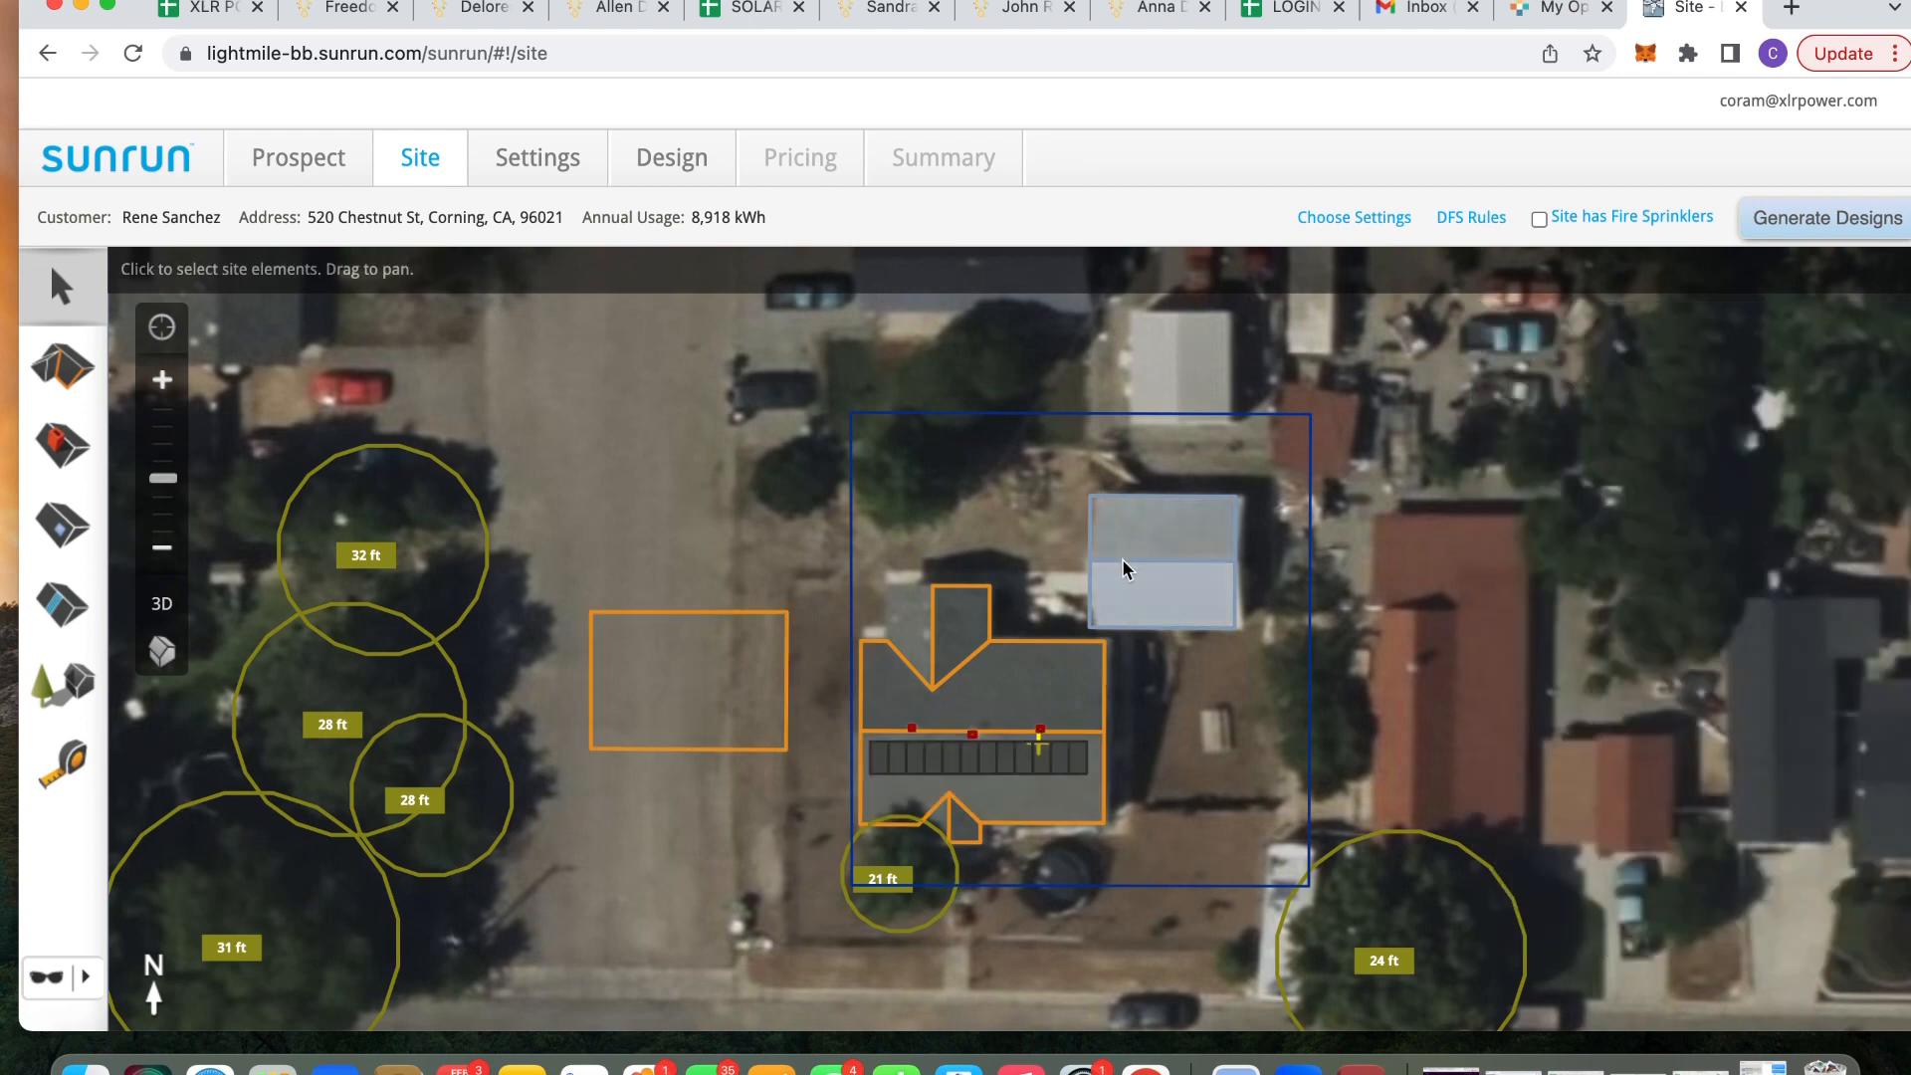
Mark the shed's roof face usable for solar, leaving it non-habitable
{"action": "left_click", "coordinate": [1159, 619]}
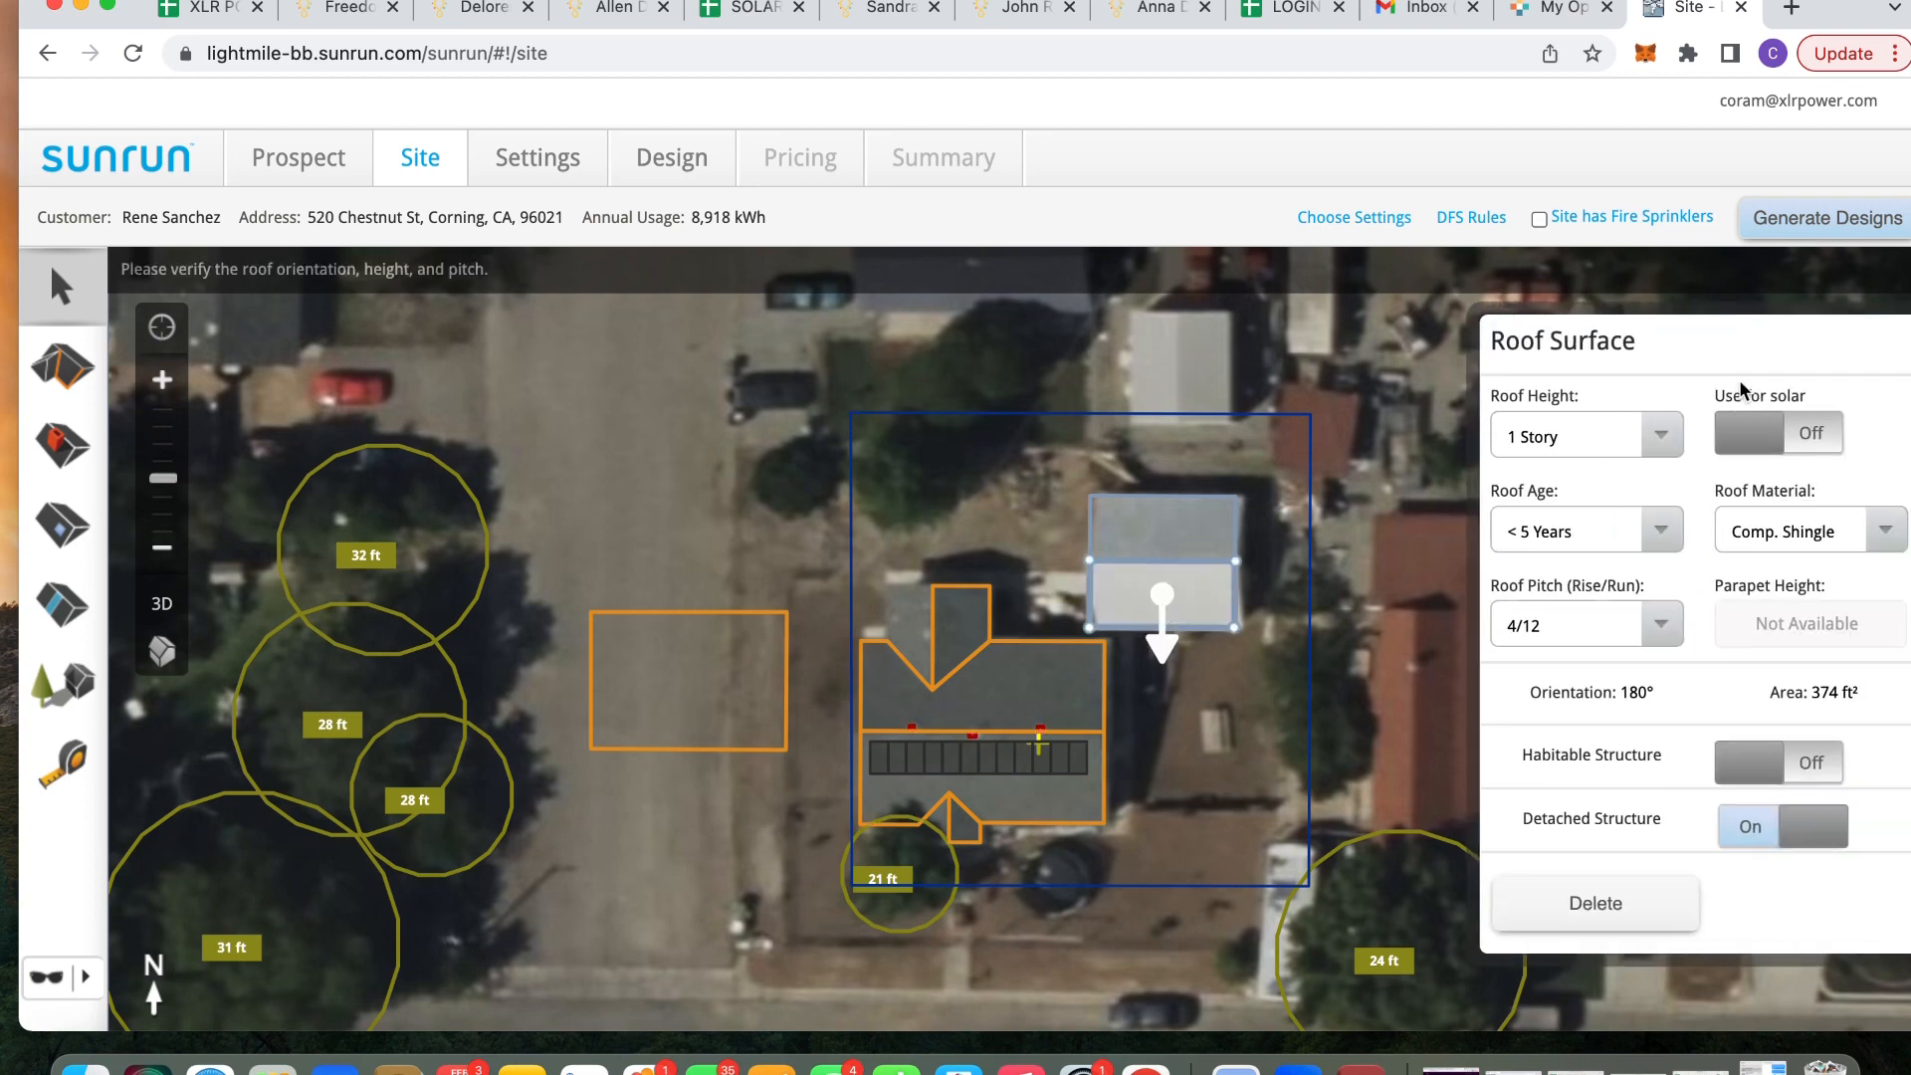
{"action": "left_click", "coordinate": [1808, 436]}
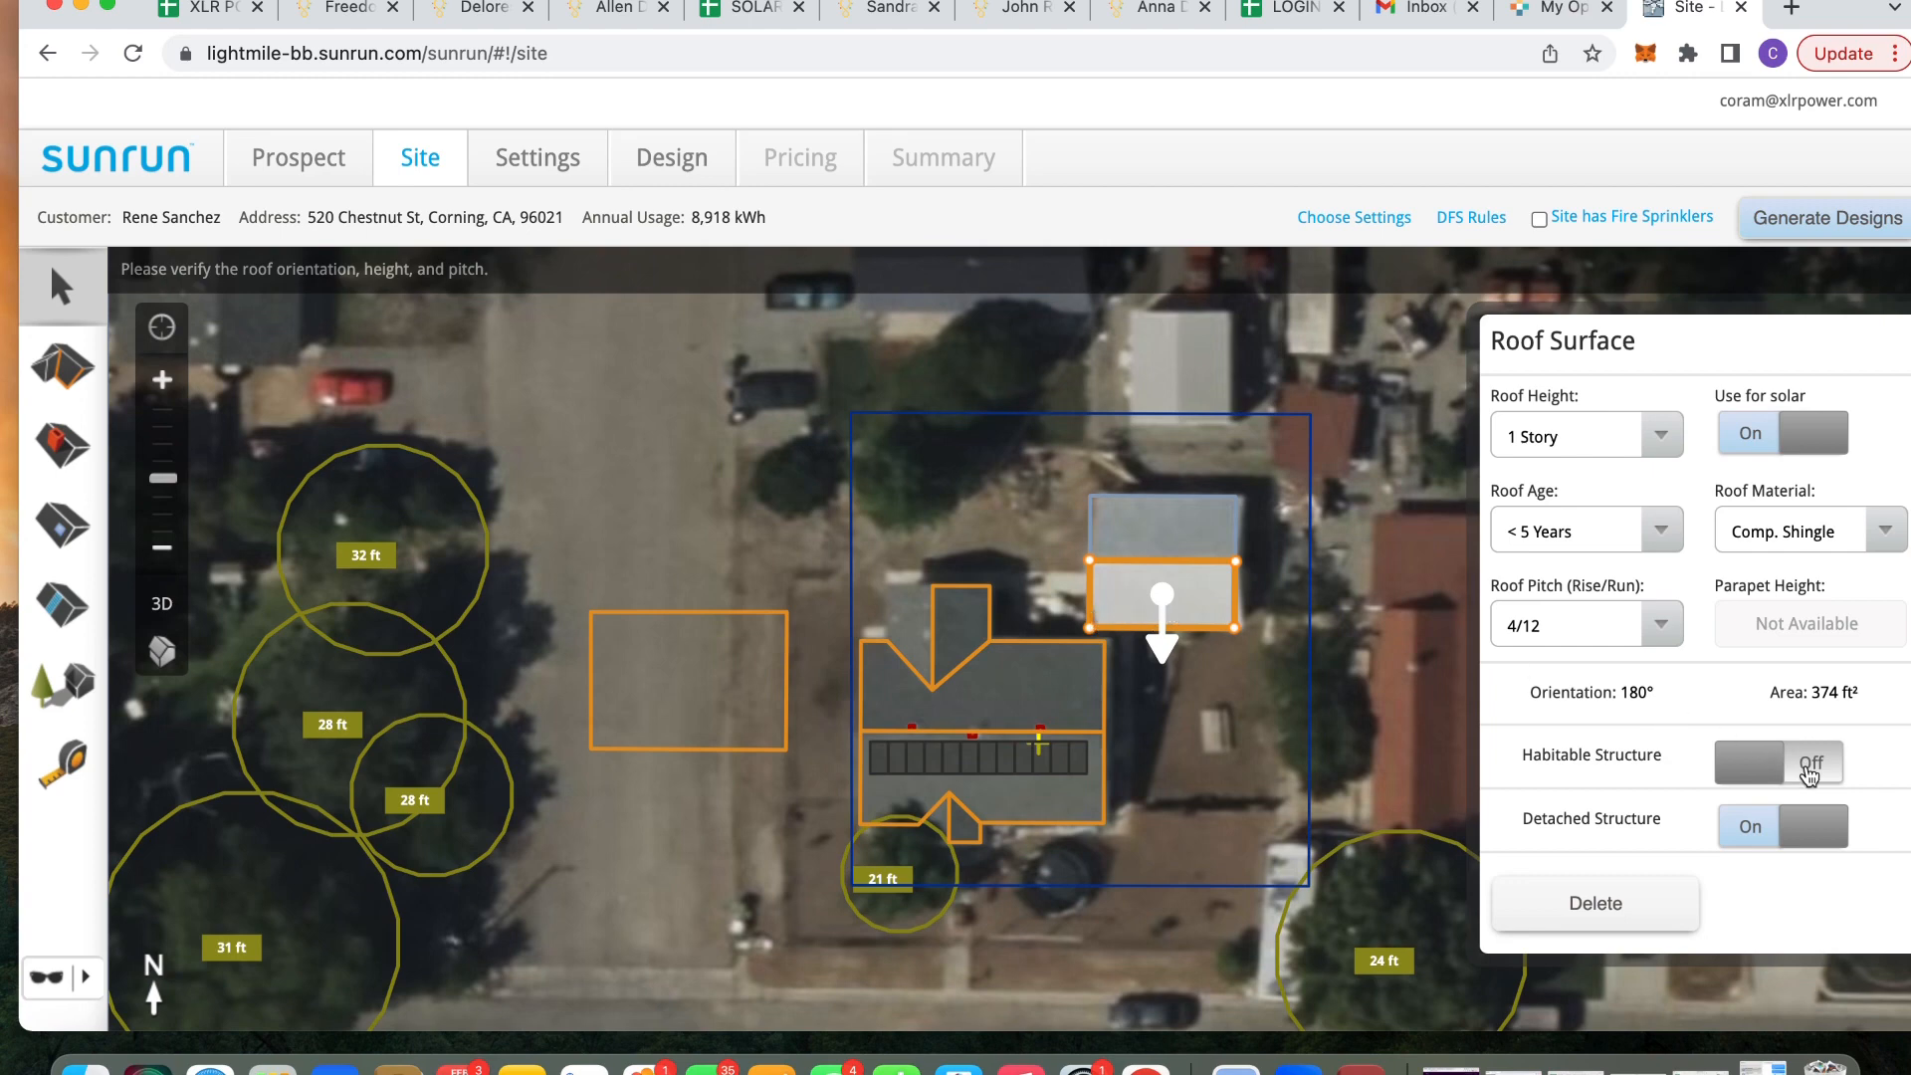
{"action": "left_click", "coordinate": [1808, 770]}
{"action": "left_click", "coordinate": [1809, 771]}
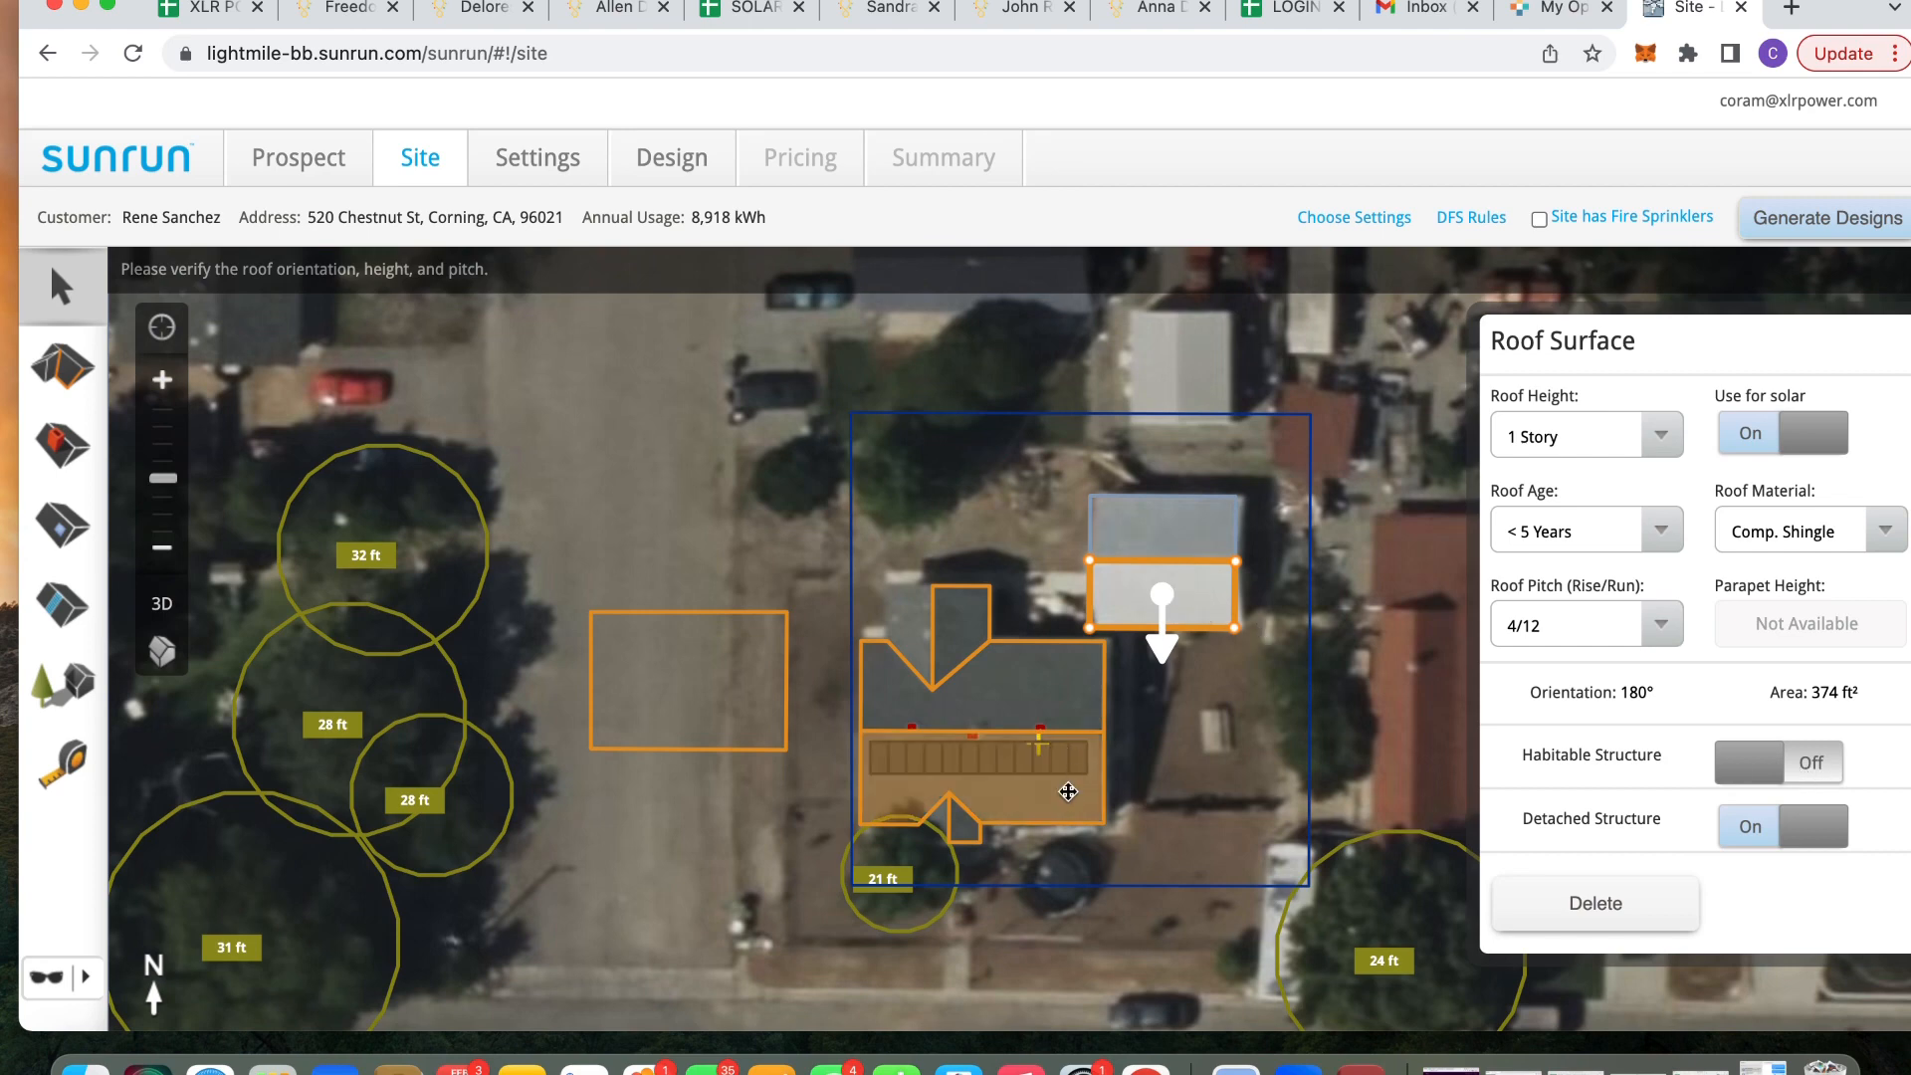
{"action": "left_click", "coordinate": [1066, 787]}
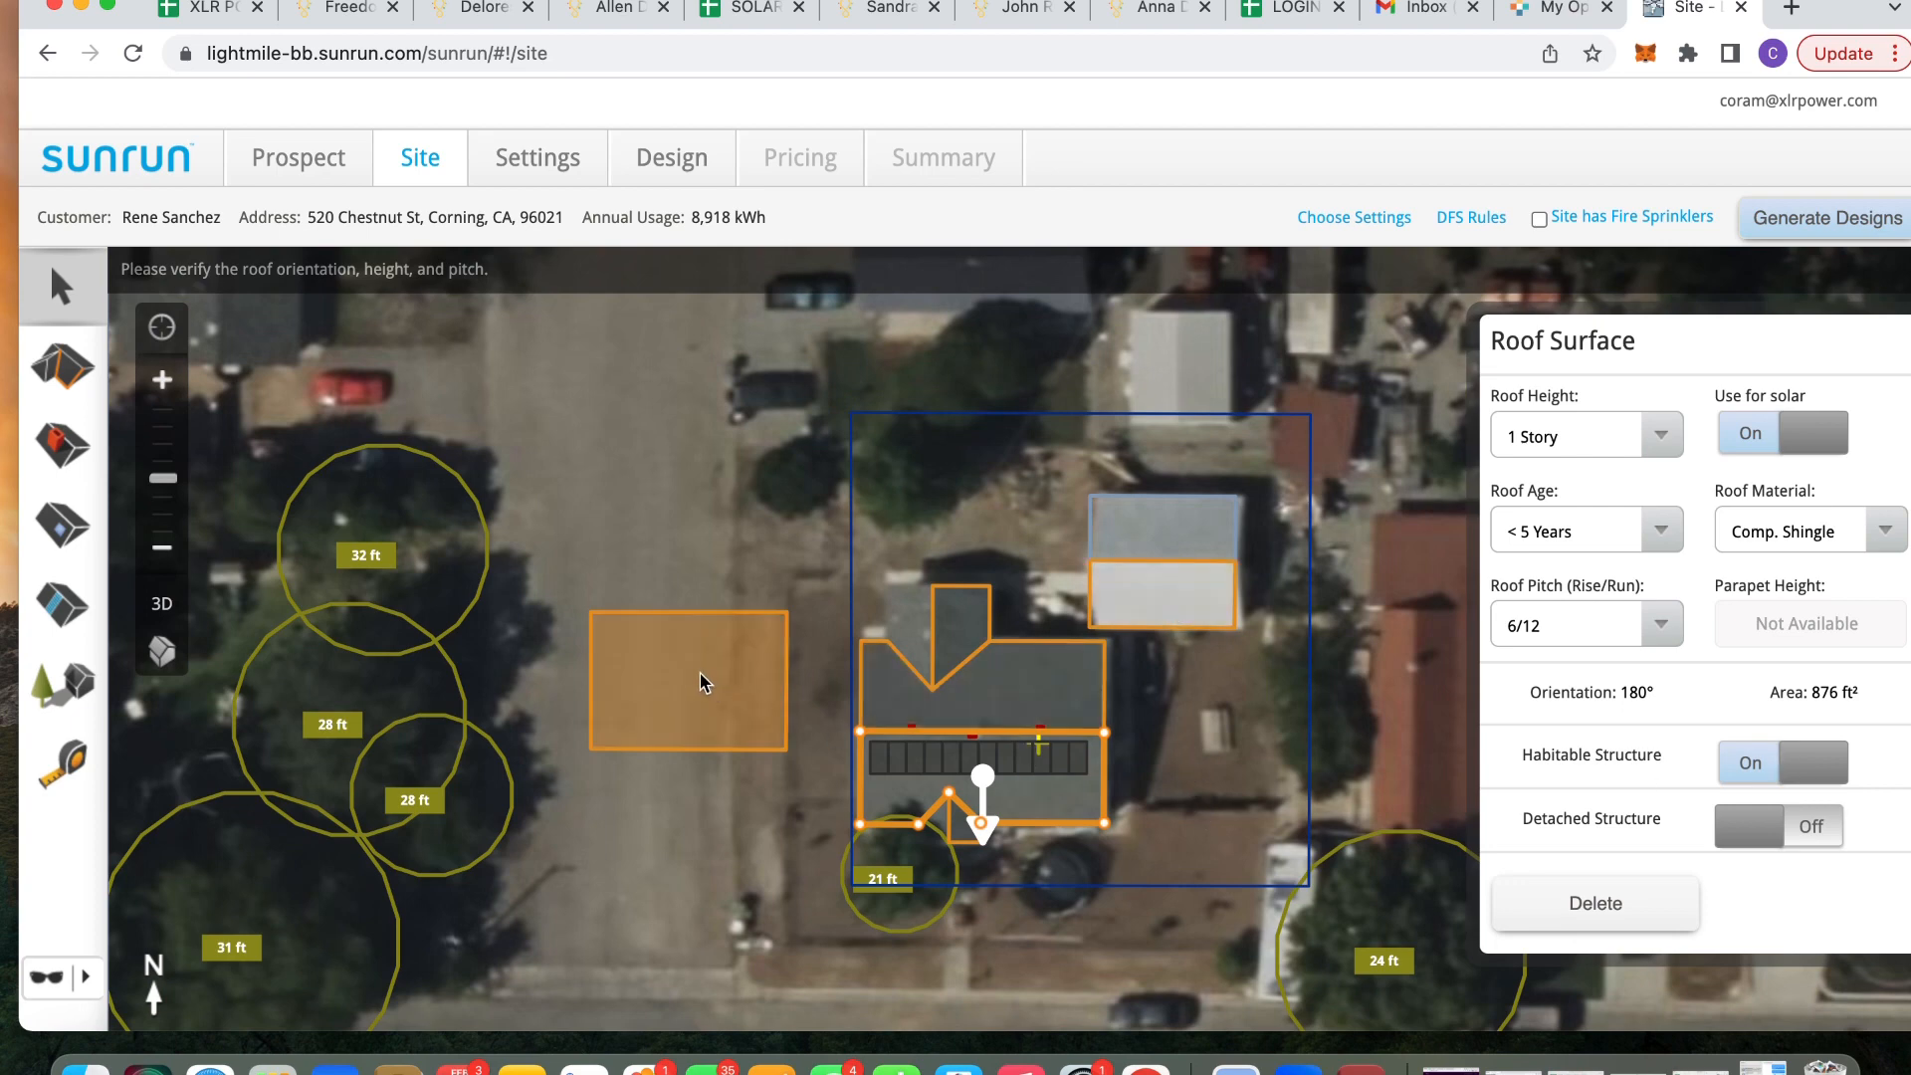
{"action": "left_click", "coordinate": [707, 550]}
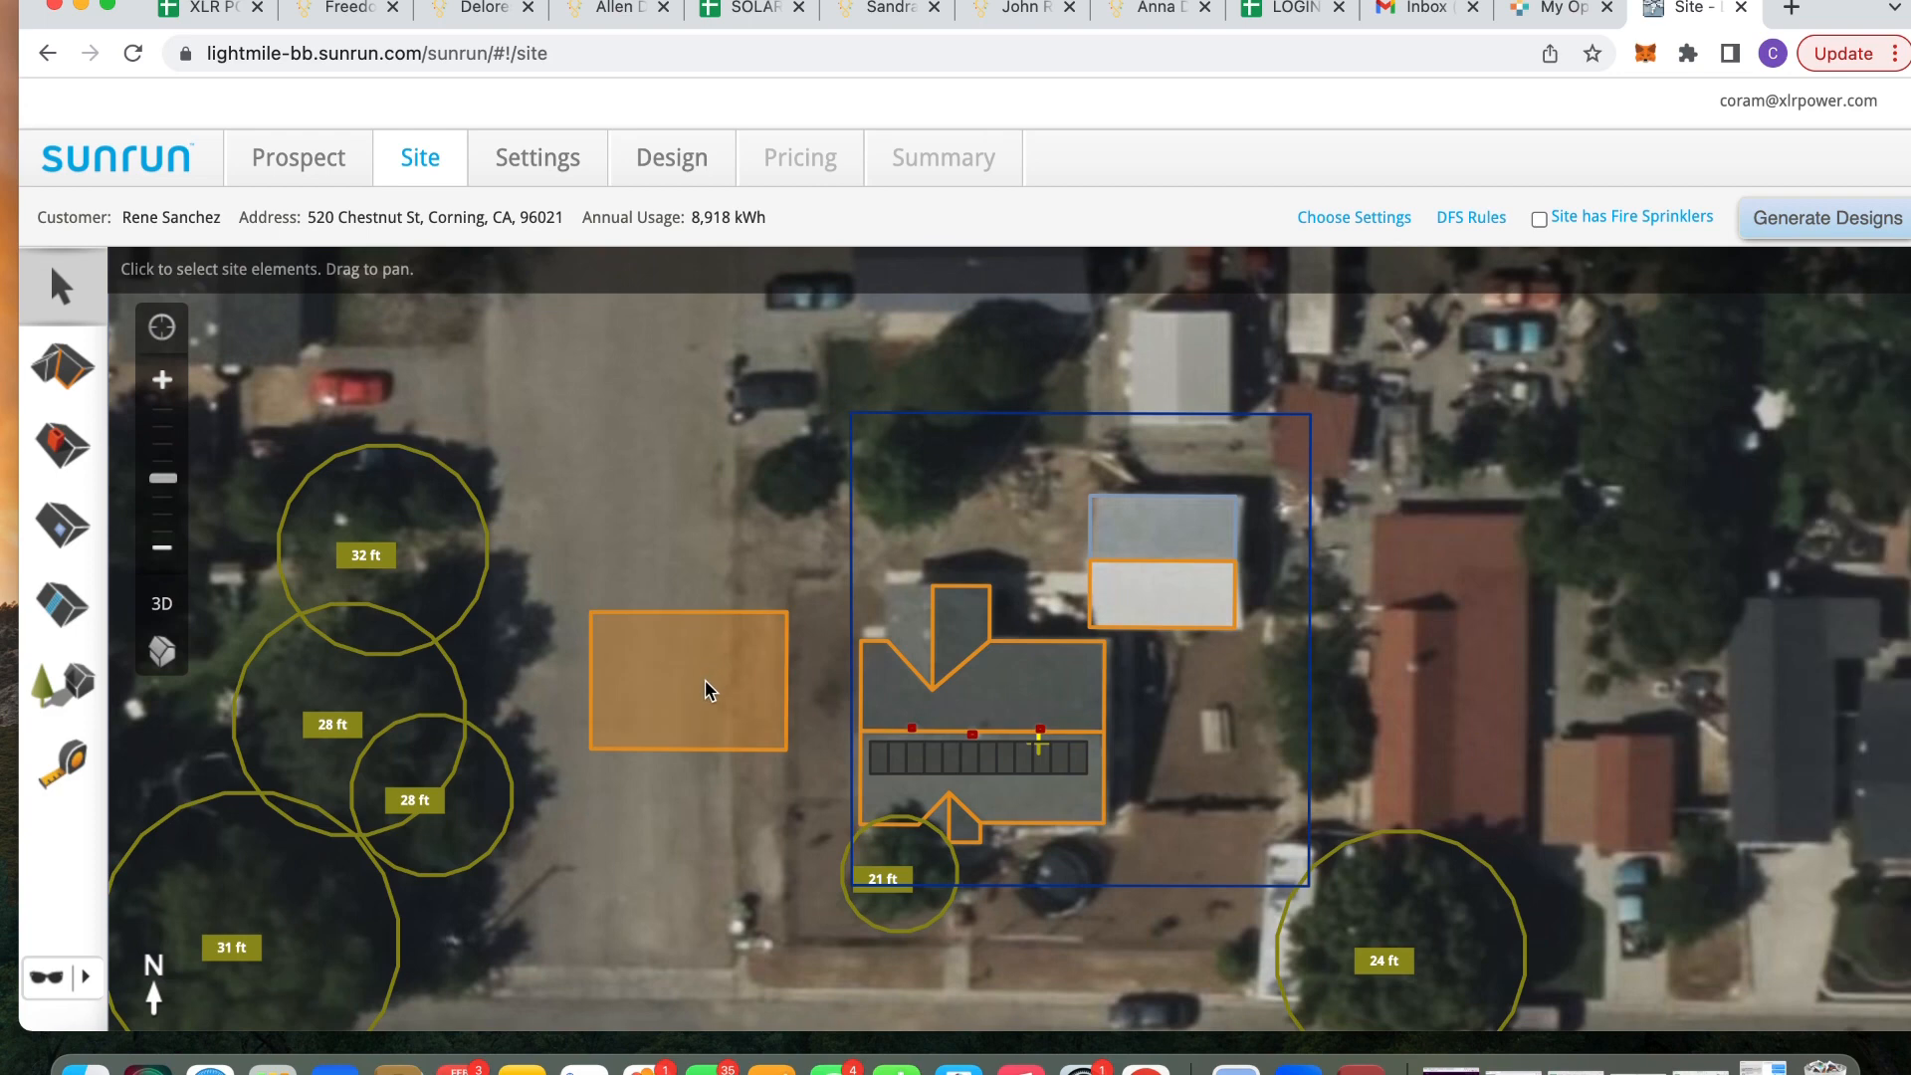
Turn Use for solar off for the 374 ft² detached roof and the 1032 ft² rectangular roof
{"action": "left_click", "coordinate": [1160, 607]}
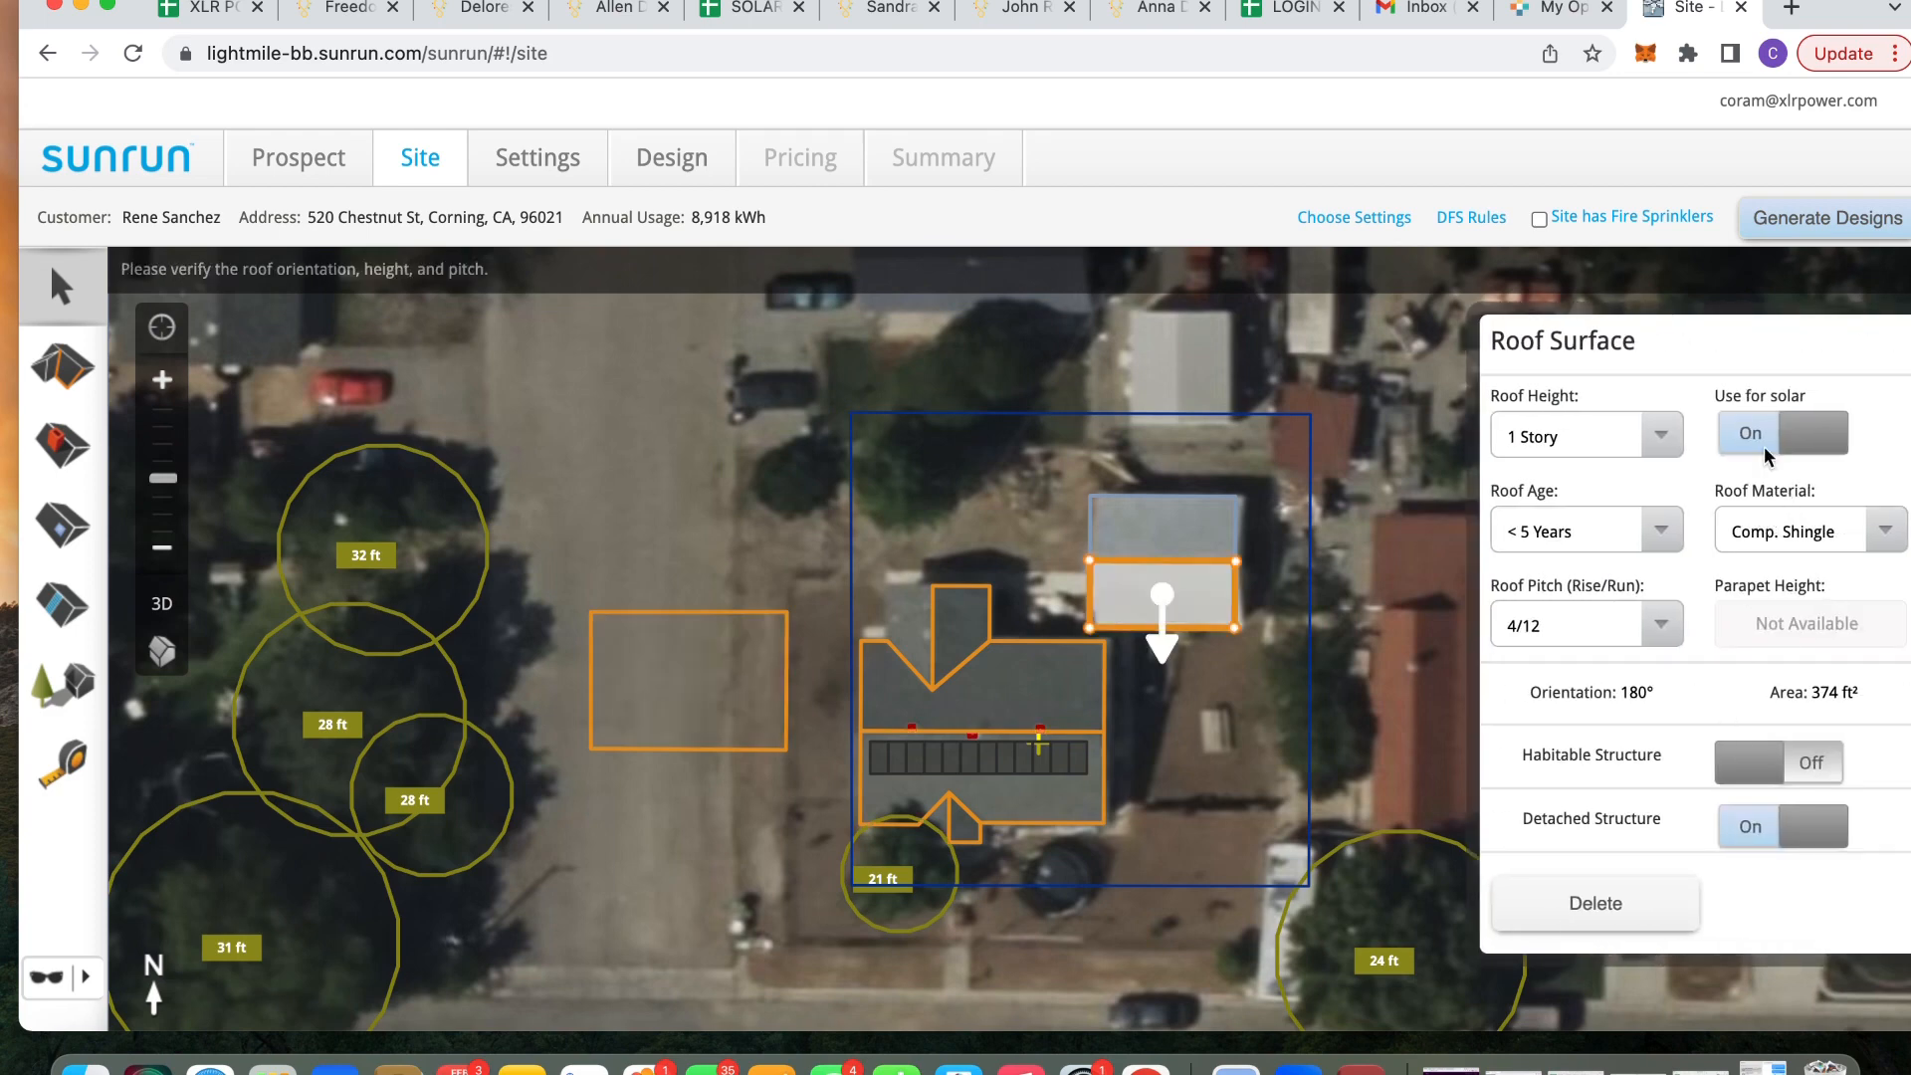
{"action": "left_click", "coordinate": [1770, 438]}
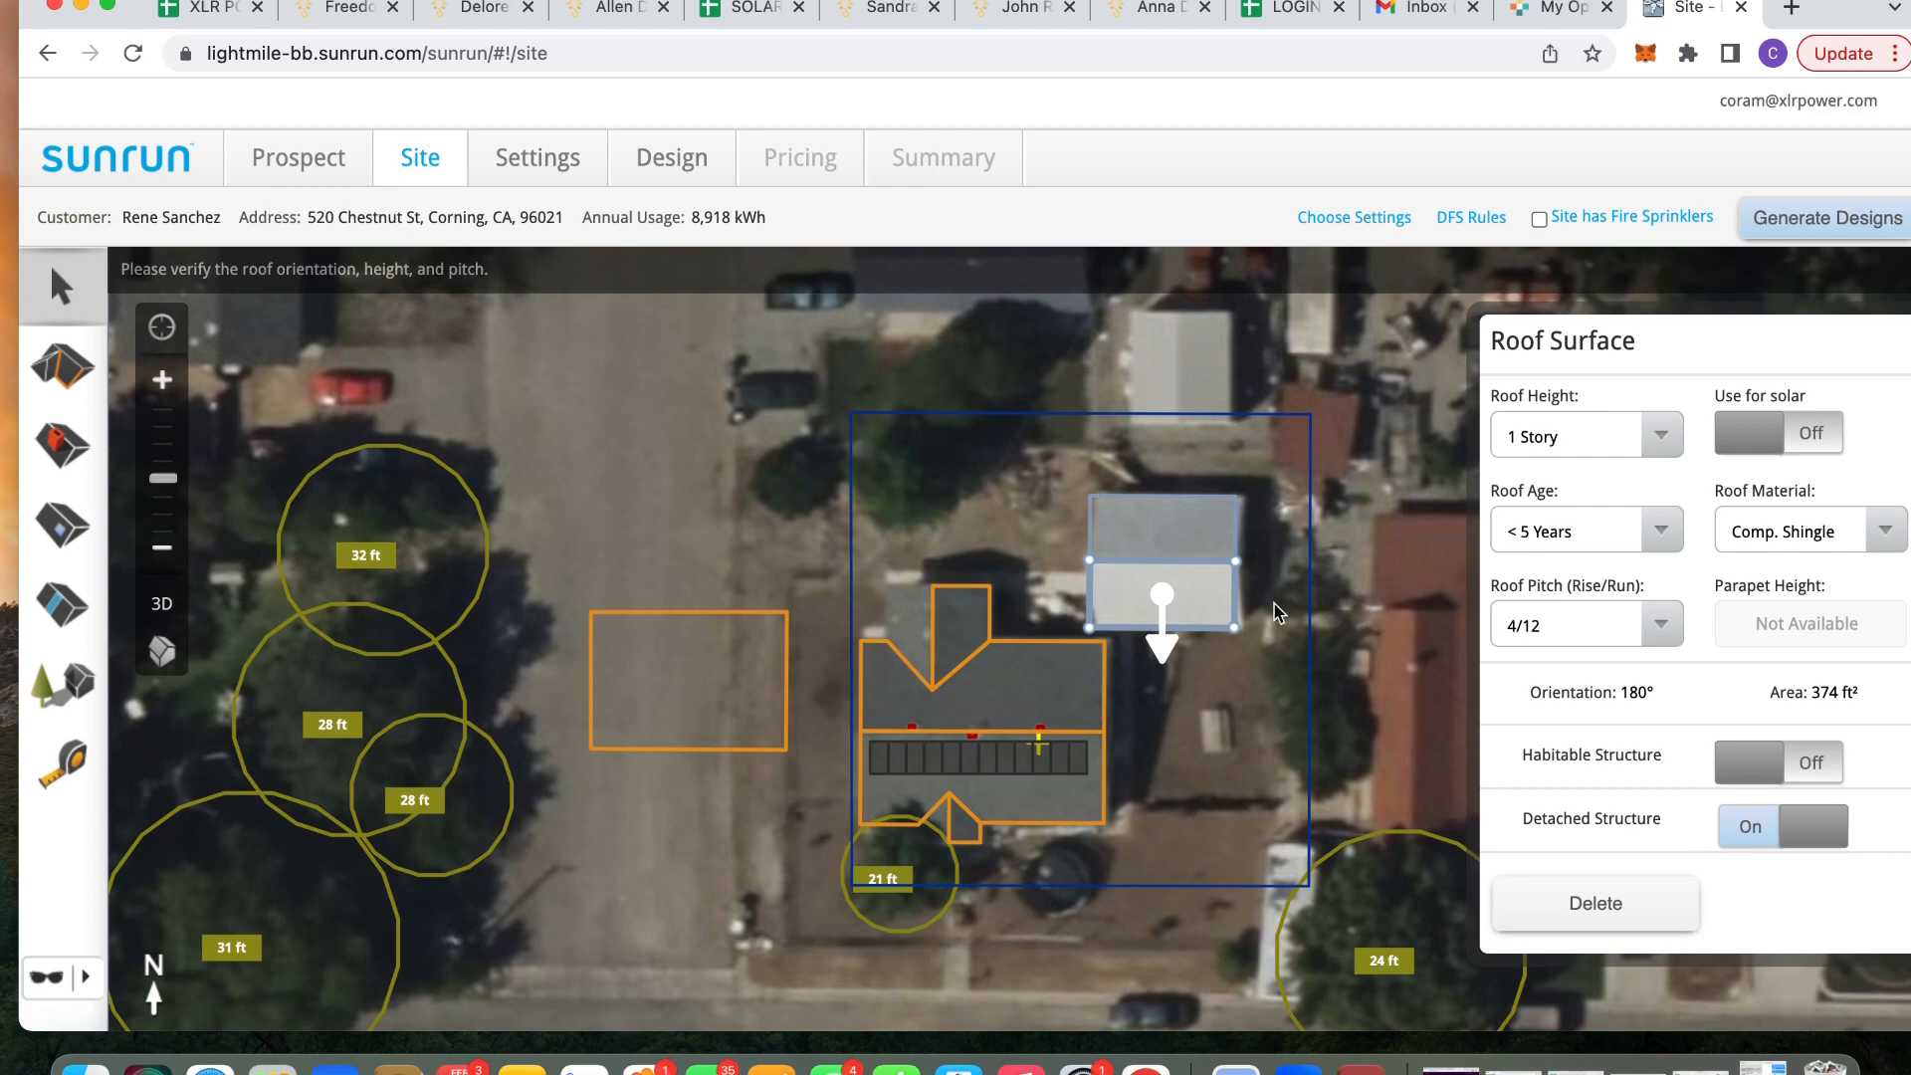
{"action": "left_click", "coordinate": [677, 693]}
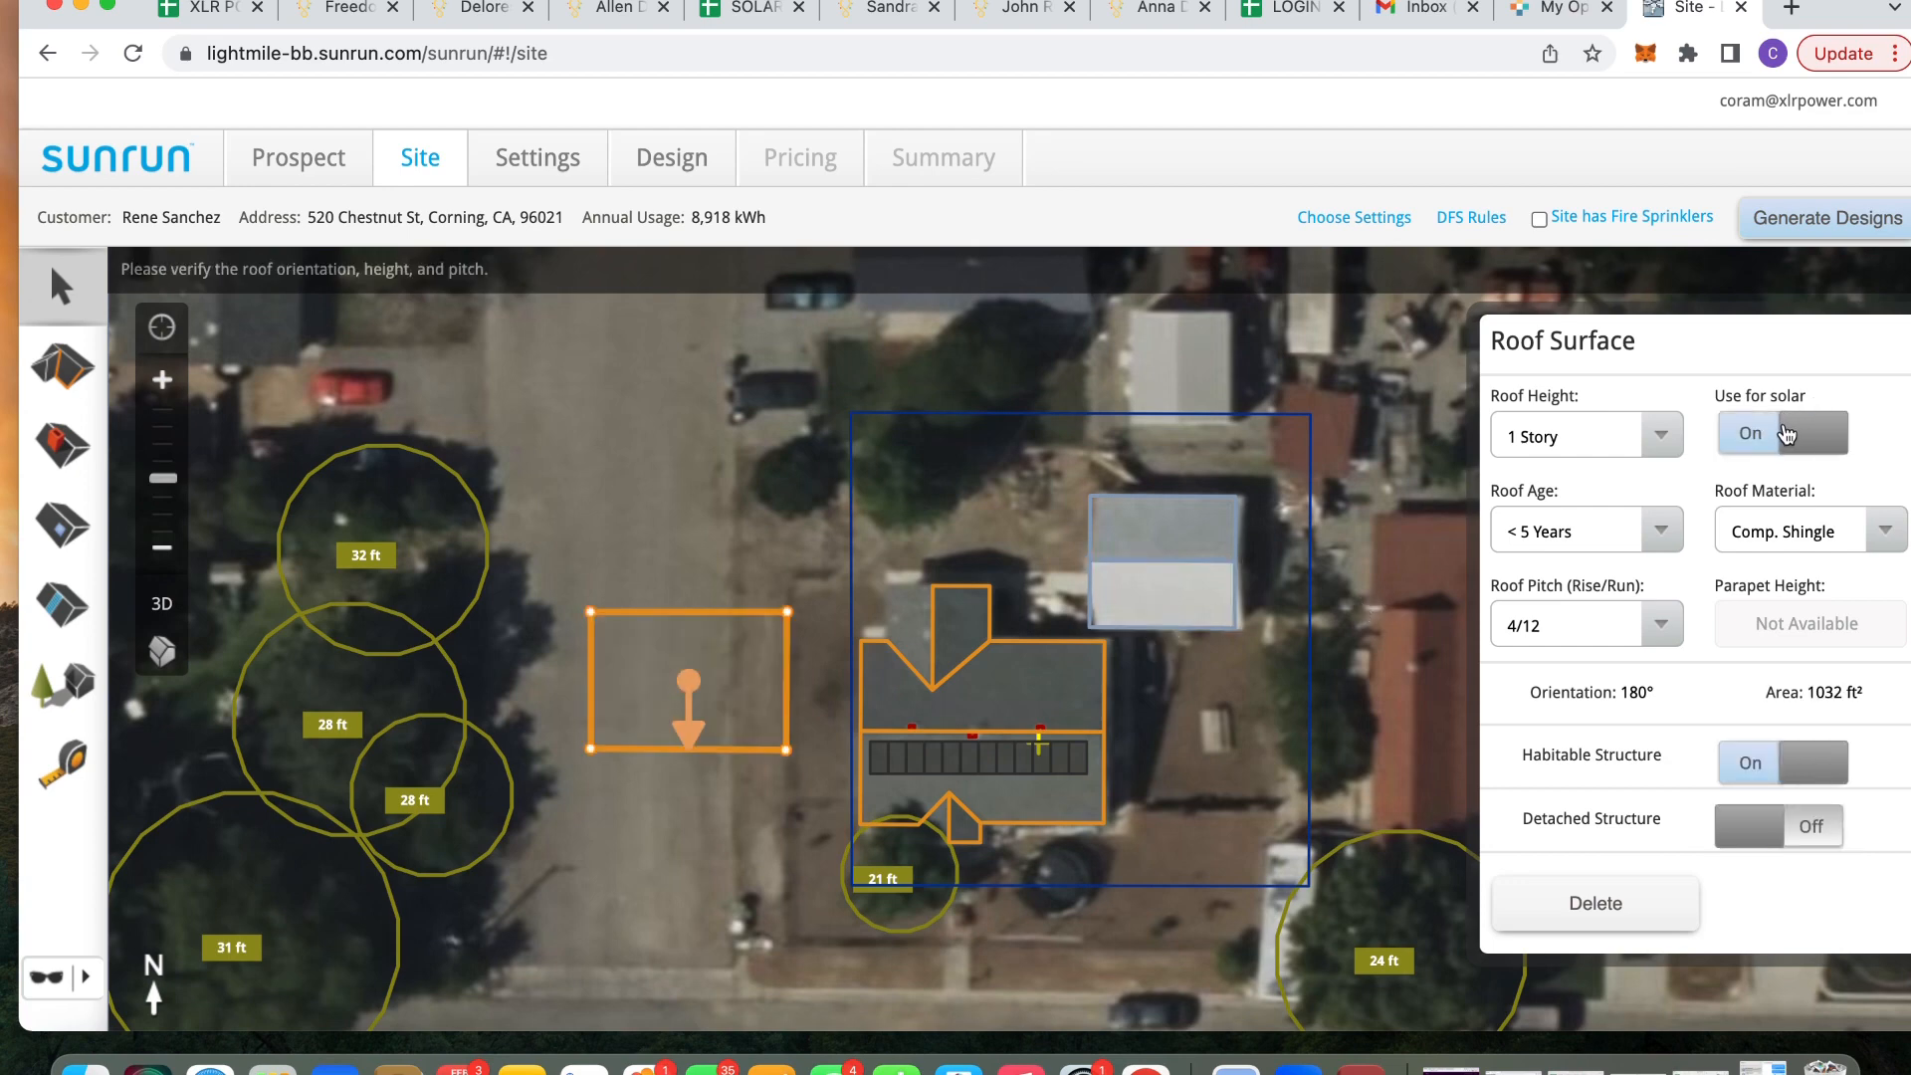
{"action": "left_click", "coordinate": [1788, 435]}
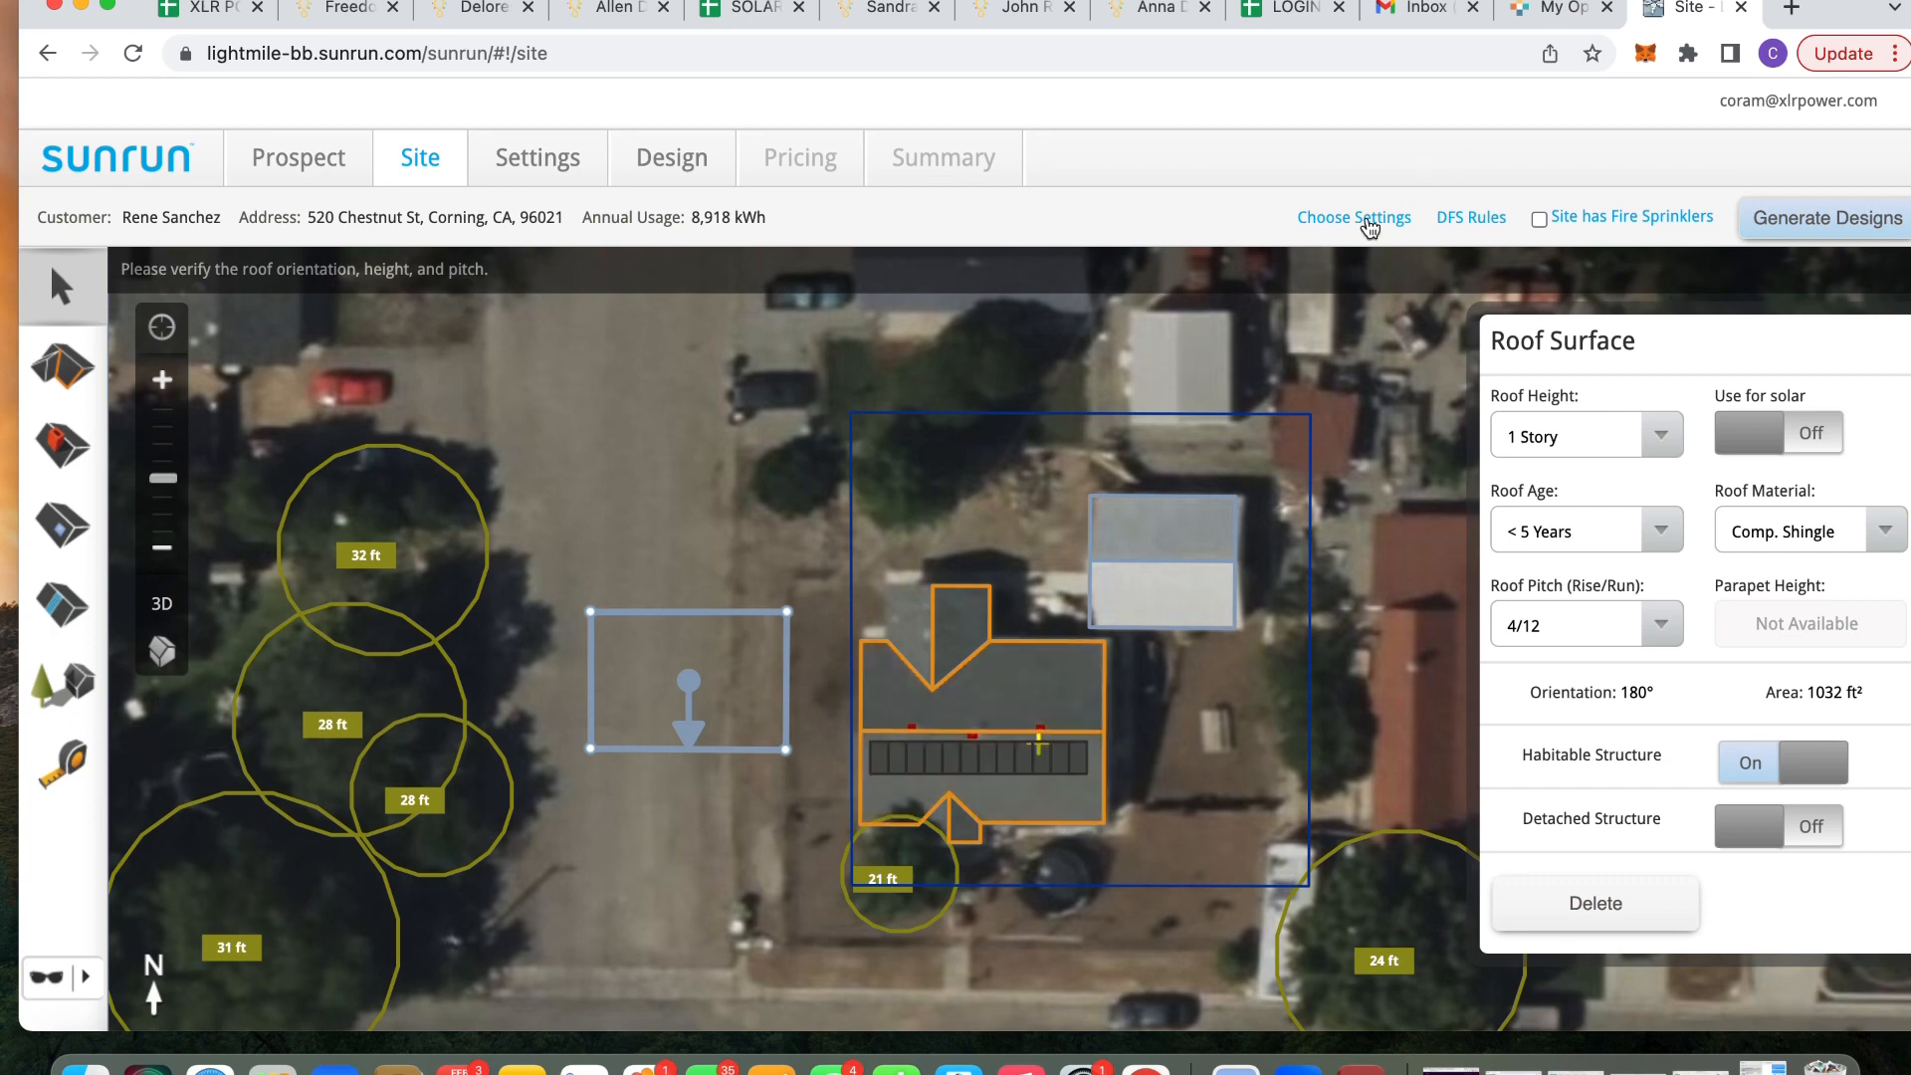
In design Settings, change Target Offset % from 100.0 to 124 and scroll down to Modules
{"action": "left_click", "coordinate": [1369, 221]}
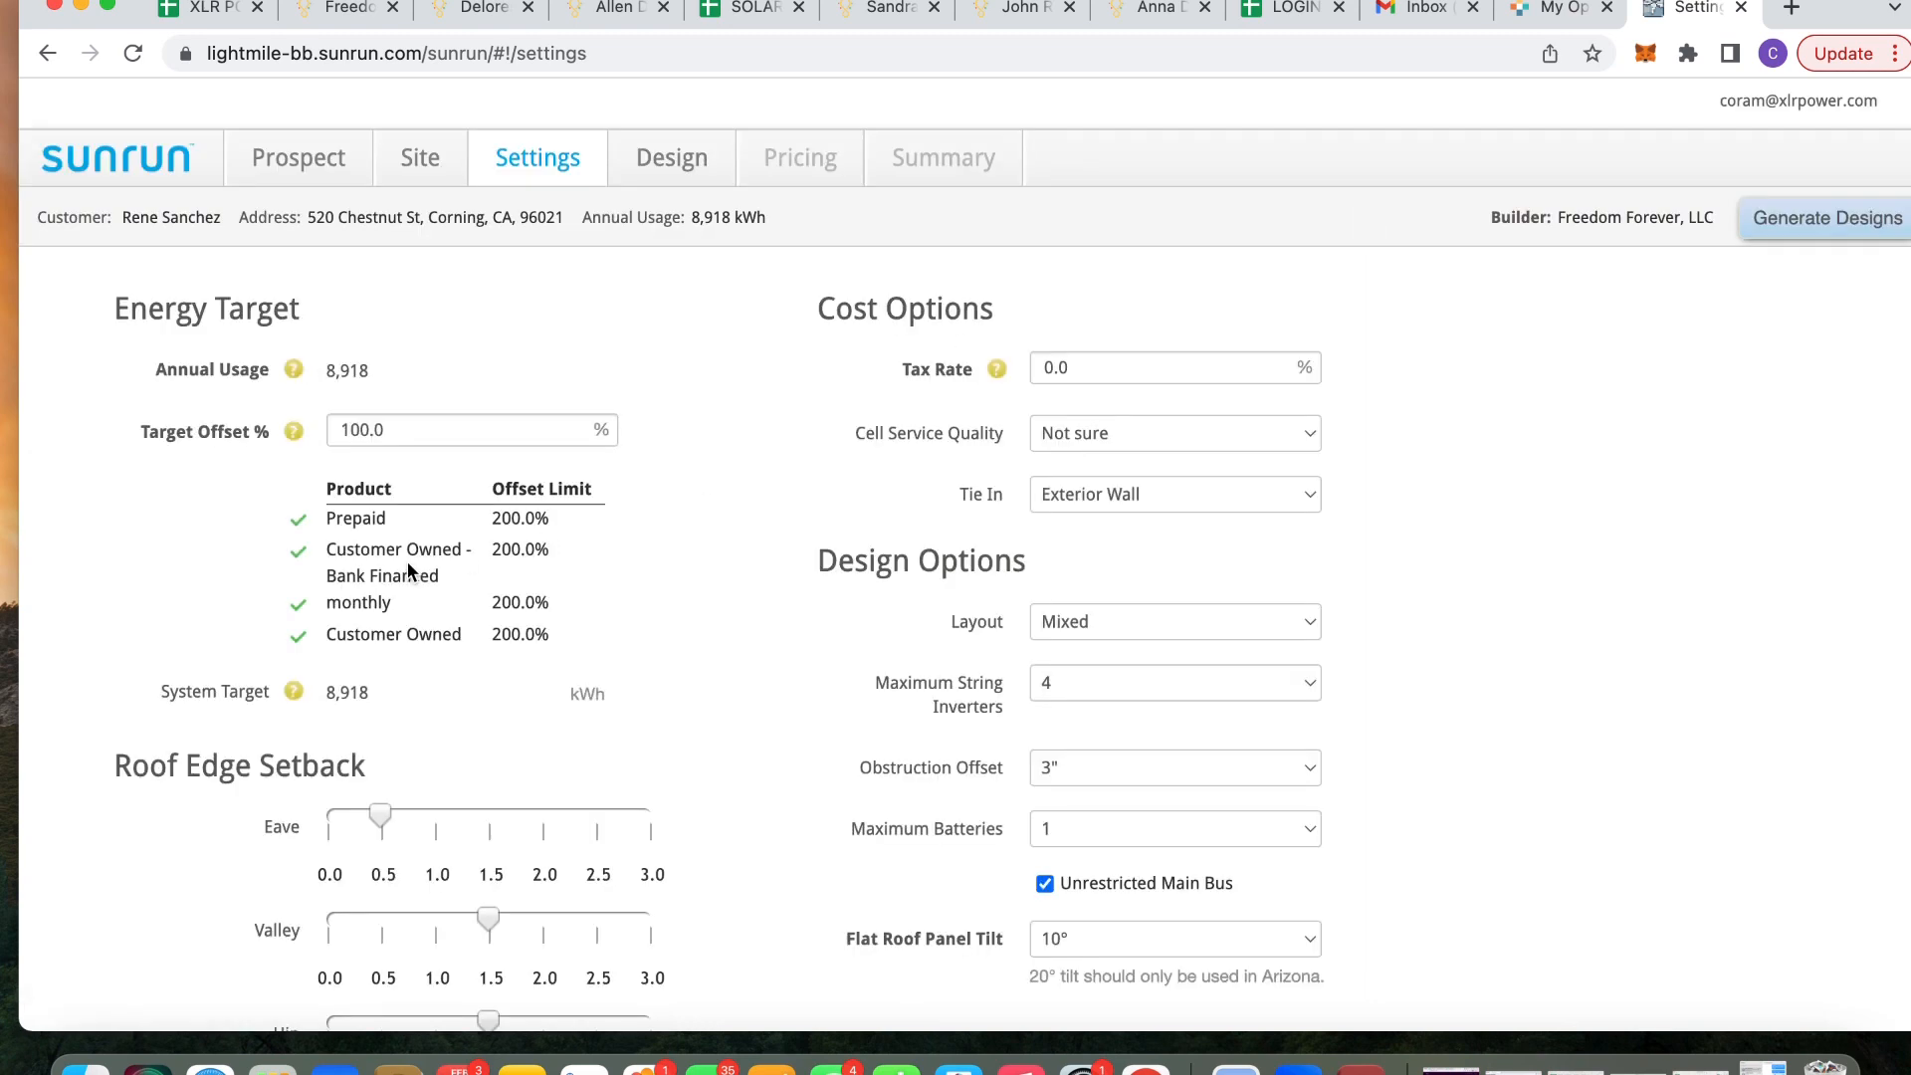
{"action": "scroll", "coordinate": [408, 562], "scroll_direction": "down", "scroll_amount": 1}
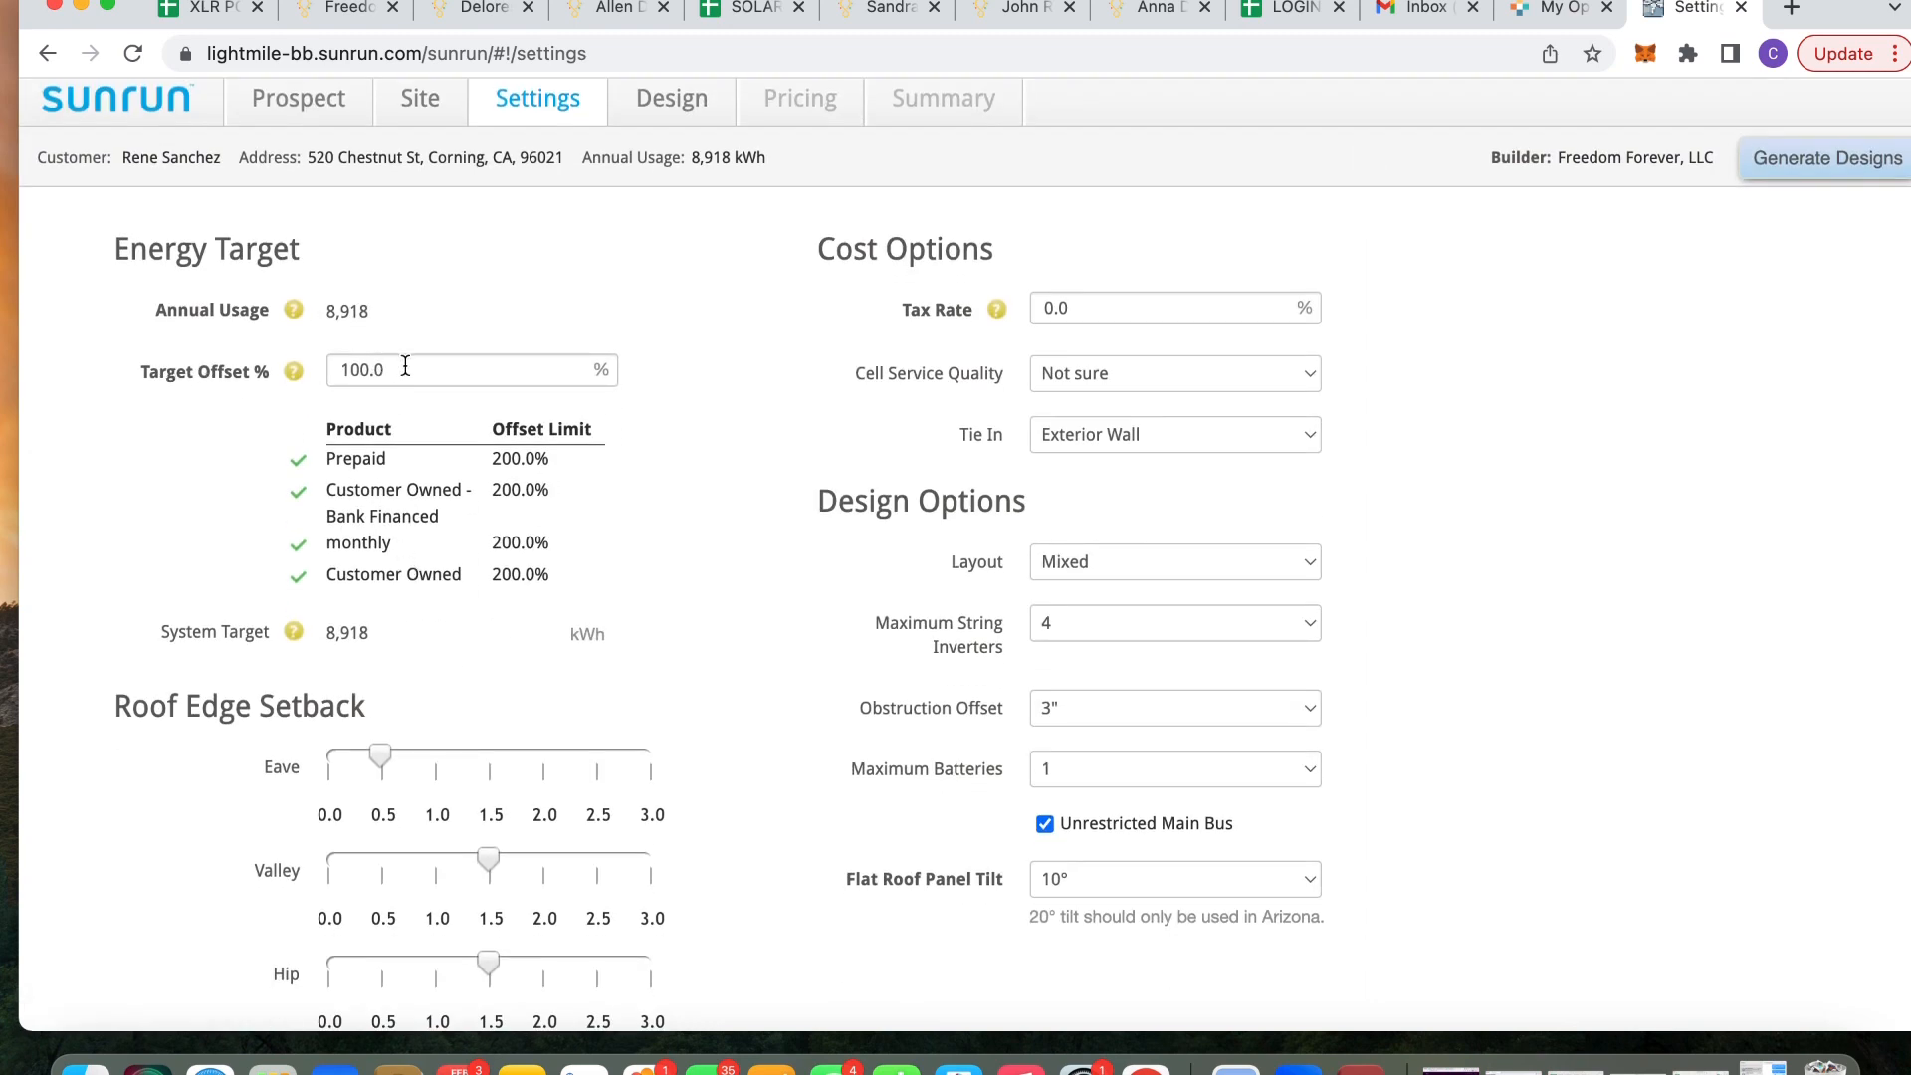
{"action": "left_click_drag", "start_coordinate": [405, 366], "coordinate": [347, 375]}
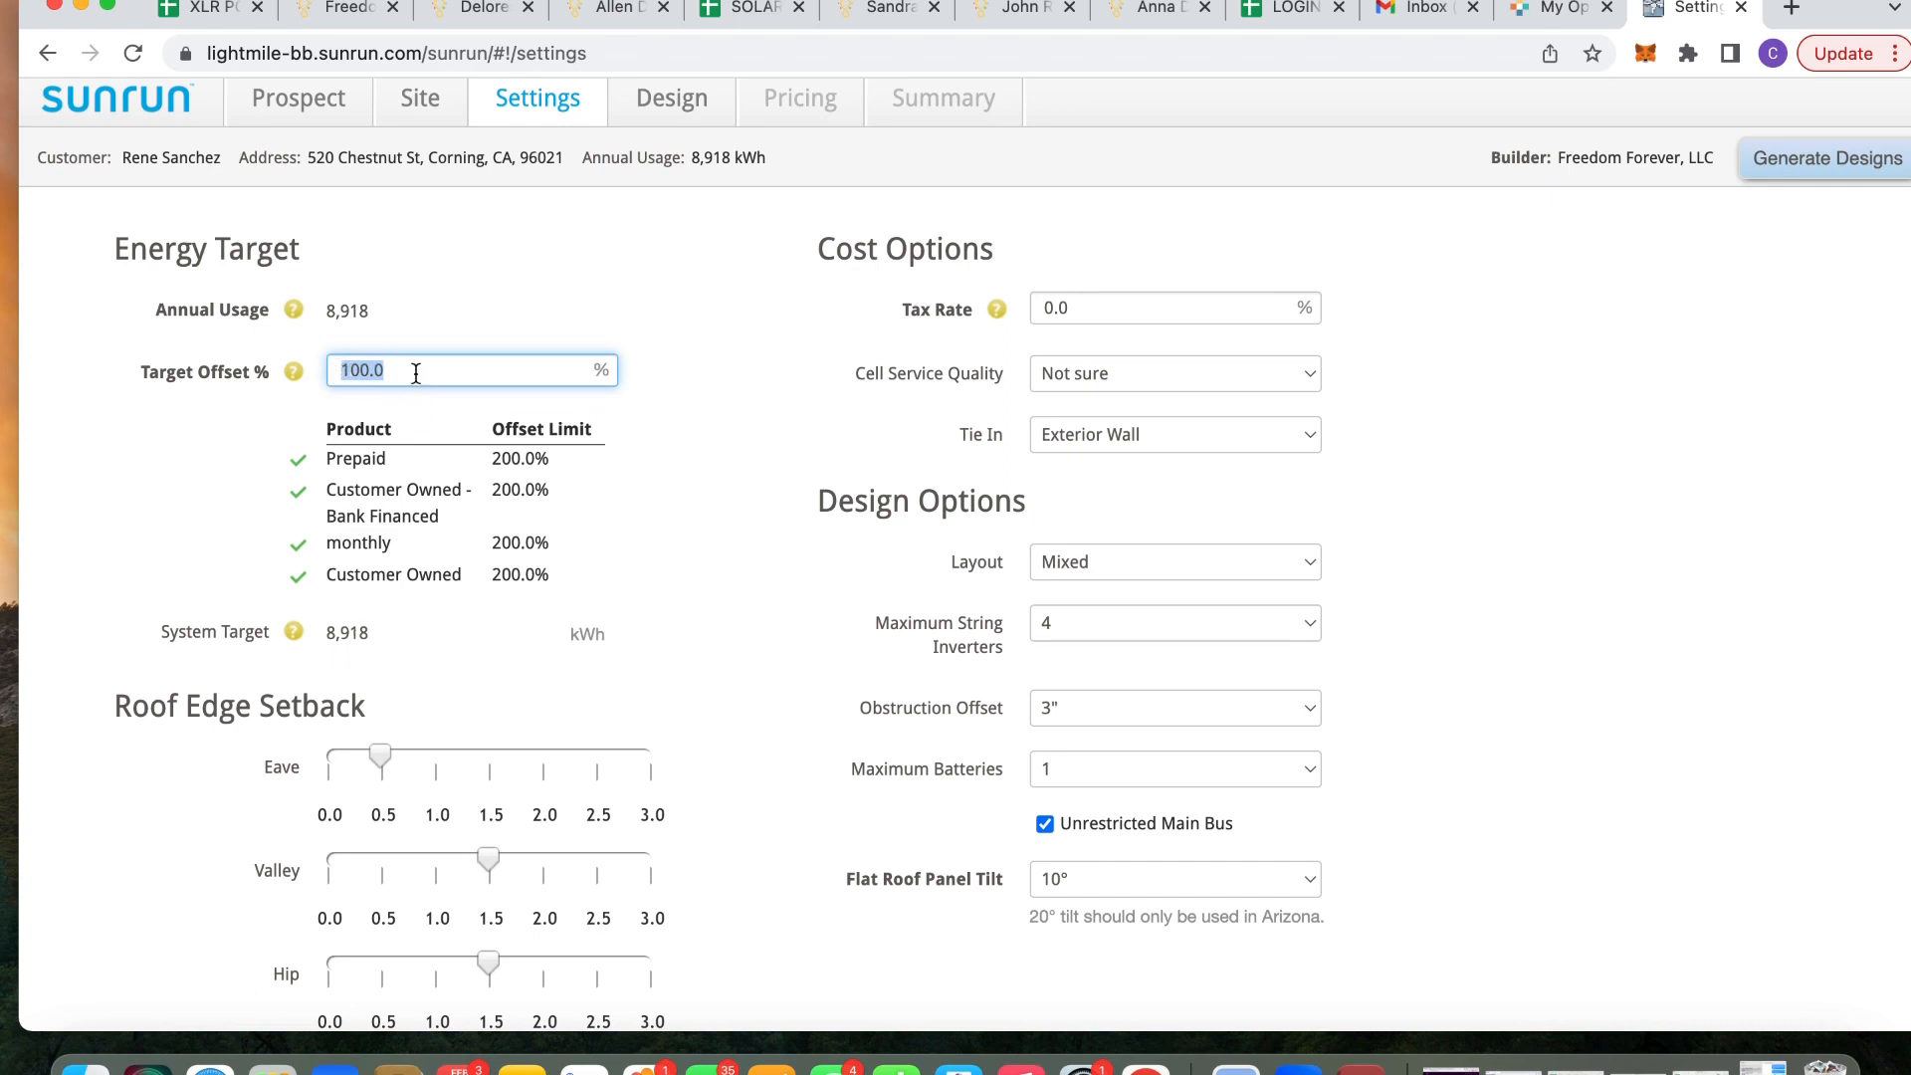
{"action": "key", "text": "BackSpace"}
{"action": "type", "text": "1"}
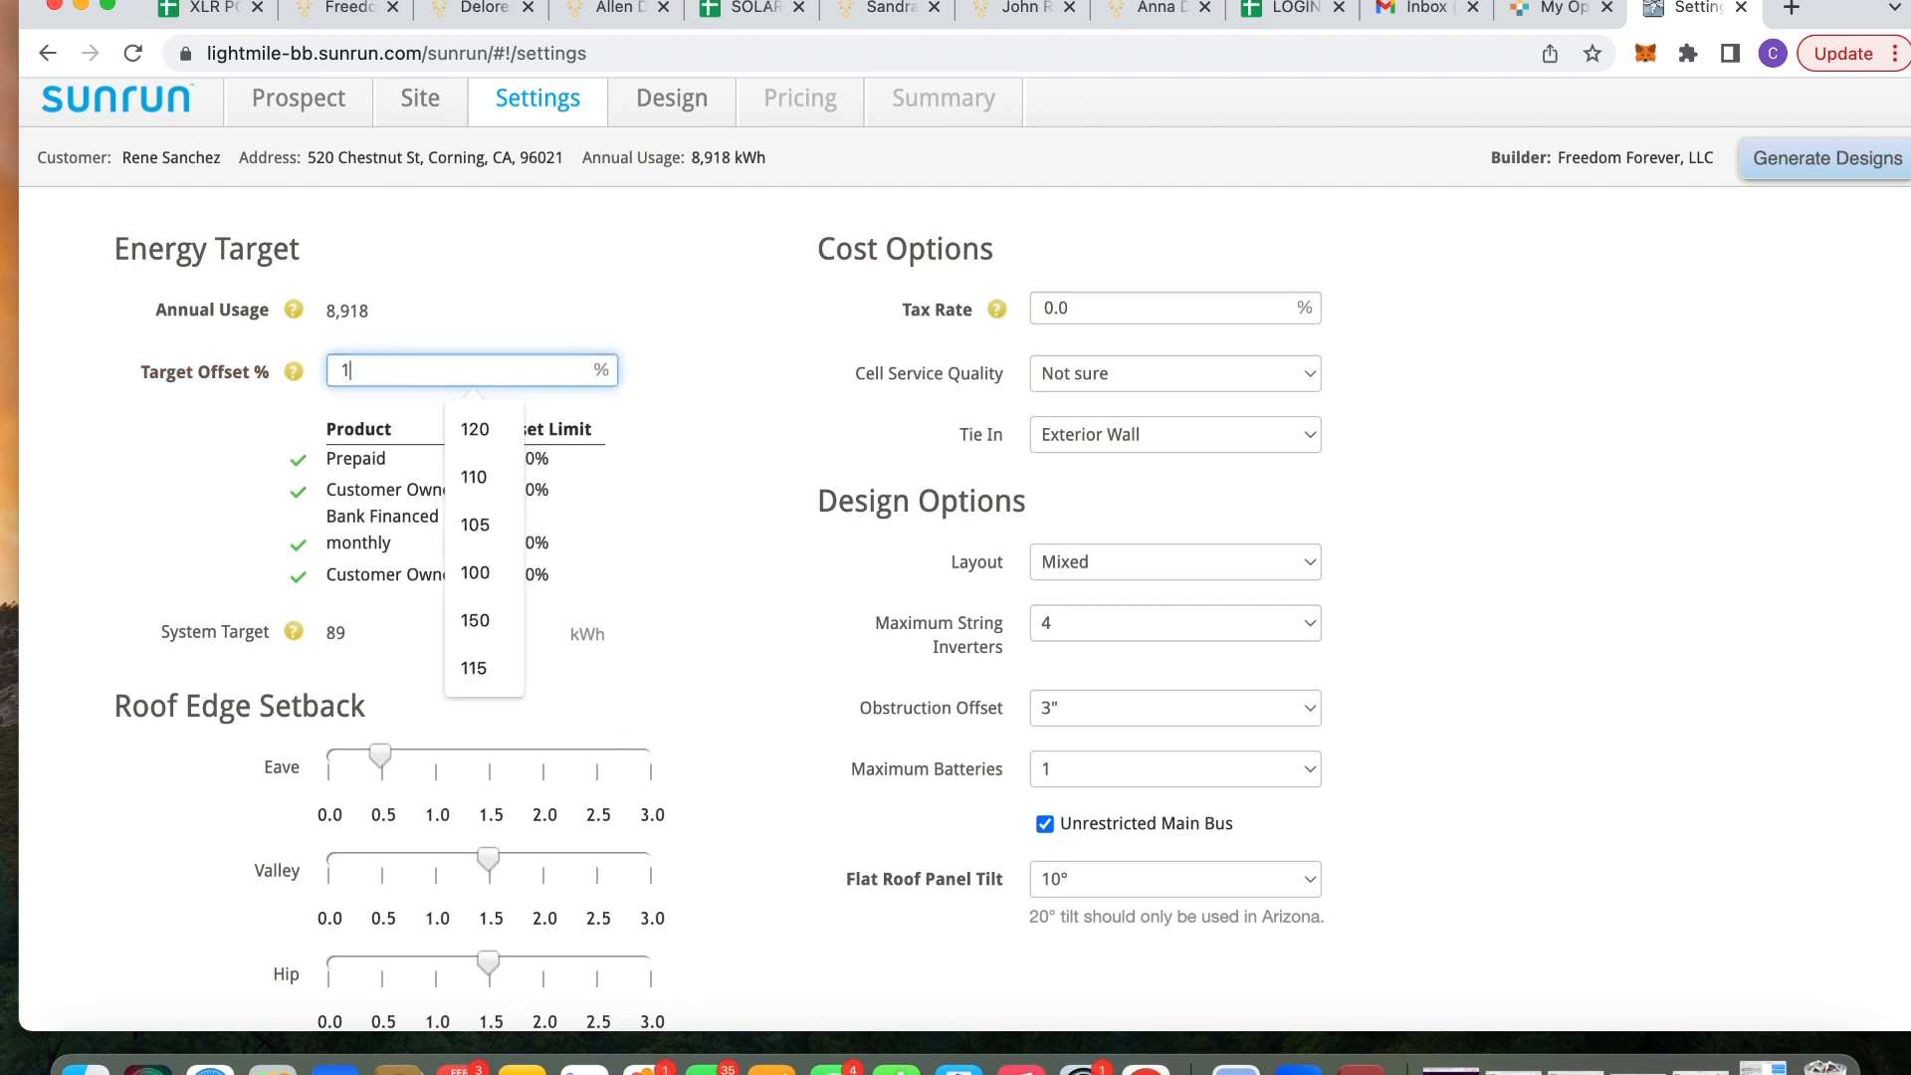
{"action": "type", "text": "20"}
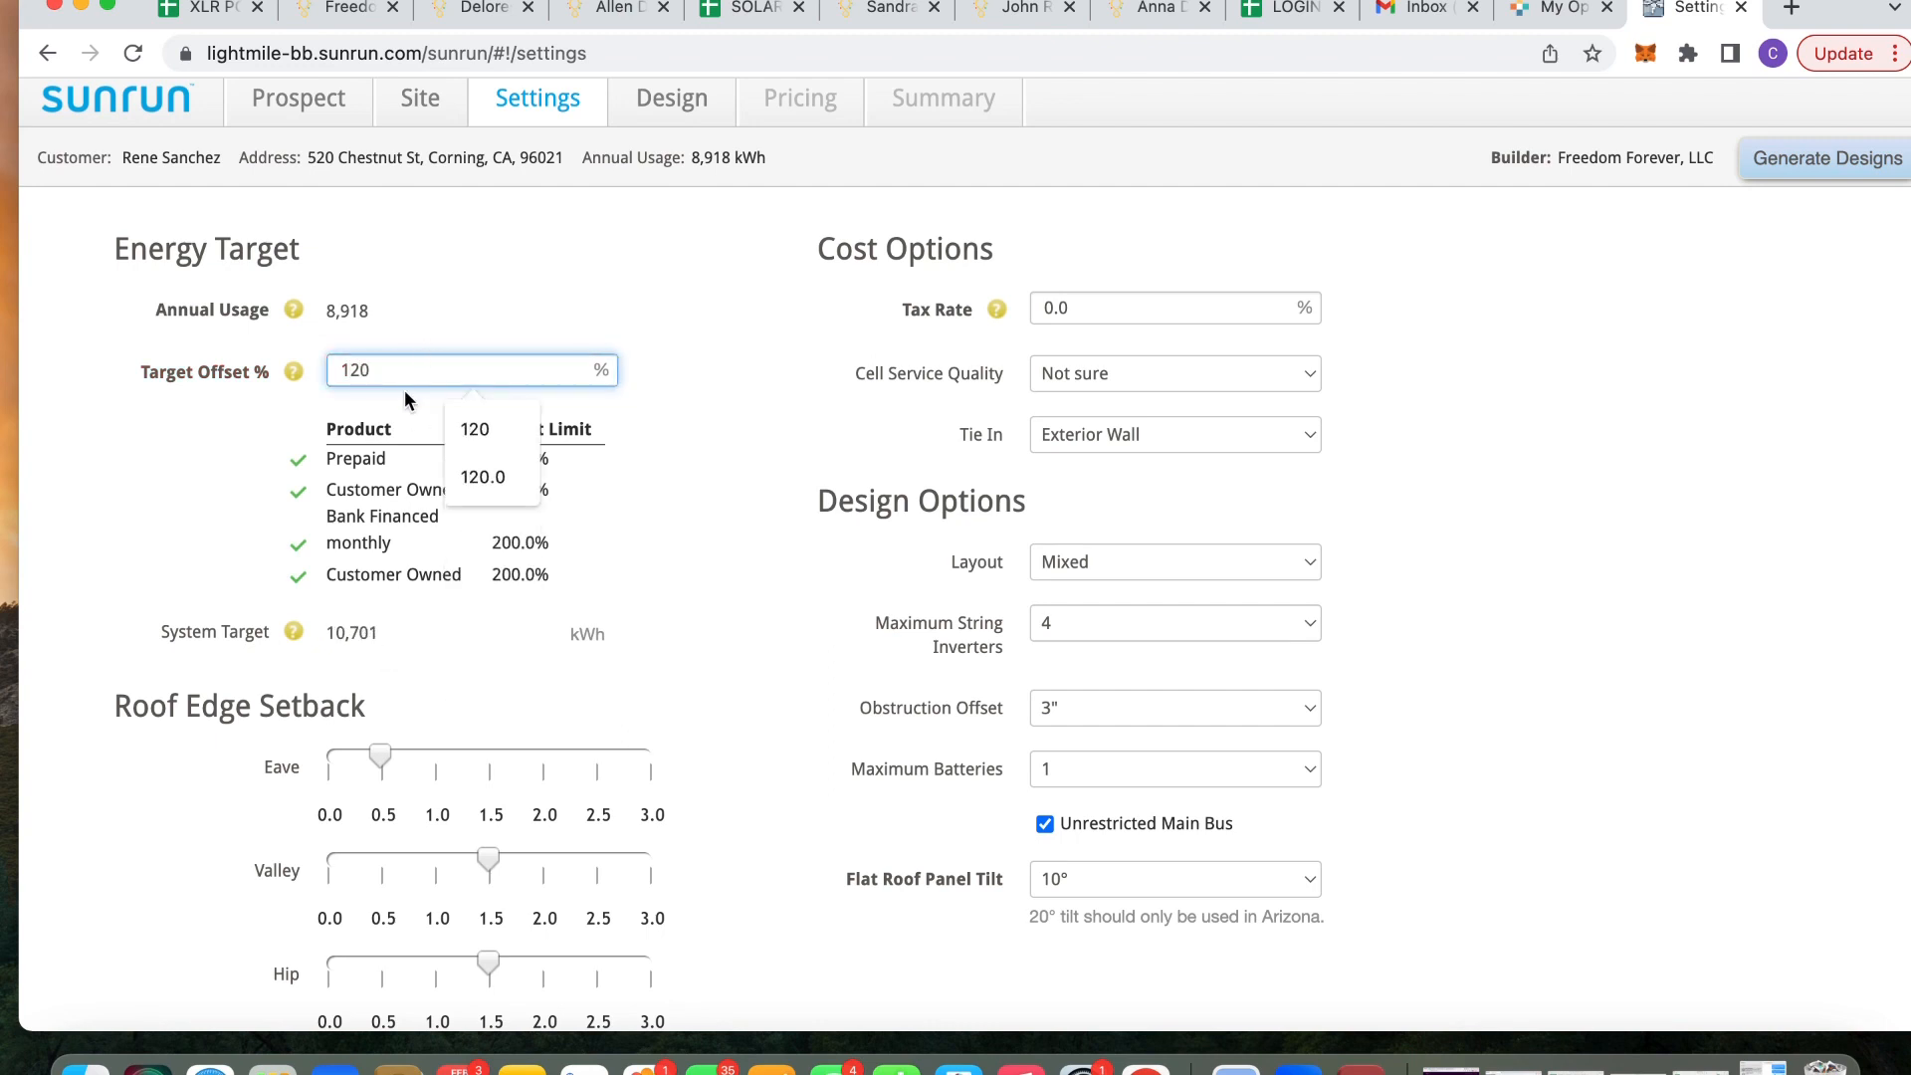
{"action": "key", "text": "BackSpace"}
{"action": "type", "text": "4"}
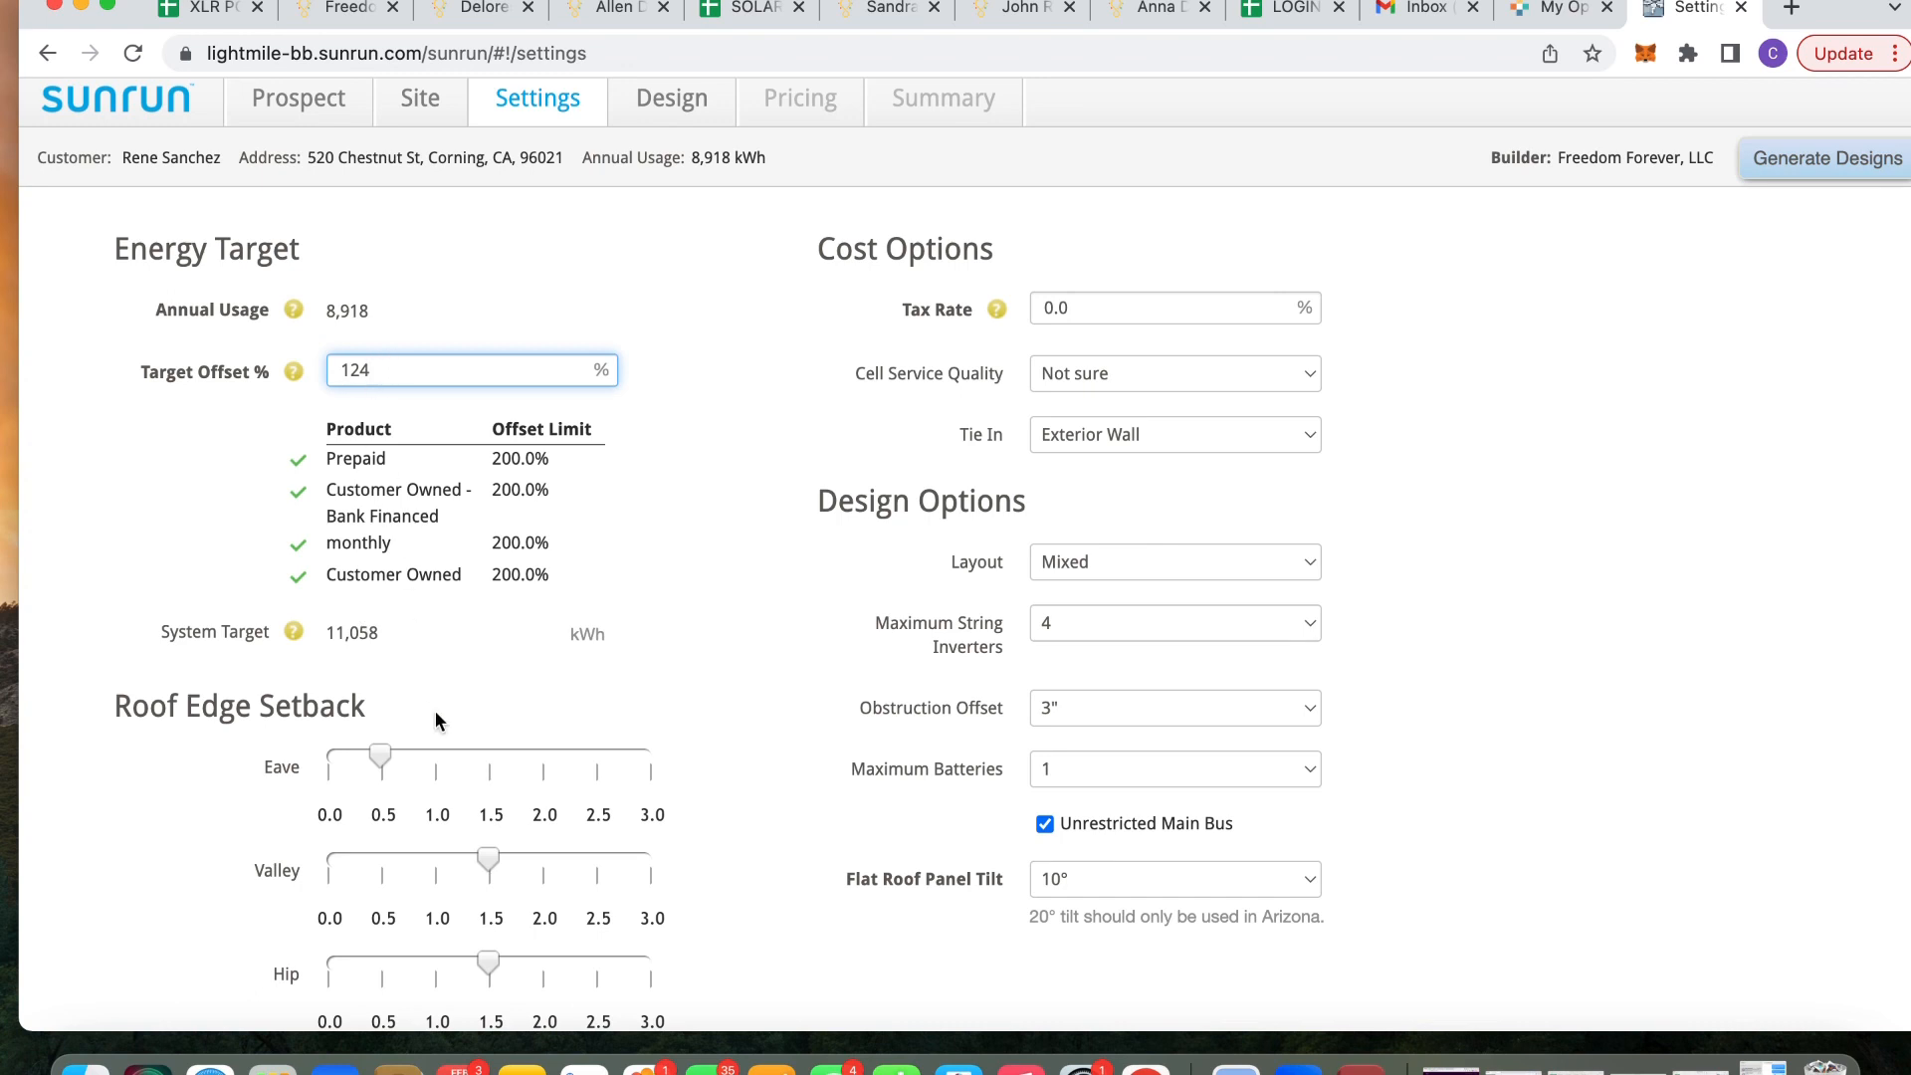
{"action": "scroll", "coordinate": [434, 711], "scroll_direction": "down", "scroll_amount": 3}
{"action": "scroll", "coordinate": [397, 841], "scroll_direction": "down", "scroll_amount": 4}
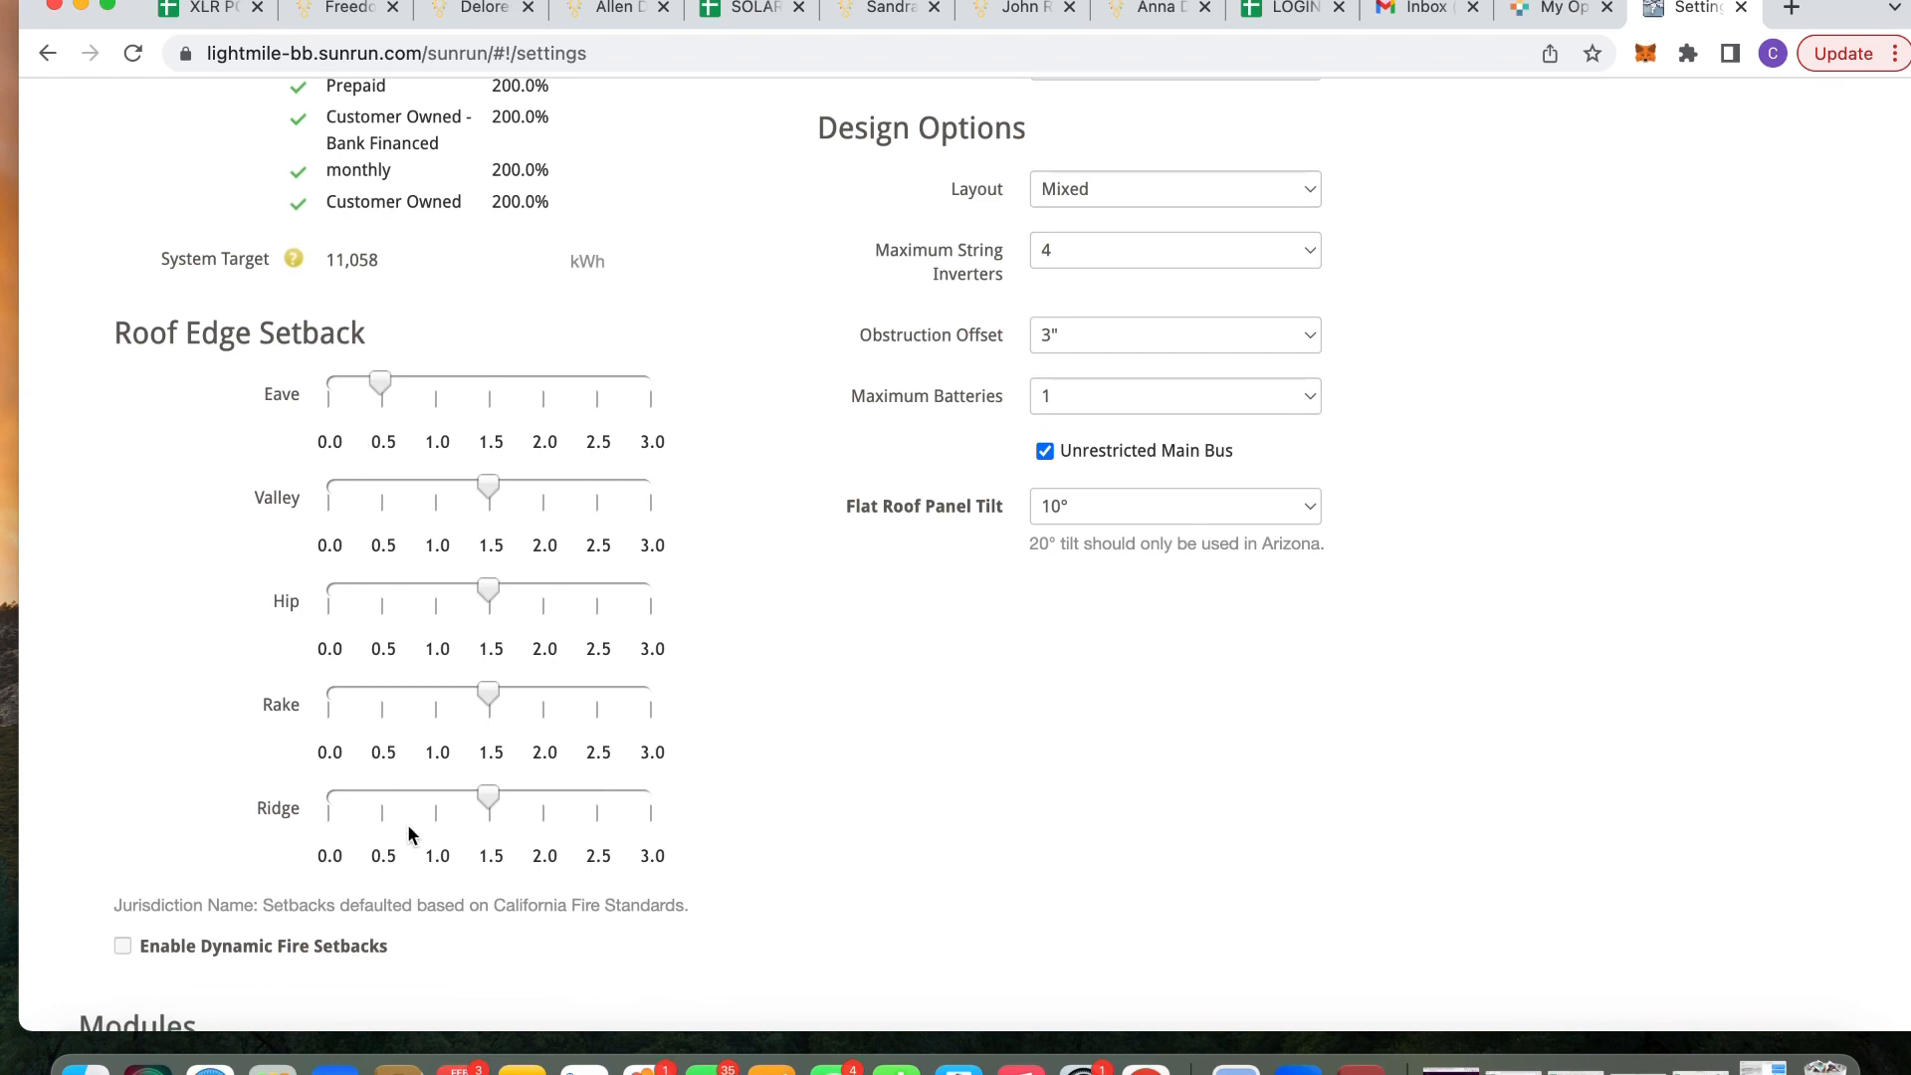
{"action": "scroll", "coordinate": [408, 834], "scroll_direction": "down", "scroll_amount": 2}
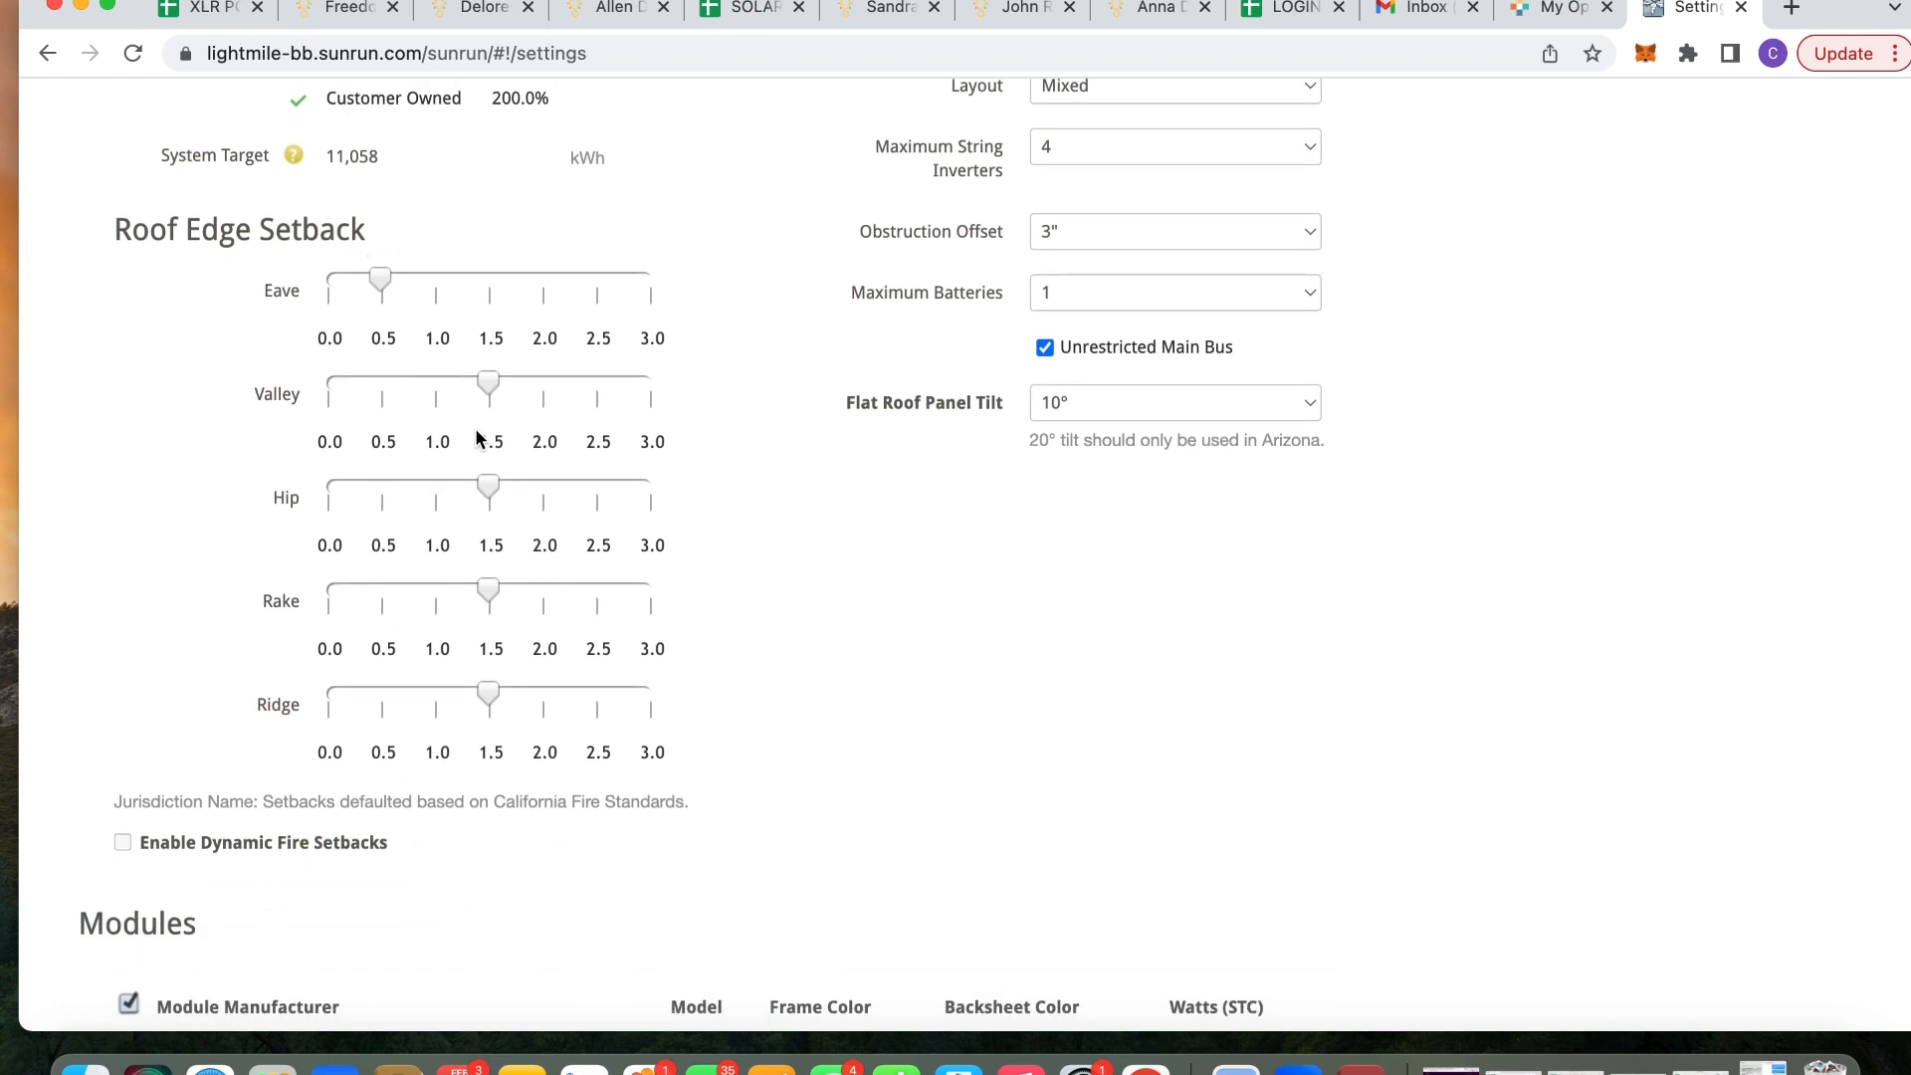
{"action": "scroll", "coordinate": [426, 708], "scroll_direction": "down", "scroll_amount": 2}
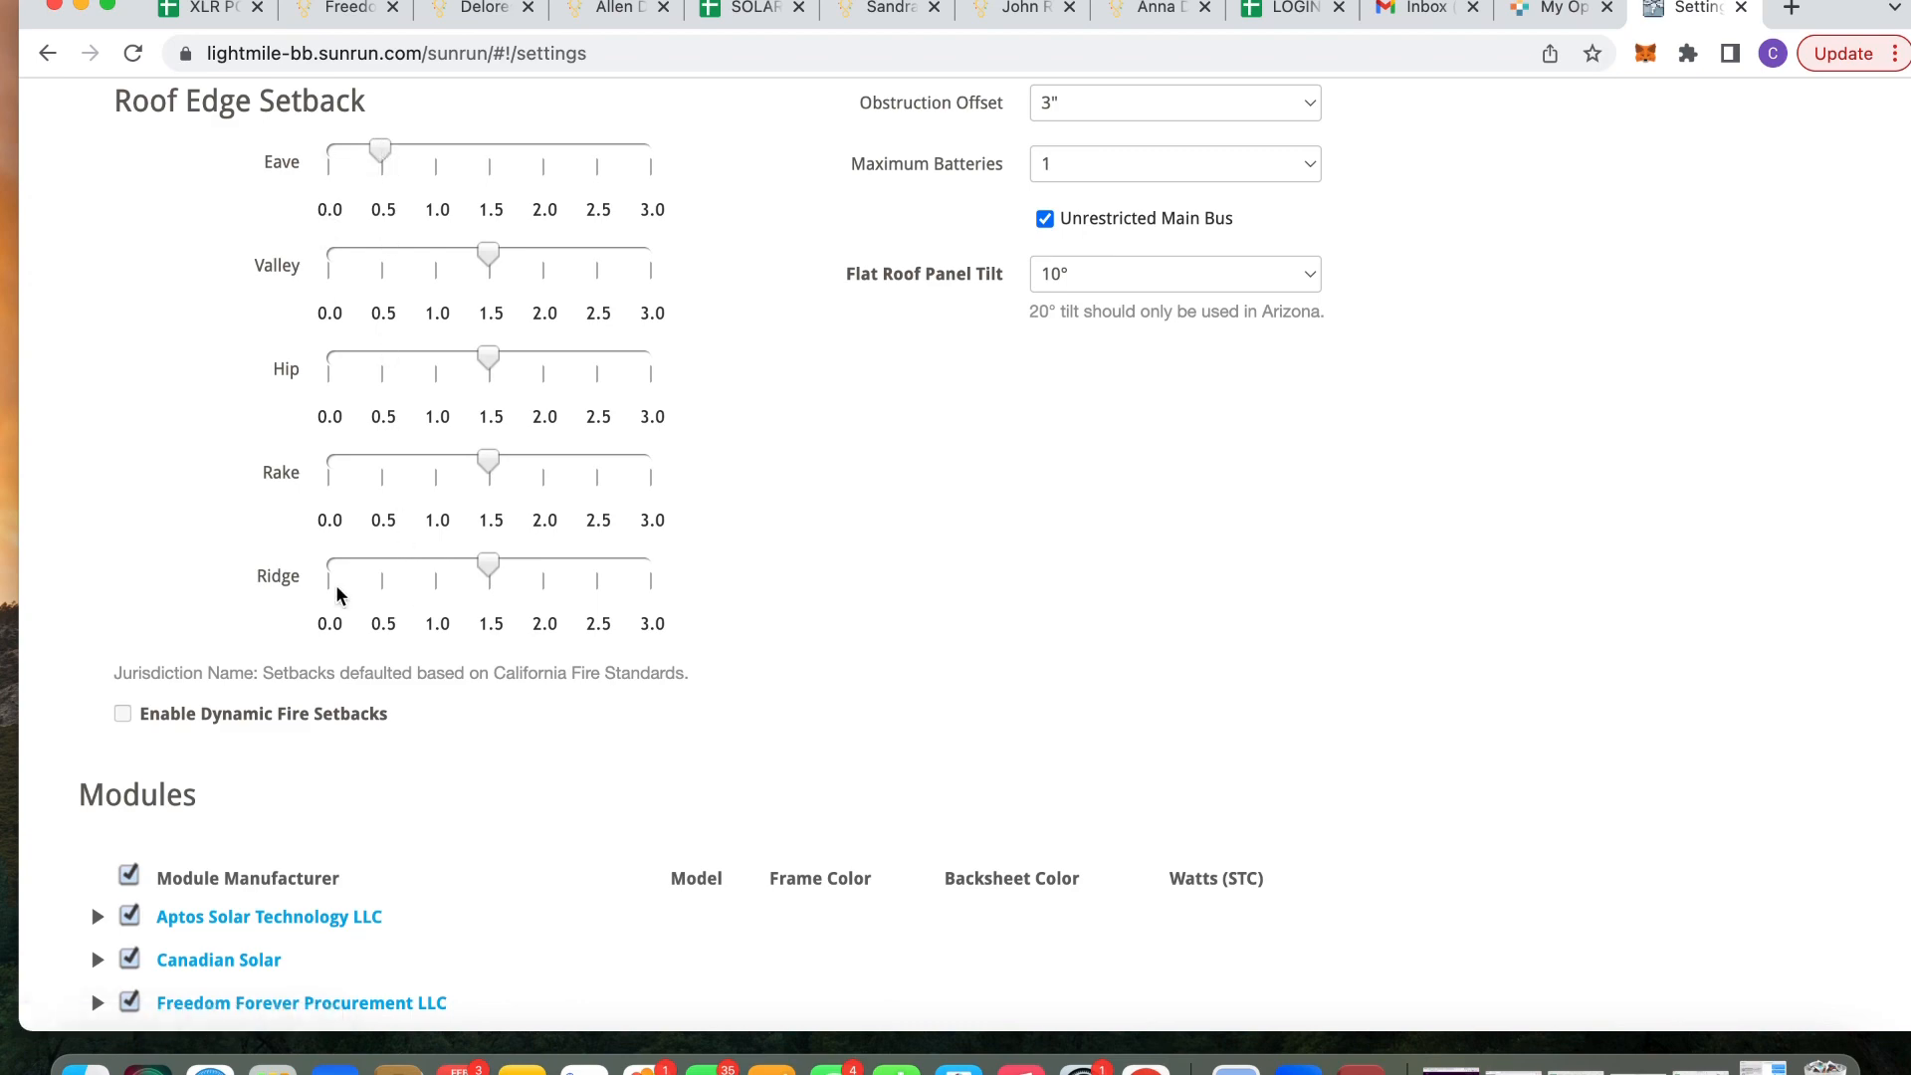
{"action": "scroll", "coordinate": [336, 588], "scroll_direction": "up", "scroll_amount": 10}
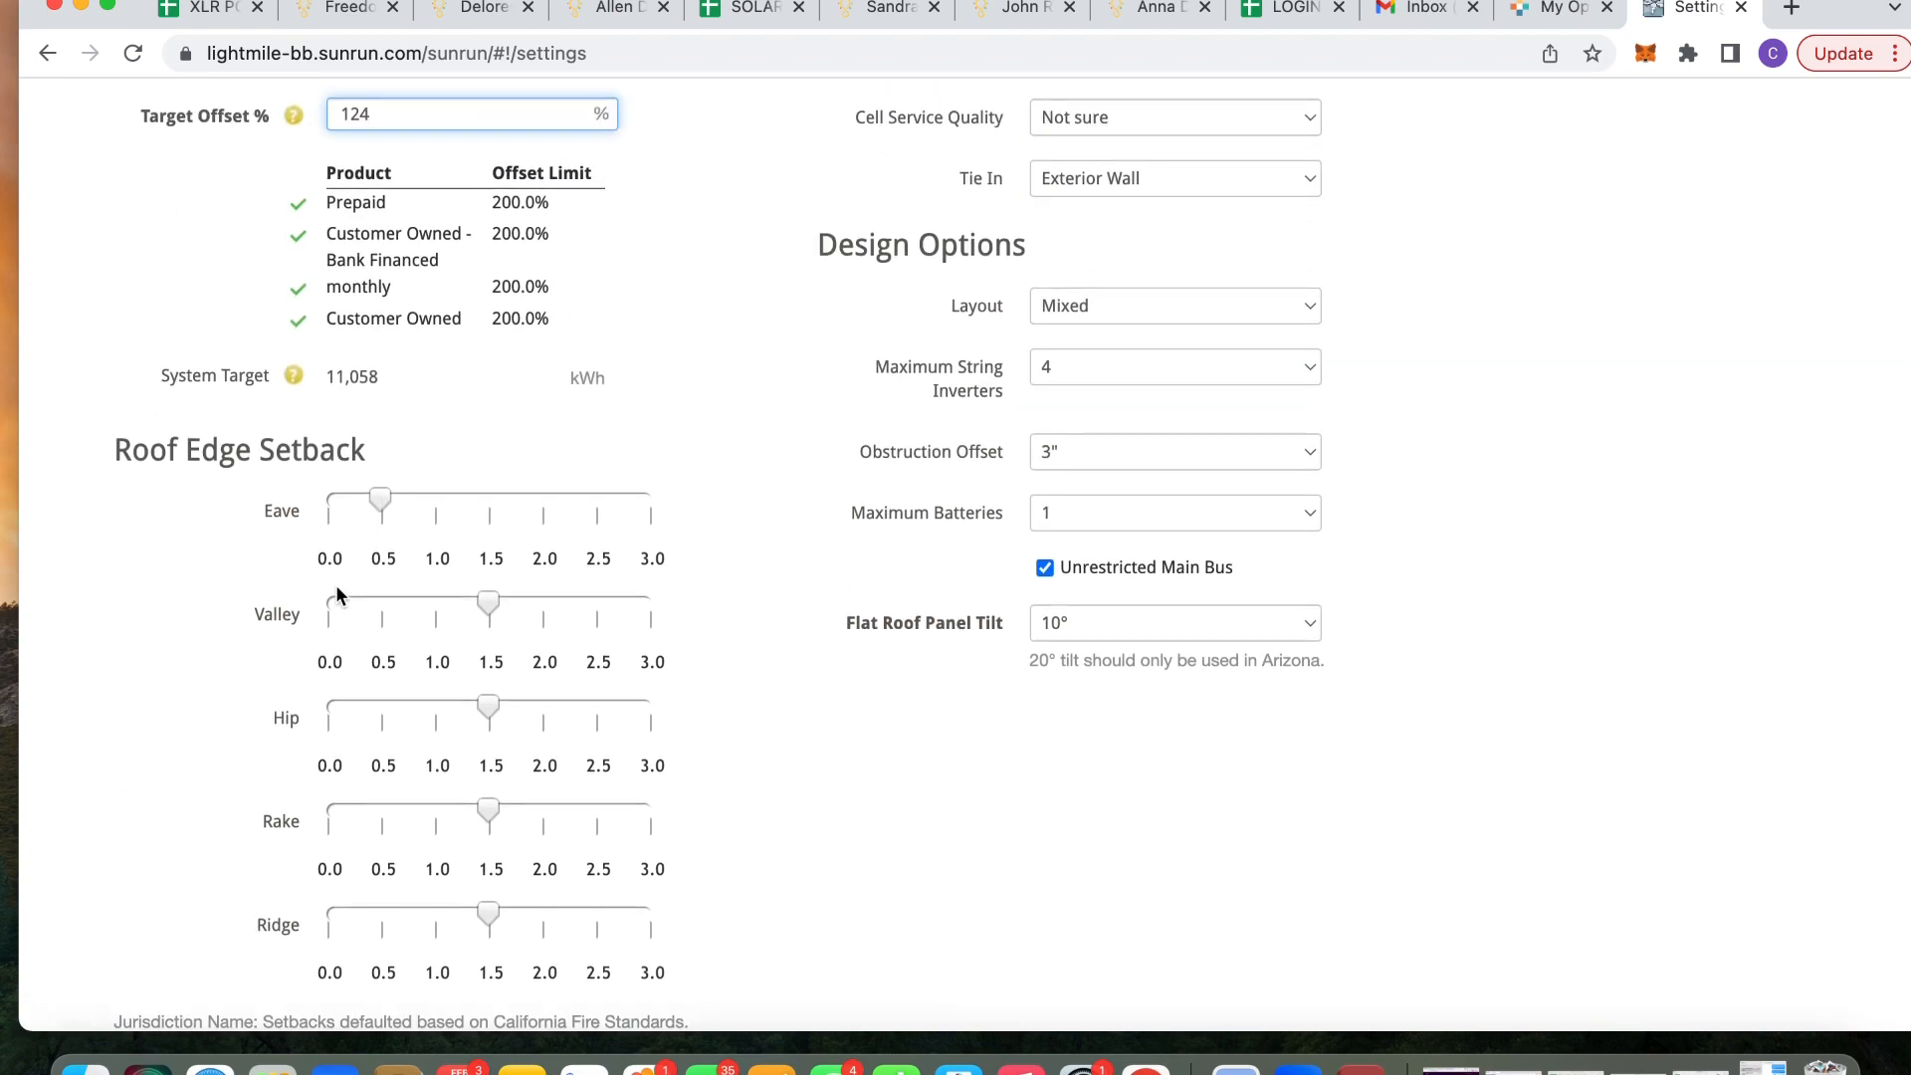
{"action": "scroll", "coordinate": [336, 595], "scroll_direction": "down", "scroll_amount": 20}
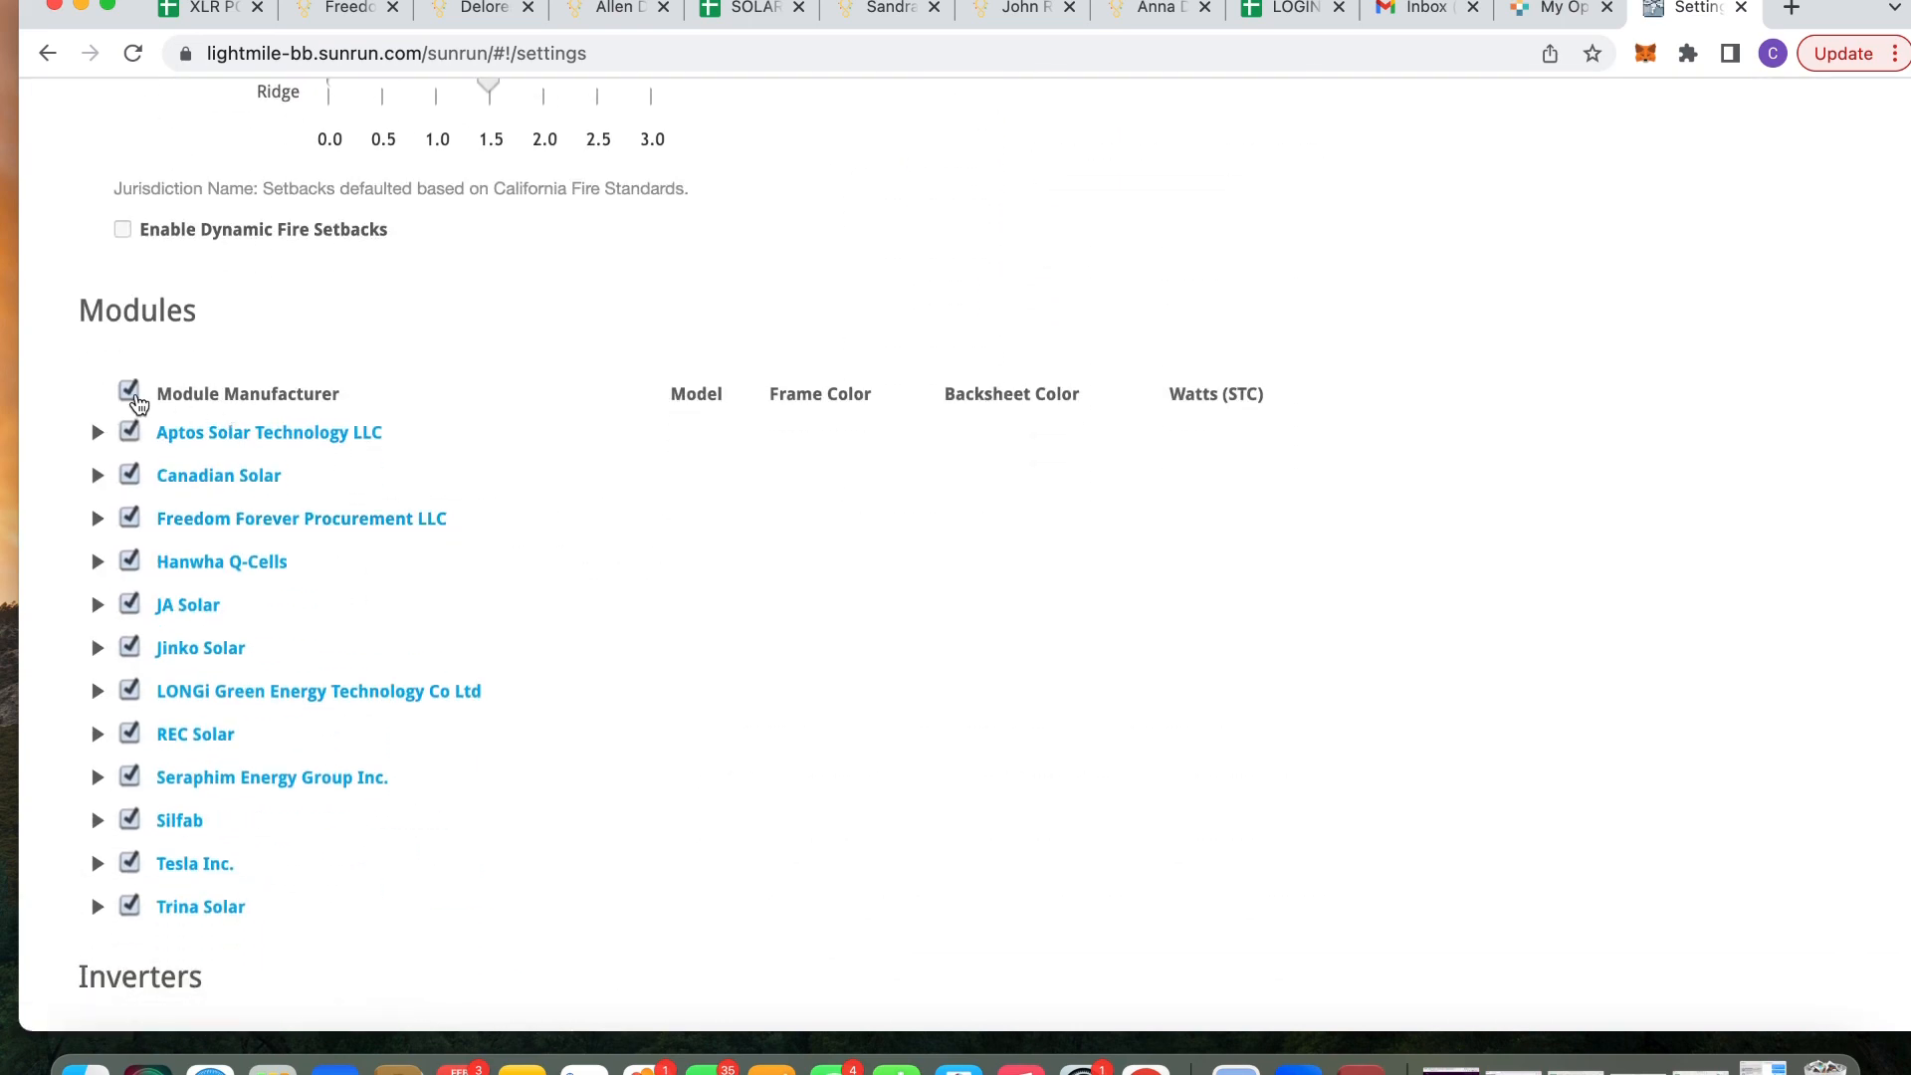
Limit modules to only the Hanwha Q-Cells Q.PEAK DUO L-G5.2 395
{"action": "left_click", "coordinate": [130, 395]}
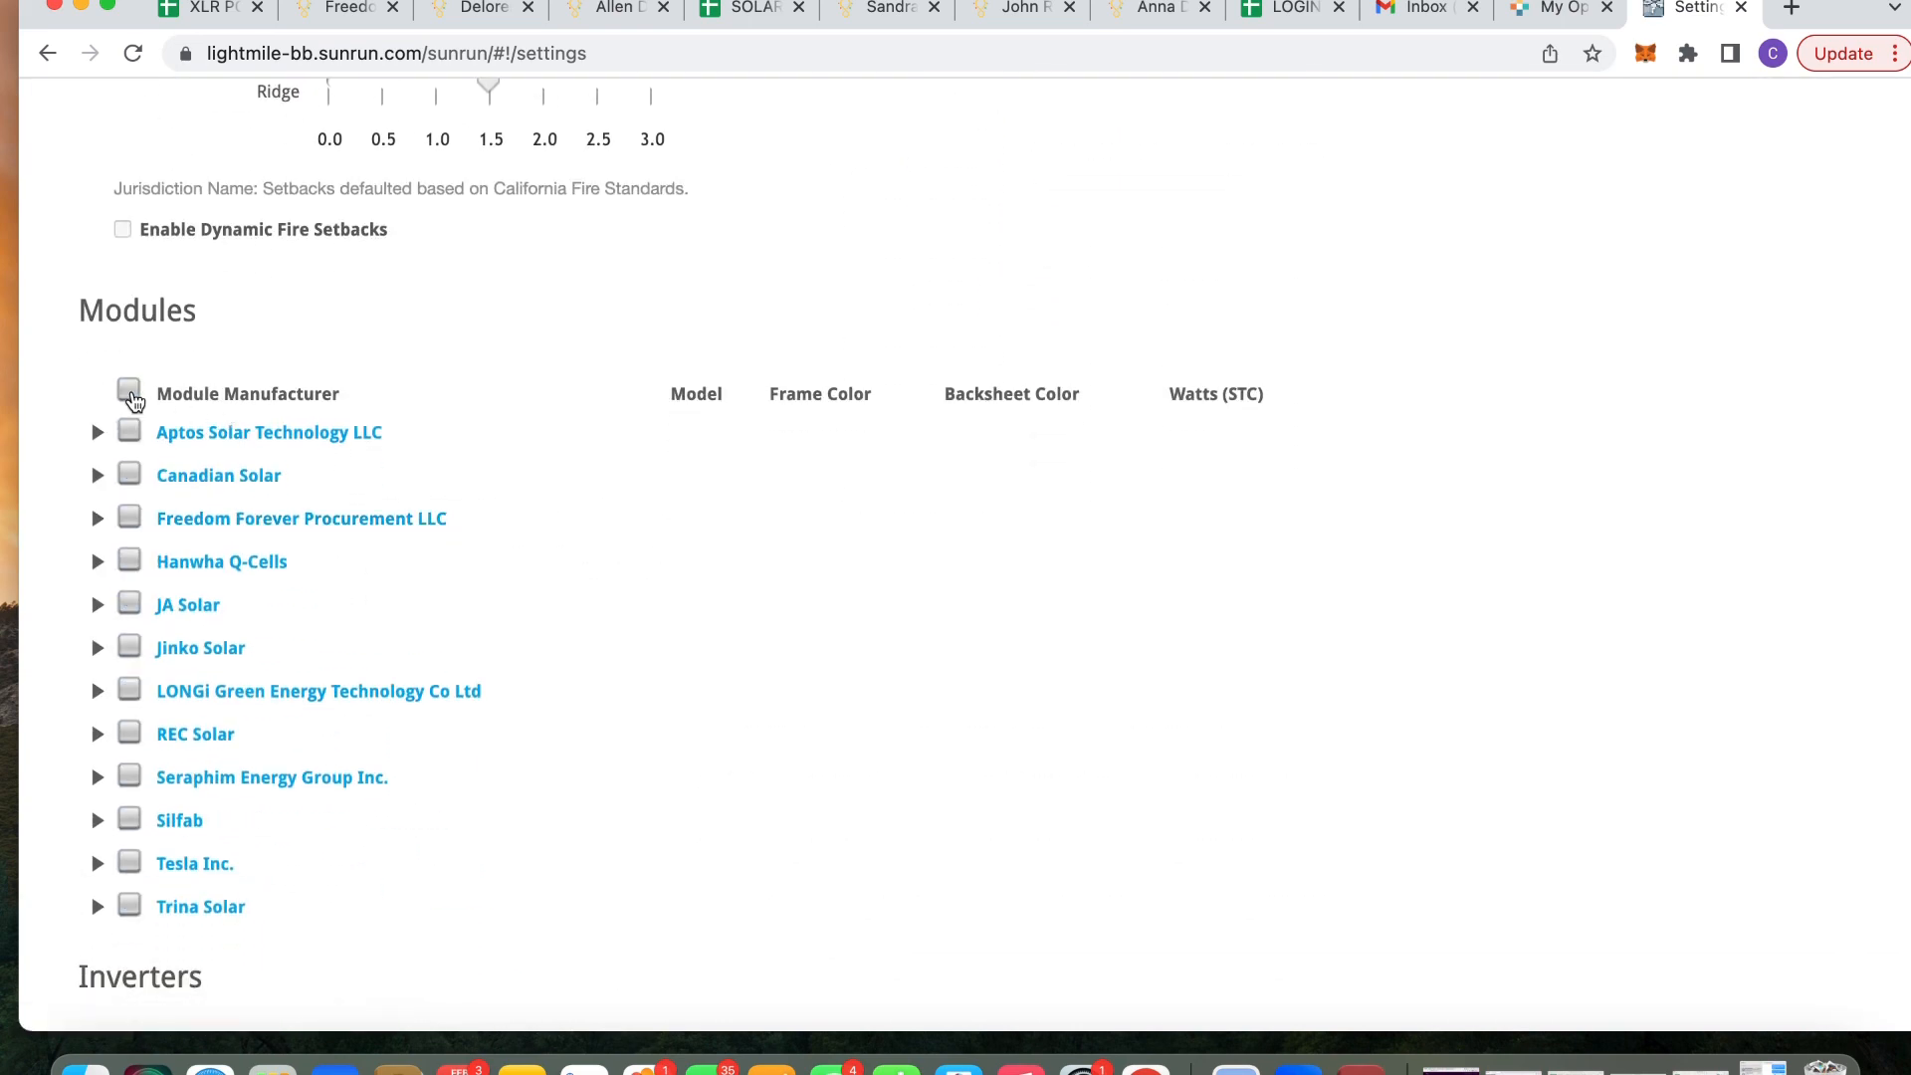
{"action": "left_click", "coordinate": [204, 564]}
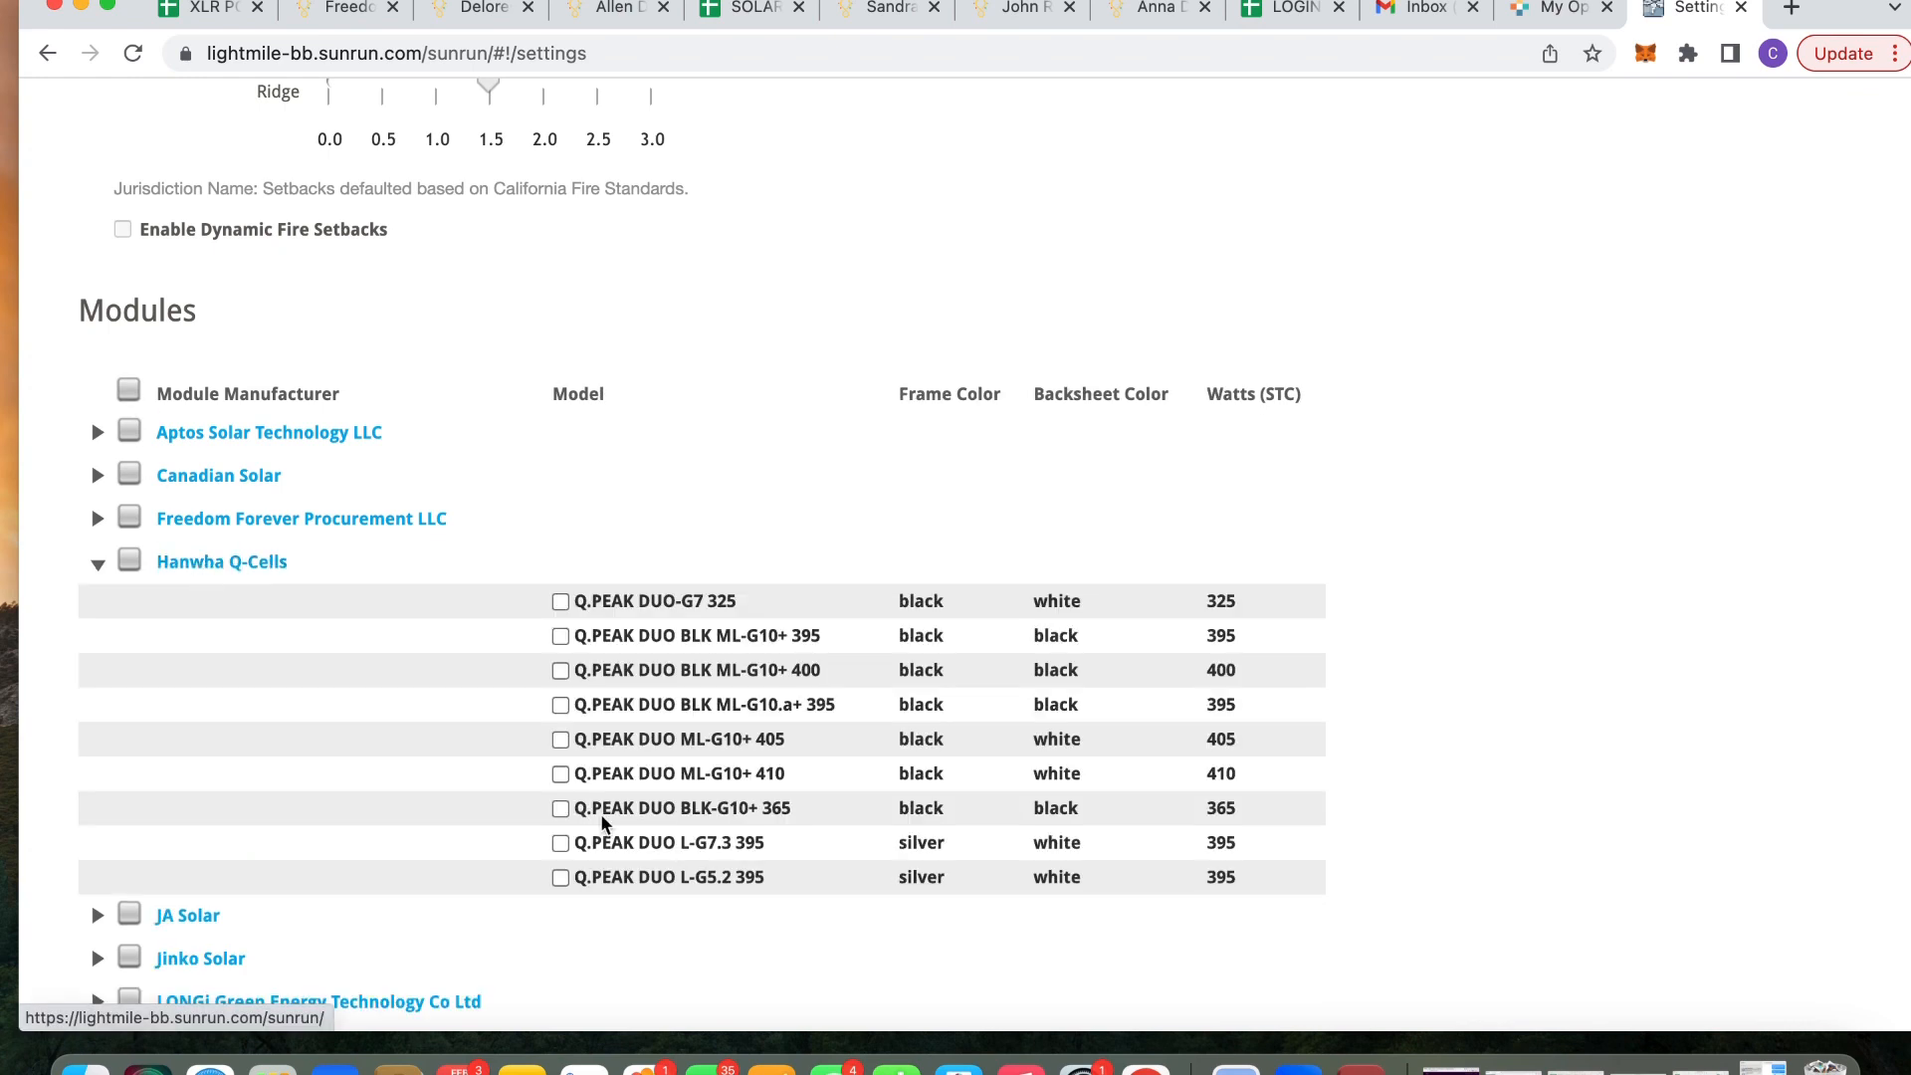
{"action": "left_click", "coordinate": [560, 878]}
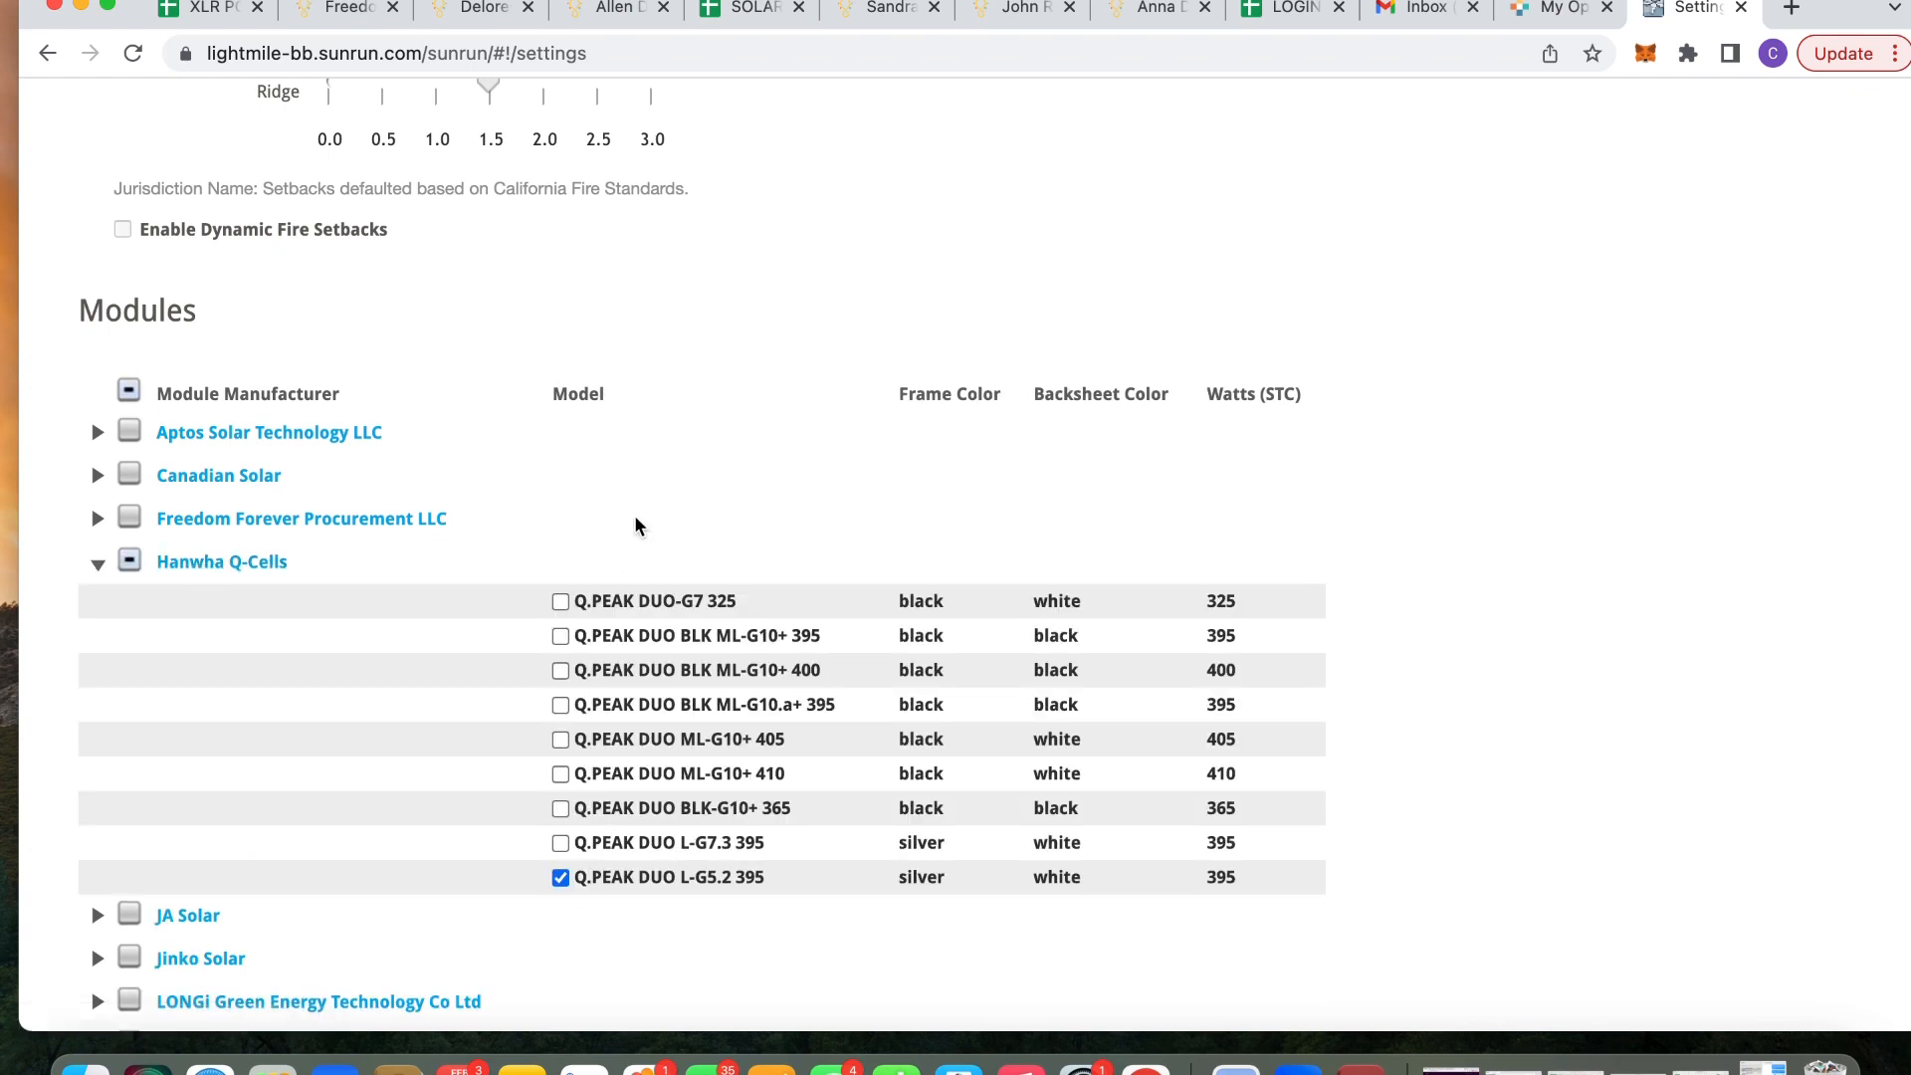
{"action": "scroll", "coordinate": [698, 477], "scroll_direction": "down", "scroll_amount": 3}
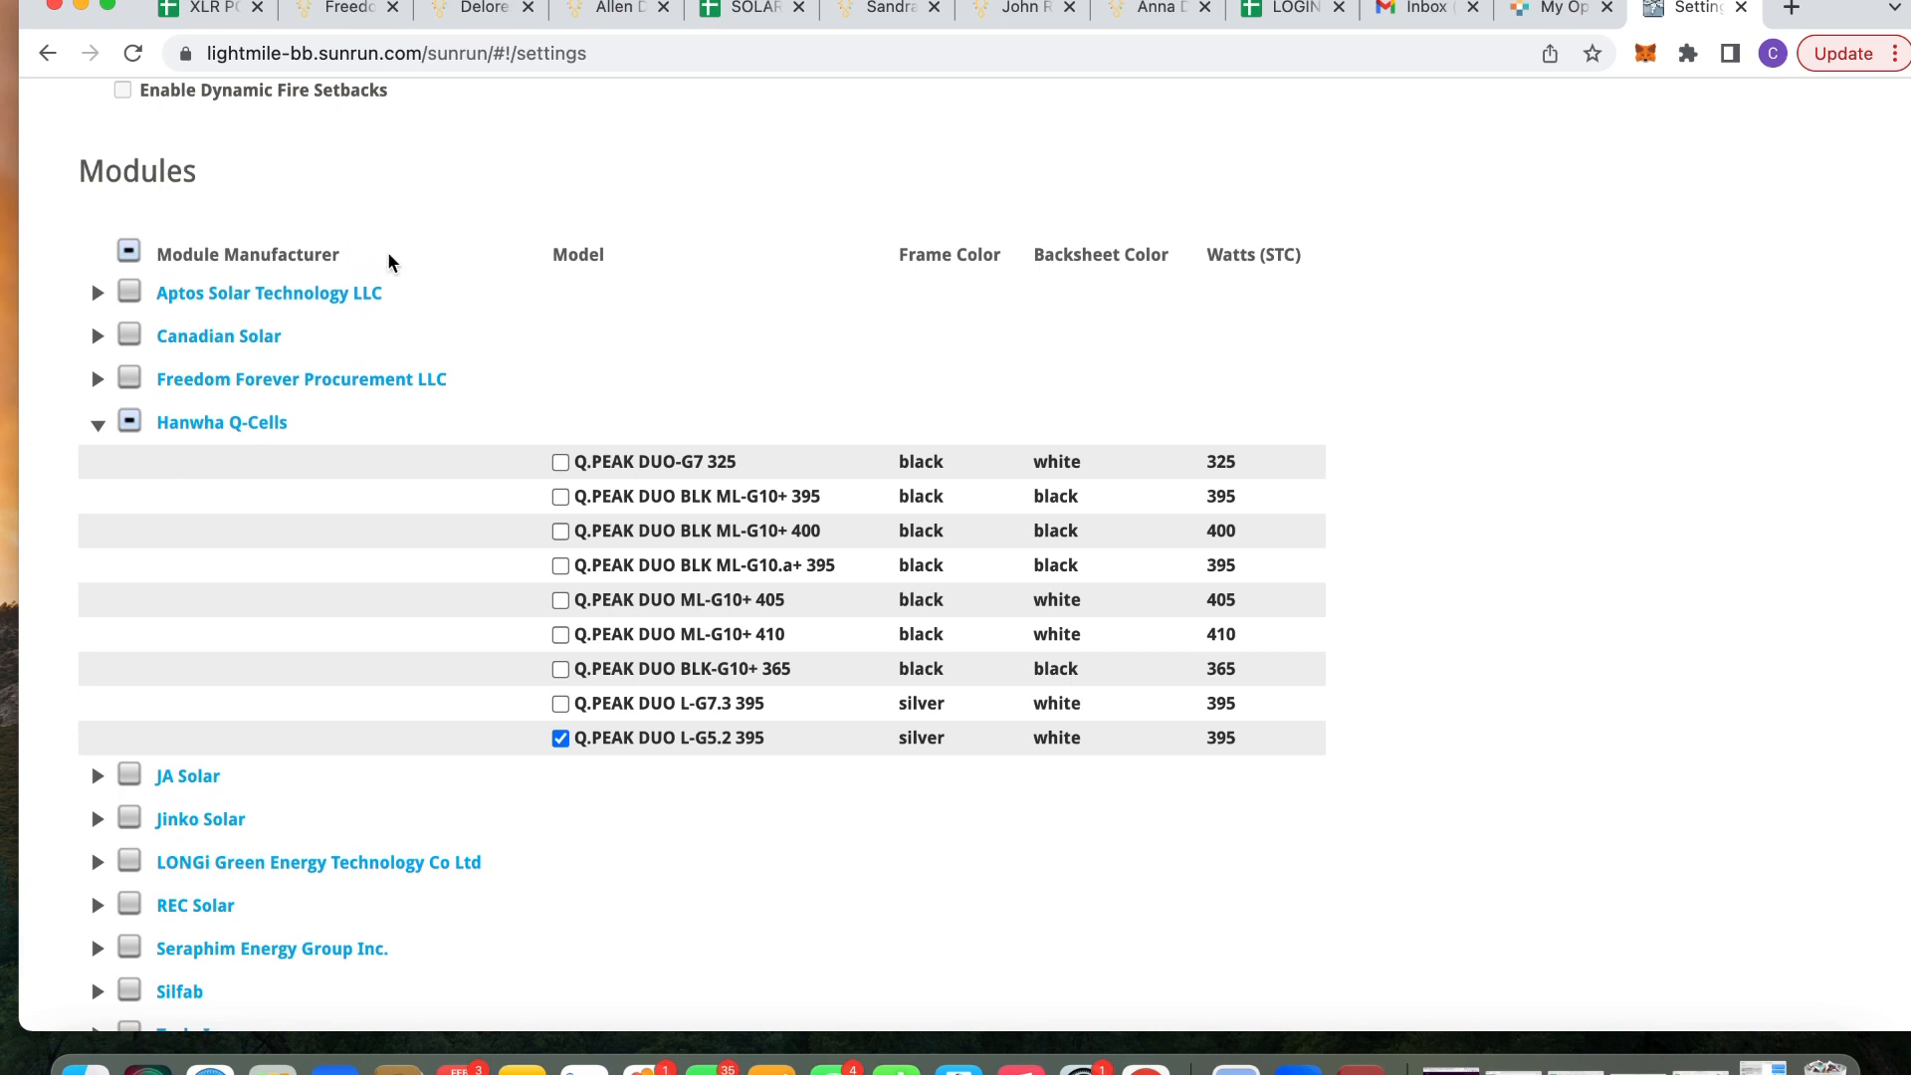
{"action": "scroll", "coordinate": [575, 388], "scroll_direction": "down", "scroll_amount": 2}
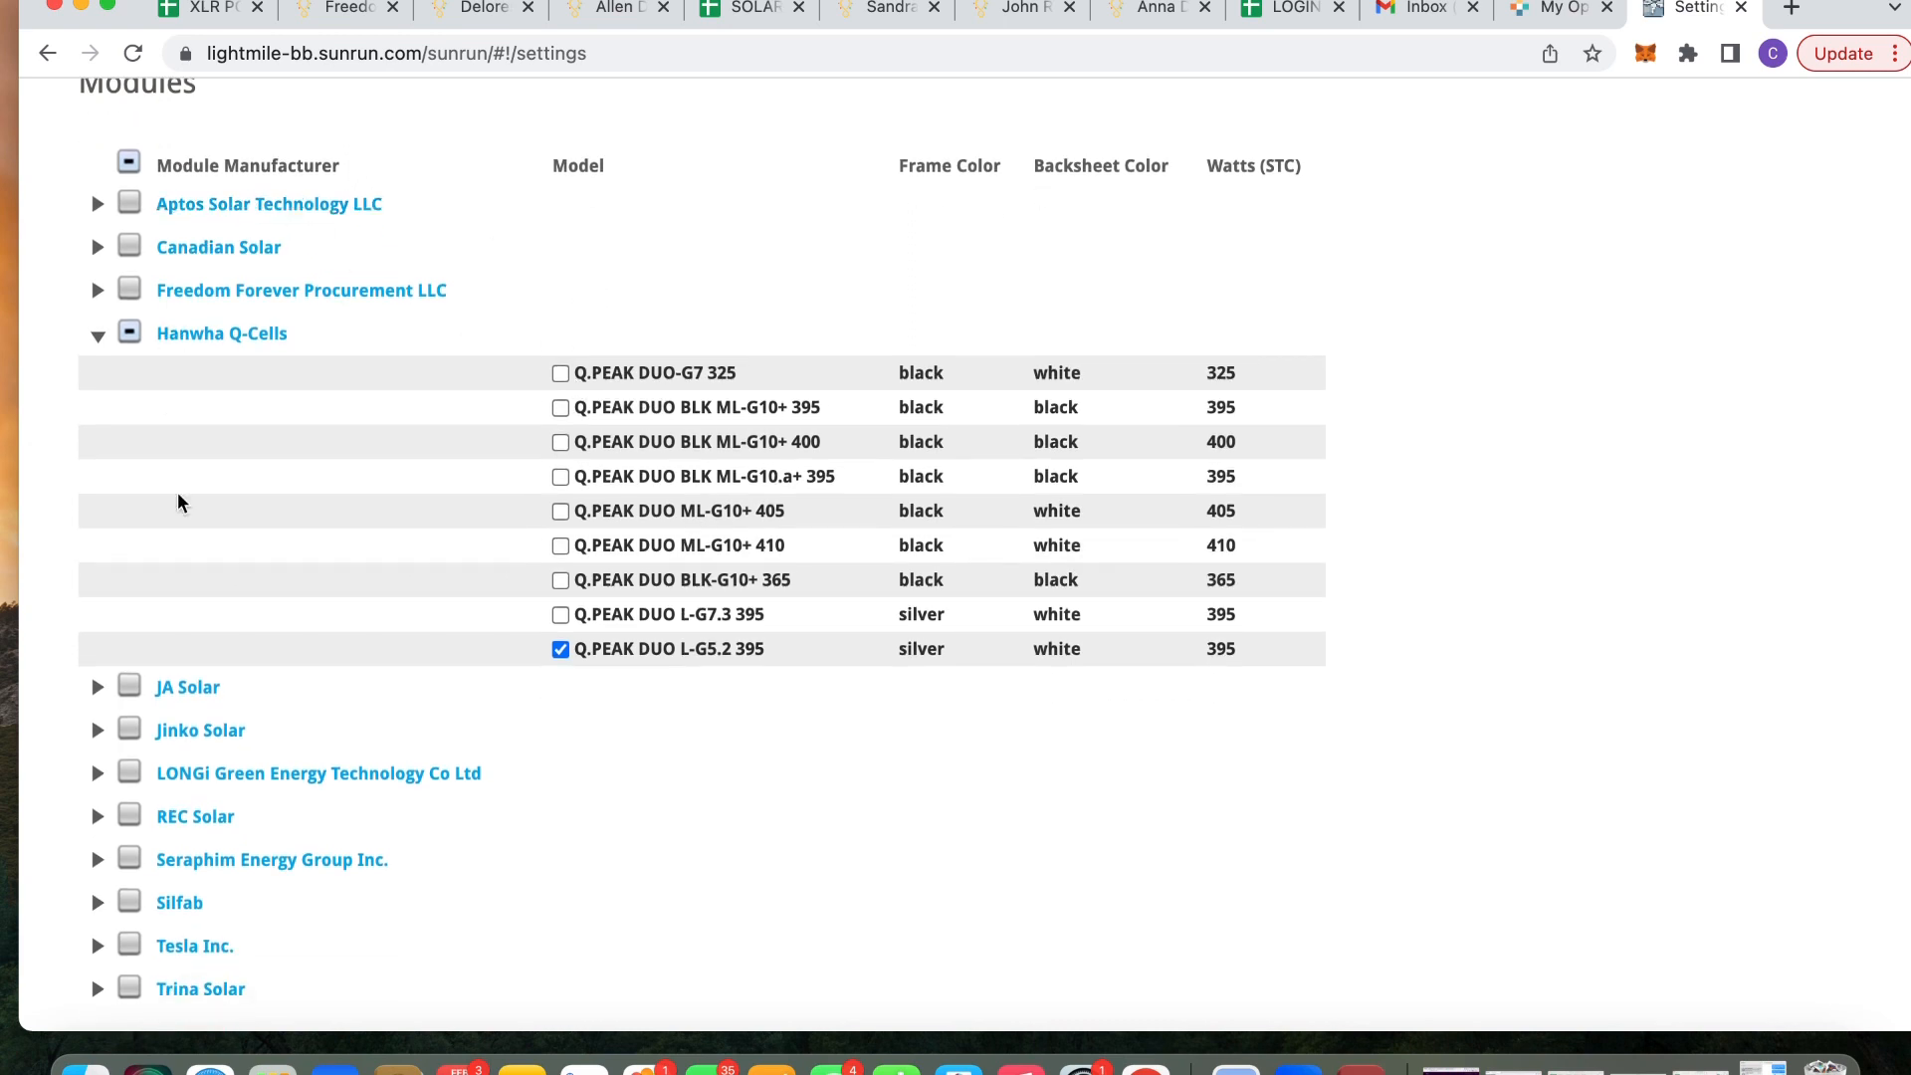
{"action": "scroll", "coordinate": [579, 556], "scroll_direction": "down", "scroll_amount": 9}
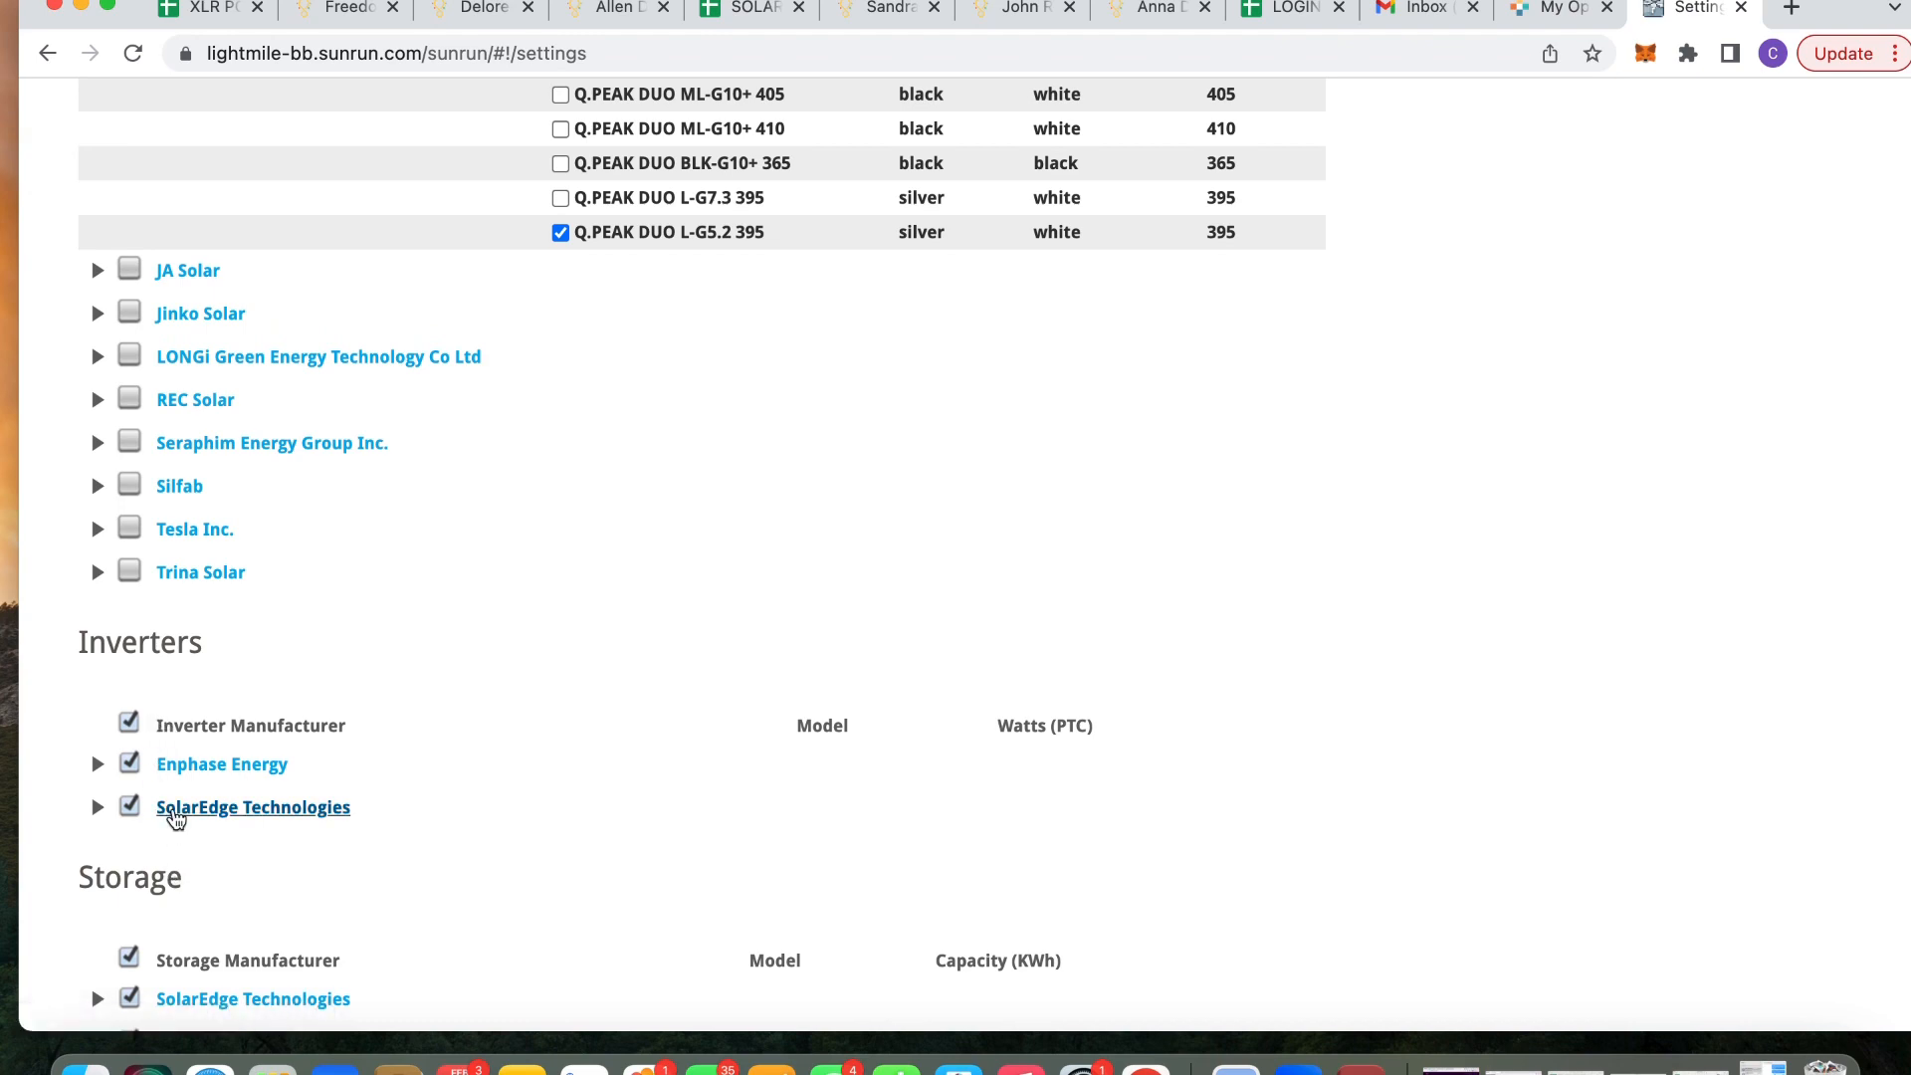
Exclude Enphase Energy inverters and generate the design options
{"action": "left_click", "coordinate": [132, 766]}
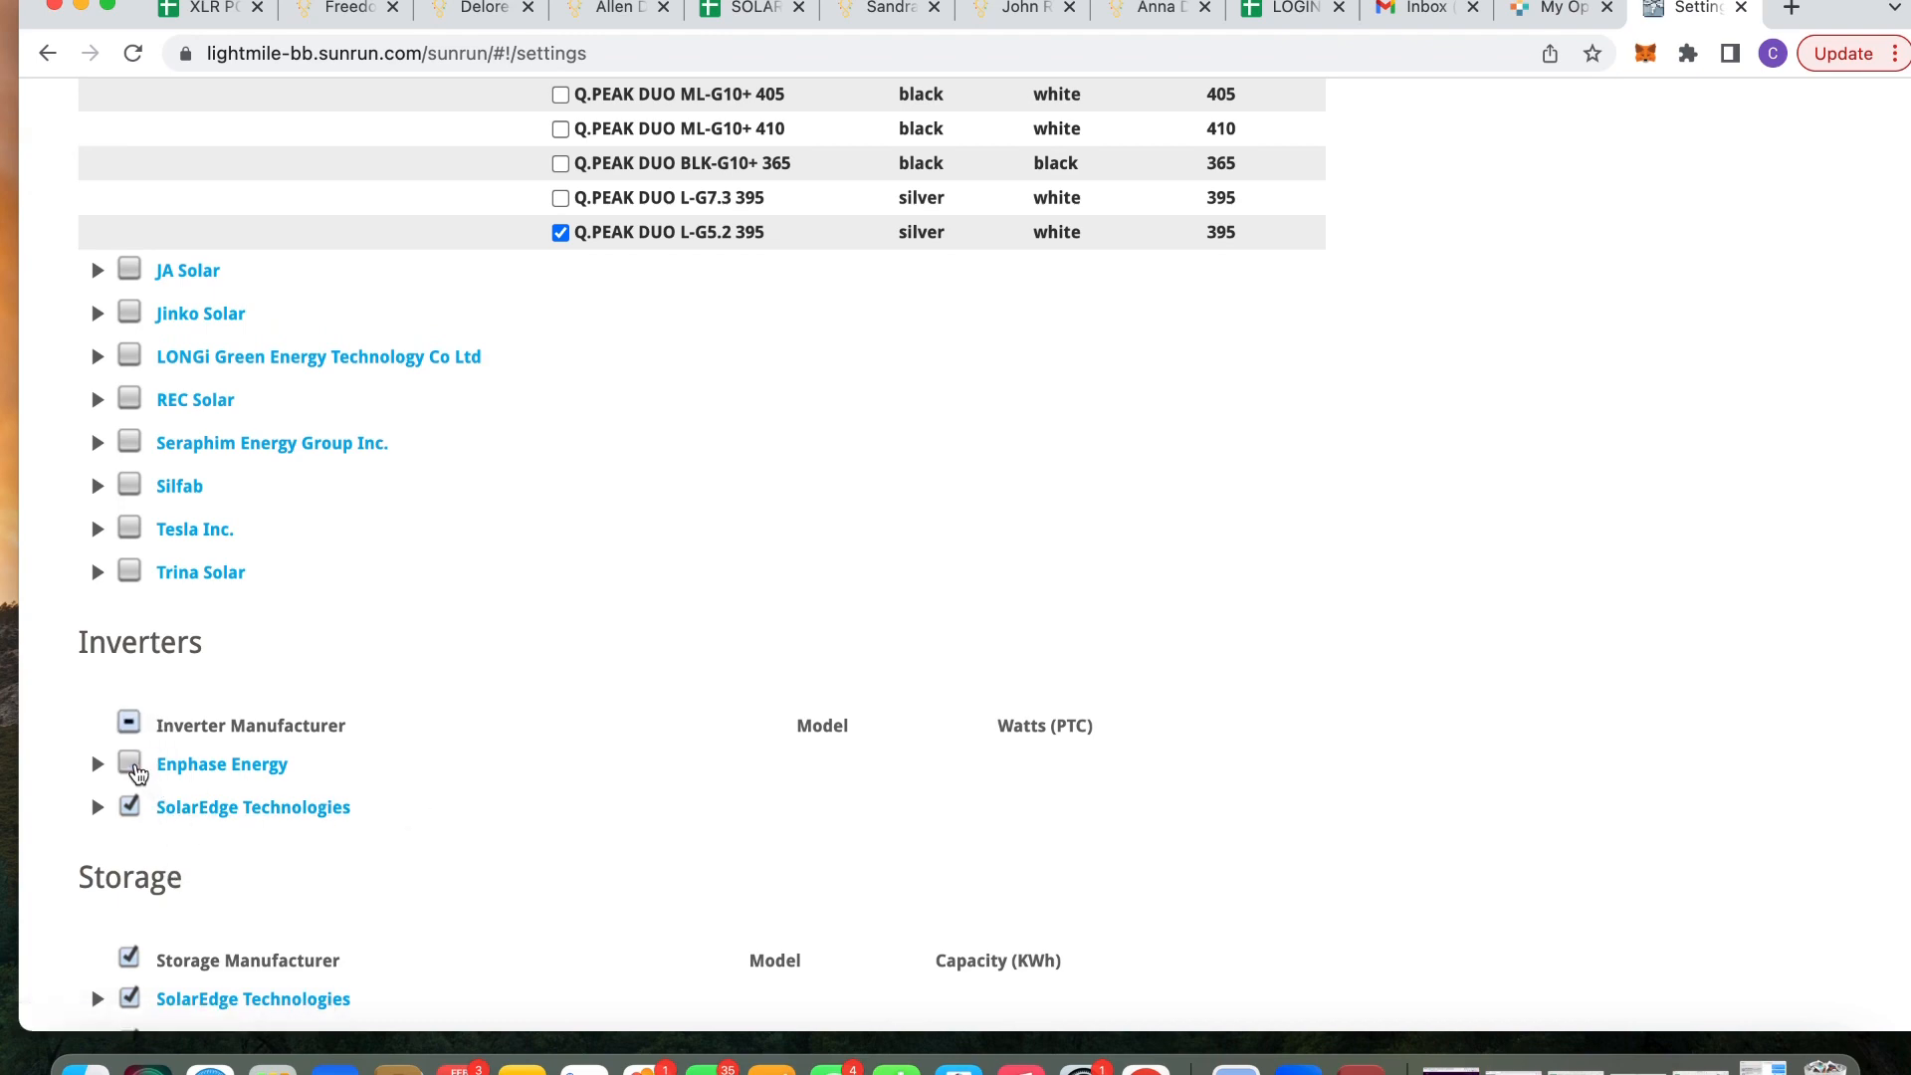
{"action": "scroll", "coordinate": [456, 615], "scroll_direction": "down", "scroll_amount": 1}
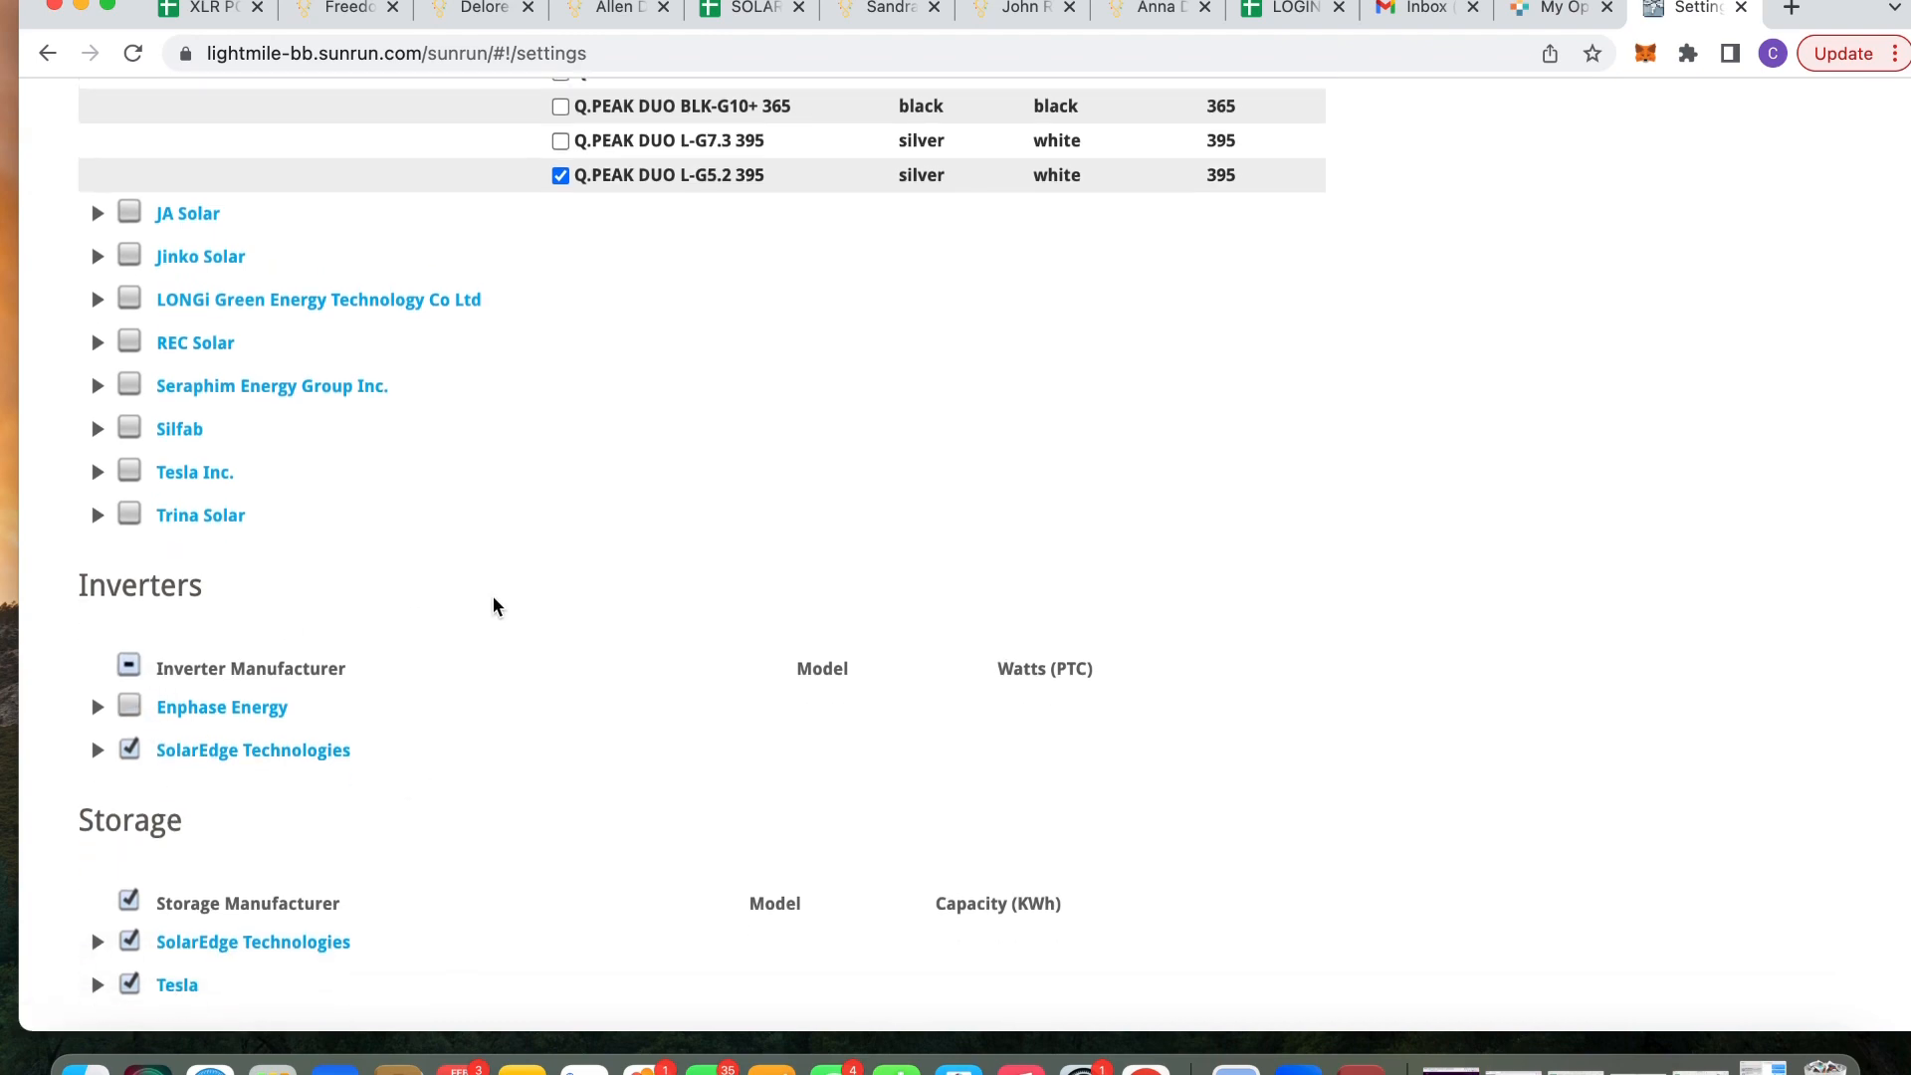
{"action": "scroll", "coordinate": [537, 563], "scroll_direction": "up", "scroll_amount": 15}
{"action": "scroll", "coordinate": [583, 528], "scroll_direction": "down", "scroll_amount": 1}
{"action": "left_click", "coordinate": [1777, 219]}
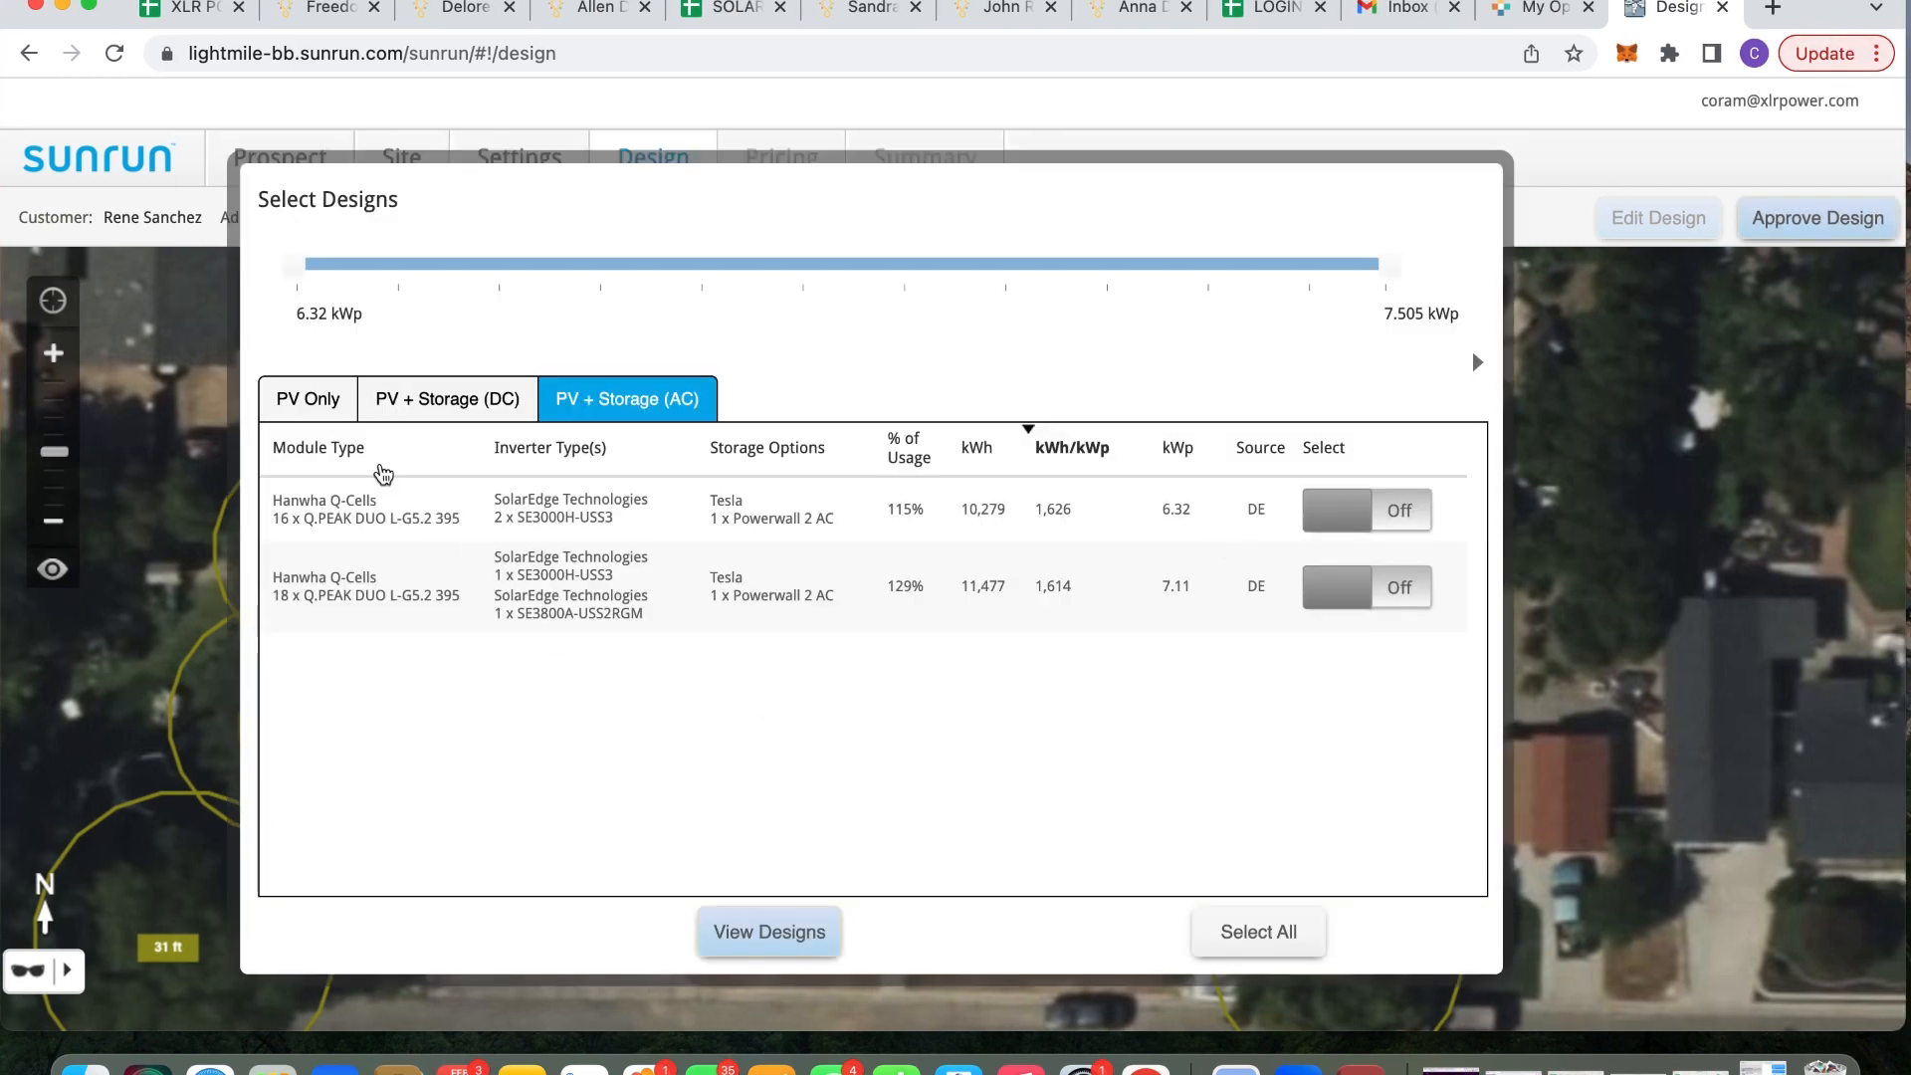
Show the first PV-only 16-panel, 6.32 kWp design on the roof map with its Design Summary
{"action": "left_click", "coordinate": [325, 409]}
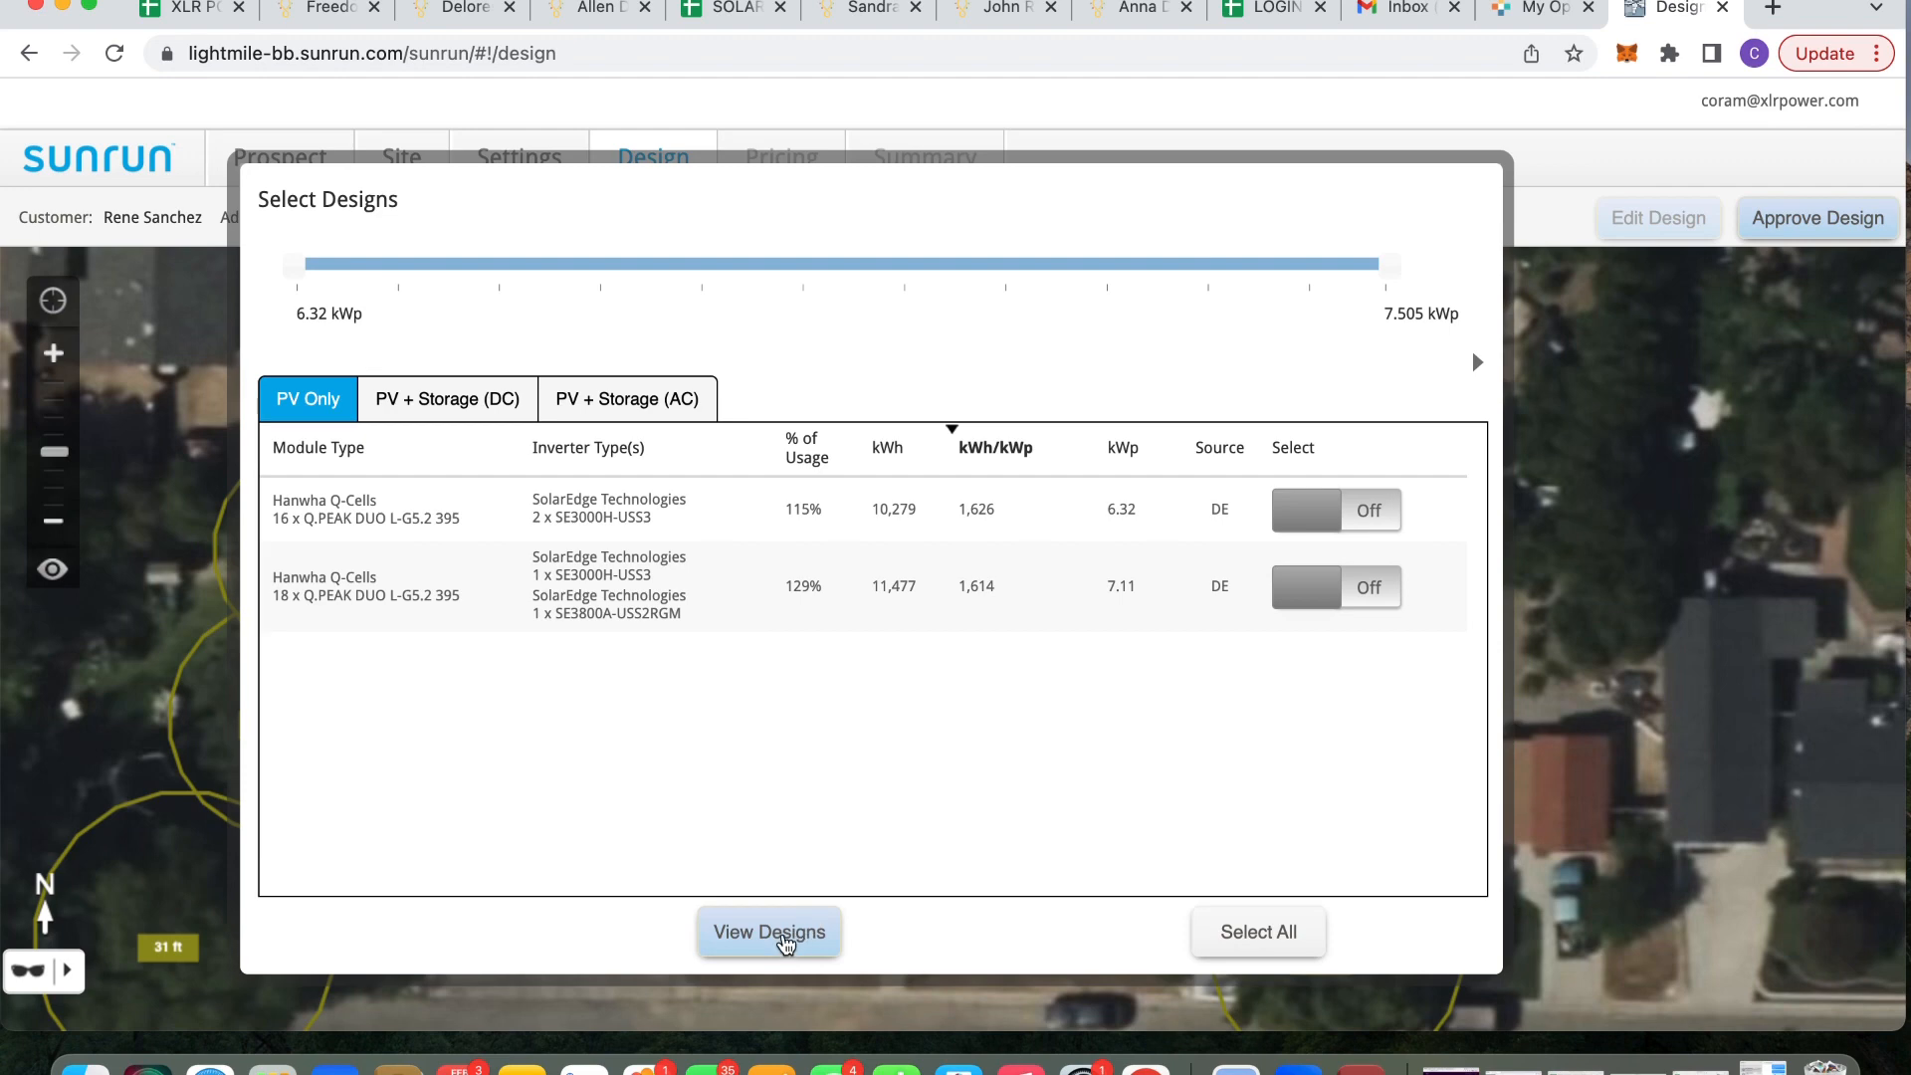
{"action": "left_click", "coordinate": [1331, 526]}
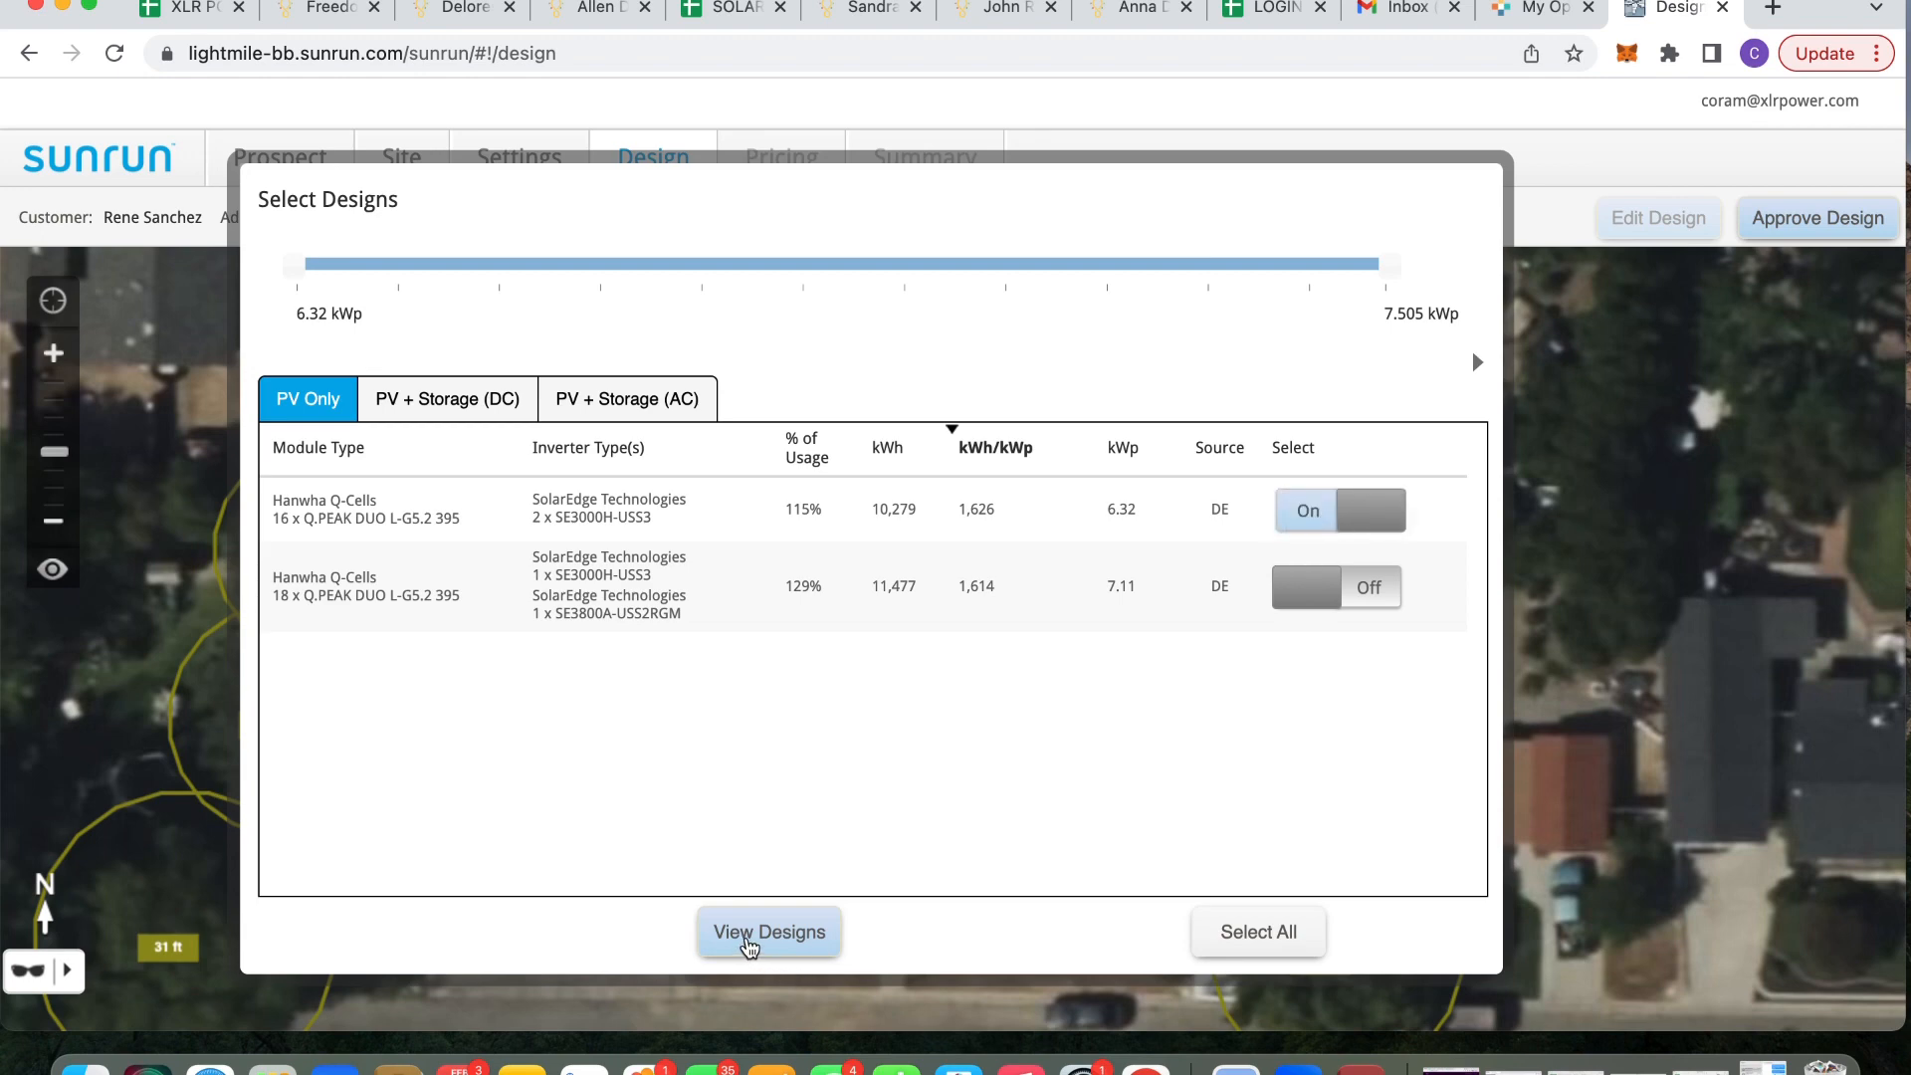
{"action": "left_click", "coordinate": [749, 941]}
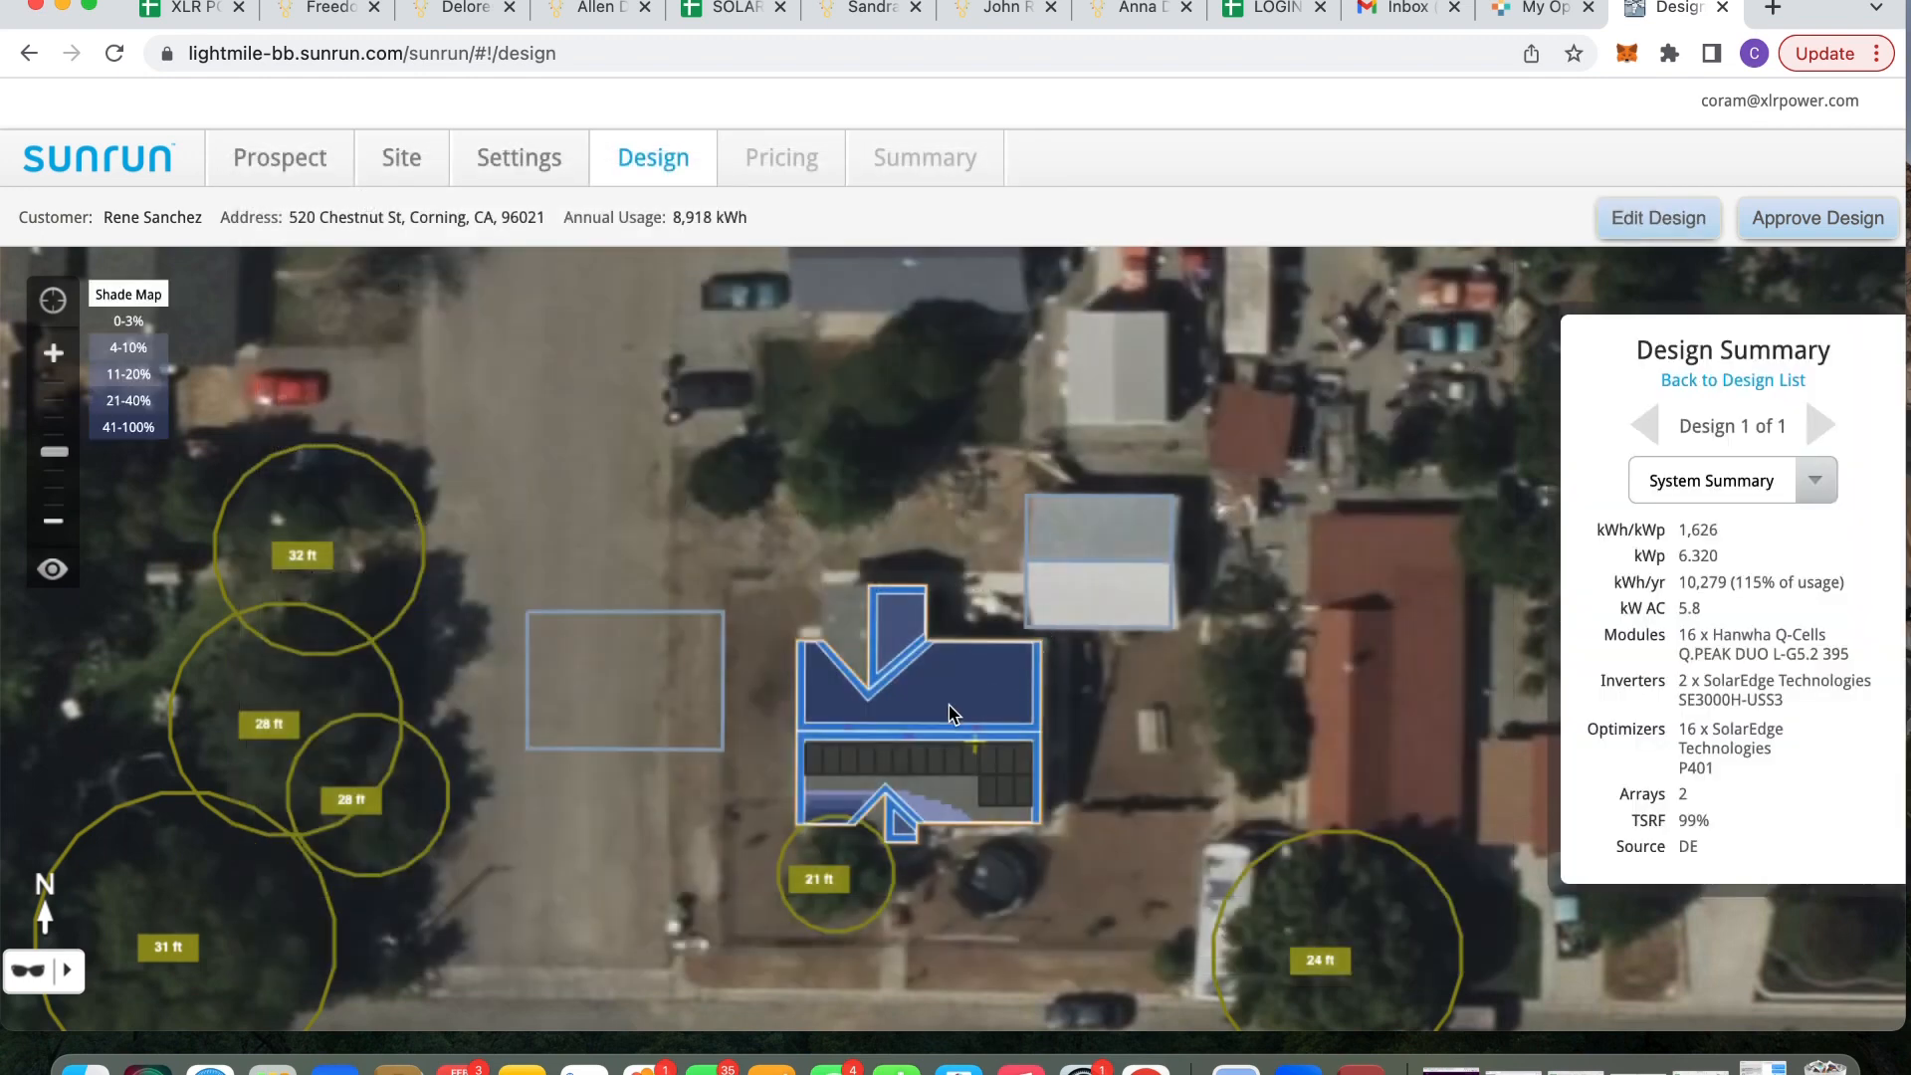
Change the Target Offset in Settings from 124% to 130%, making the target 11,593 kWh
{"action": "left_click", "coordinate": [530, 171]}
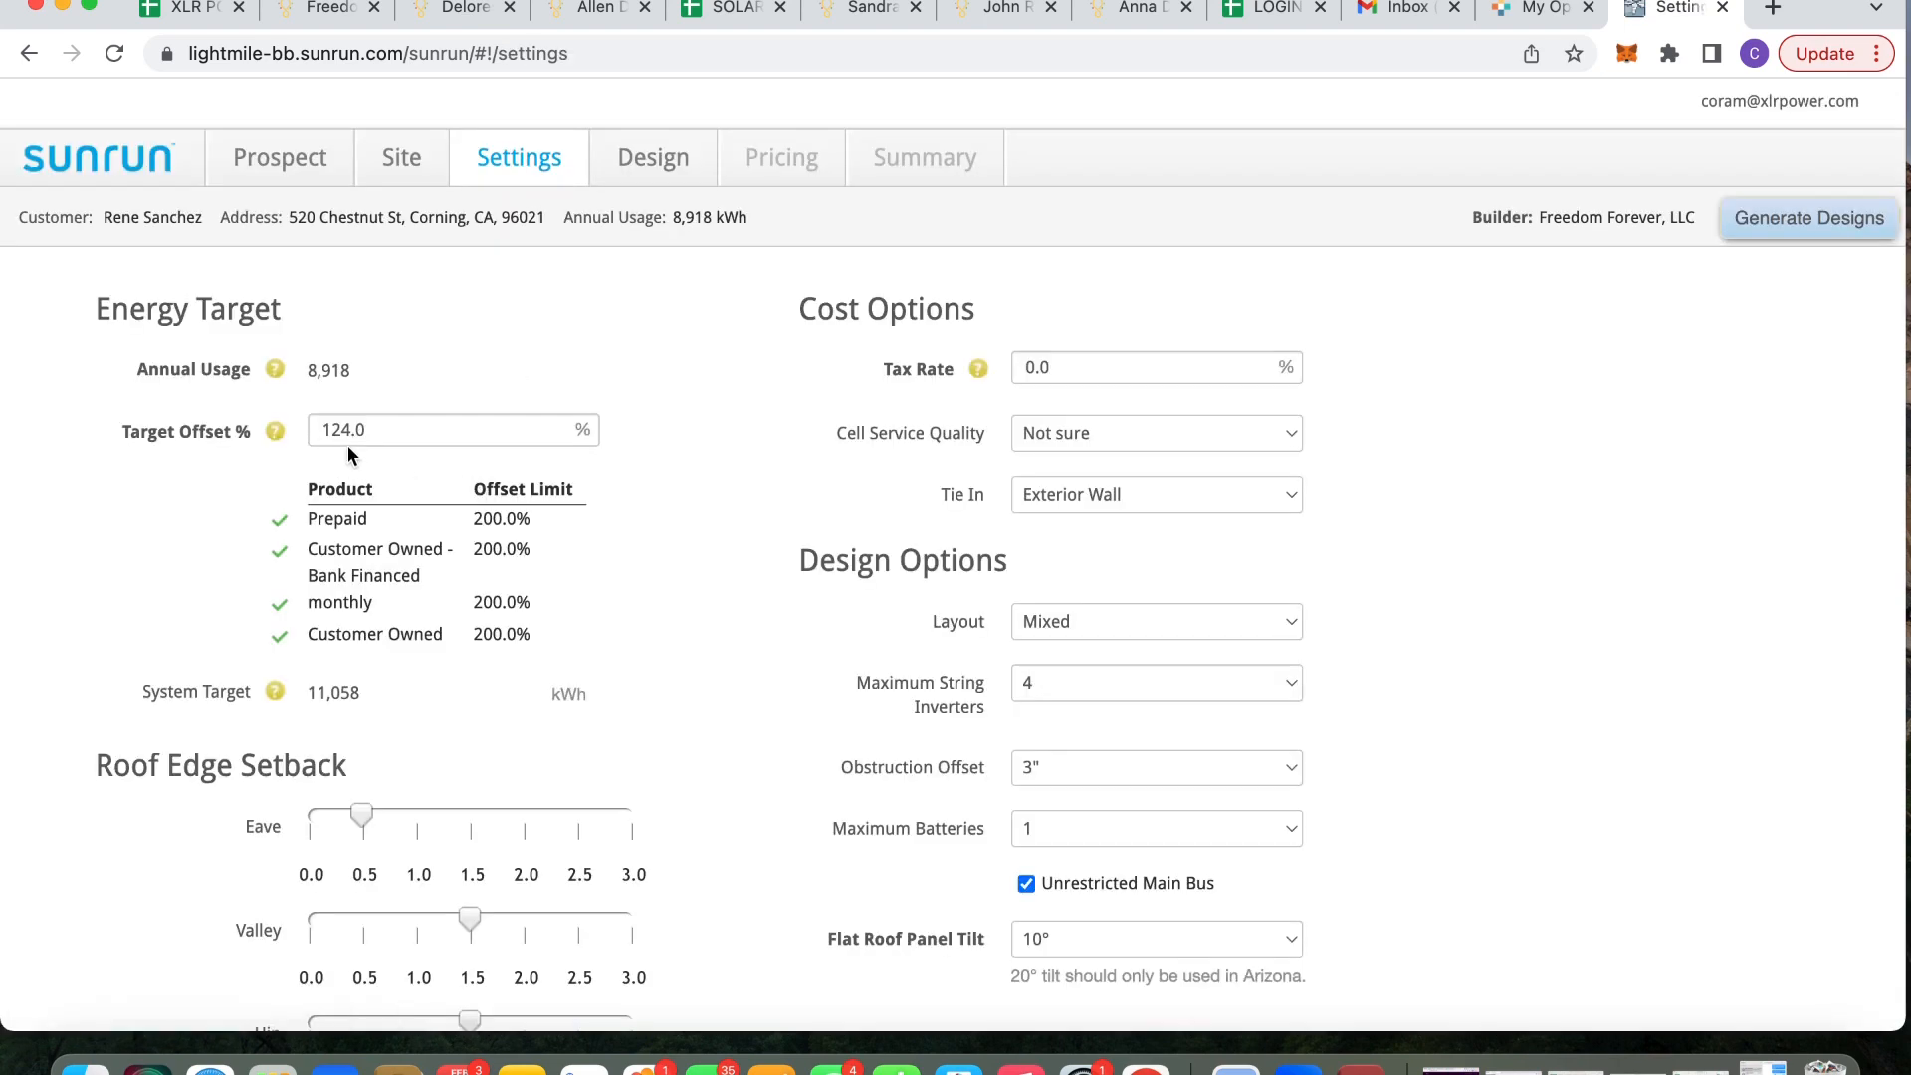
{"action": "double_click", "coordinate": [375, 431]}
{"action": "type", "text": "12"}
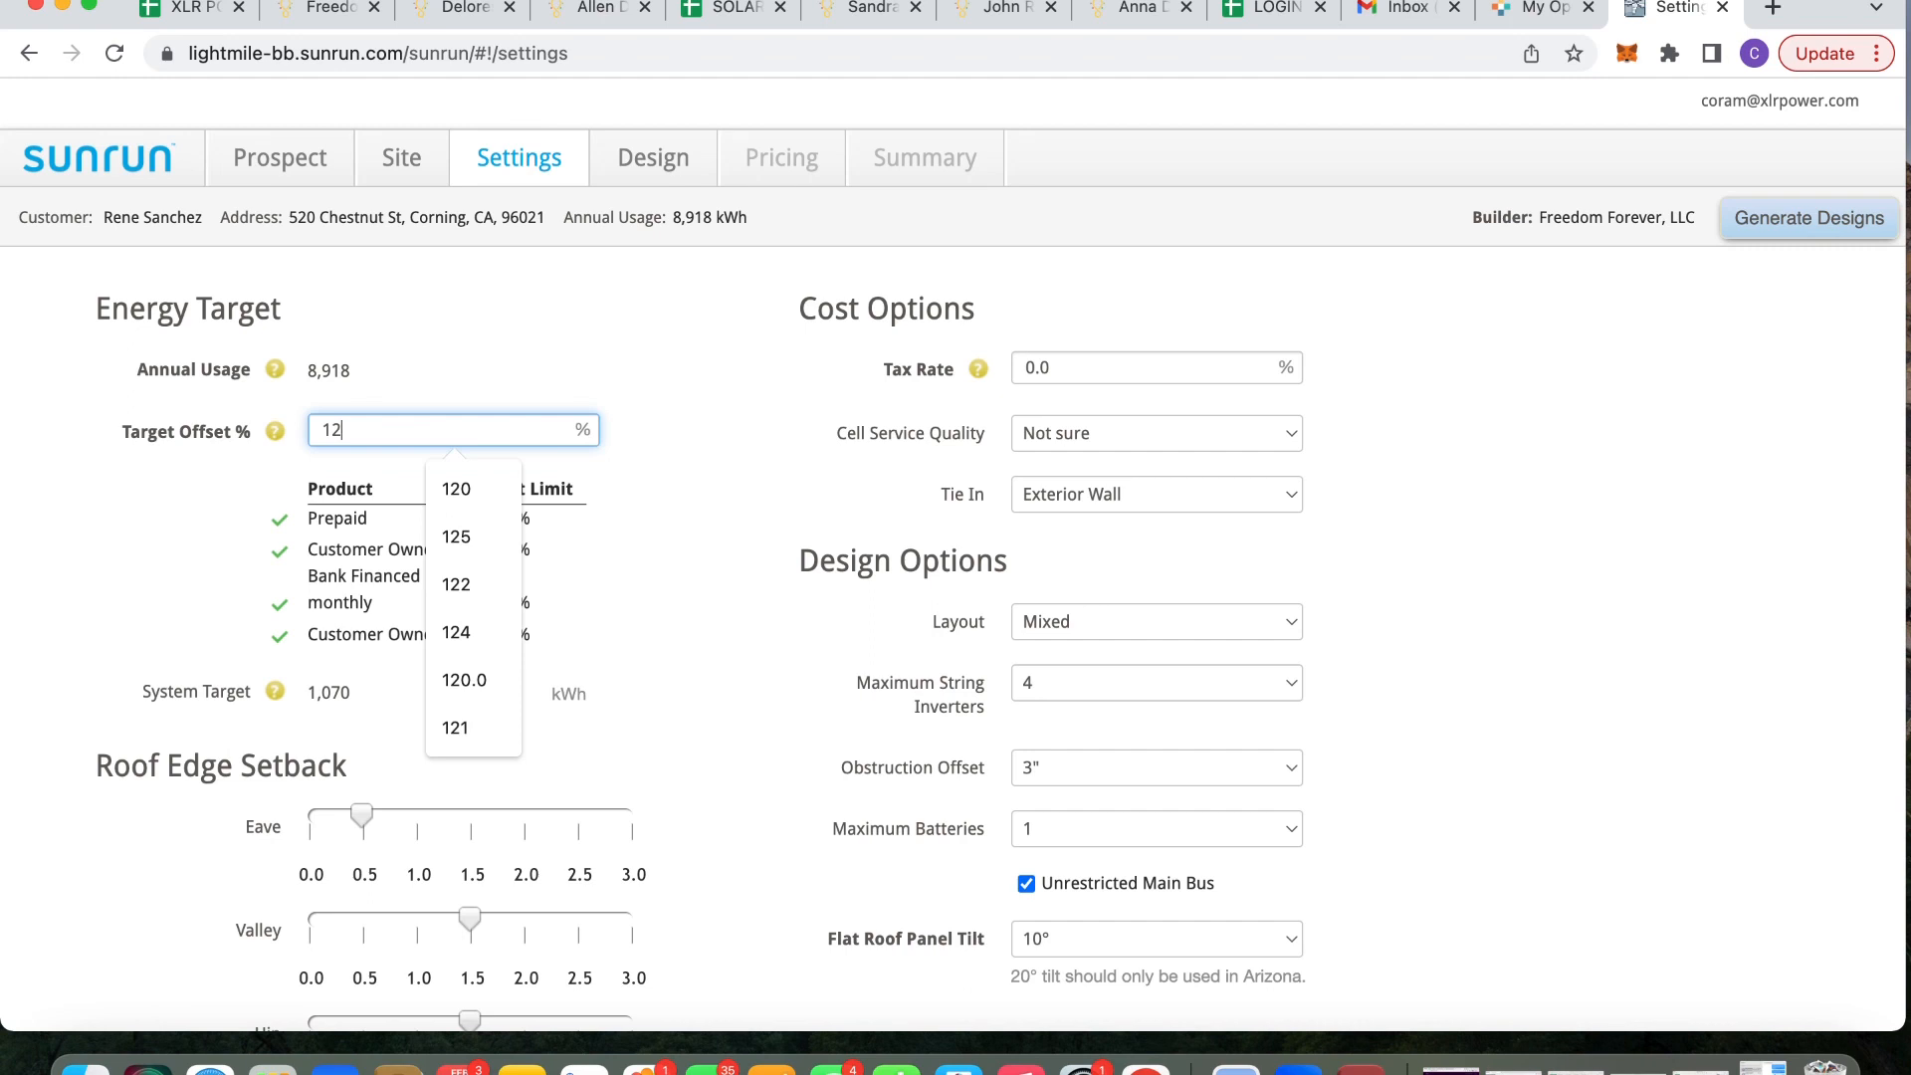
{"action": "key", "text": "BackSpace"}
{"action": "key", "text": "BackSpace"}
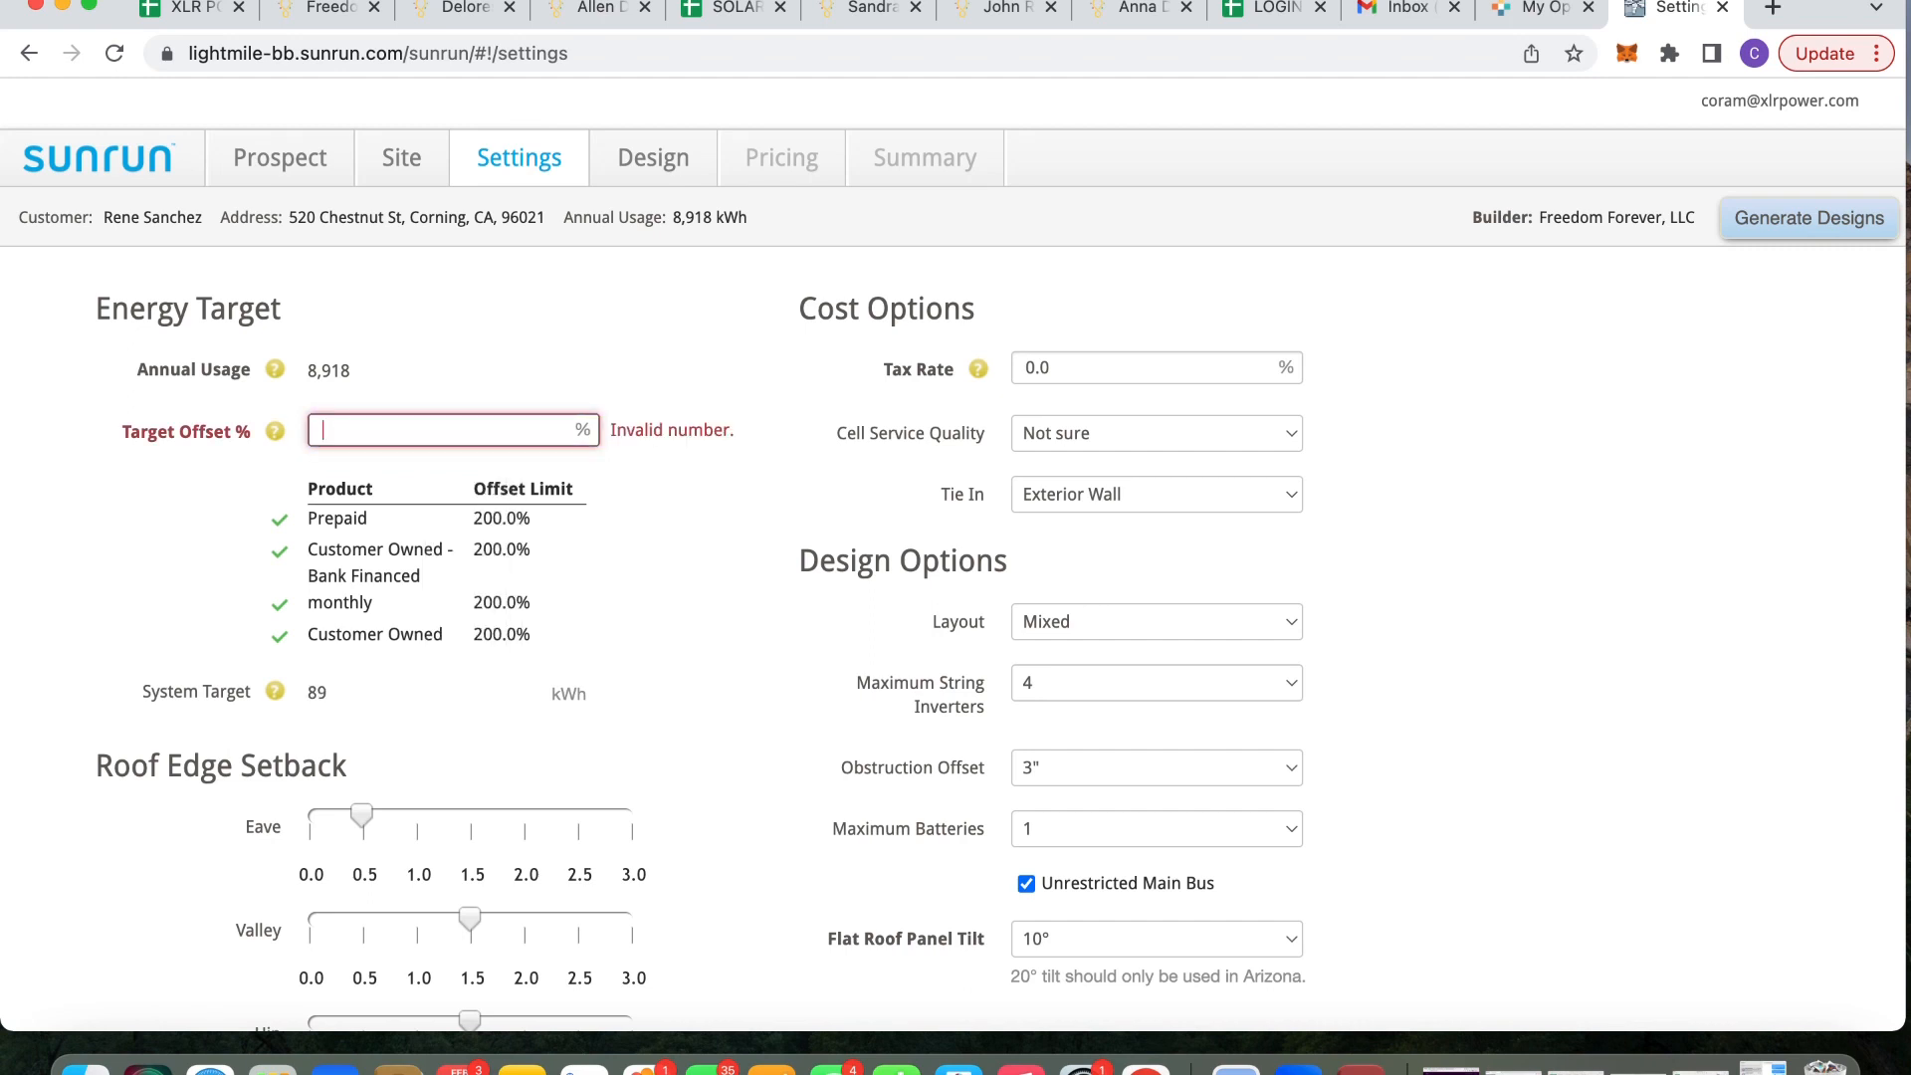
{"action": "type", "text": "13"}
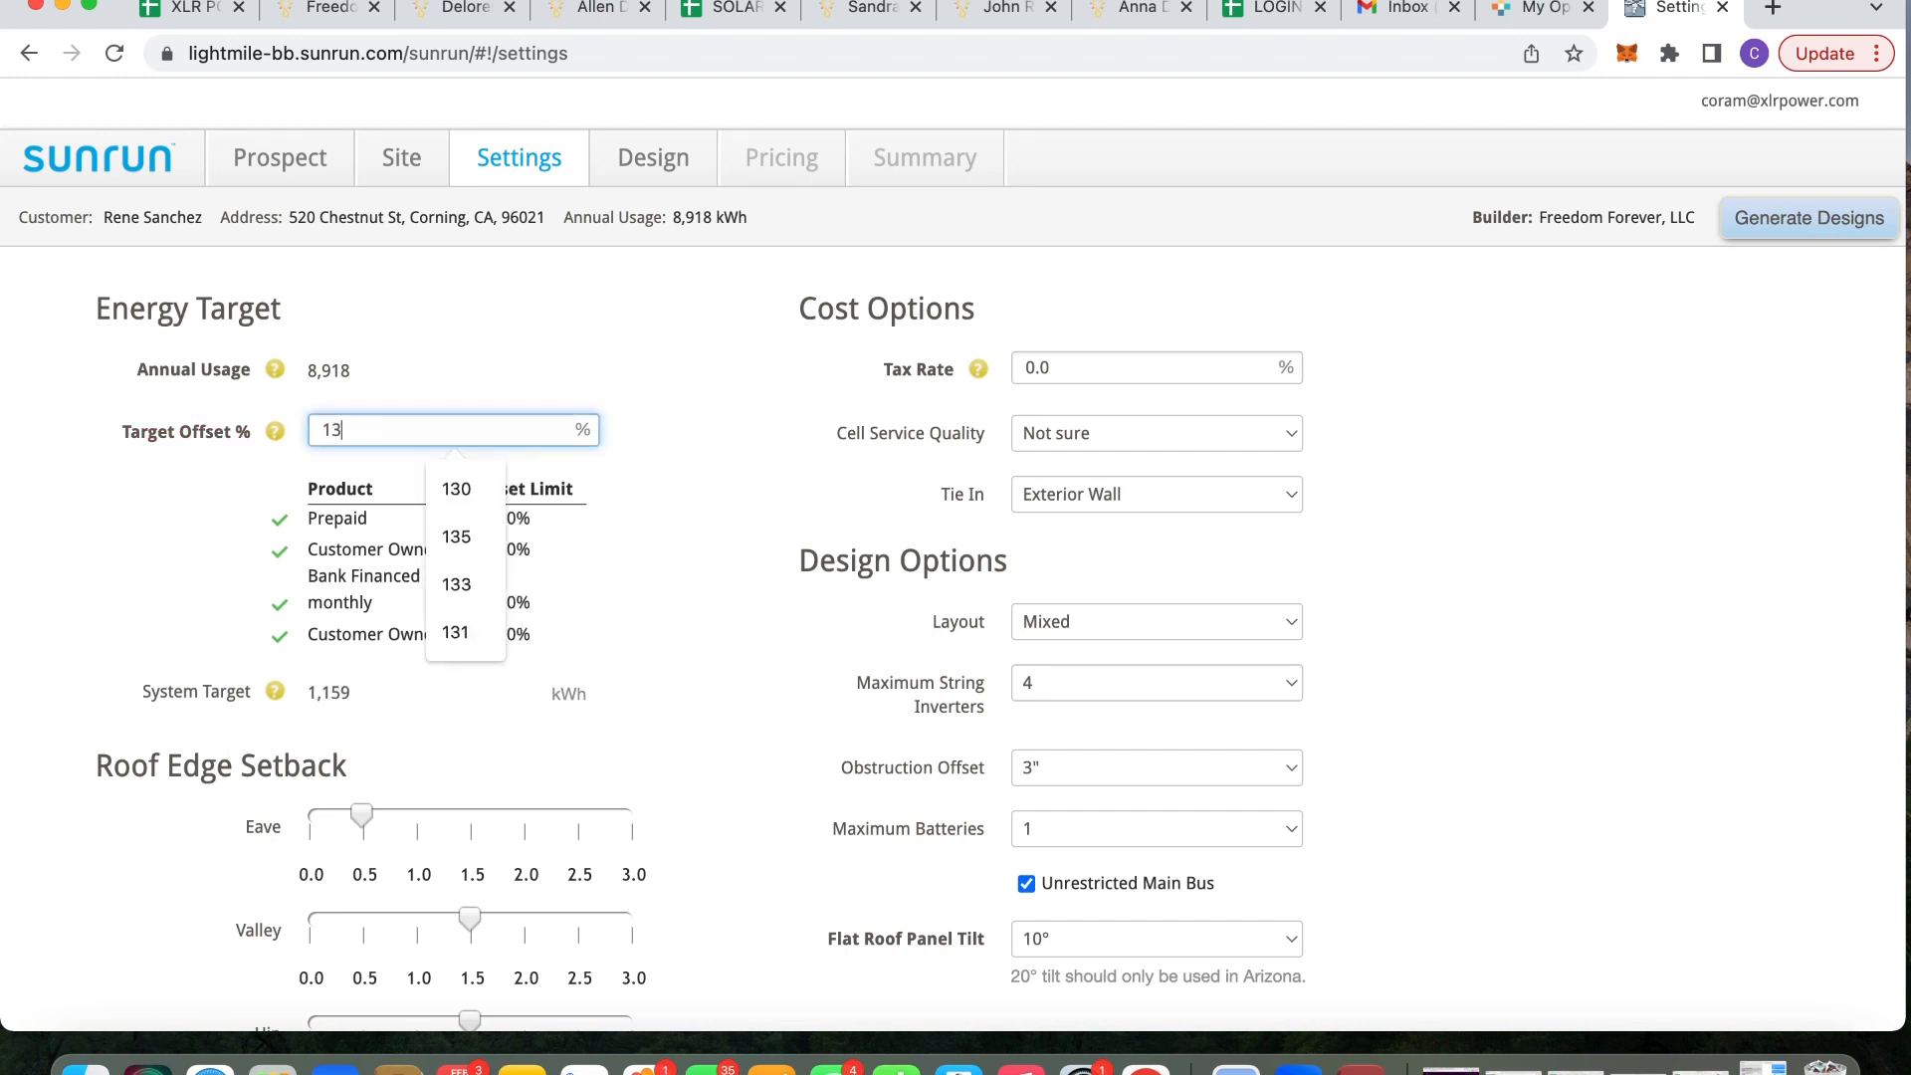
{"action": "type", "text": "0"}
{"action": "key", "text": "BackSpace"}
{"action": "key", "text": "BackSpace"}
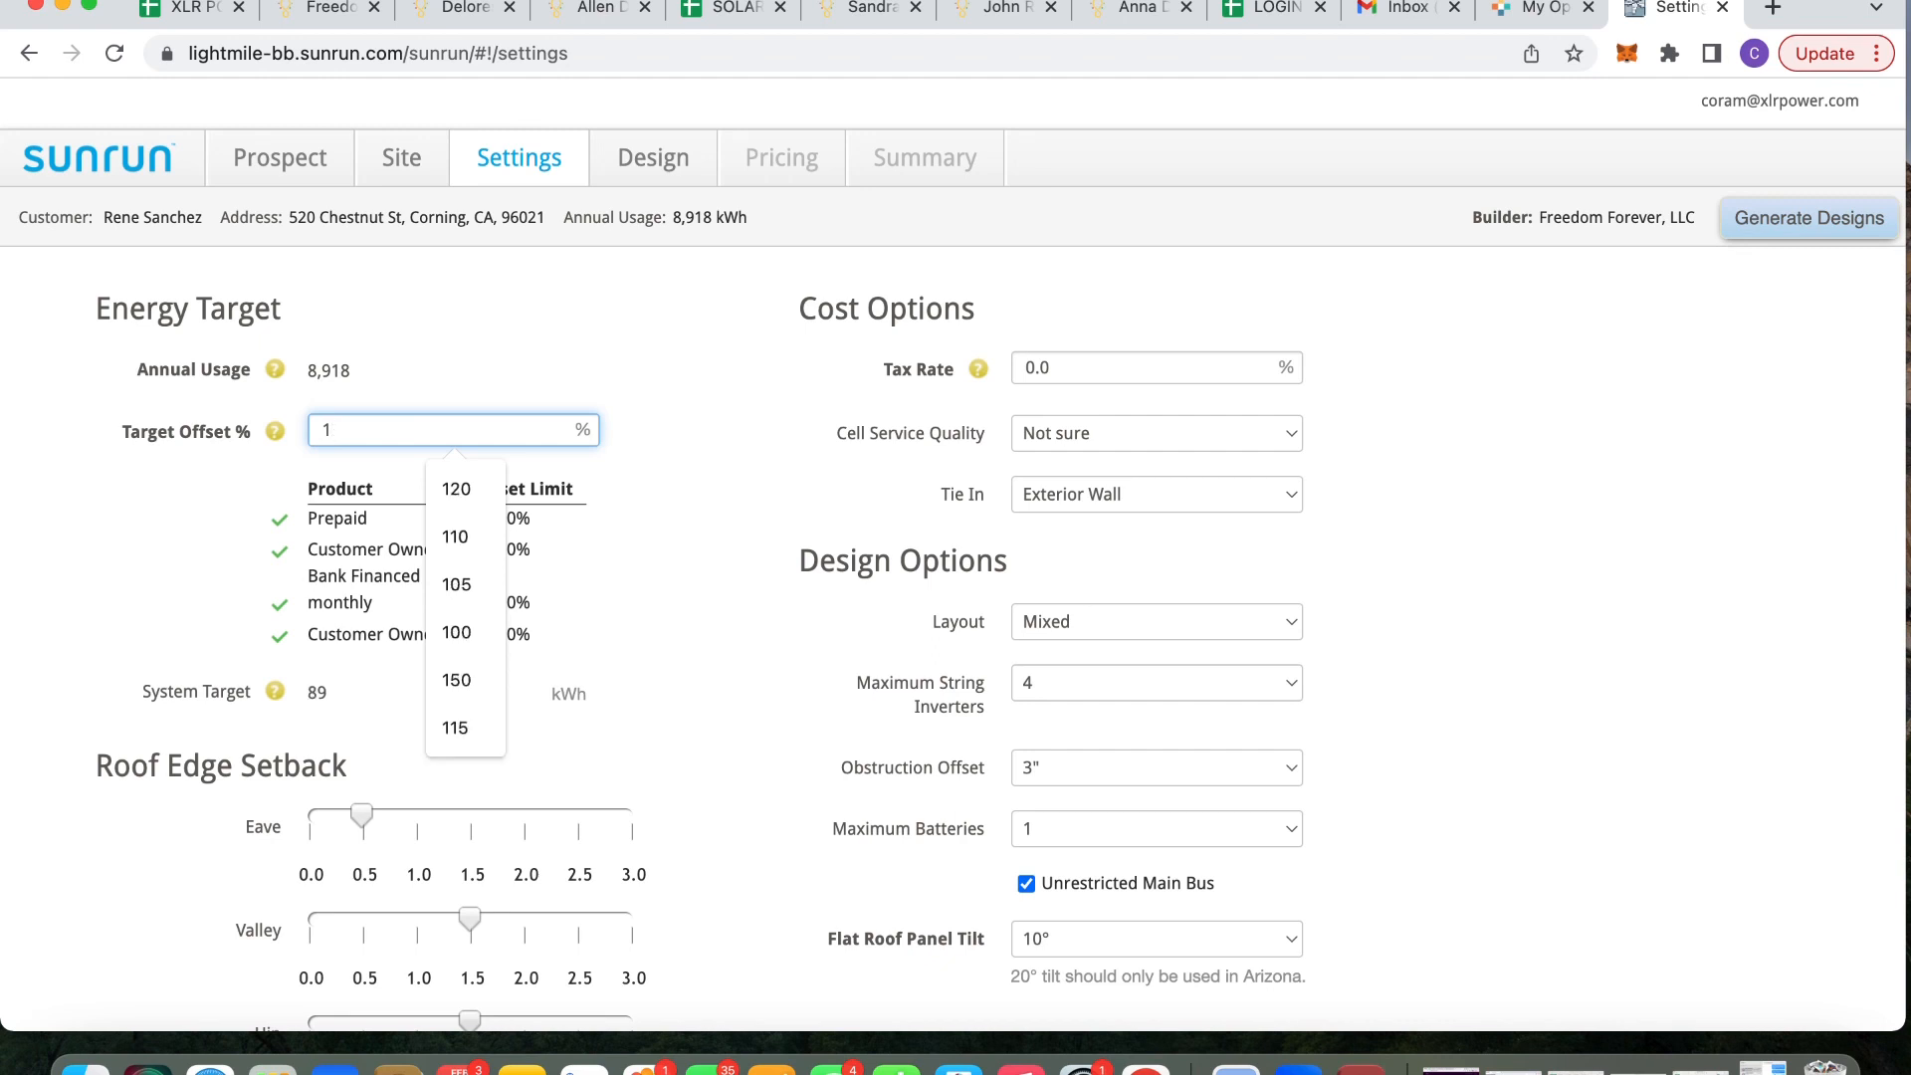
{"action": "type", "text": "28"}
{"action": "key", "text": "BackSpace"}
{"action": "key", "text": "BackSpace"}
{"action": "type", "text": "30"}
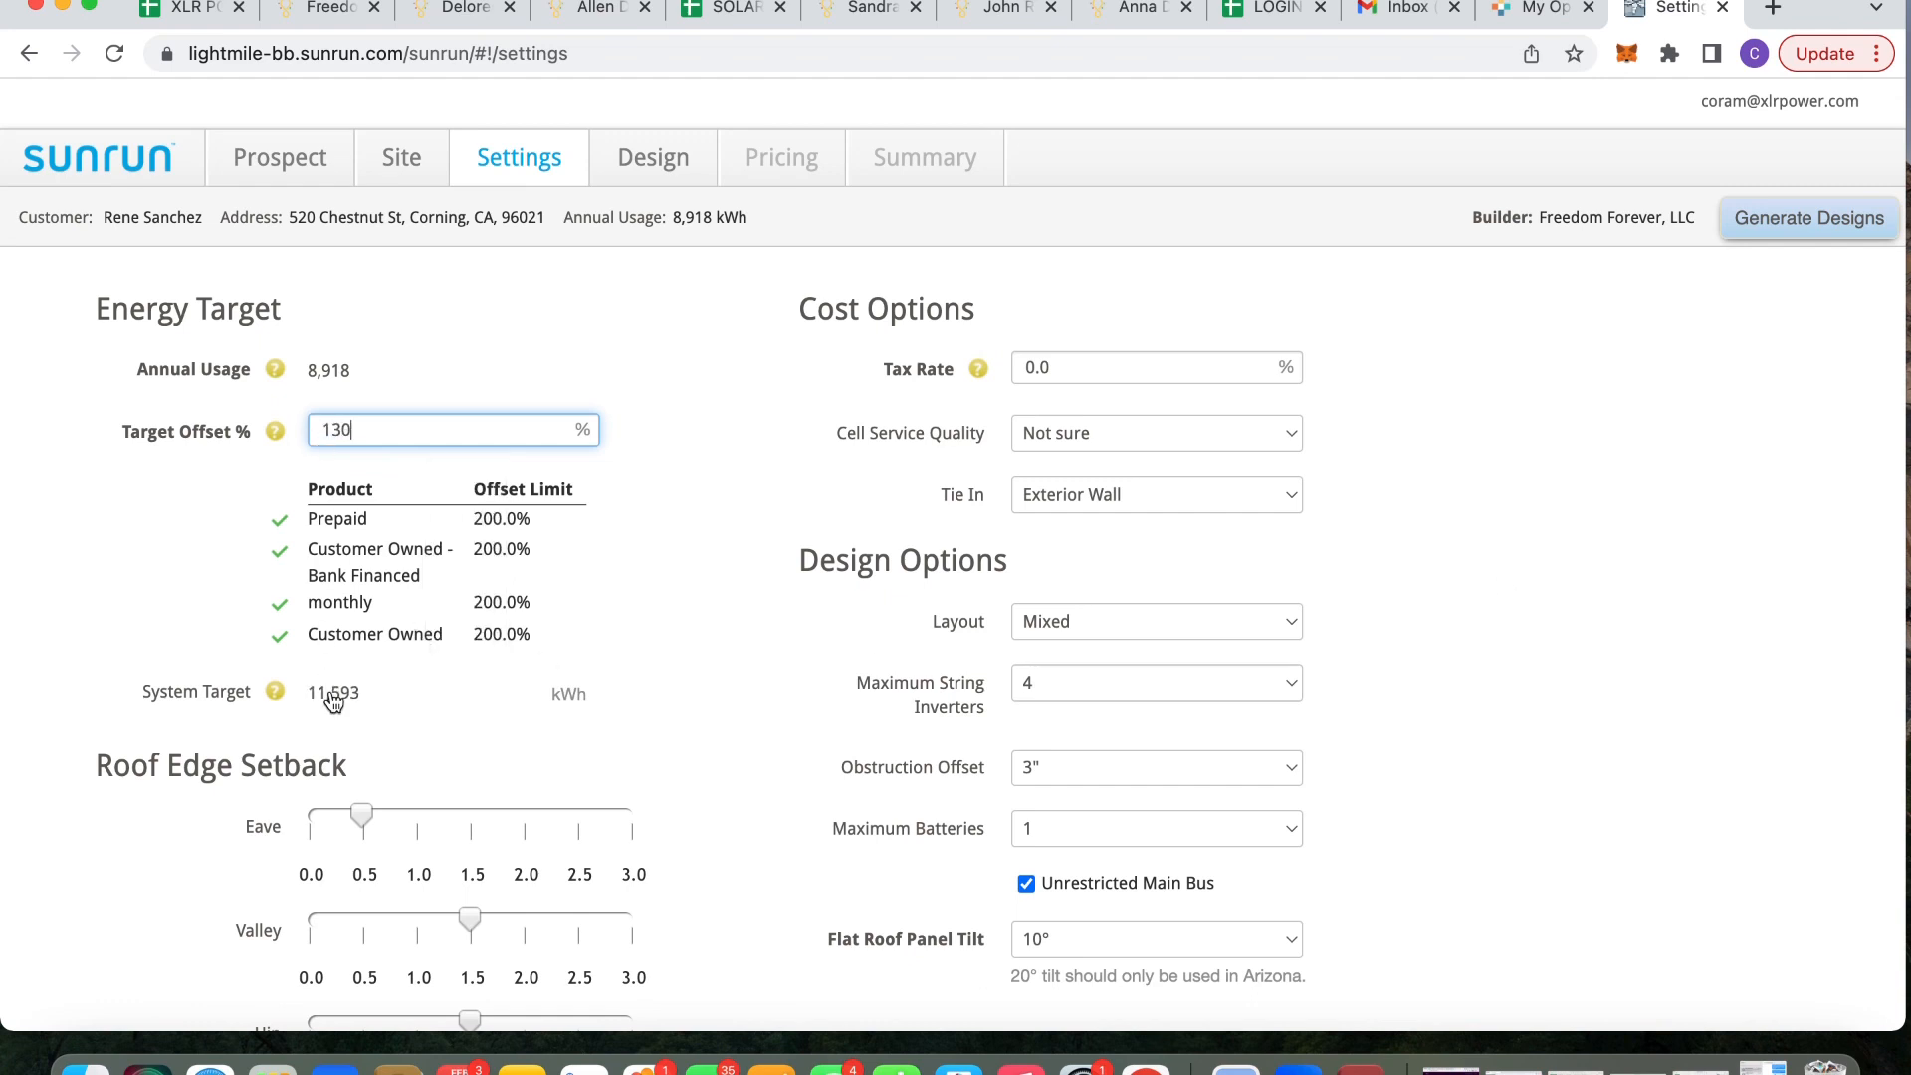
Regenerate designs and select the PV-only 17-panel, 6.71 kWp option
{"action": "left_click", "coordinate": [1773, 236]}
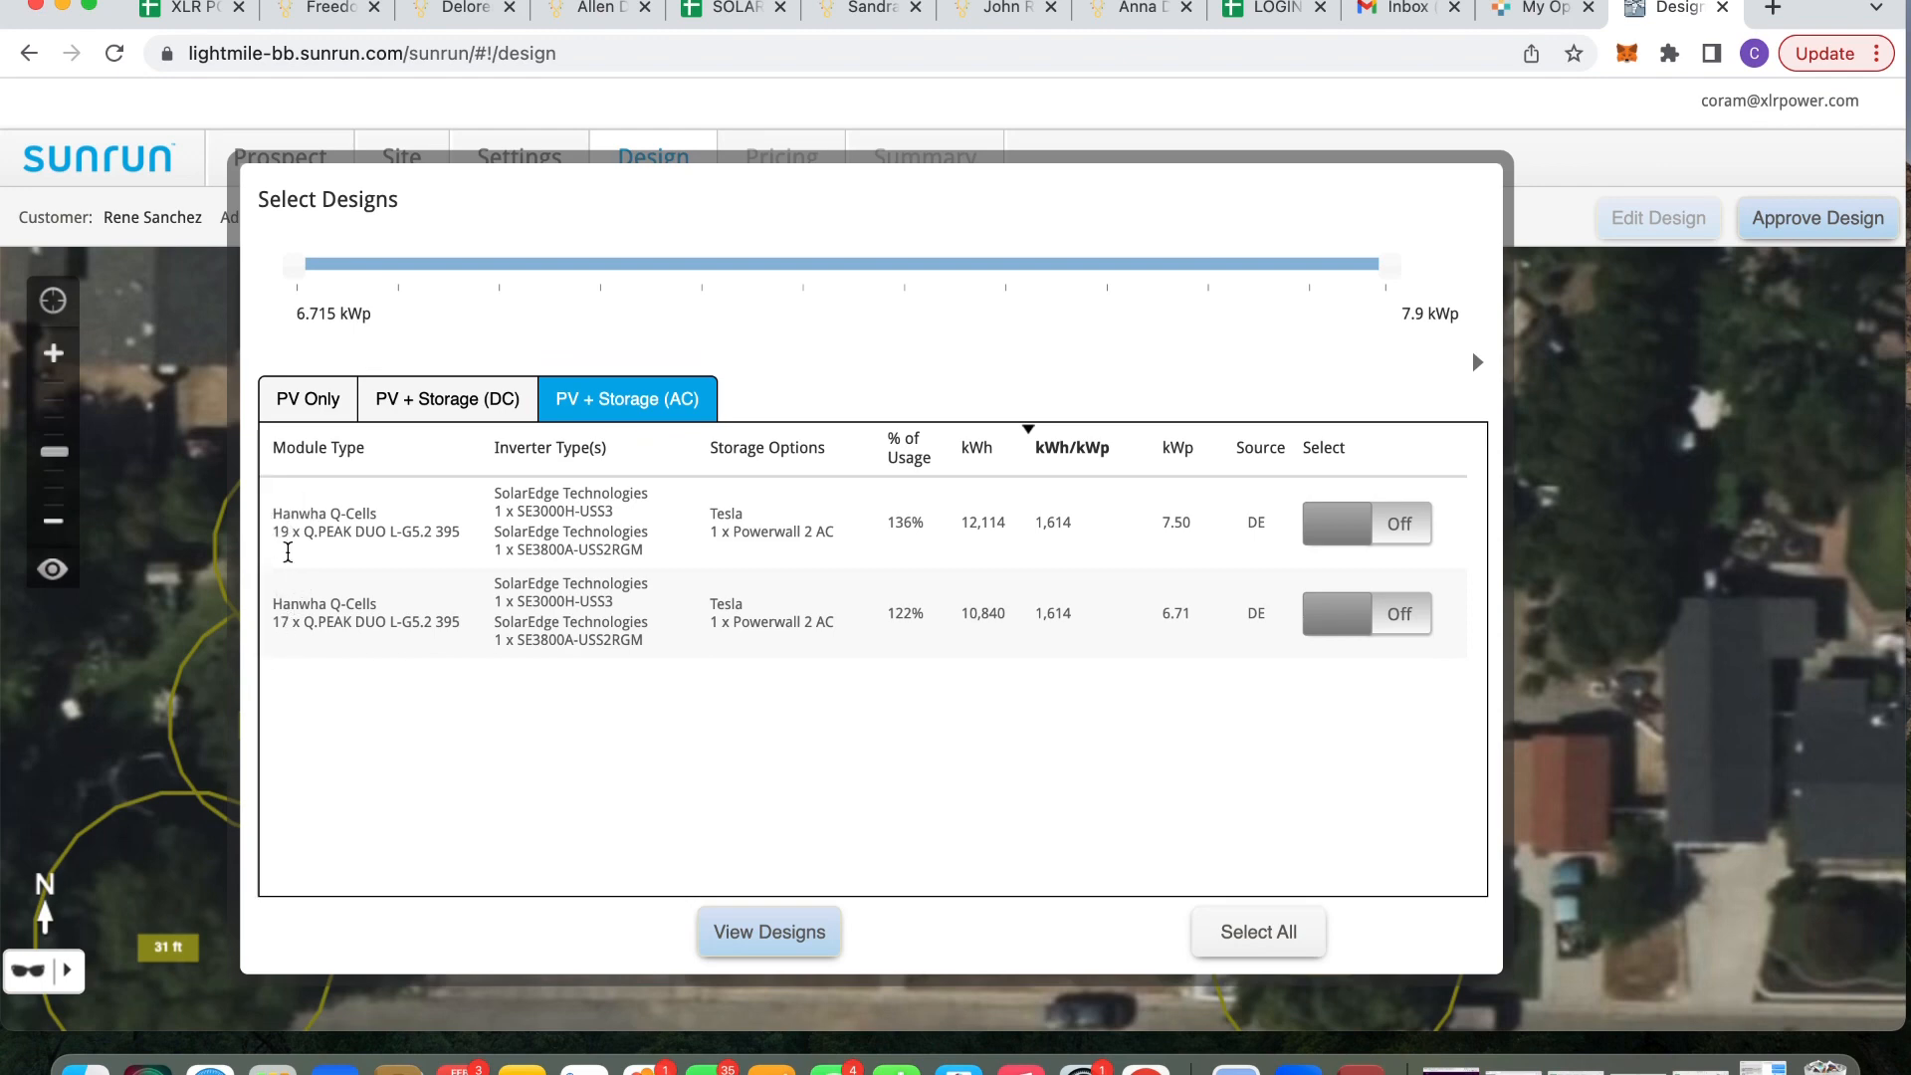
{"action": "left_click", "coordinate": [301, 404]}
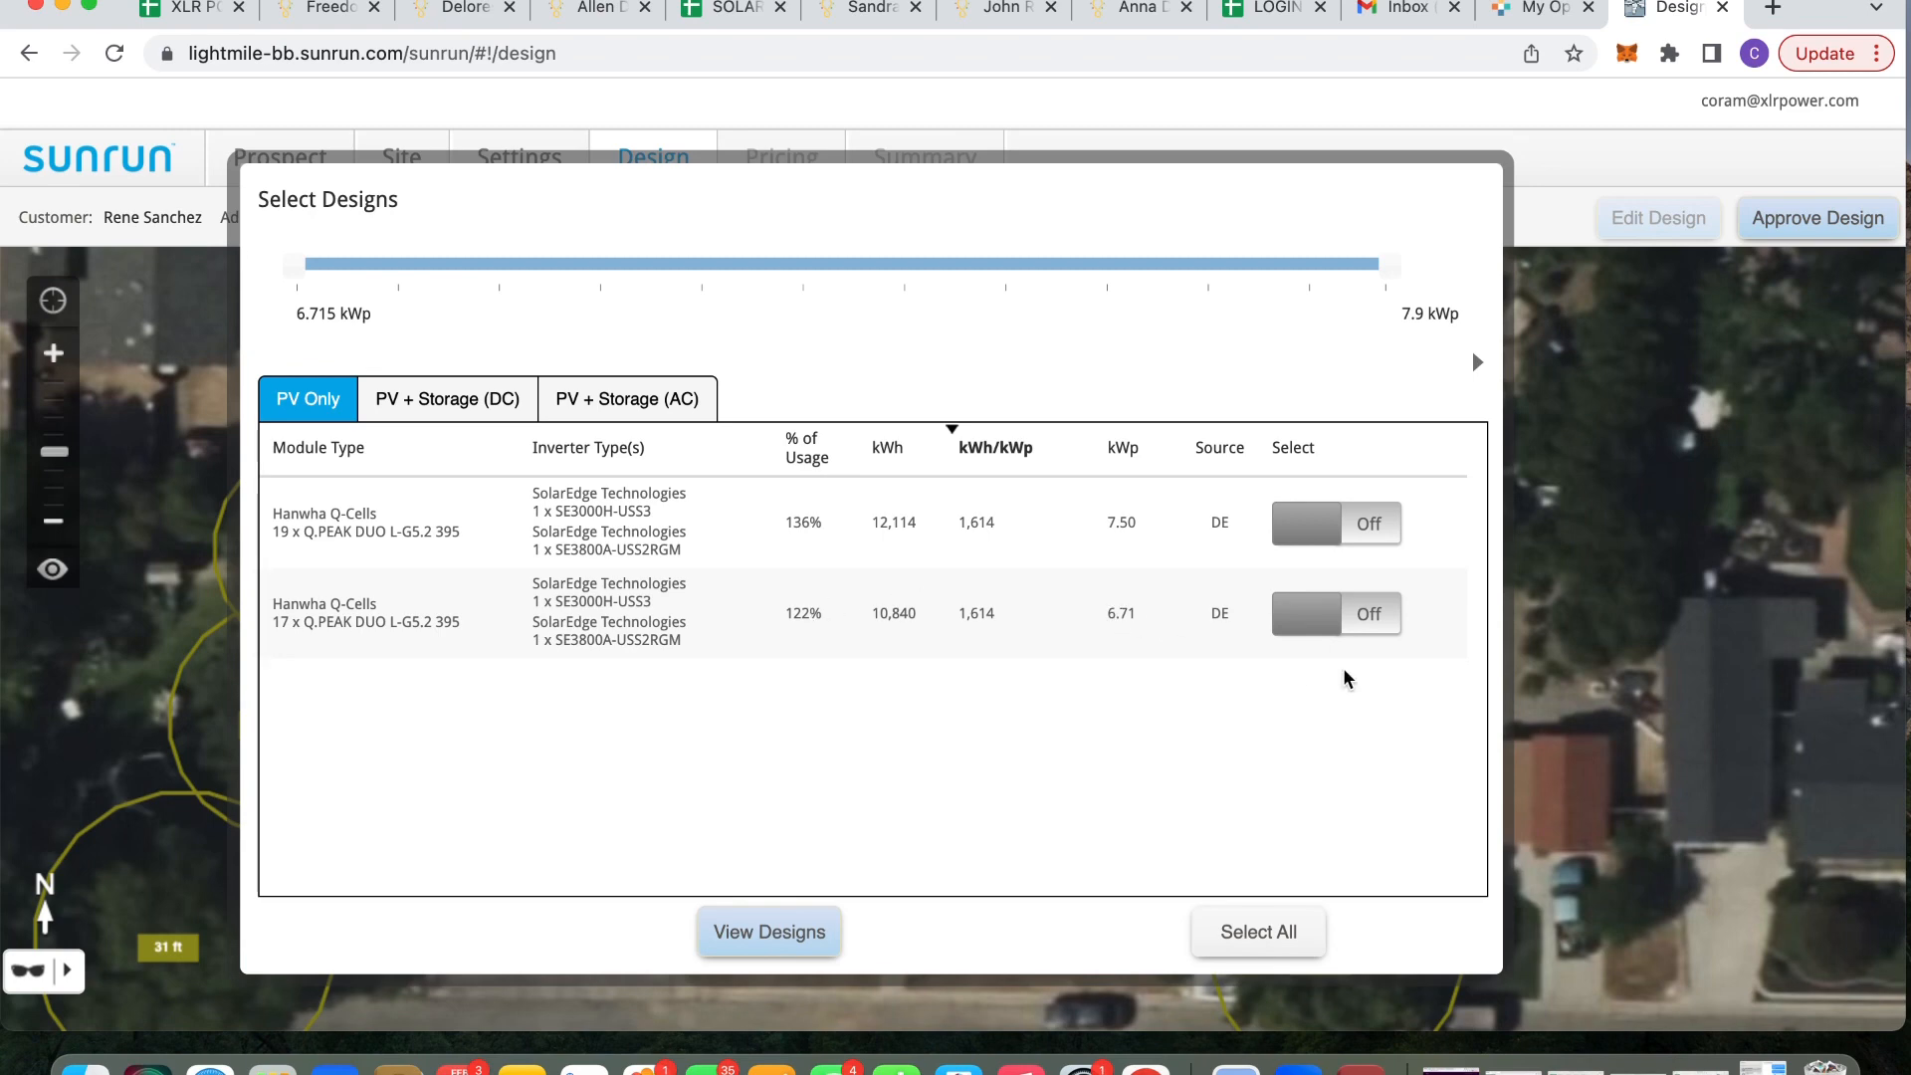
{"action": "left_click", "coordinate": [1362, 615]}
View the 17-panel, 6.715 kWp design on the map and approve it to reach its 197 pricing options
{"action": "left_click", "coordinate": [791, 938]}
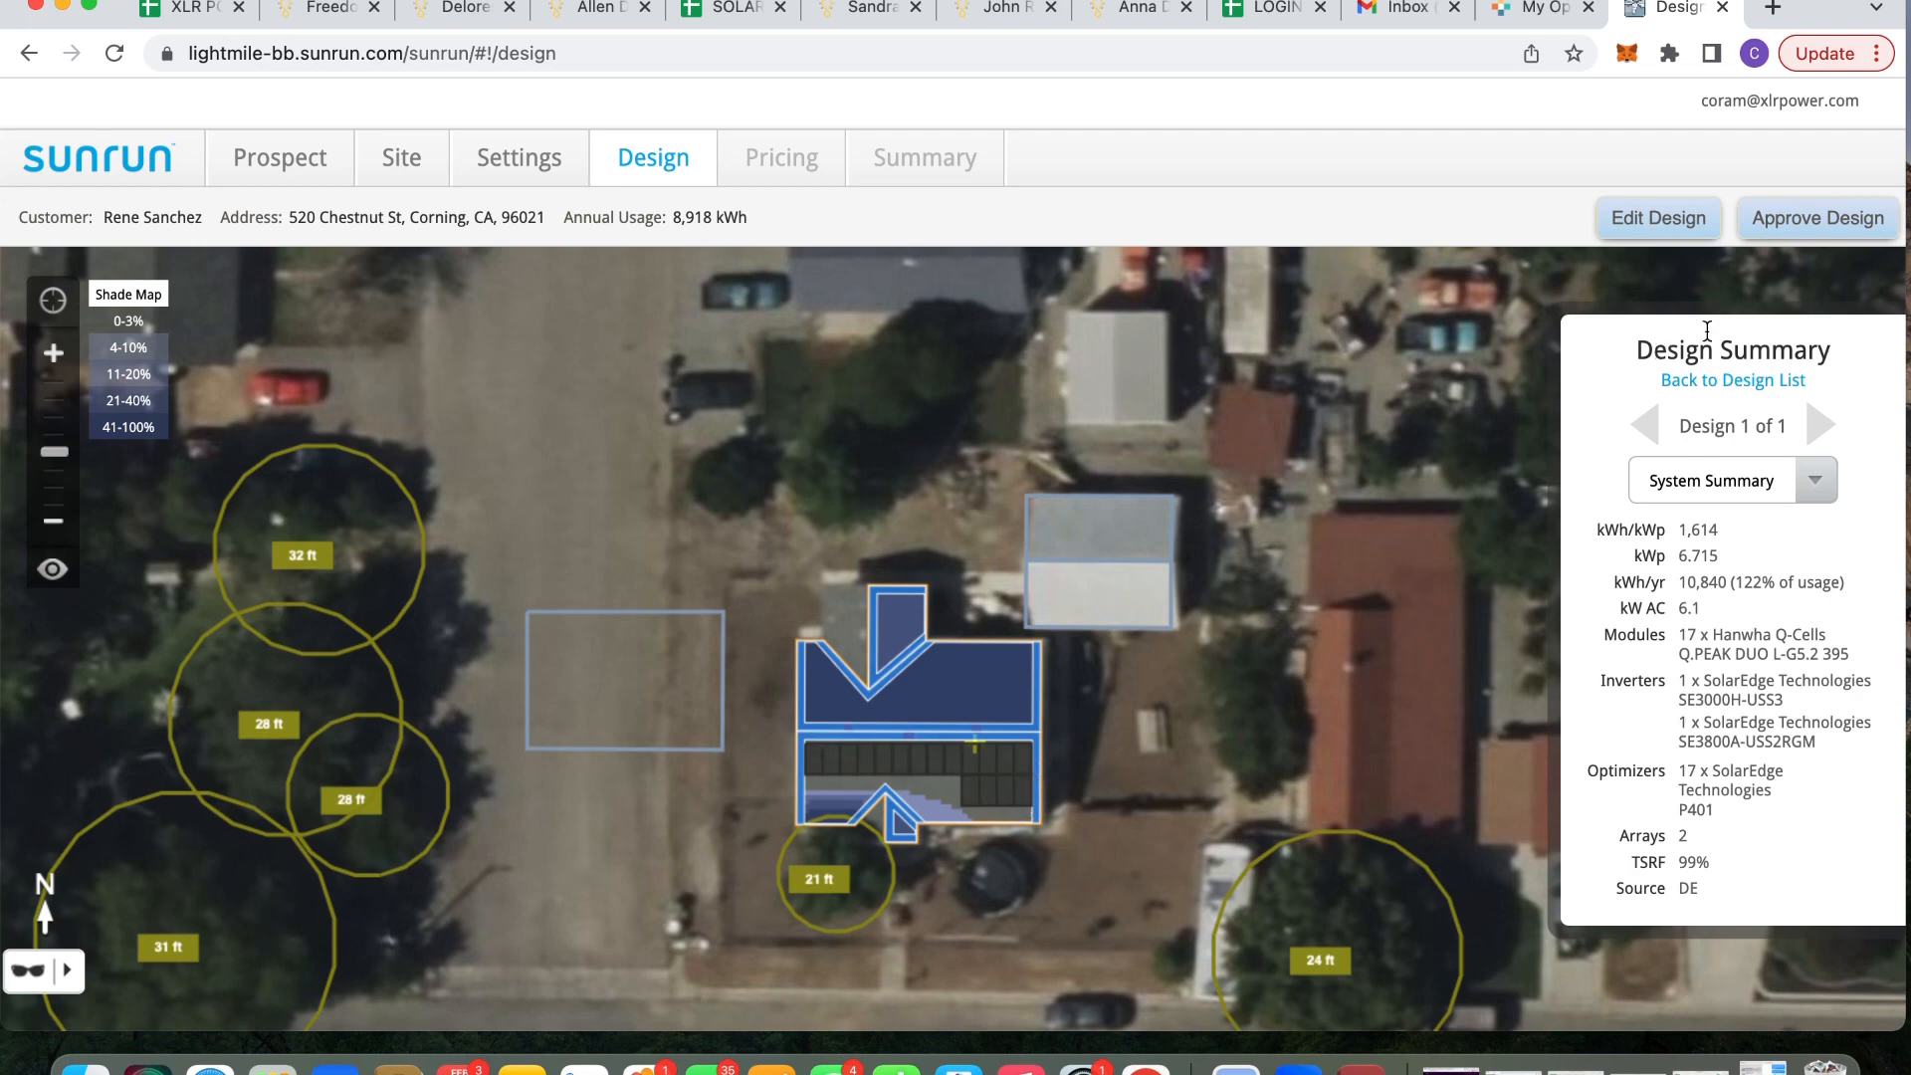
{"action": "left_click", "coordinate": [1795, 221]}
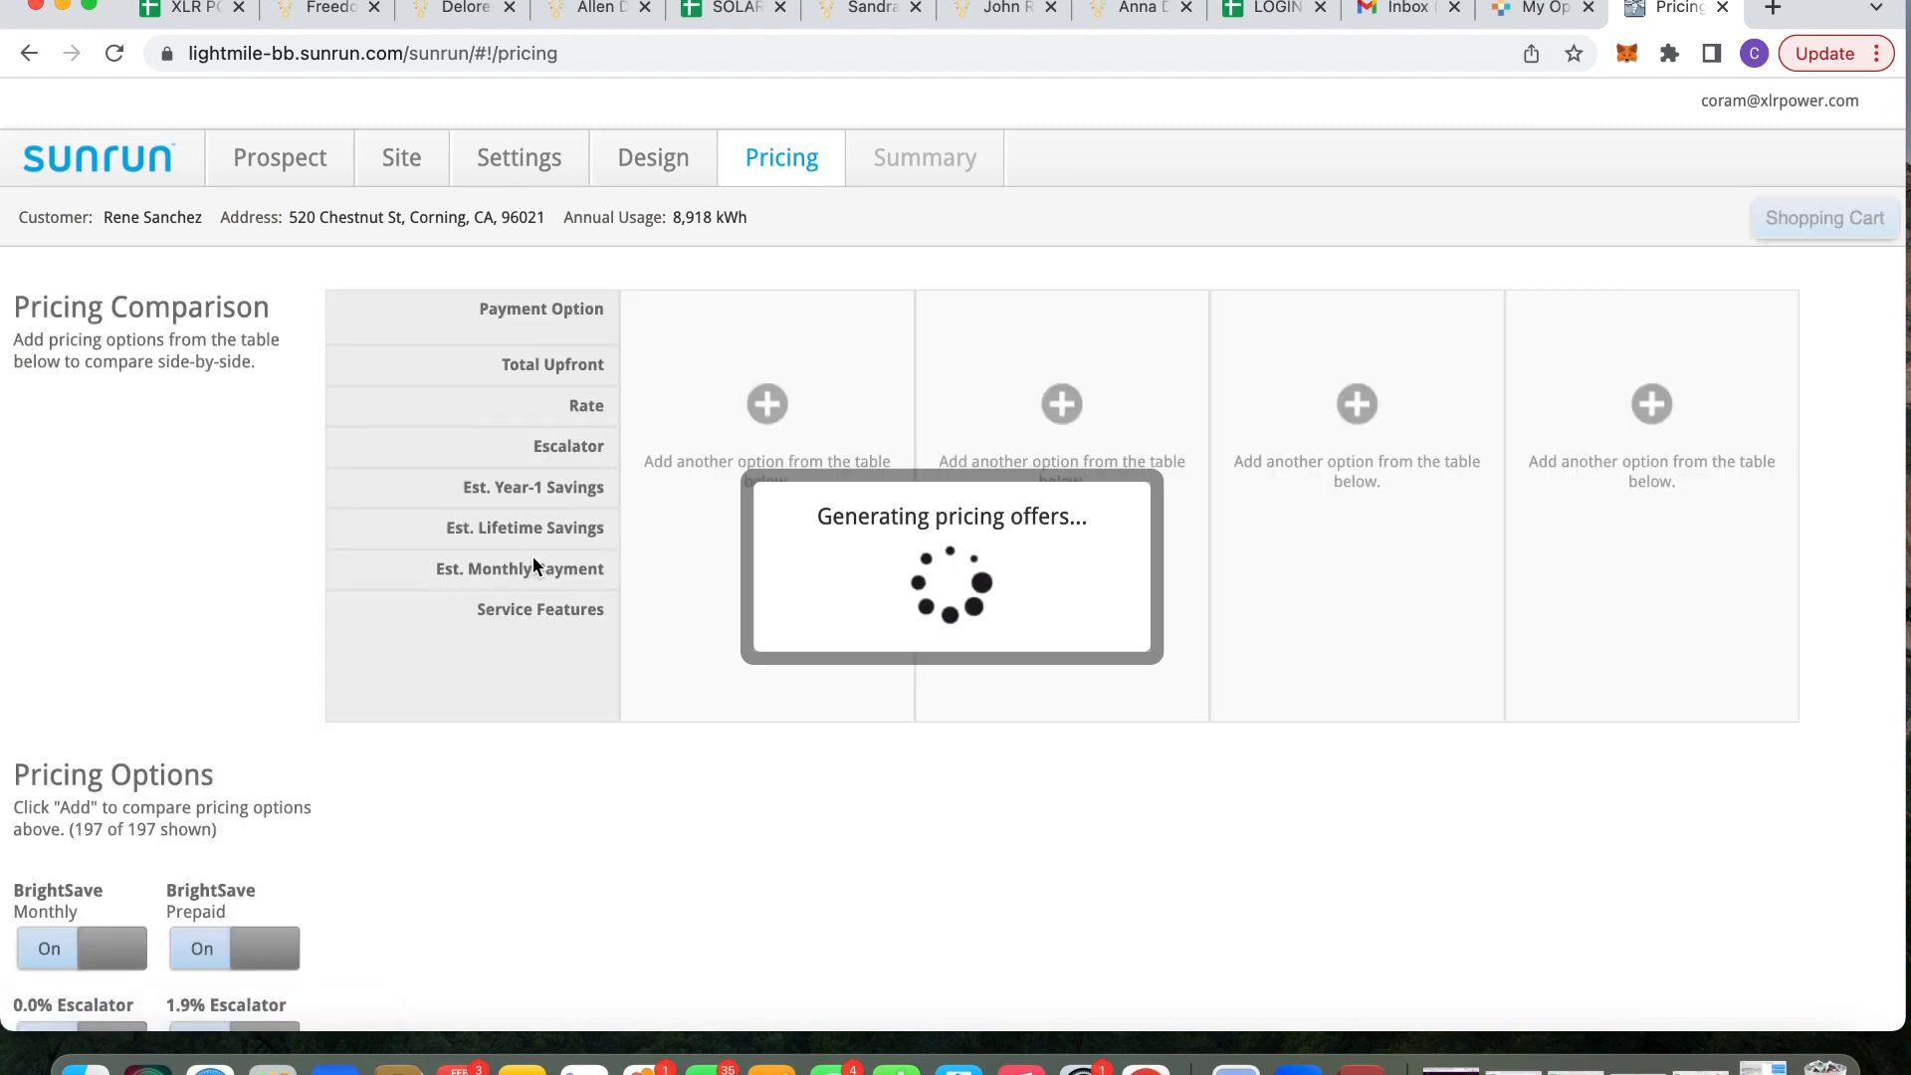
{"action": "scroll", "coordinate": [534, 567], "scroll_direction": "down", "scroll_amount": 5}
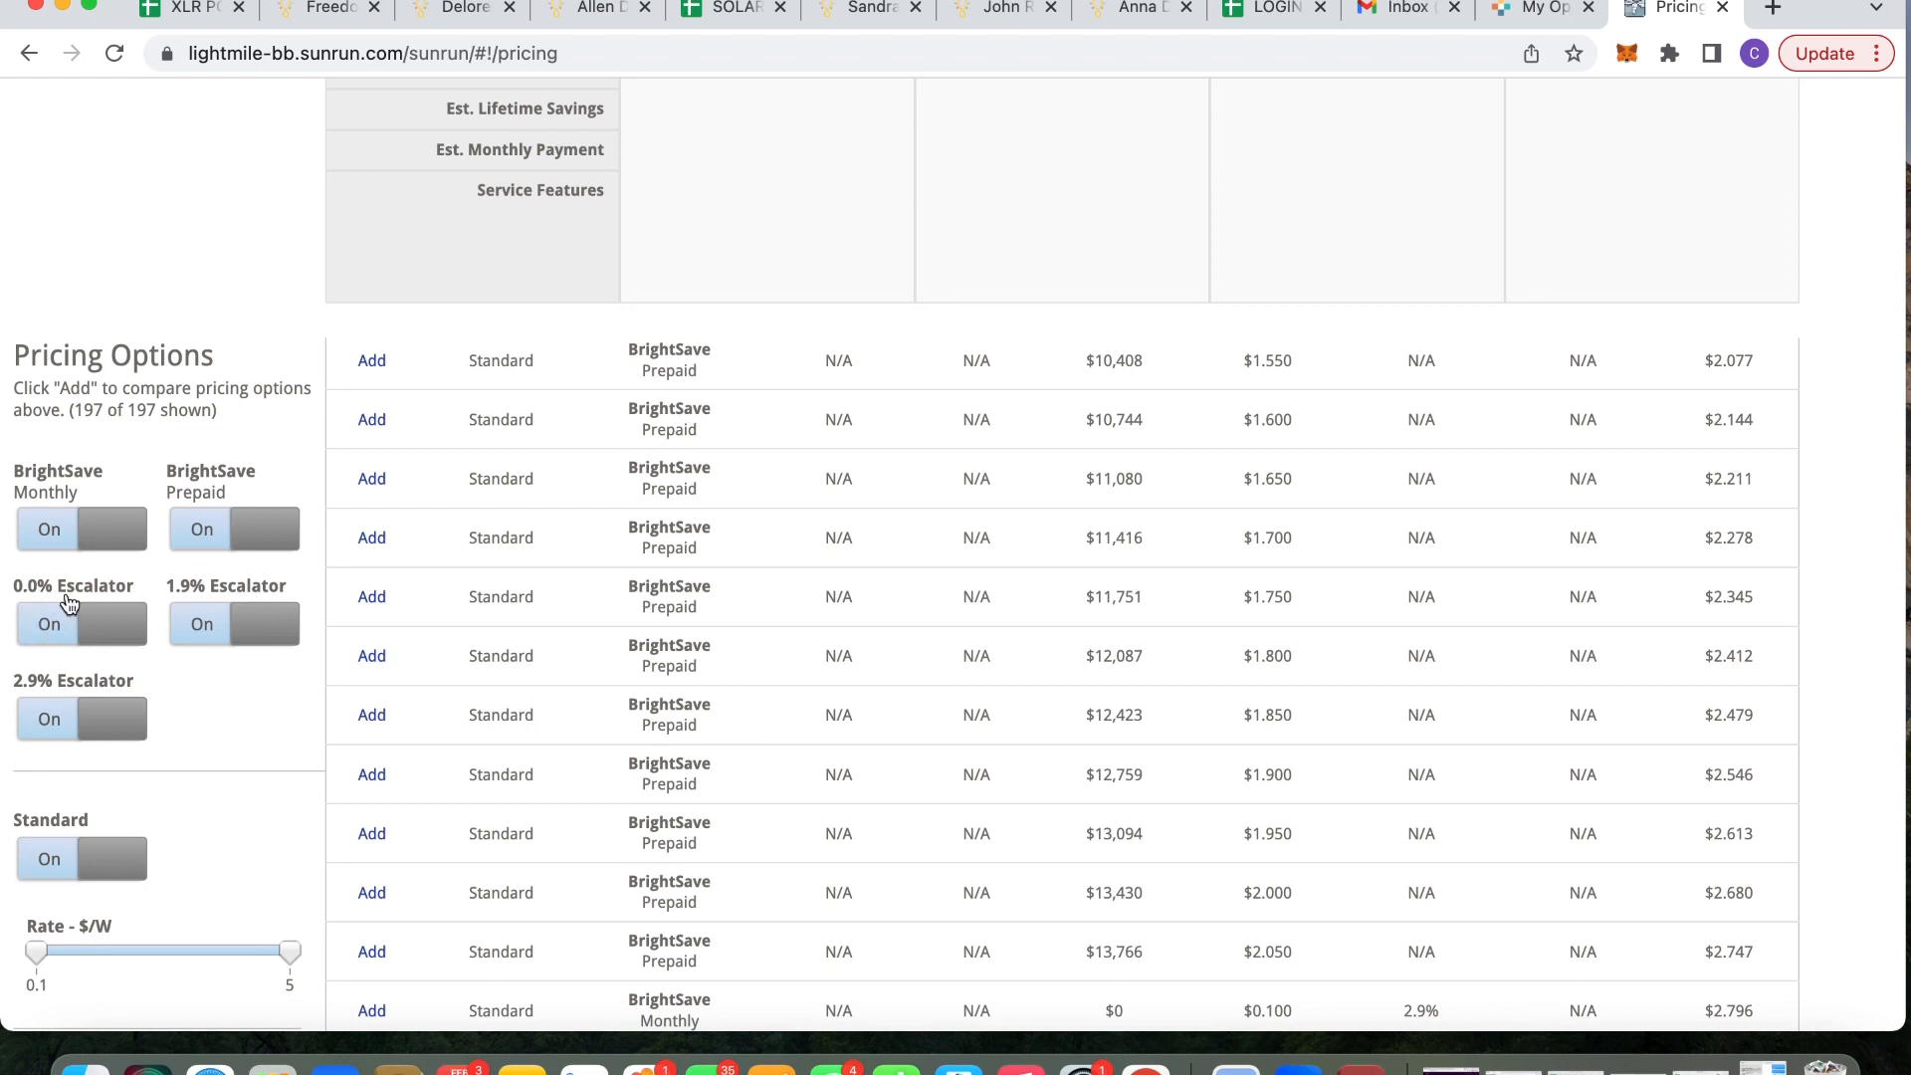
Turn off the 0.0% and 1.9% escalator filters, leaving only 2.9% options
{"action": "left_click", "coordinate": [93, 627]}
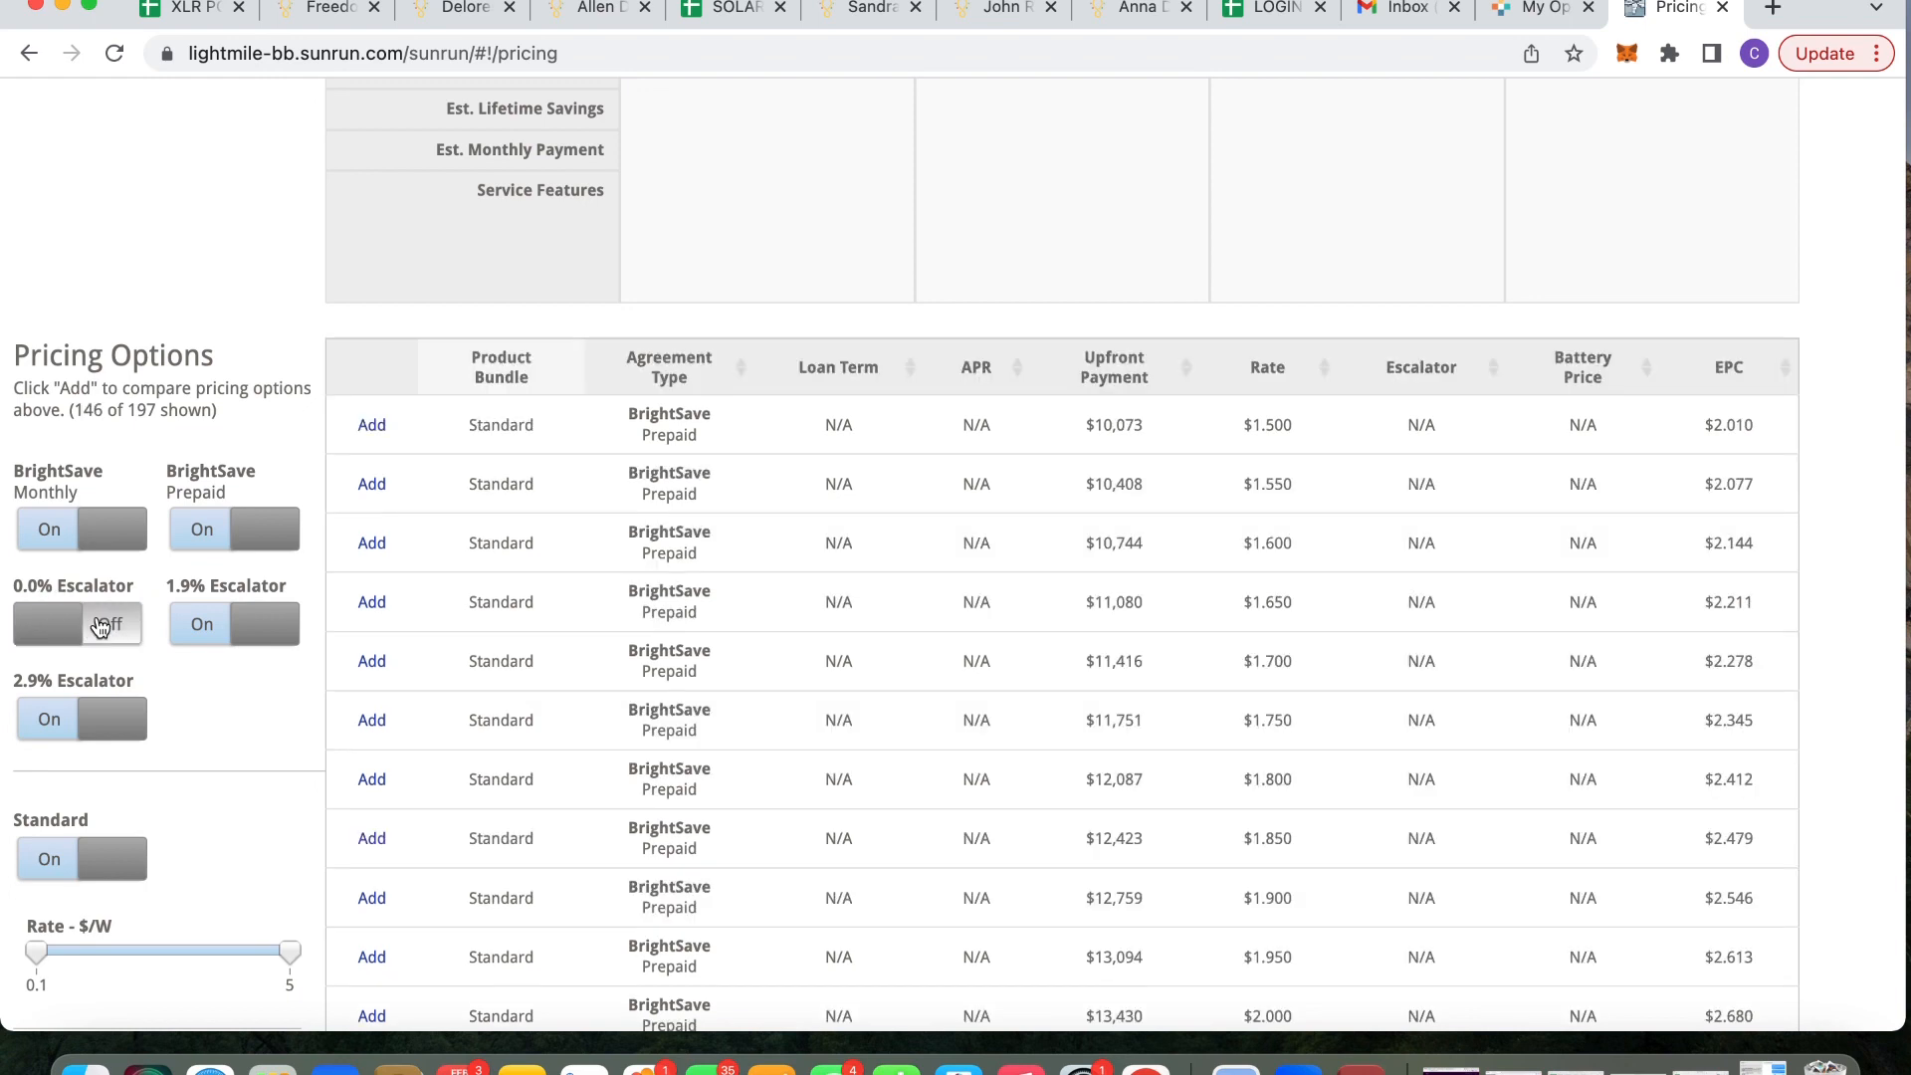
{"action": "left_click", "coordinate": [217, 627]}
{"action": "scroll", "coordinate": [217, 627], "scroll_direction": "down", "scroll_amount": 3}
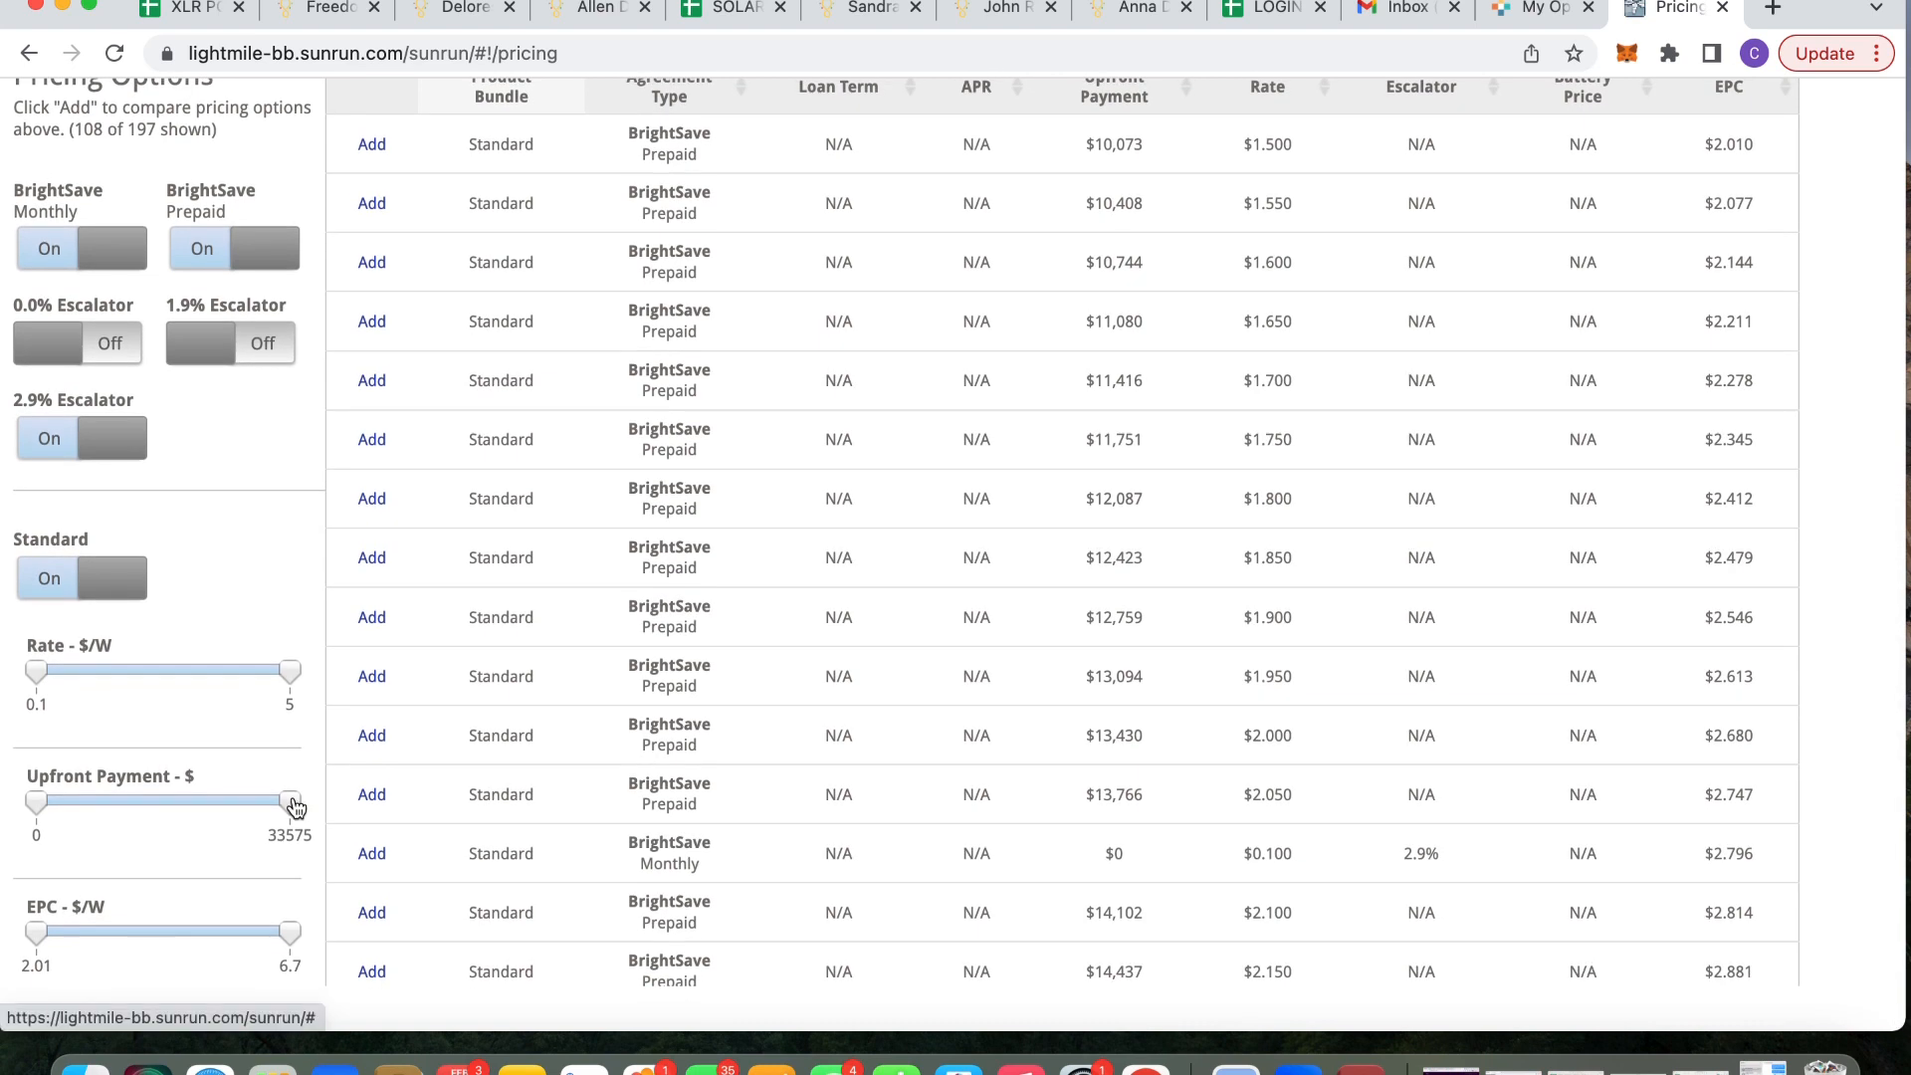
Limit upfront payment to $0 and scroll through the 37 remaining BrightSave Monthly rows
{"action": "left_click_drag", "start_coordinate": [290, 802], "coordinate": [20, 808]}
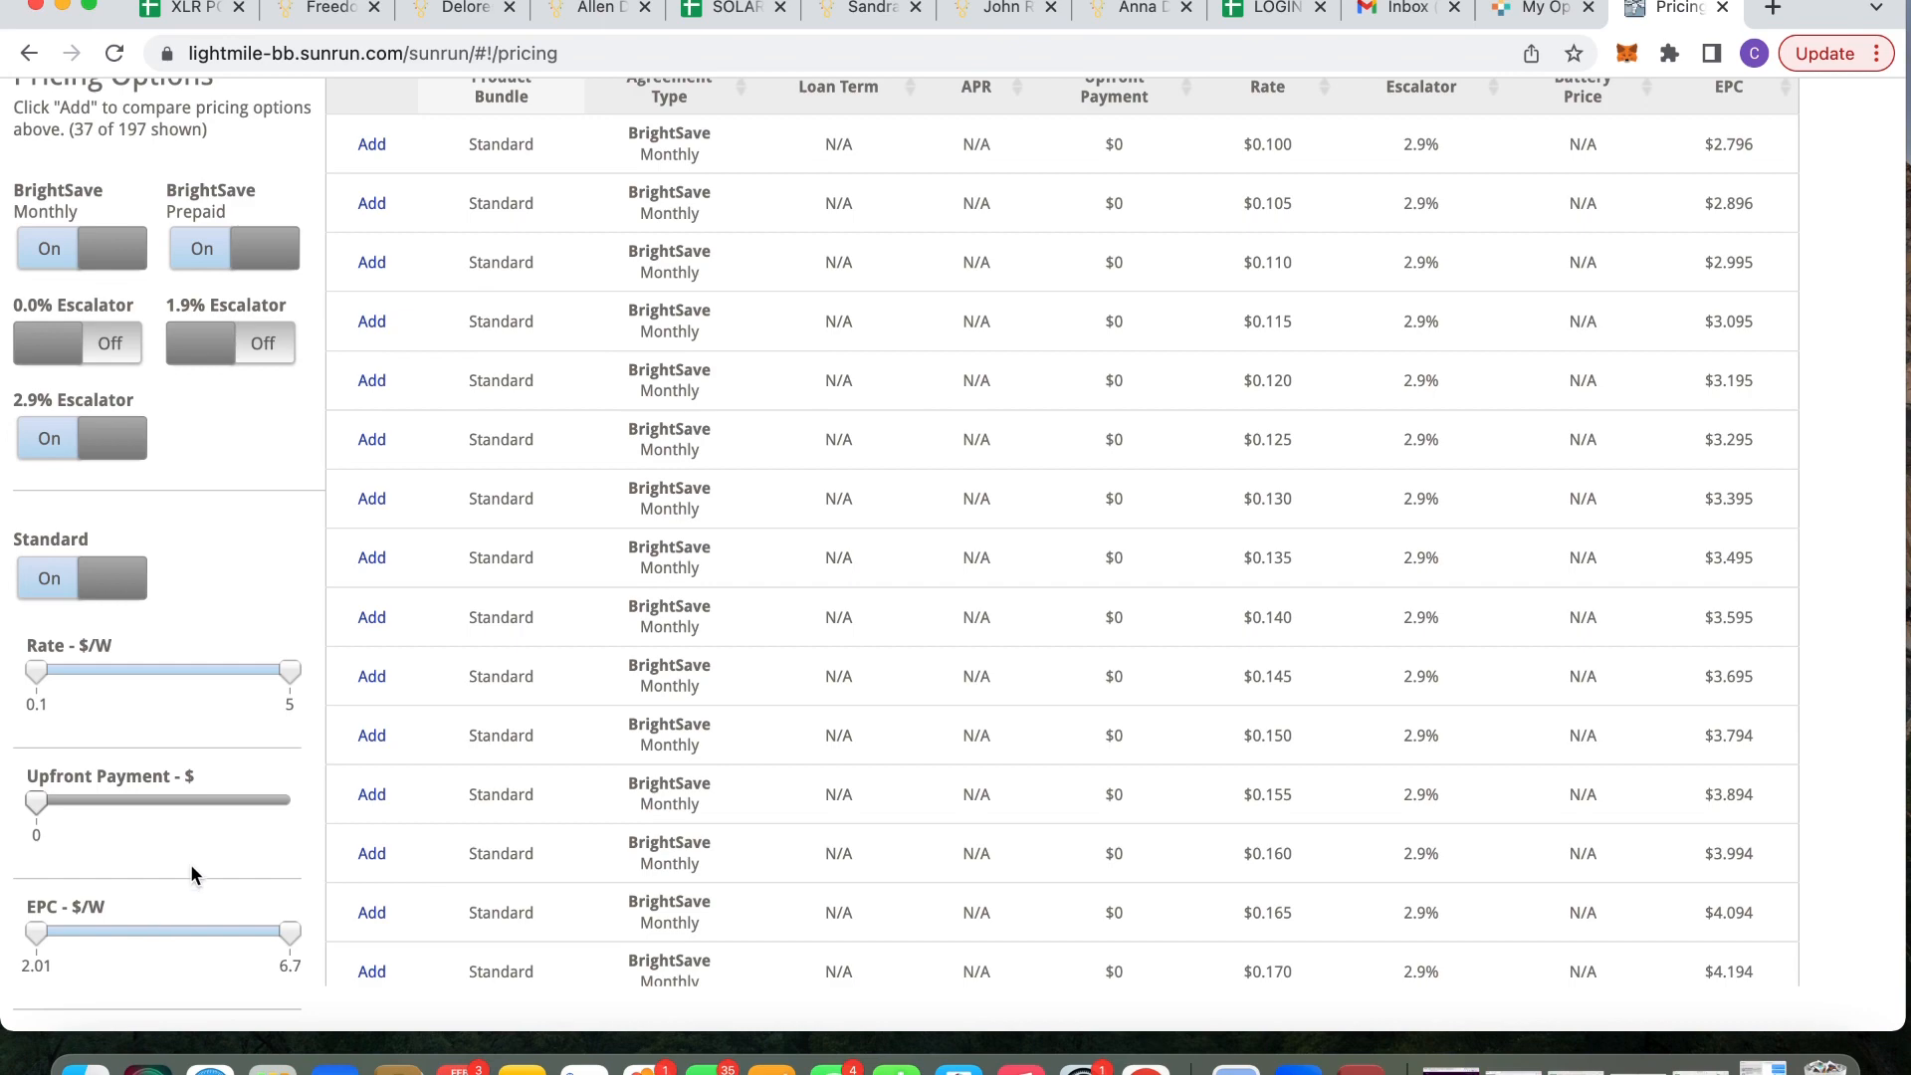
{"action": "scroll", "coordinate": [694, 704], "scroll_direction": "up", "scroll_amount": 5}
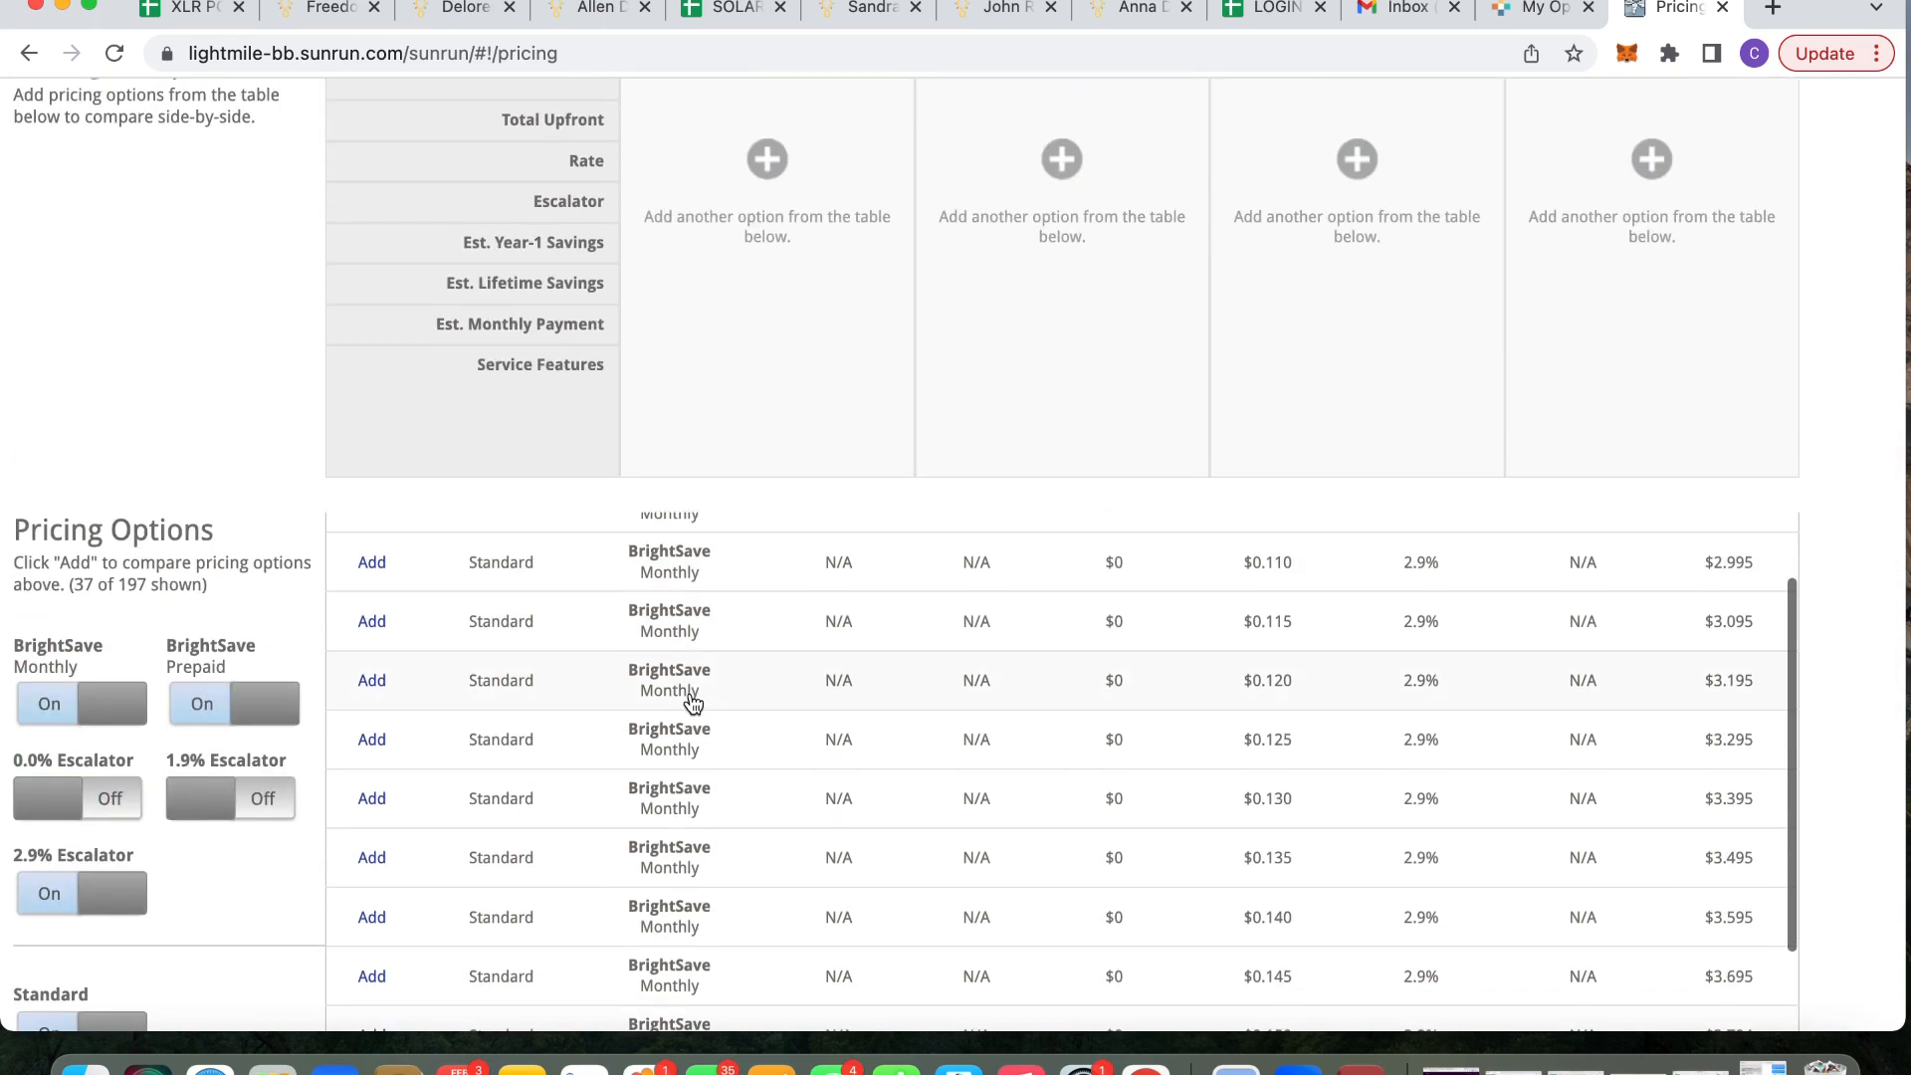
{"action": "scroll", "coordinate": [688, 381], "scroll_direction": "down", "scroll_amount": 3}
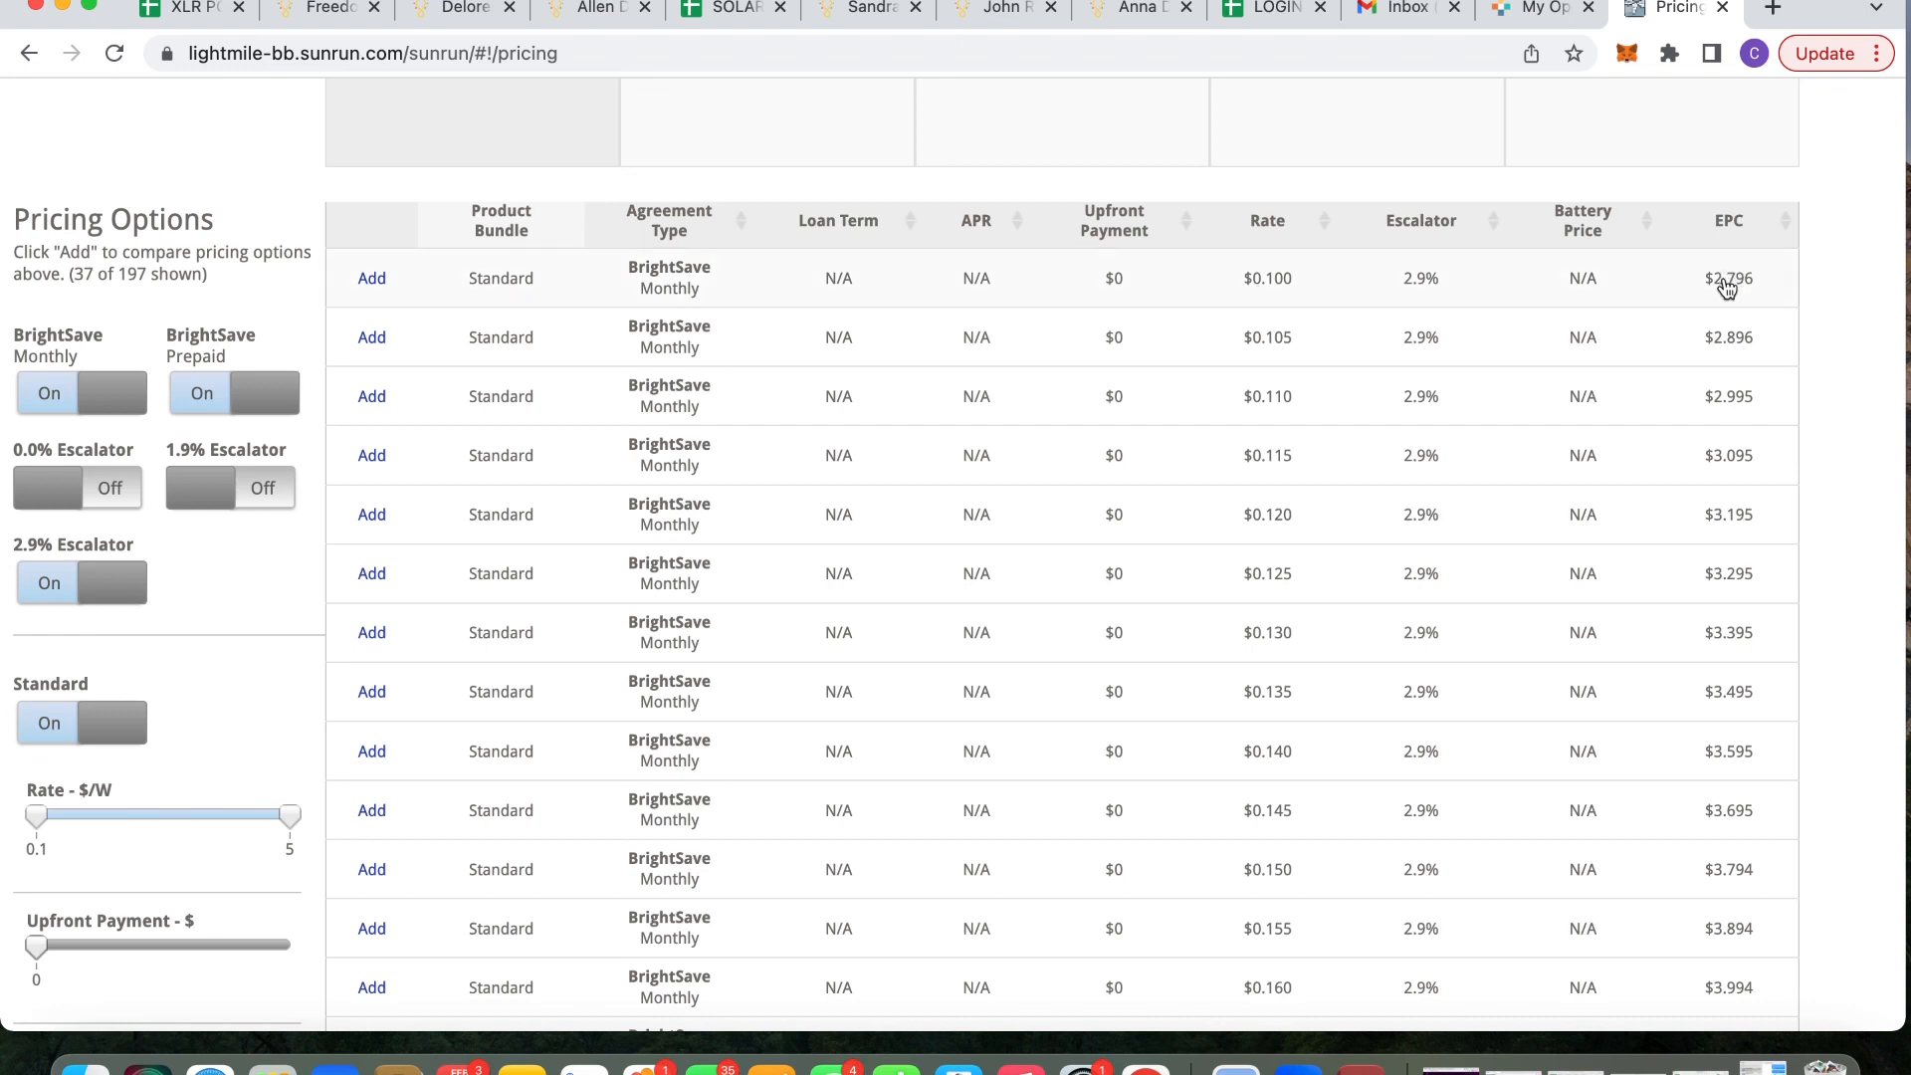
{"action": "scroll", "coordinate": [1428, 538], "scroll_direction": "down", "scroll_amount": 10}
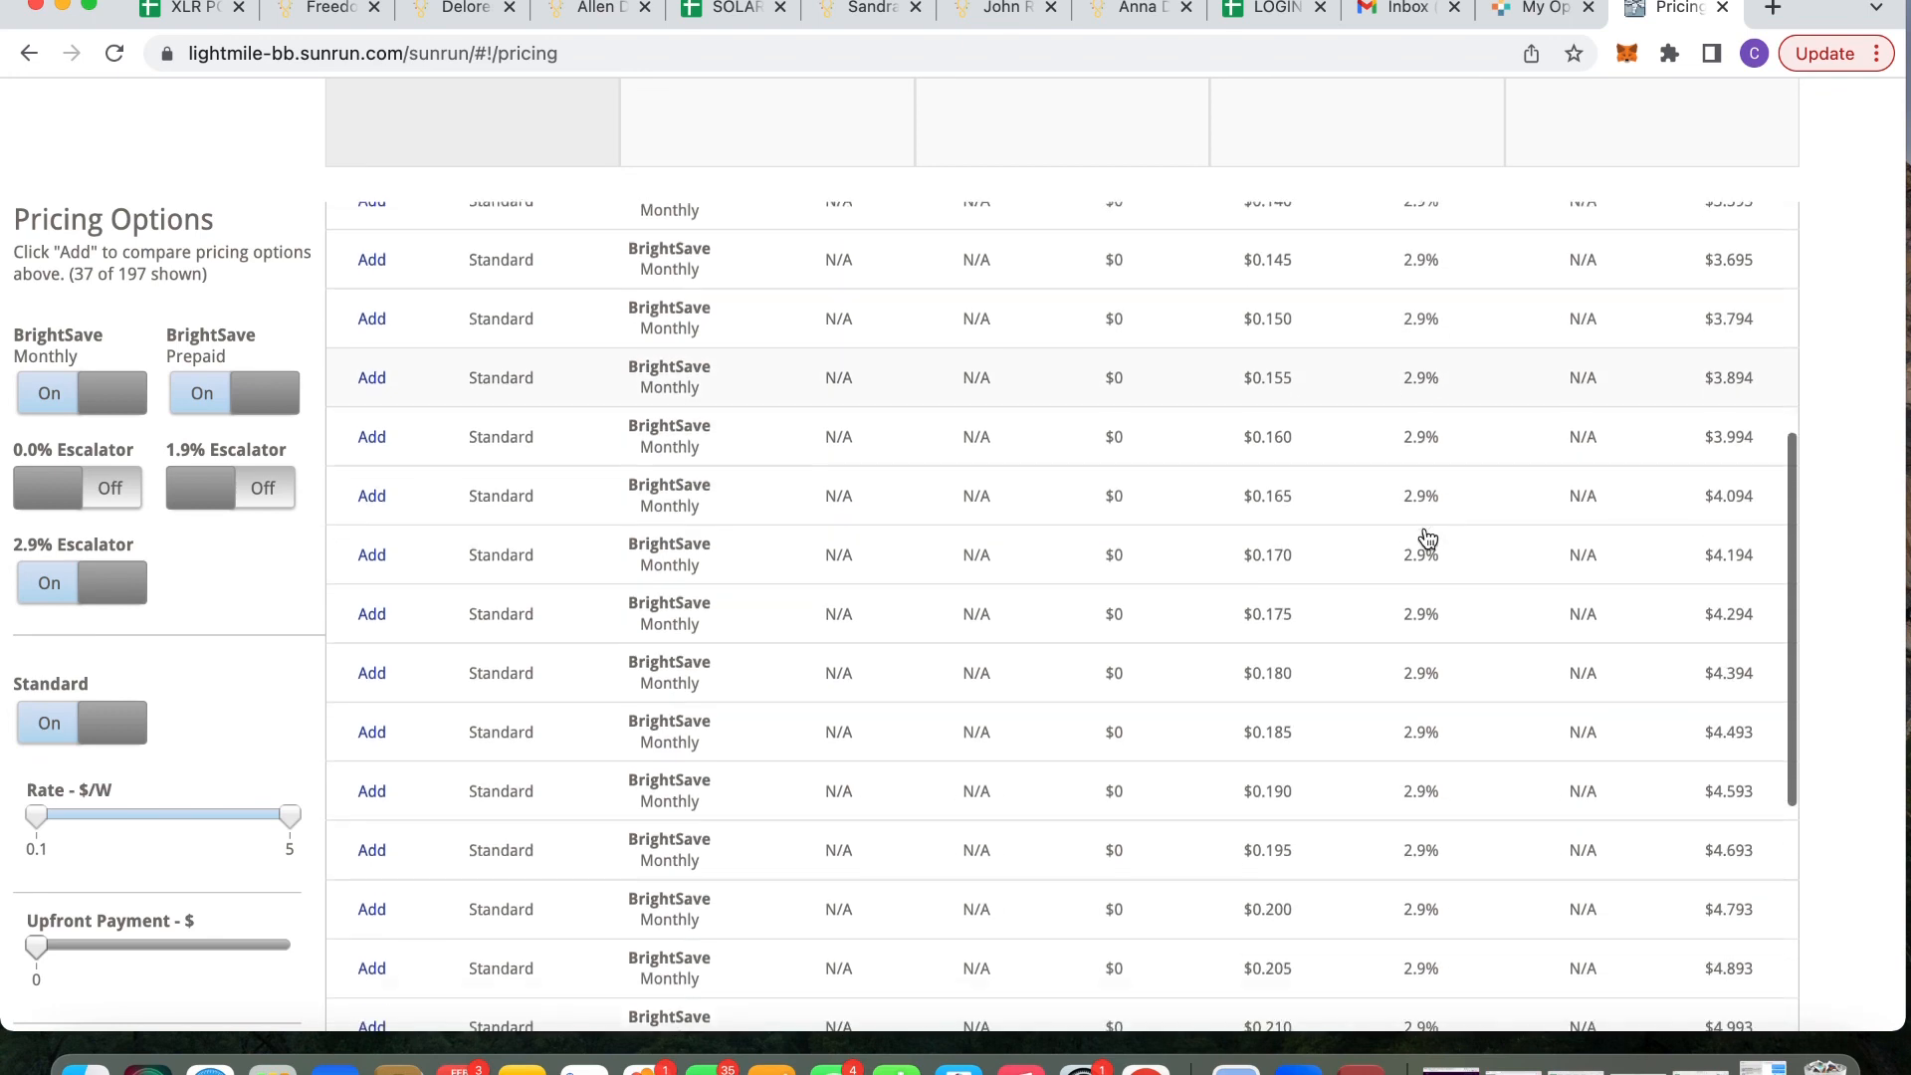
{"action": "scroll", "coordinate": [1428, 538], "scroll_direction": "down", "scroll_amount": 2}
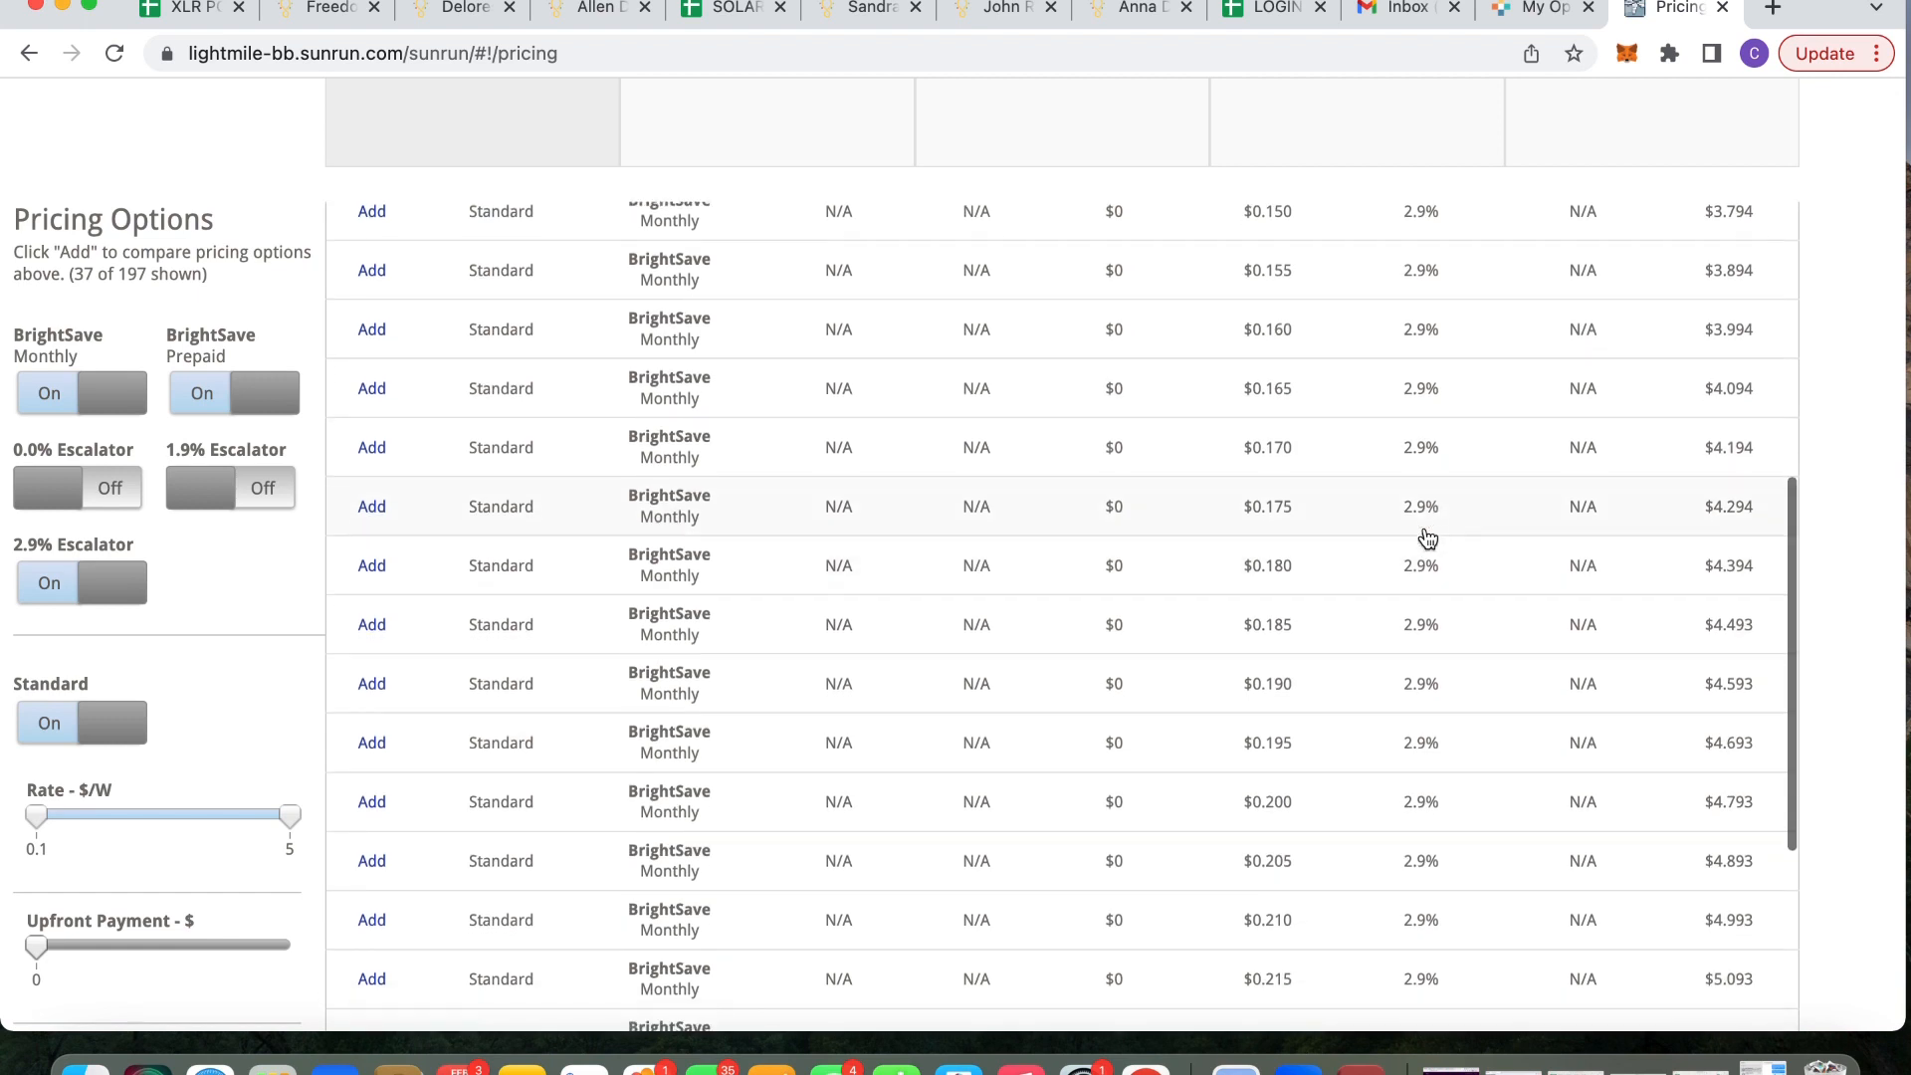
{"action": "scroll", "coordinate": [1425, 538], "scroll_direction": "down", "scroll_amount": 1}
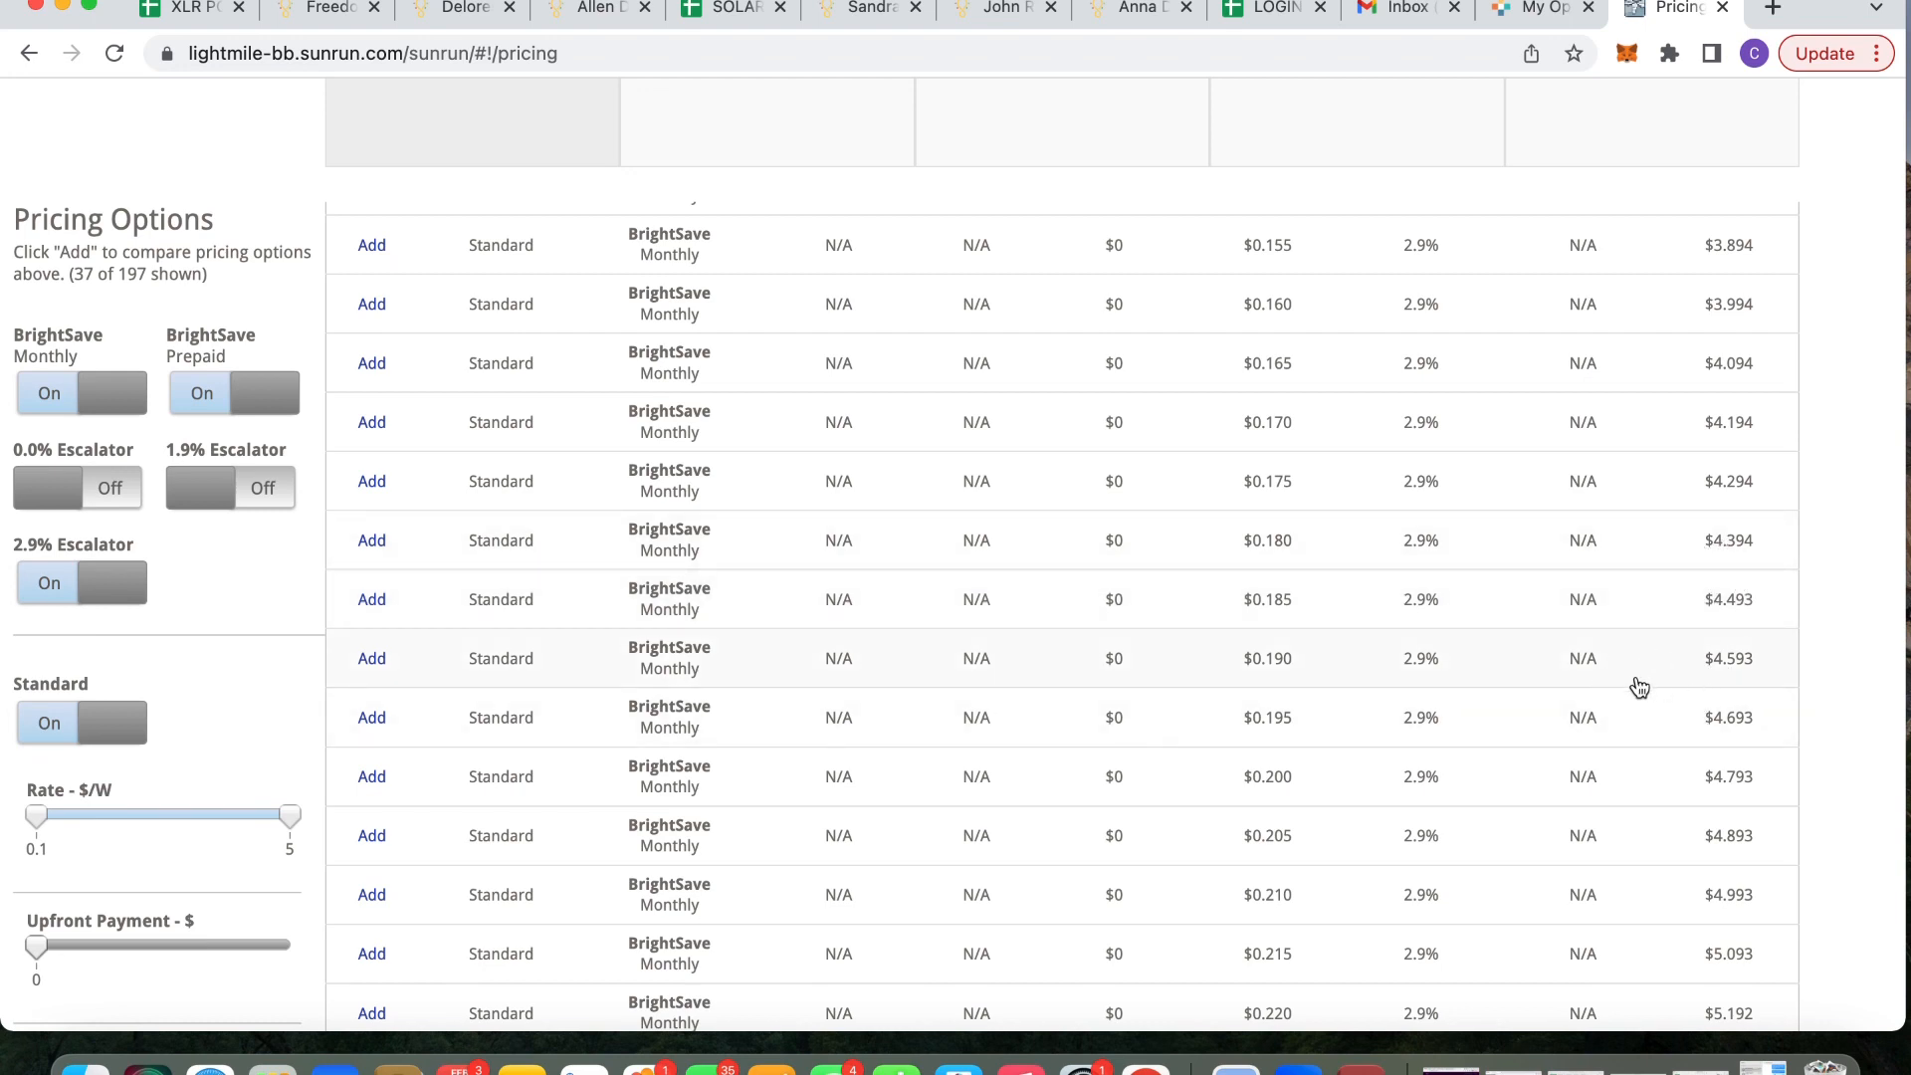
{"action": "scroll", "coordinate": [1430, 678], "scroll_direction": "down", "scroll_amount": 1}
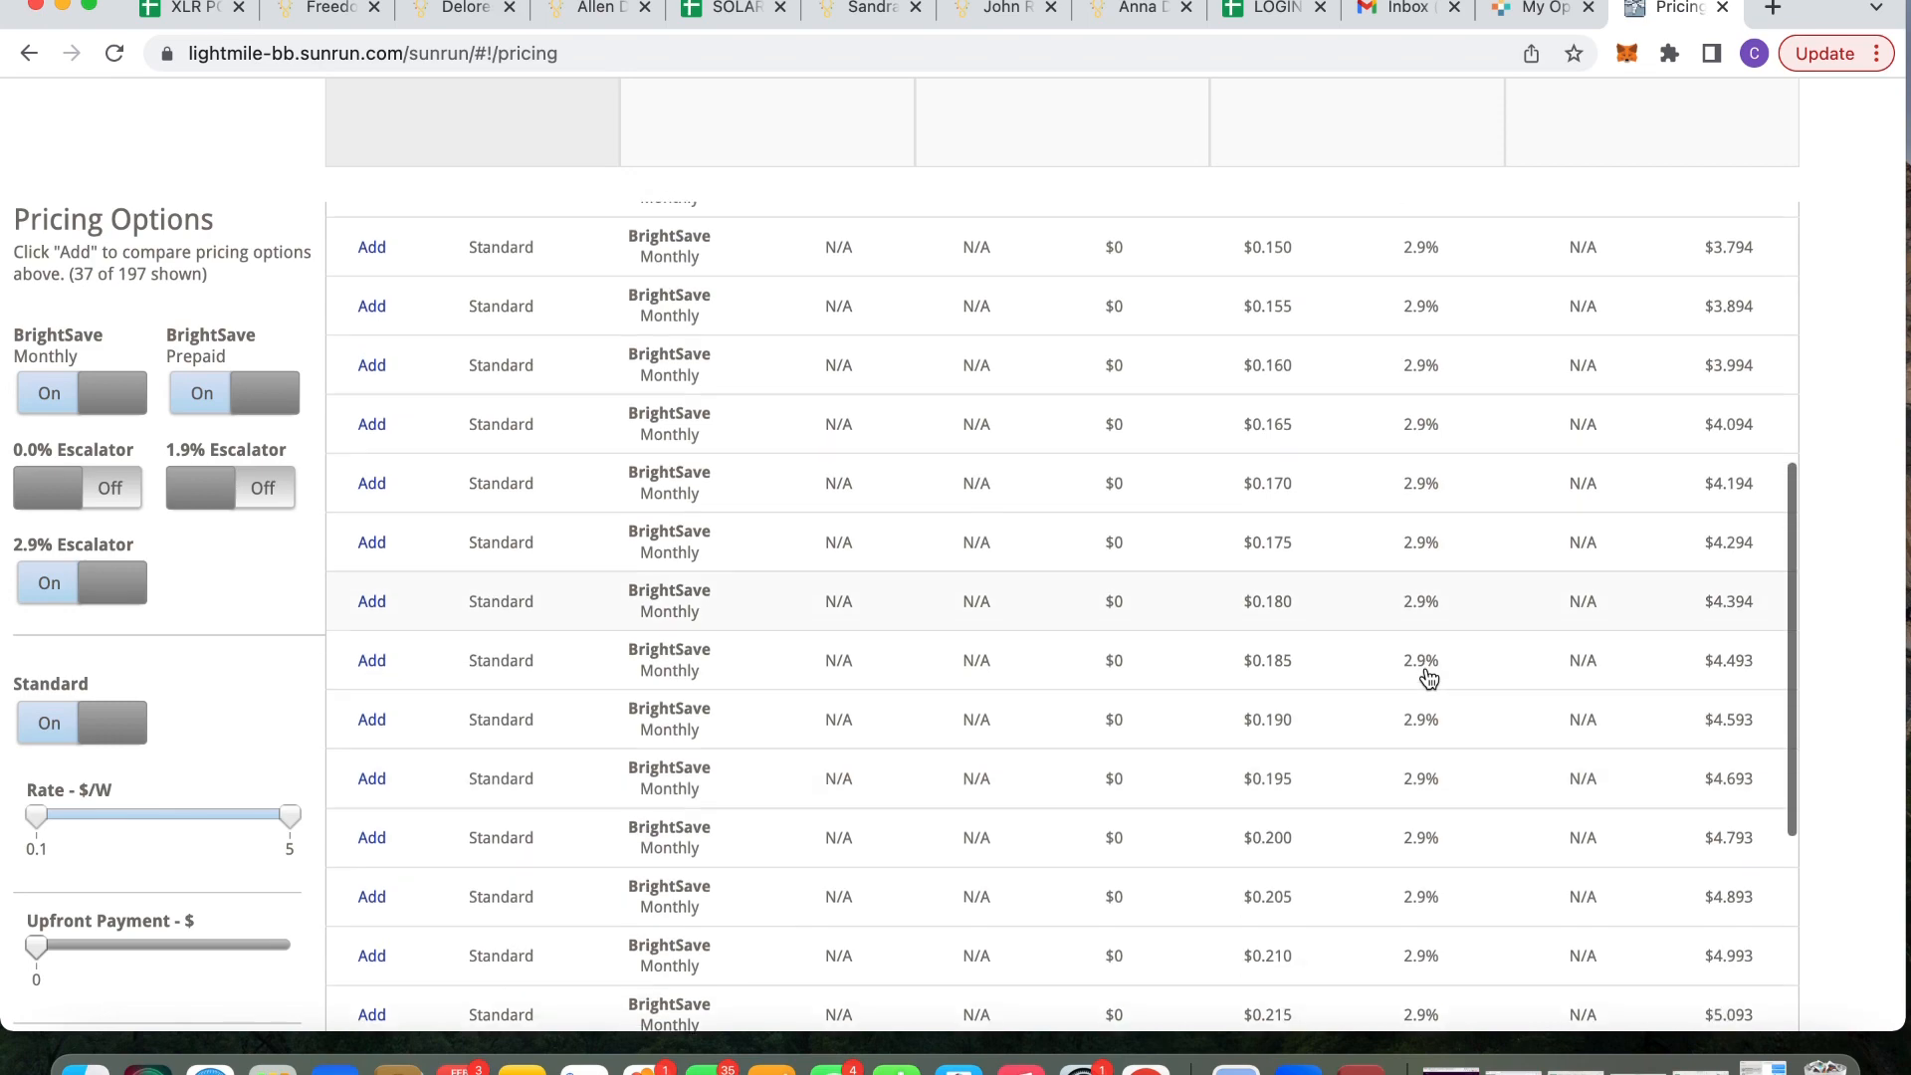
{"action": "scroll", "coordinate": [1429, 678], "scroll_direction": "up", "scroll_amount": 2}
{"action": "scroll", "coordinate": [1430, 678], "scroll_direction": "down", "scroll_amount": 3}
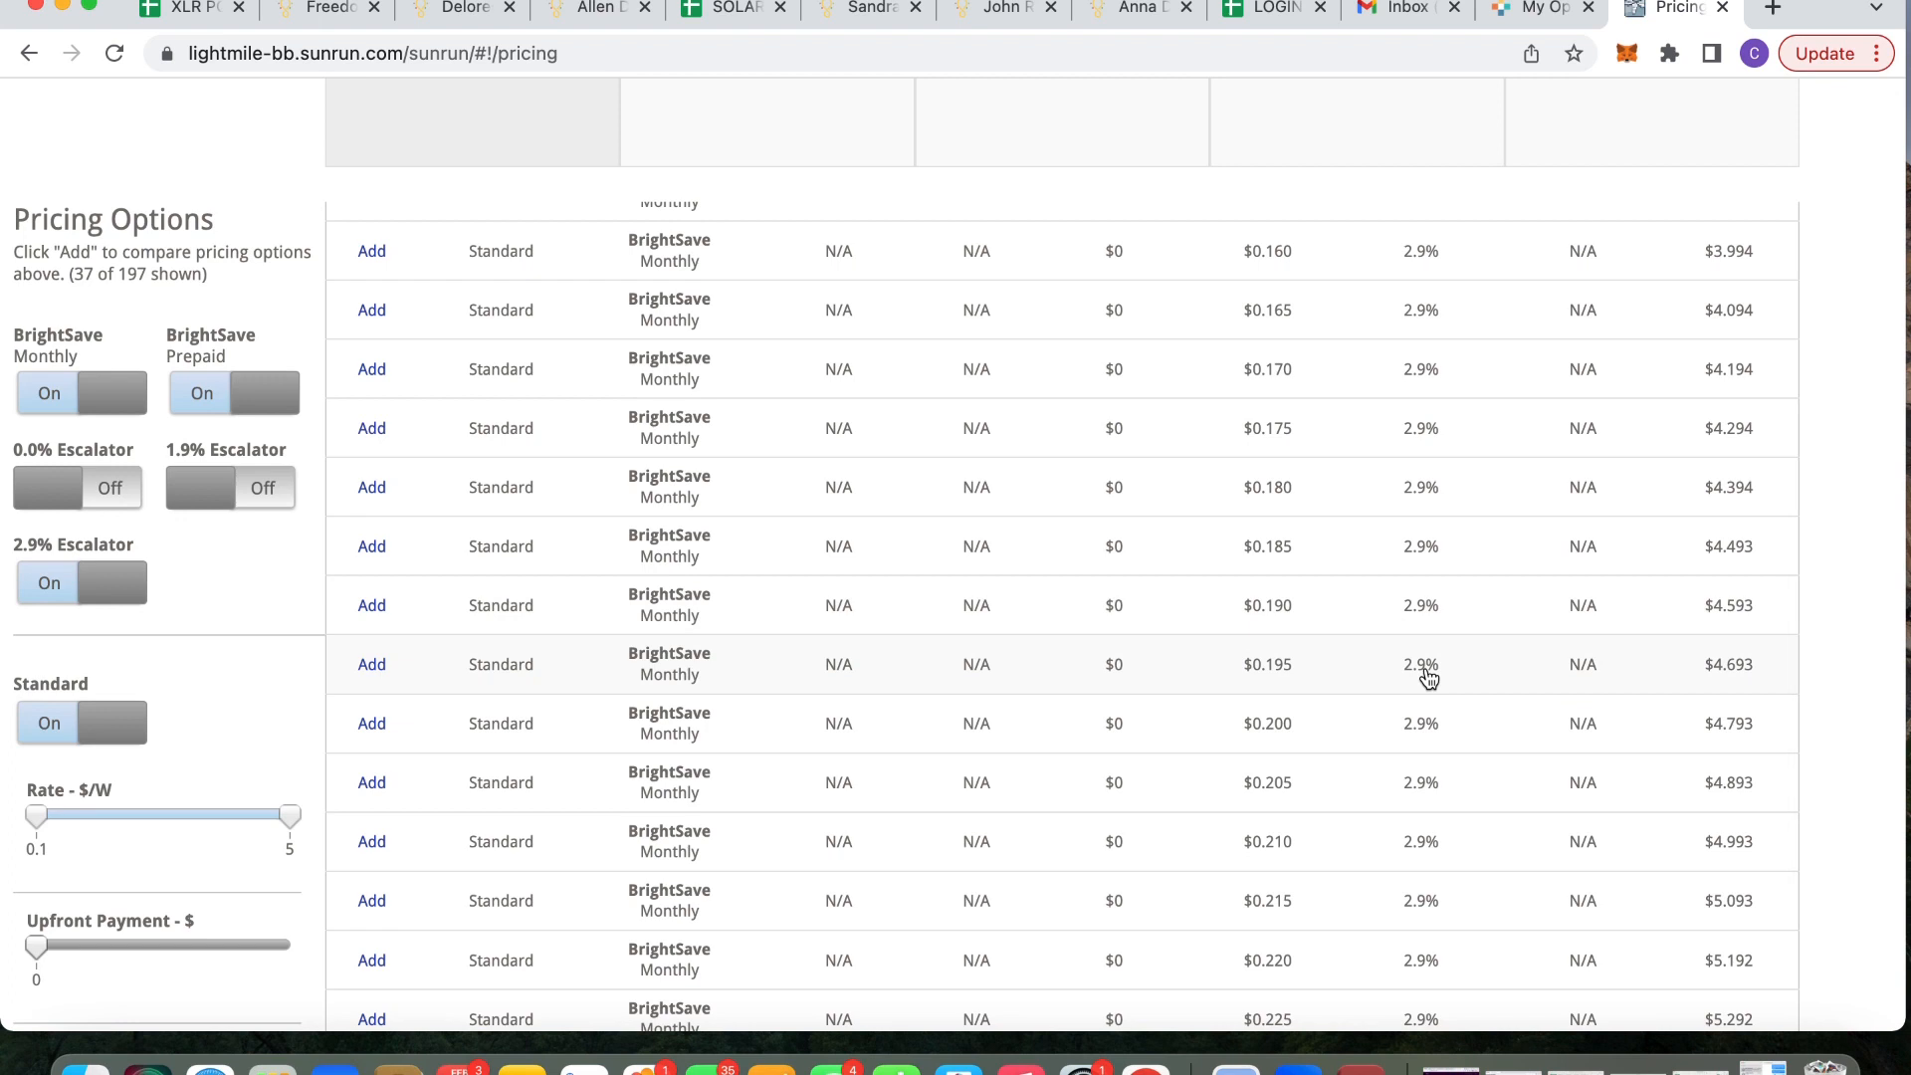
{"action": "scroll", "coordinate": [1427, 675], "scroll_direction": "up", "scroll_amount": 5}
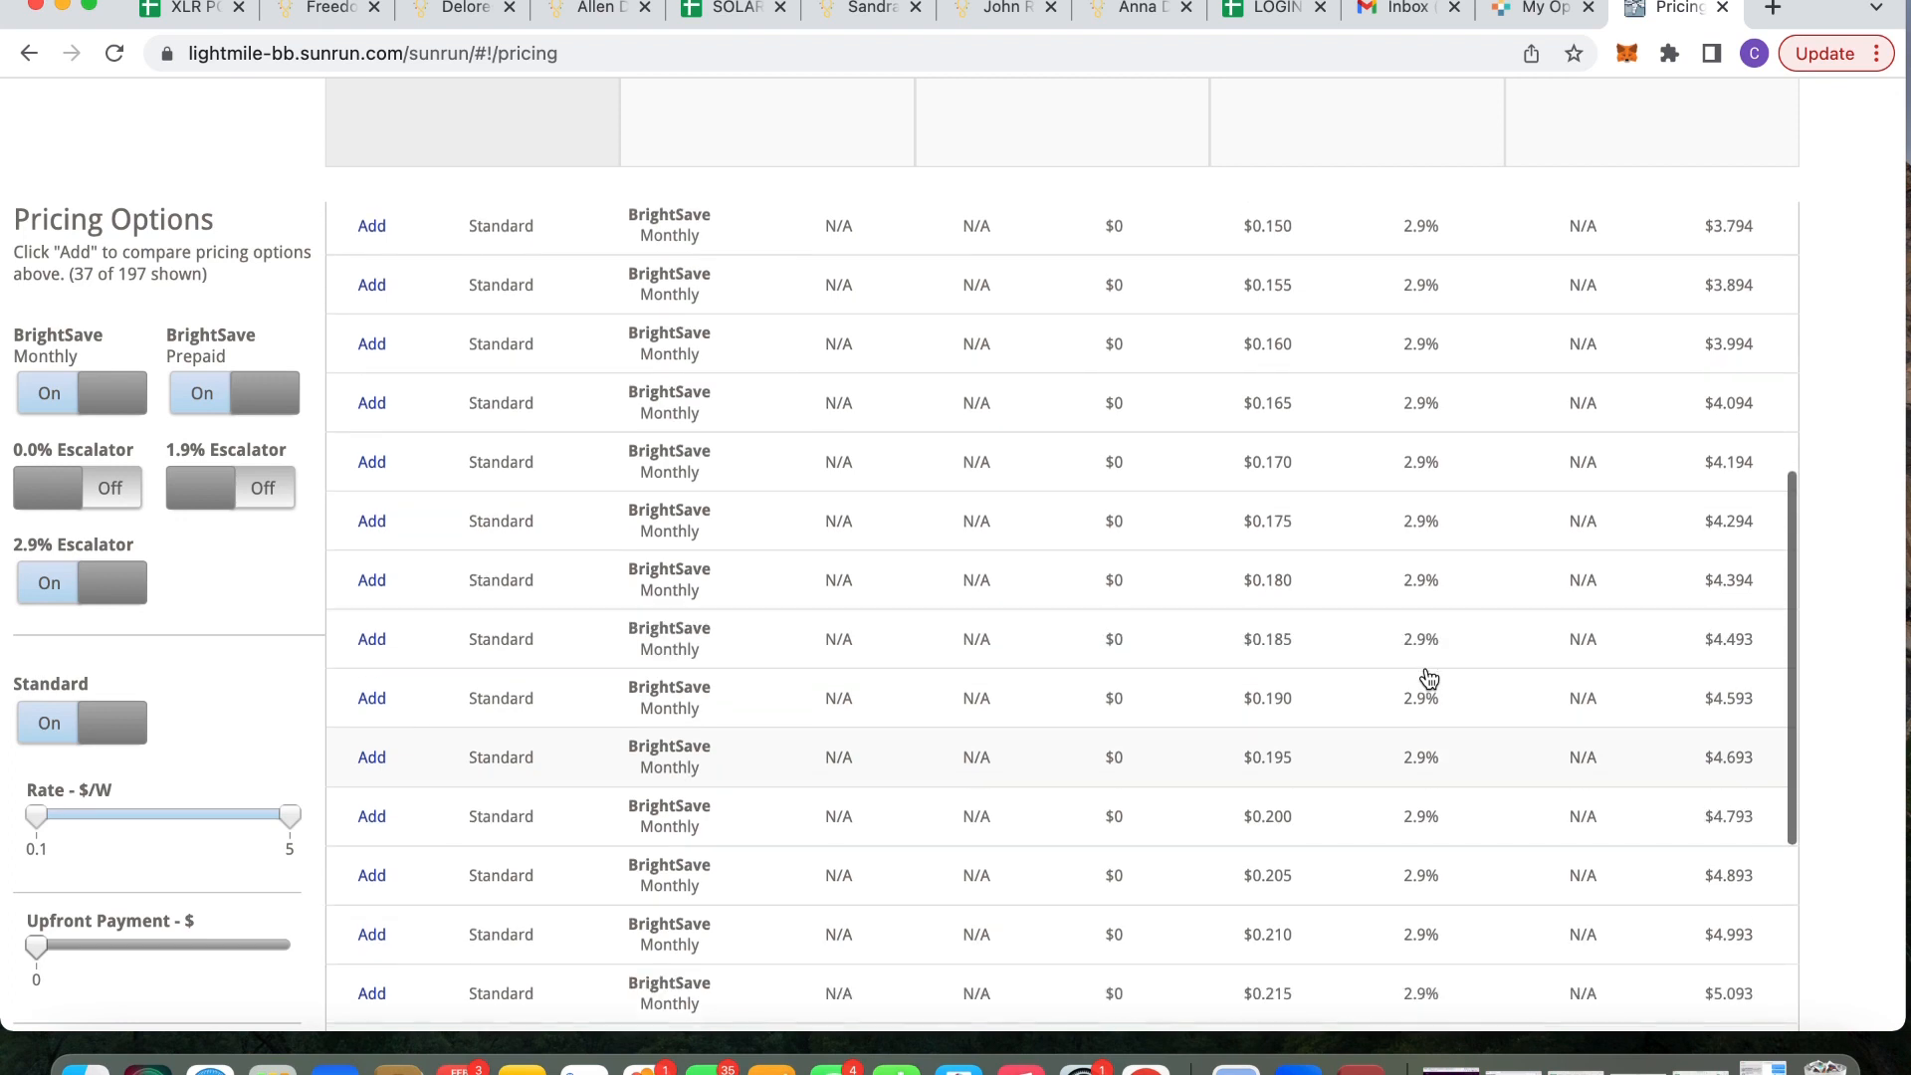
{"action": "scroll", "coordinate": [1273, 866], "scroll_direction": "down", "scroll_amount": 4}
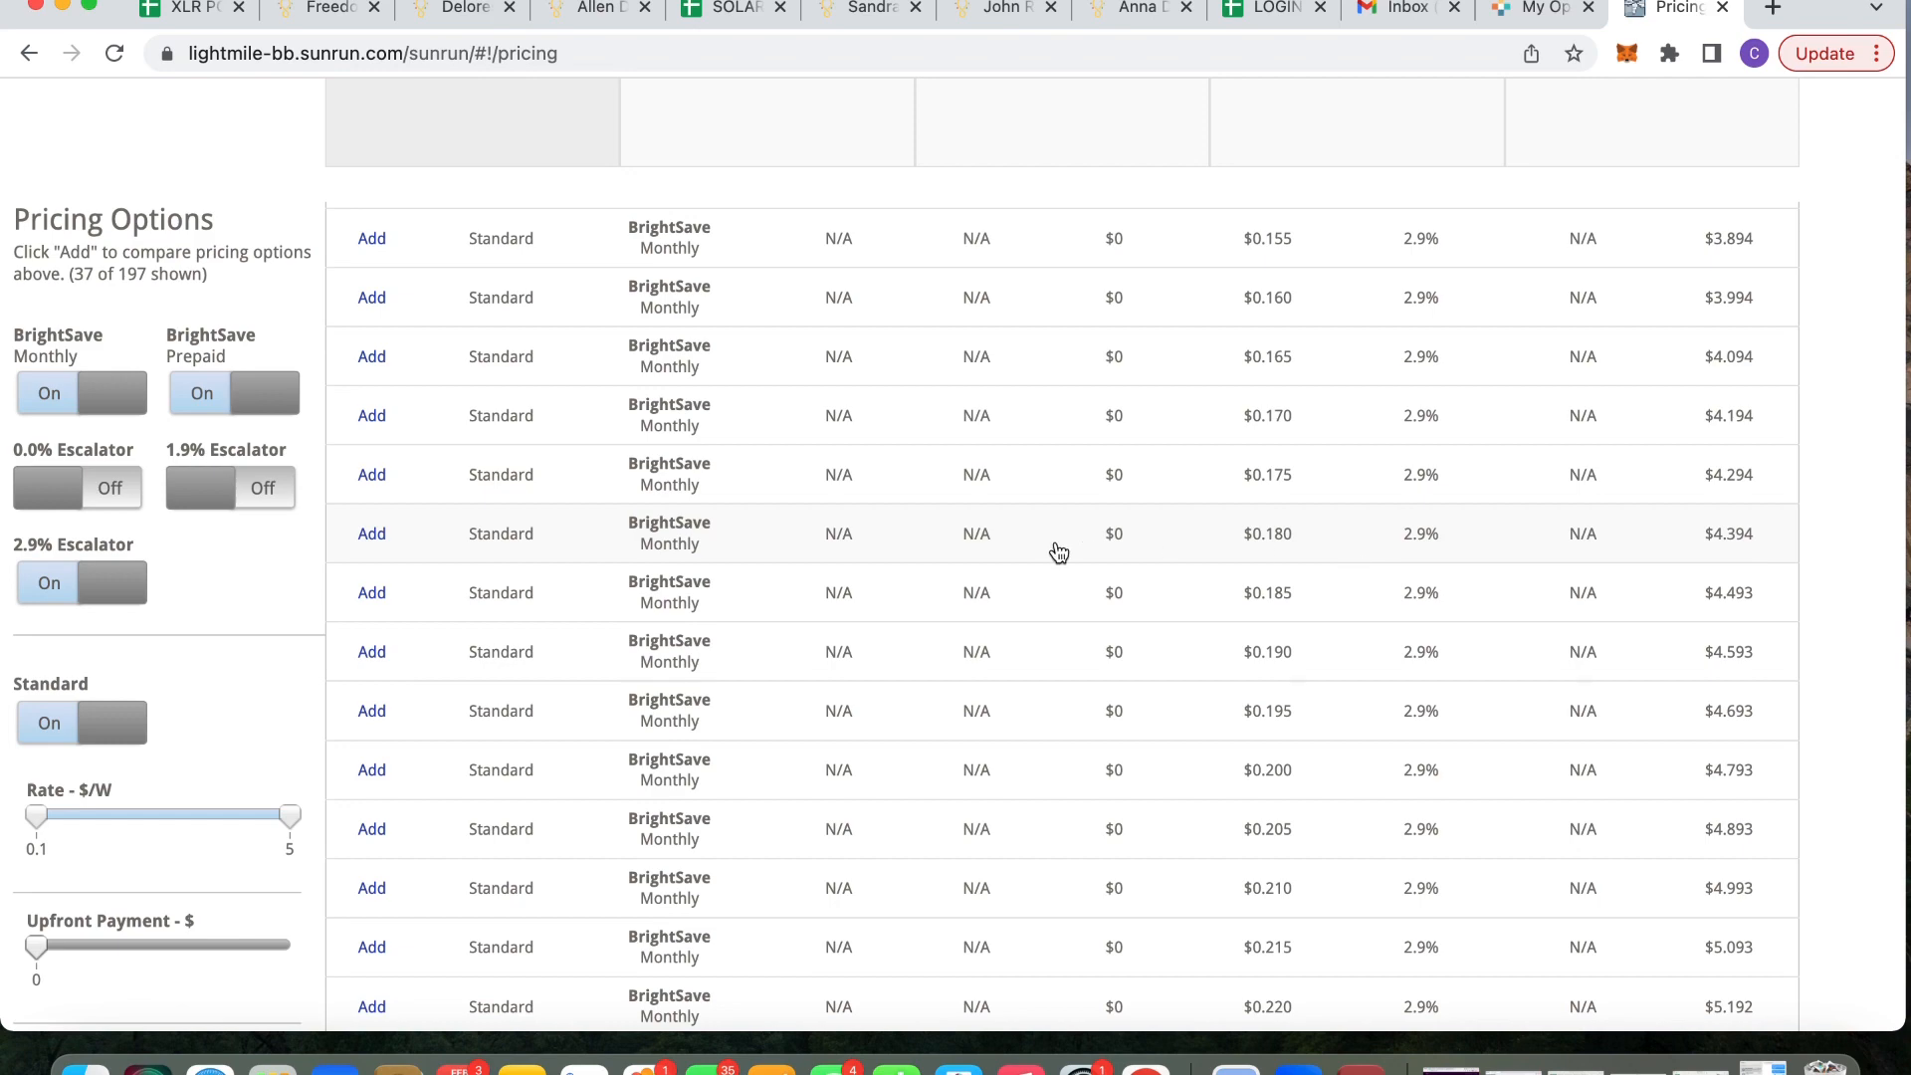
Add the $0.180/kWh, 2.9% BrightSave Monthly option to the Pricing Comparison, estimating $163 monthly
{"action": "left_click", "coordinate": [369, 534]}
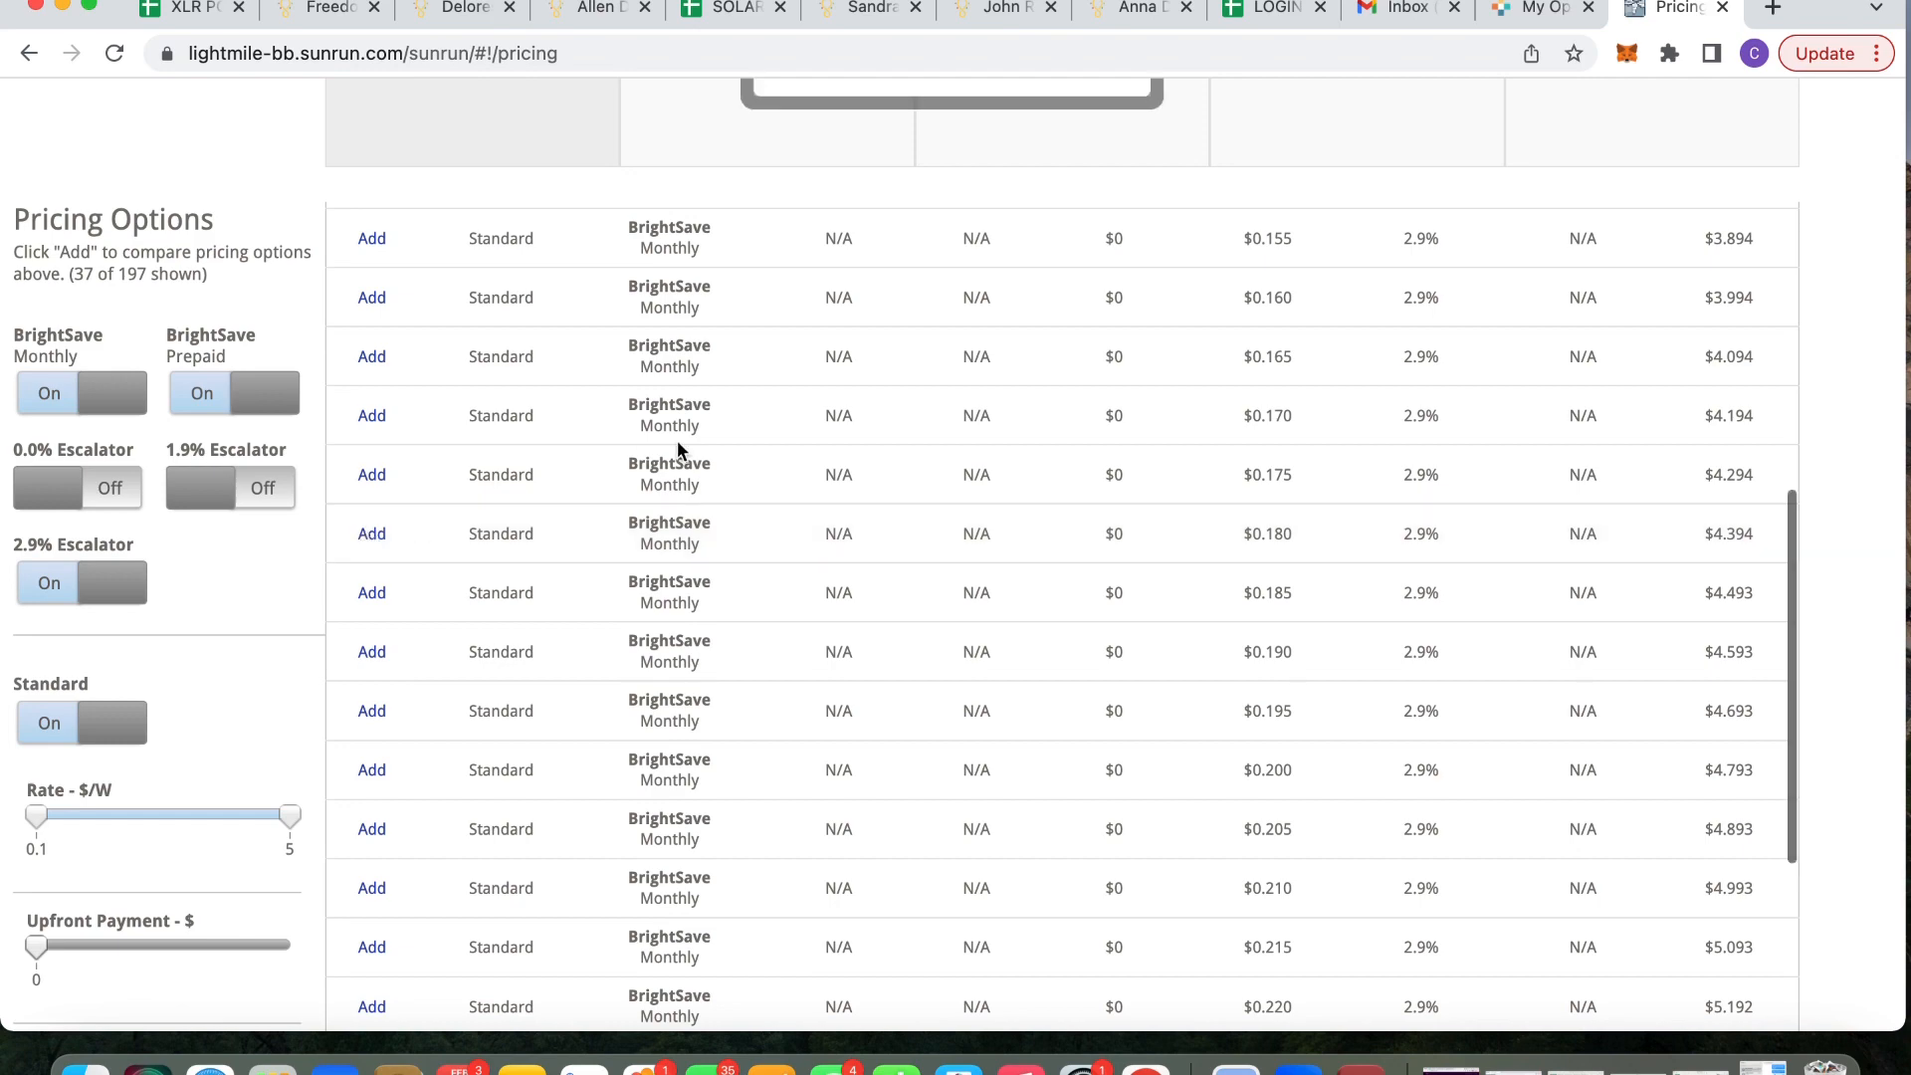
{"action": "scroll", "coordinate": [680, 452], "scroll_direction": "up", "scroll_amount": 5}
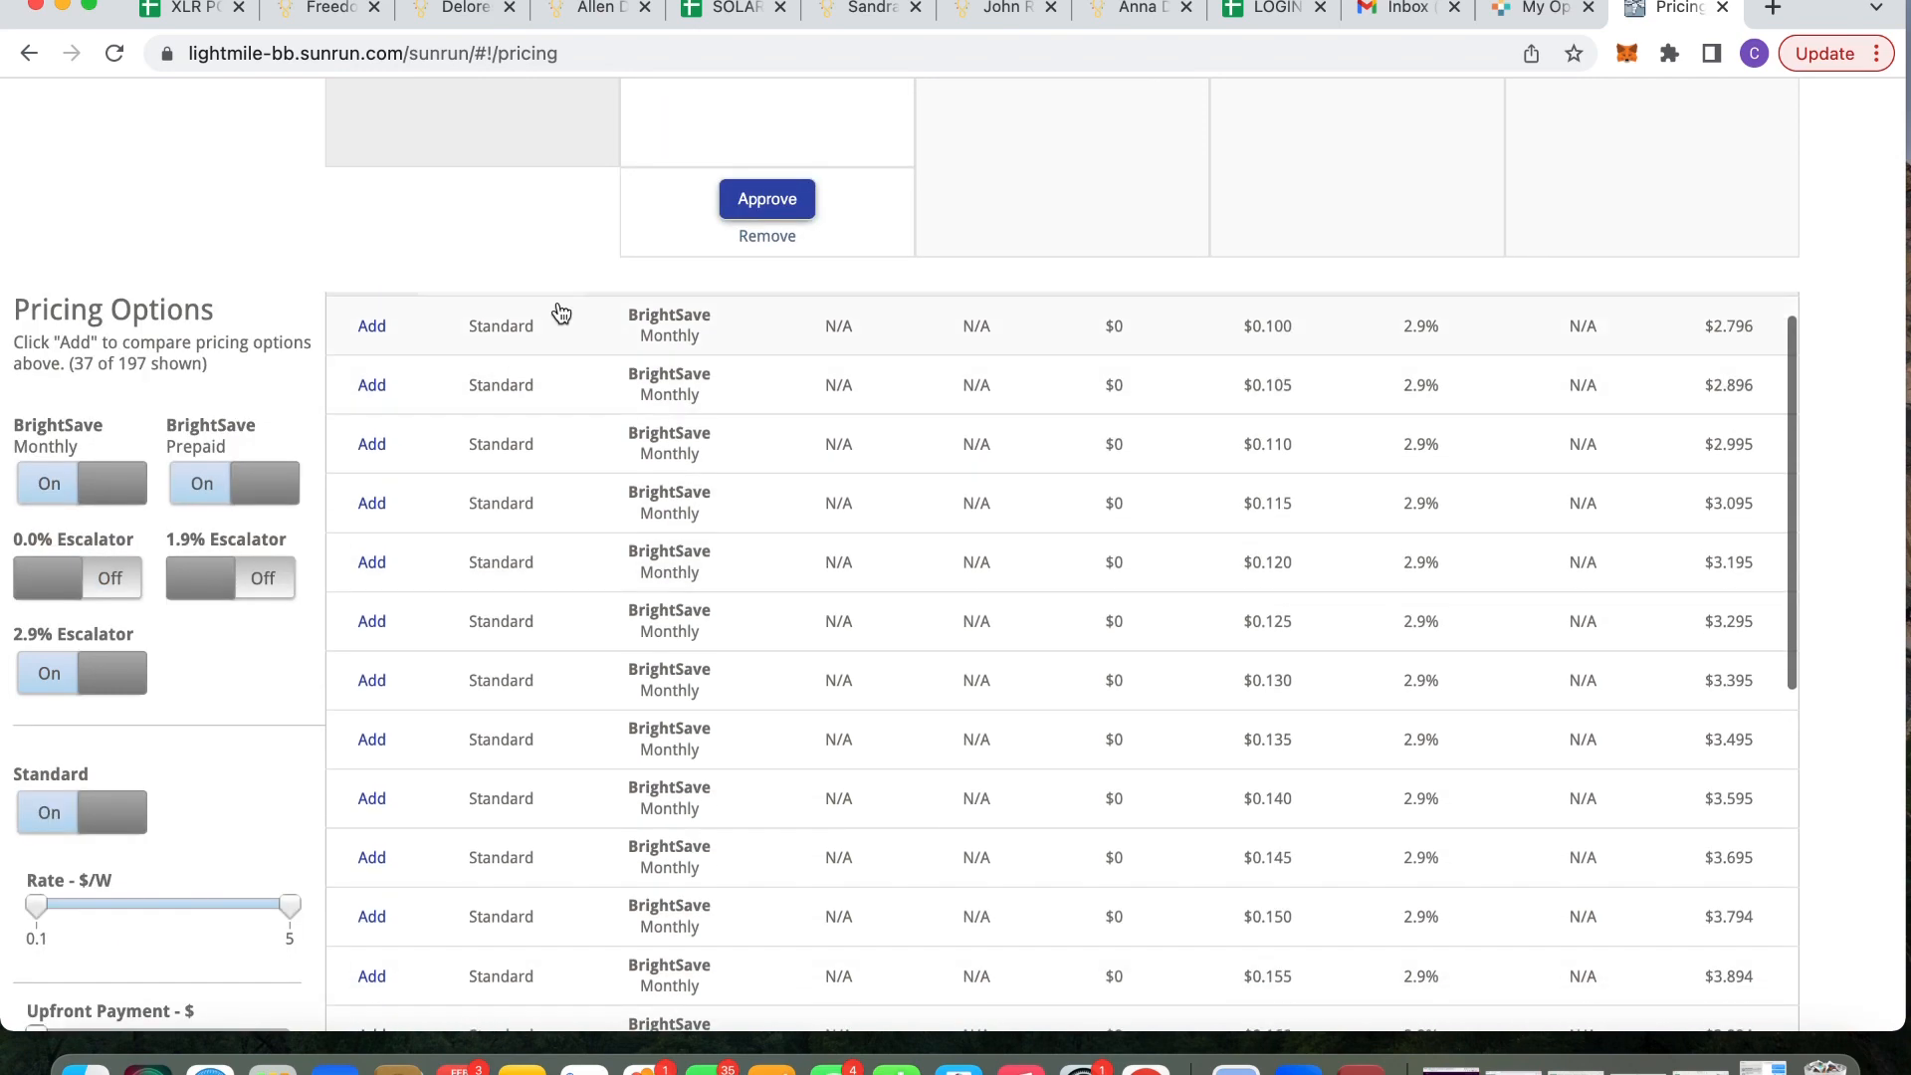
{"action": "scroll", "coordinate": [565, 269], "scroll_direction": "up", "scroll_amount": 4}
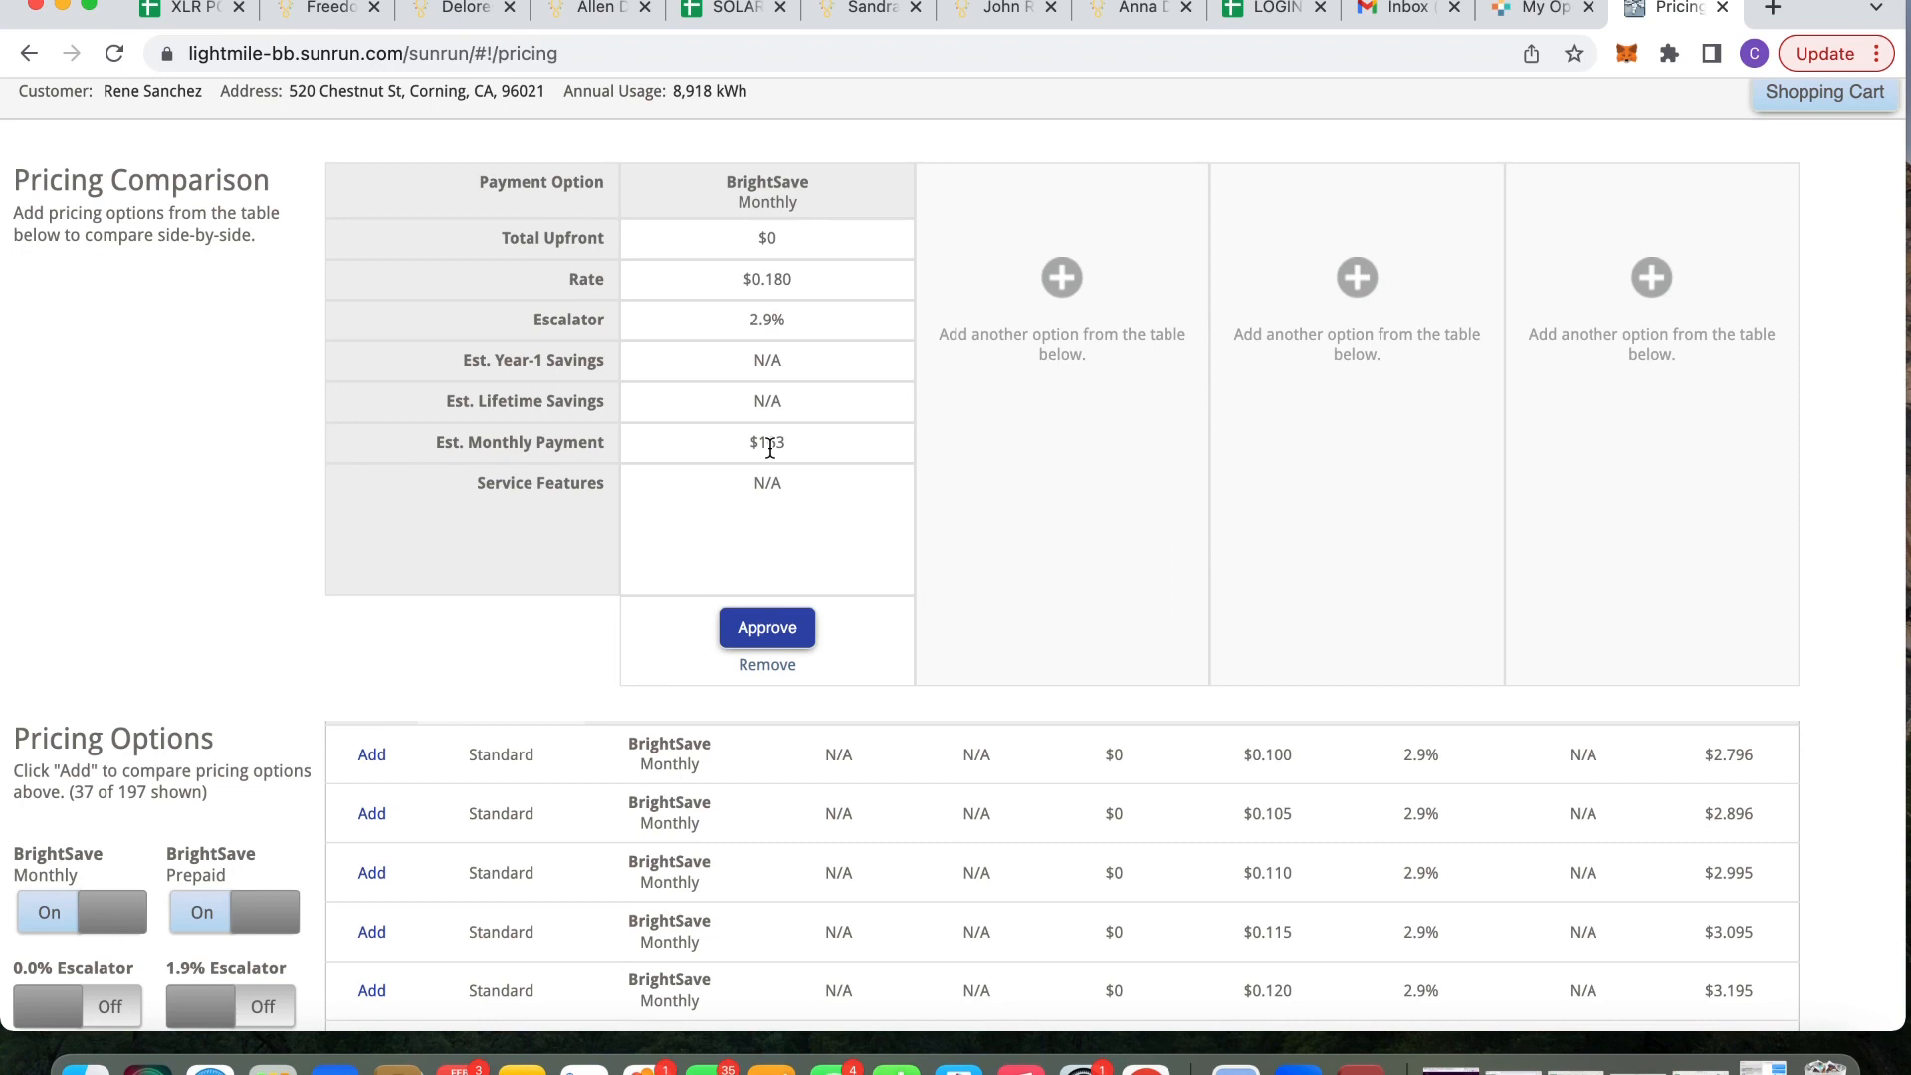
{"action": "scroll", "coordinate": [864, 478], "scroll_direction": "up", "scroll_amount": 1}
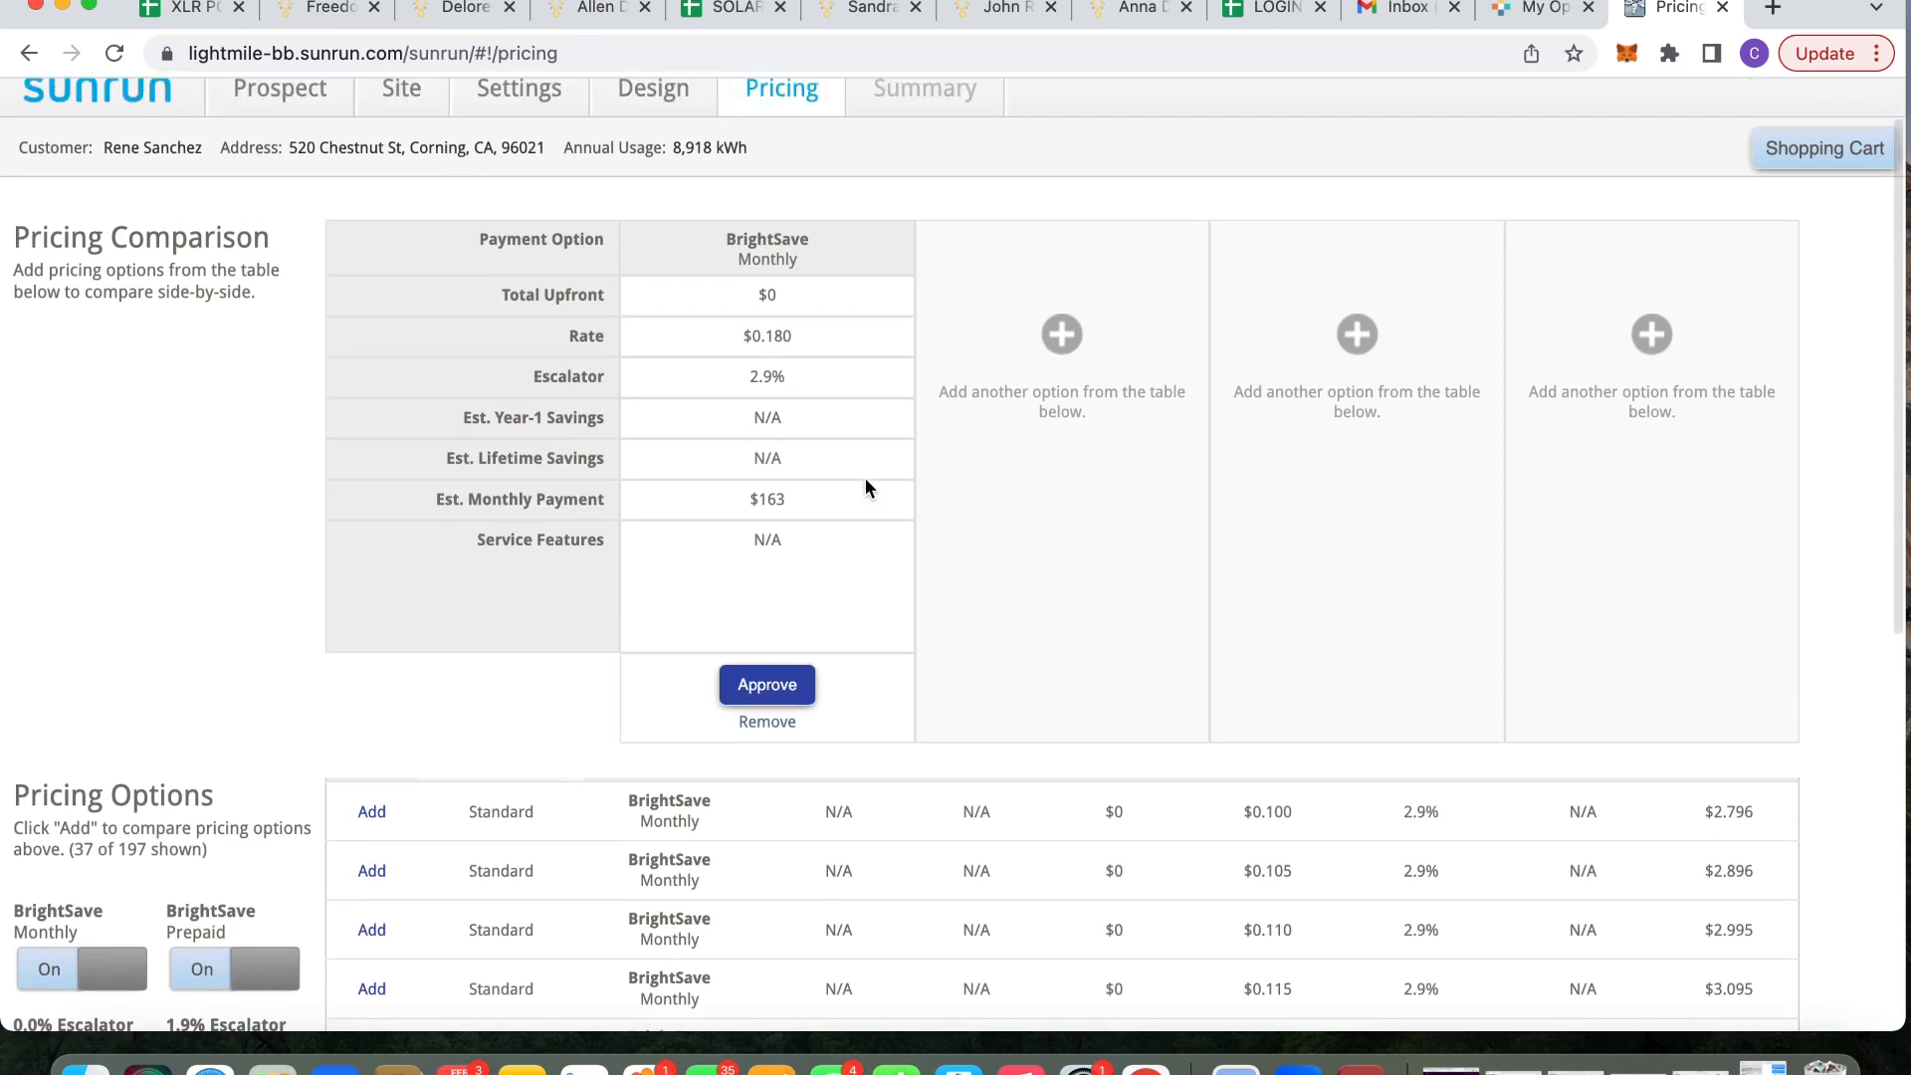
{"action": "scroll", "coordinate": [866, 486], "scroll_direction": "up", "scroll_amount": 1}
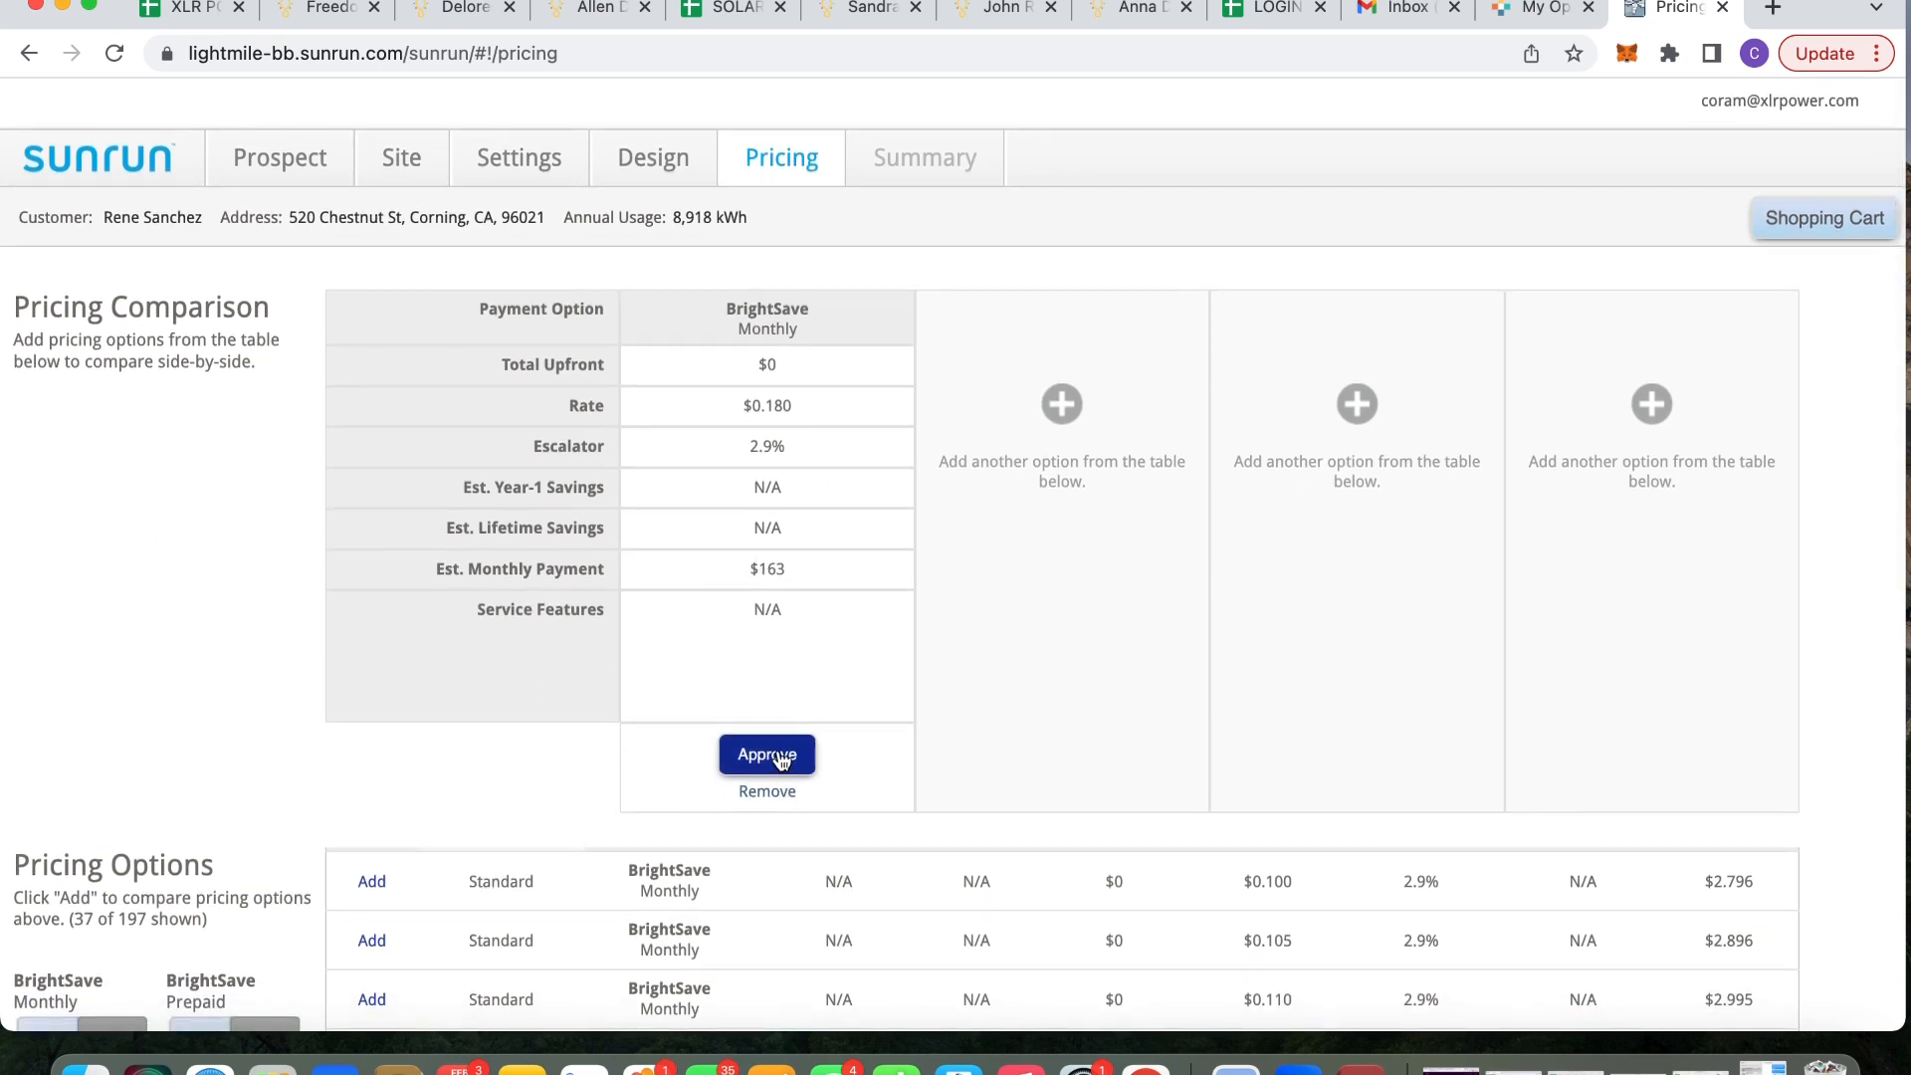
{"action": "scroll", "coordinate": [804, 652], "scroll_direction": "down", "scroll_amount": 10}
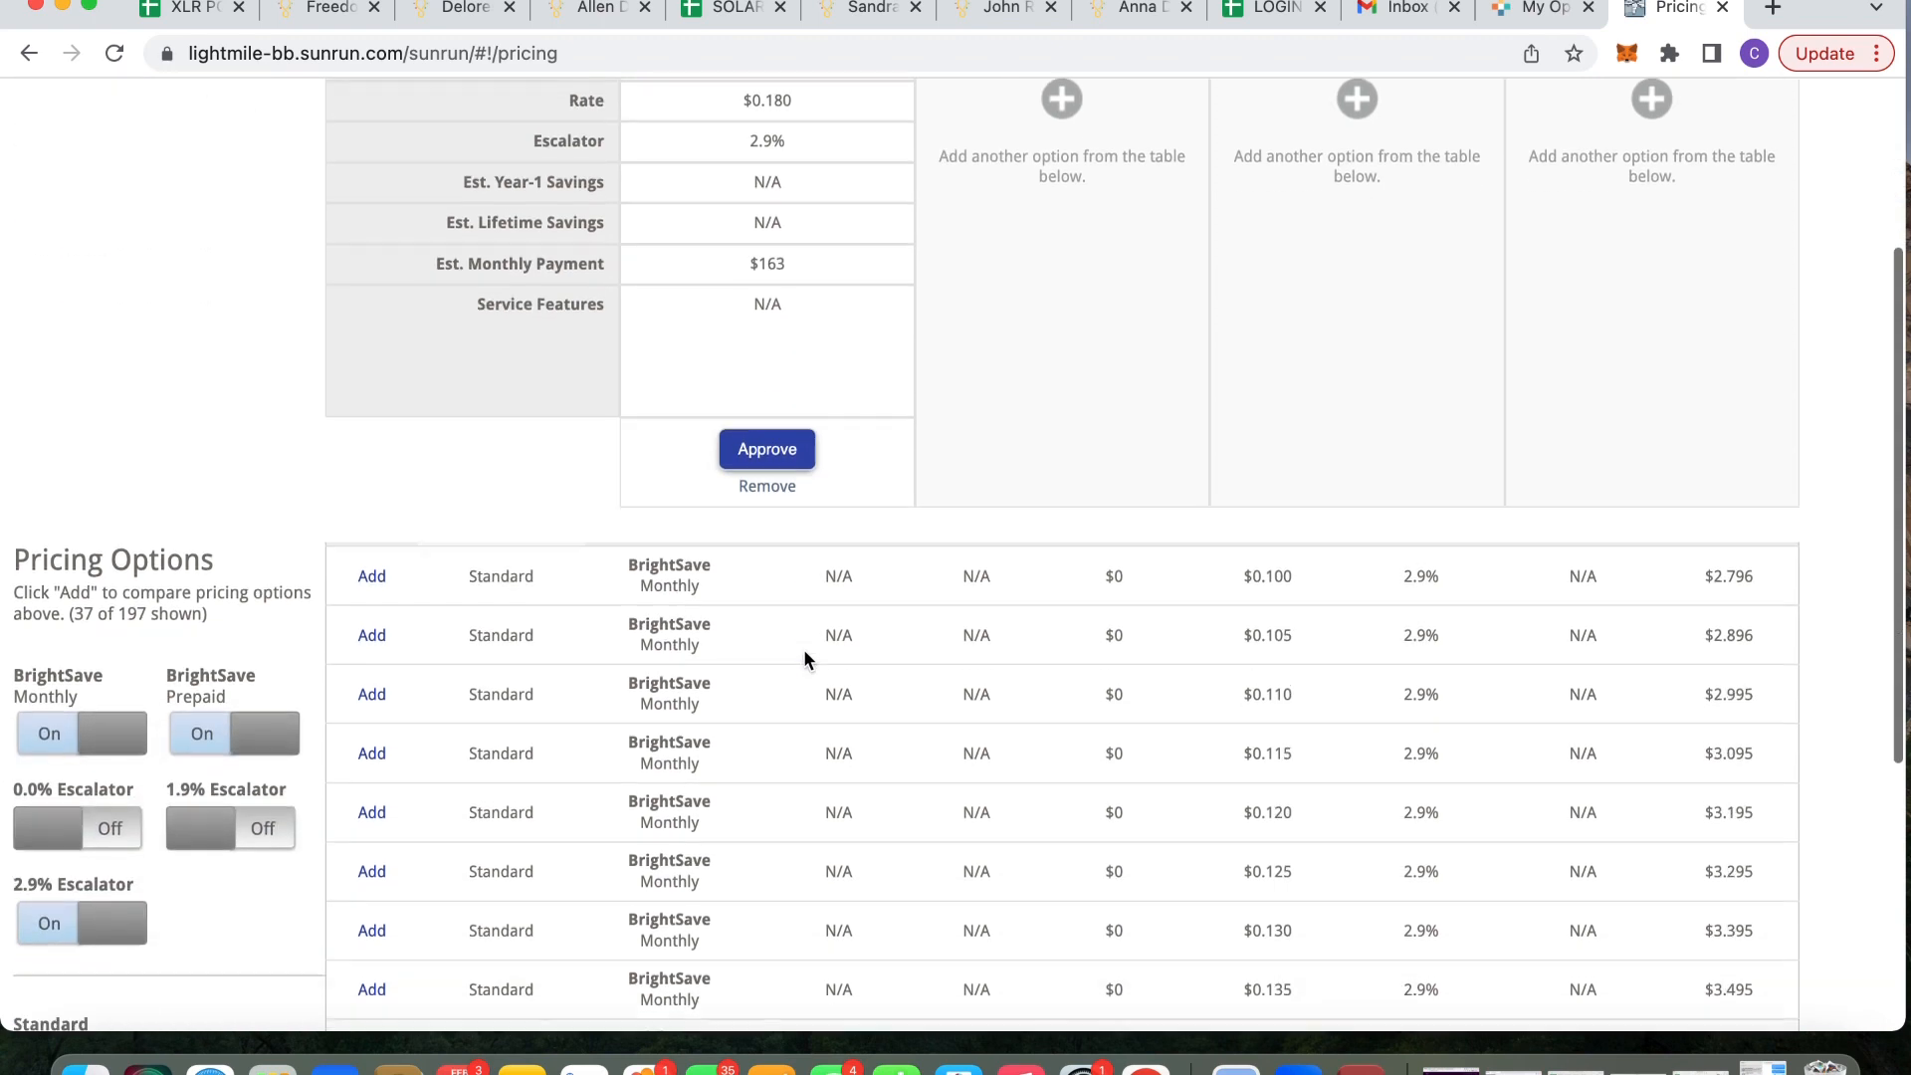
{"action": "scroll", "coordinate": [647, 804], "scroll_direction": "down", "scroll_amount": 5}
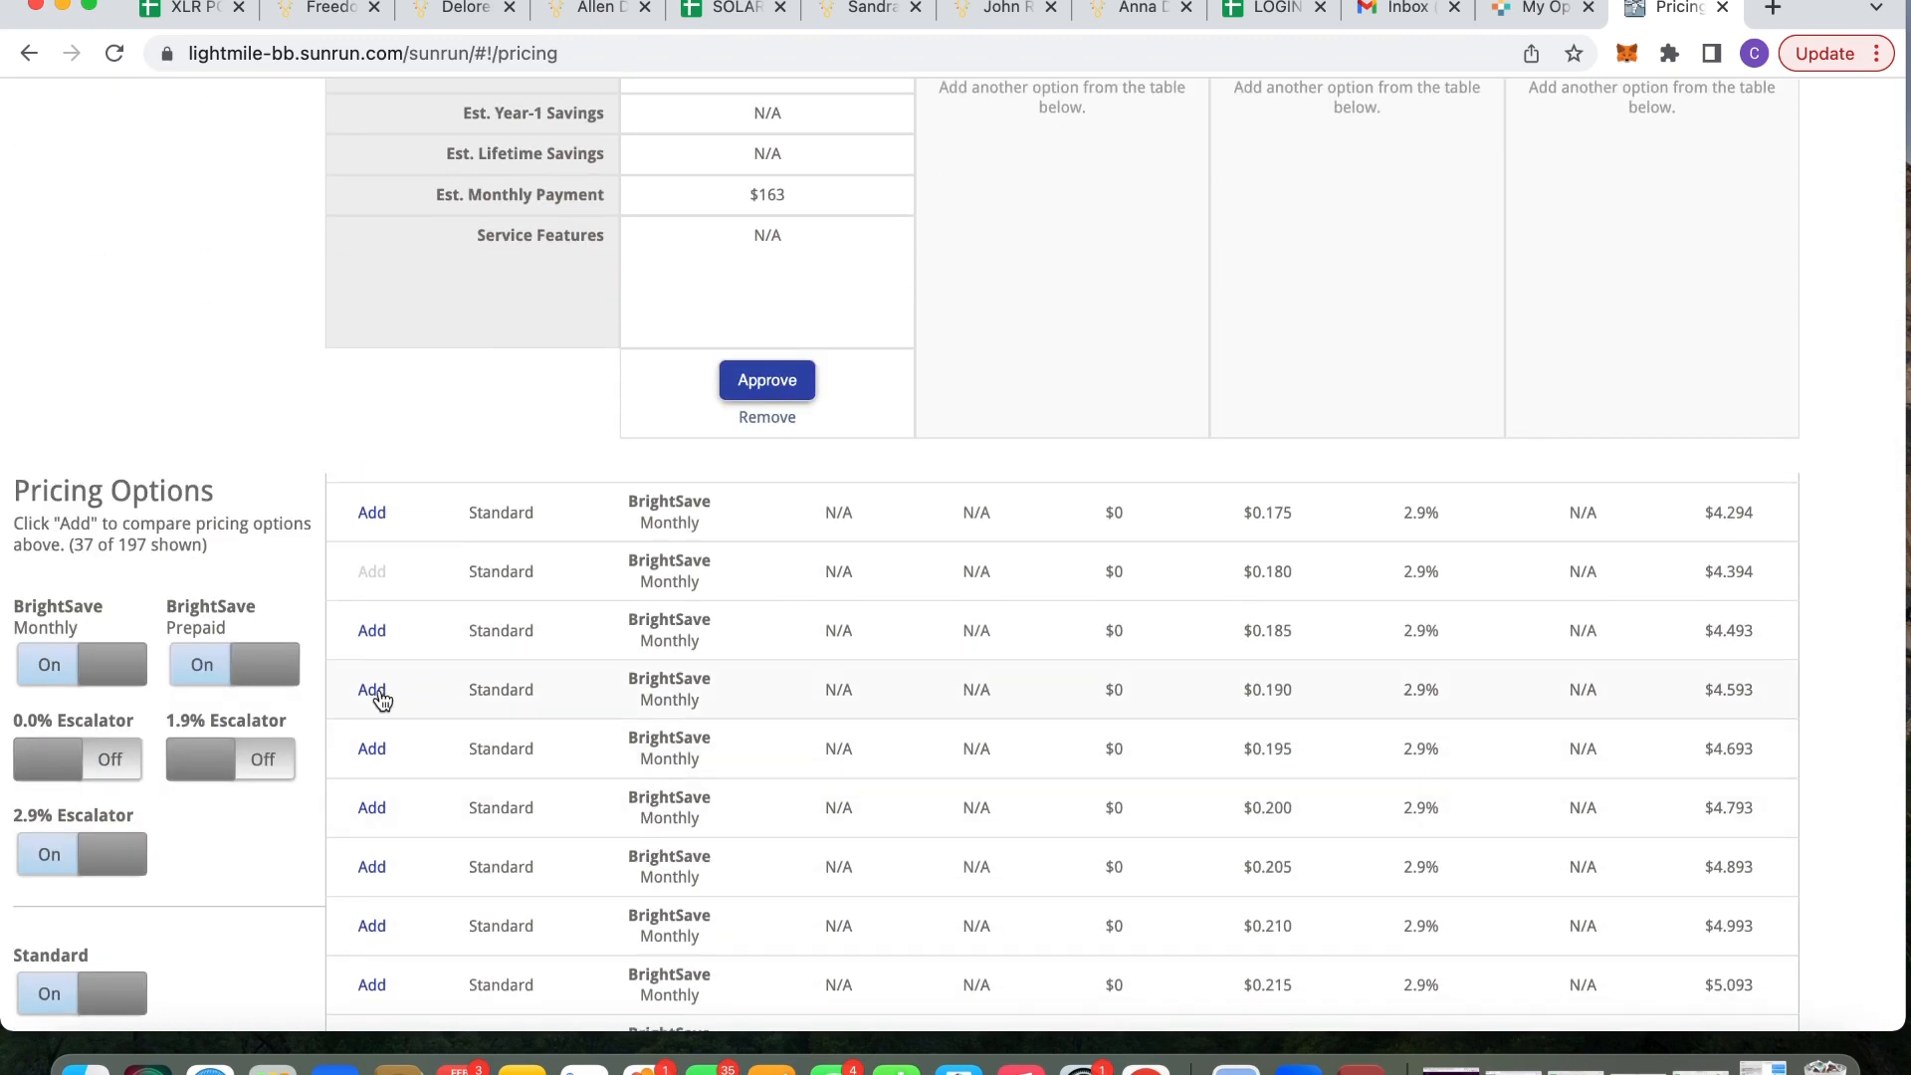
Add the $0.190/kWh BrightSave Monthly option as a second comparison column, estimating $172 monthly
{"action": "left_click", "coordinate": [372, 691]}
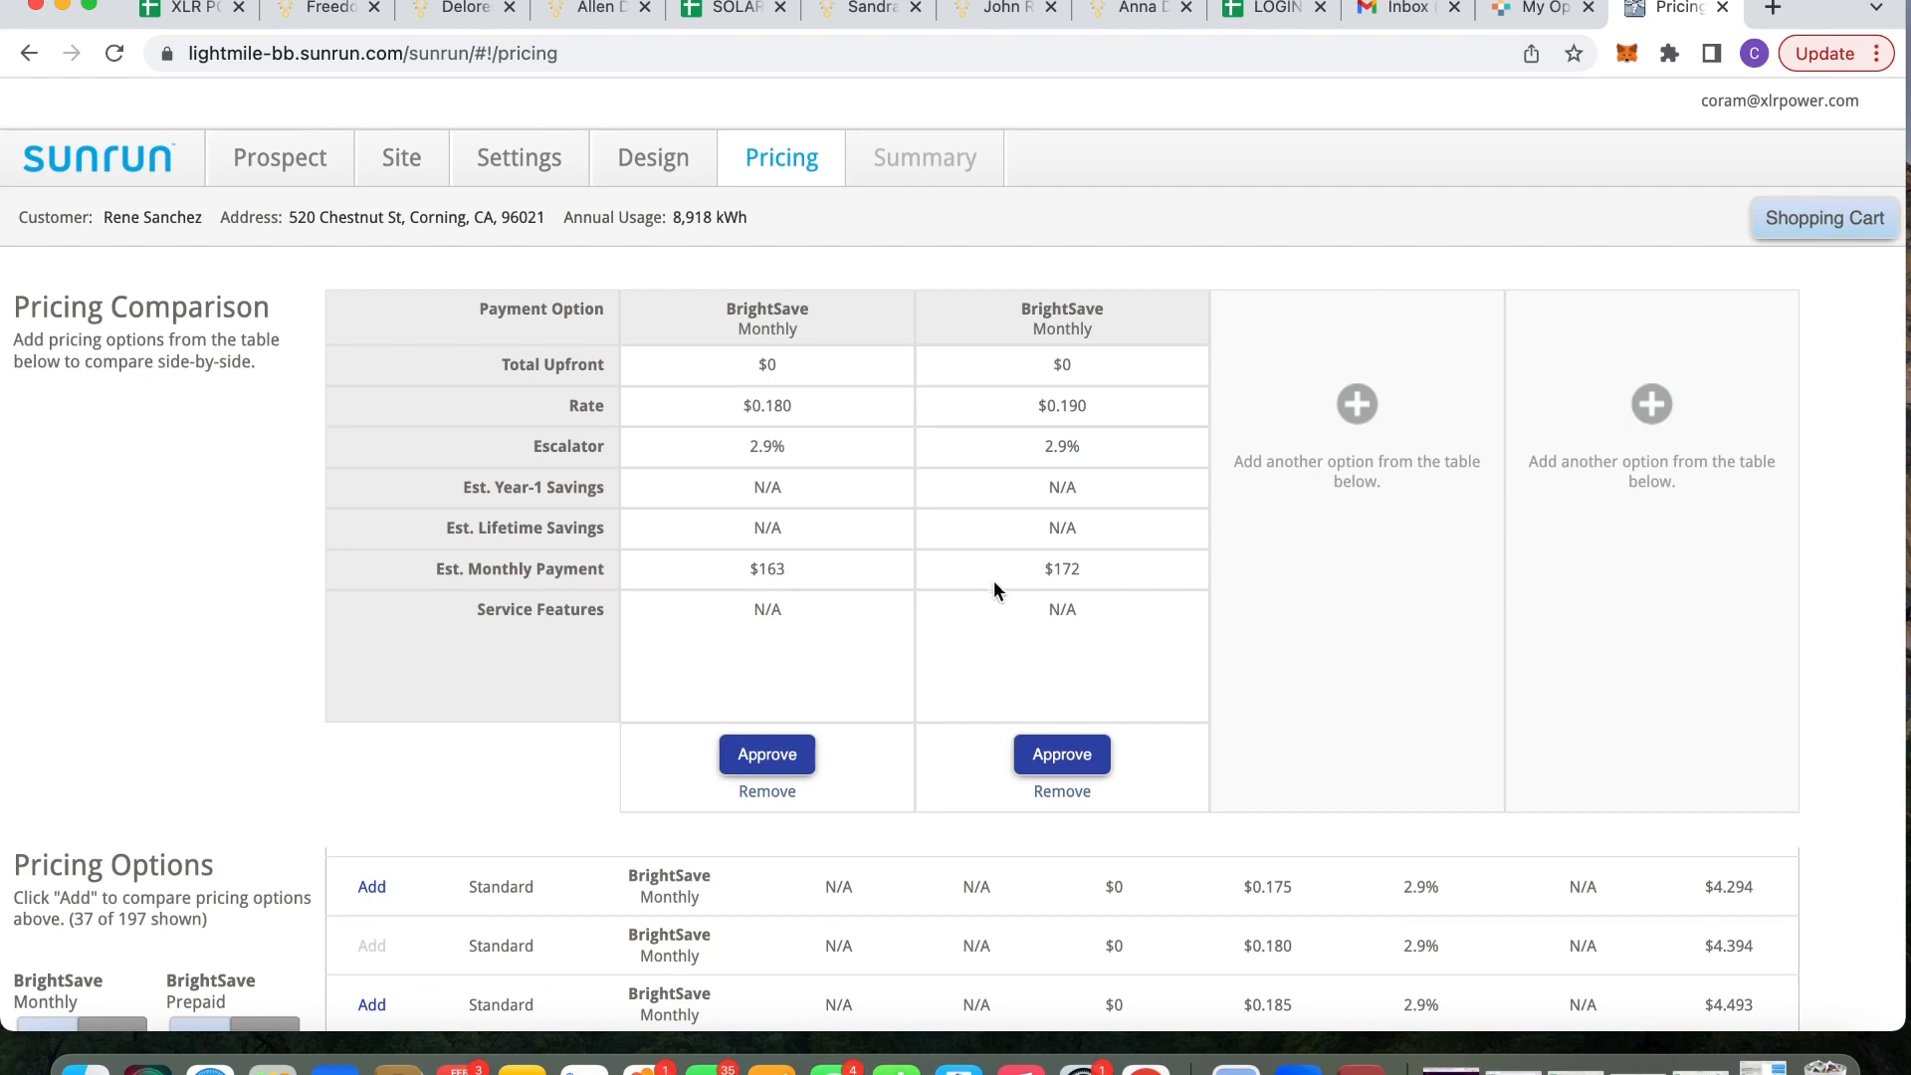
{"action": "scroll", "coordinate": [999, 587], "scroll_direction": "down", "scroll_amount": 10}
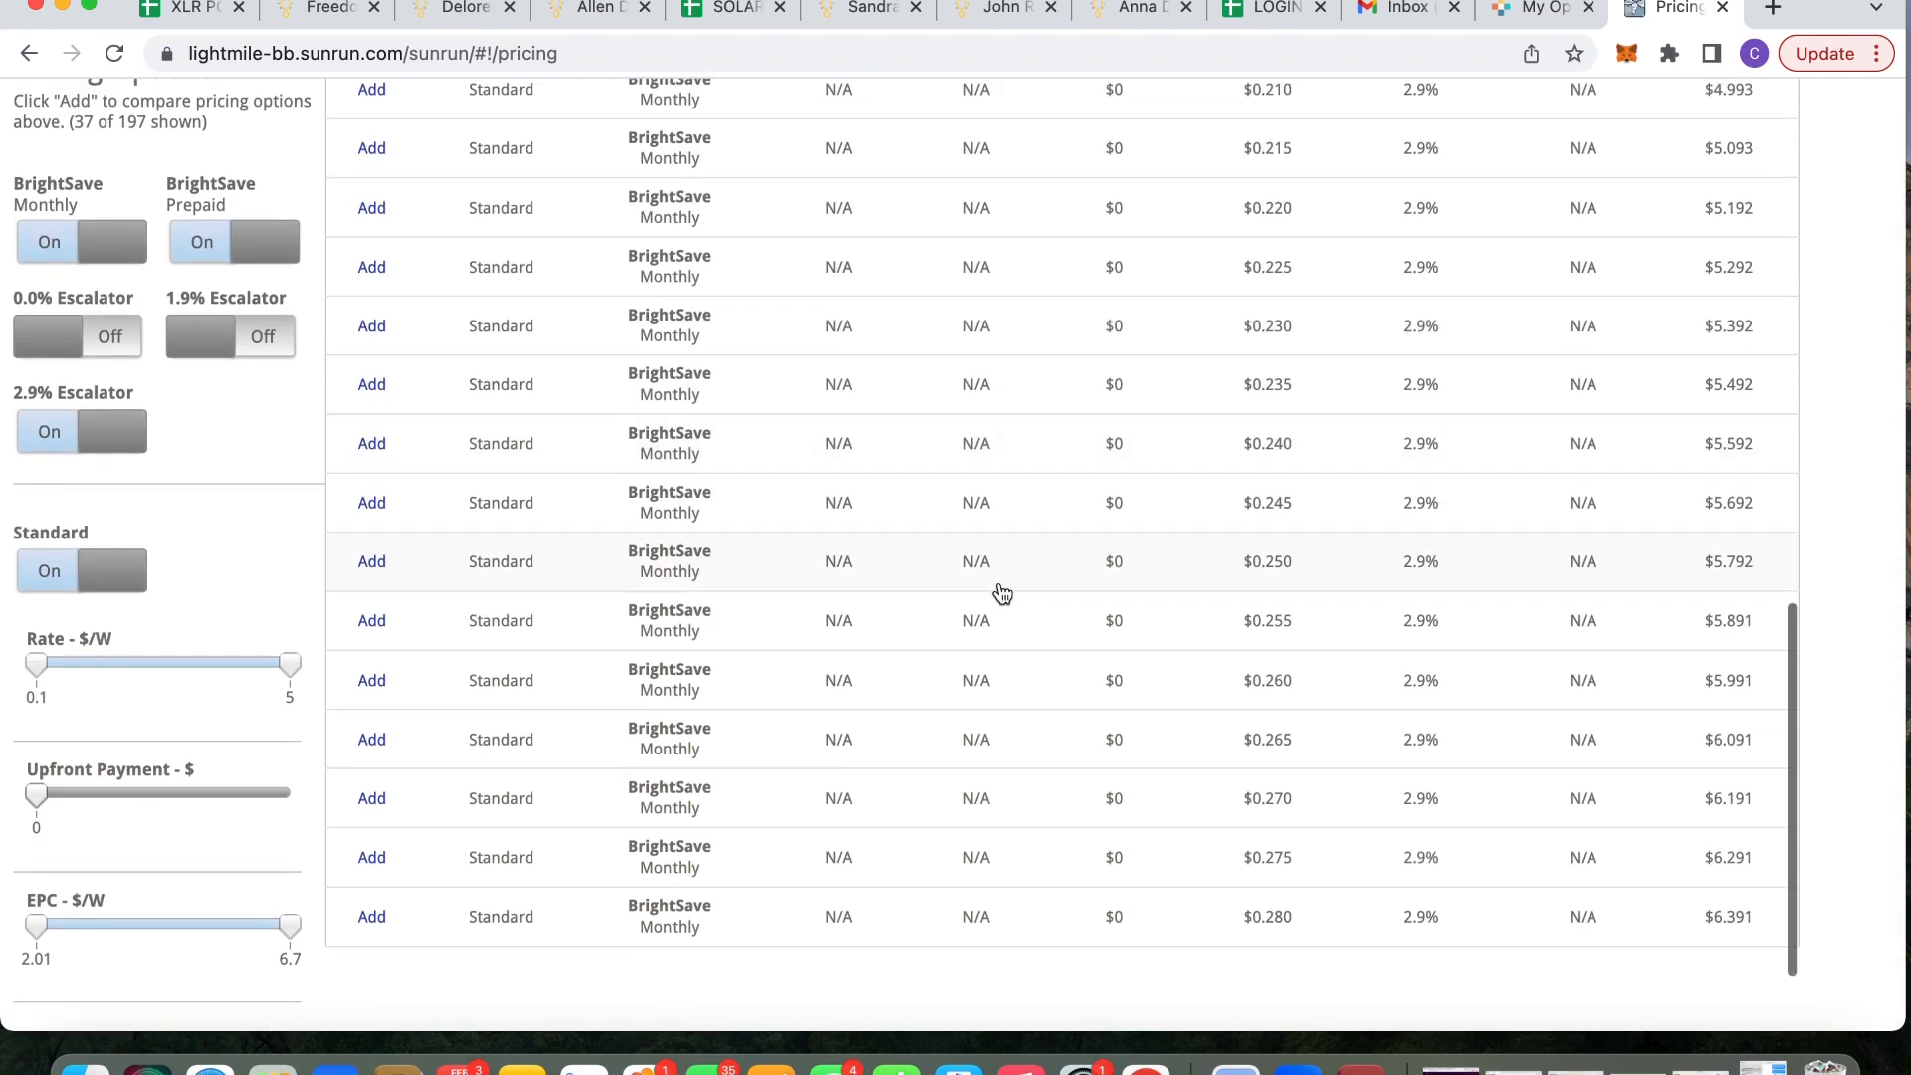
{"action": "scroll", "coordinate": [1003, 595], "scroll_direction": "up", "scroll_amount": 10}
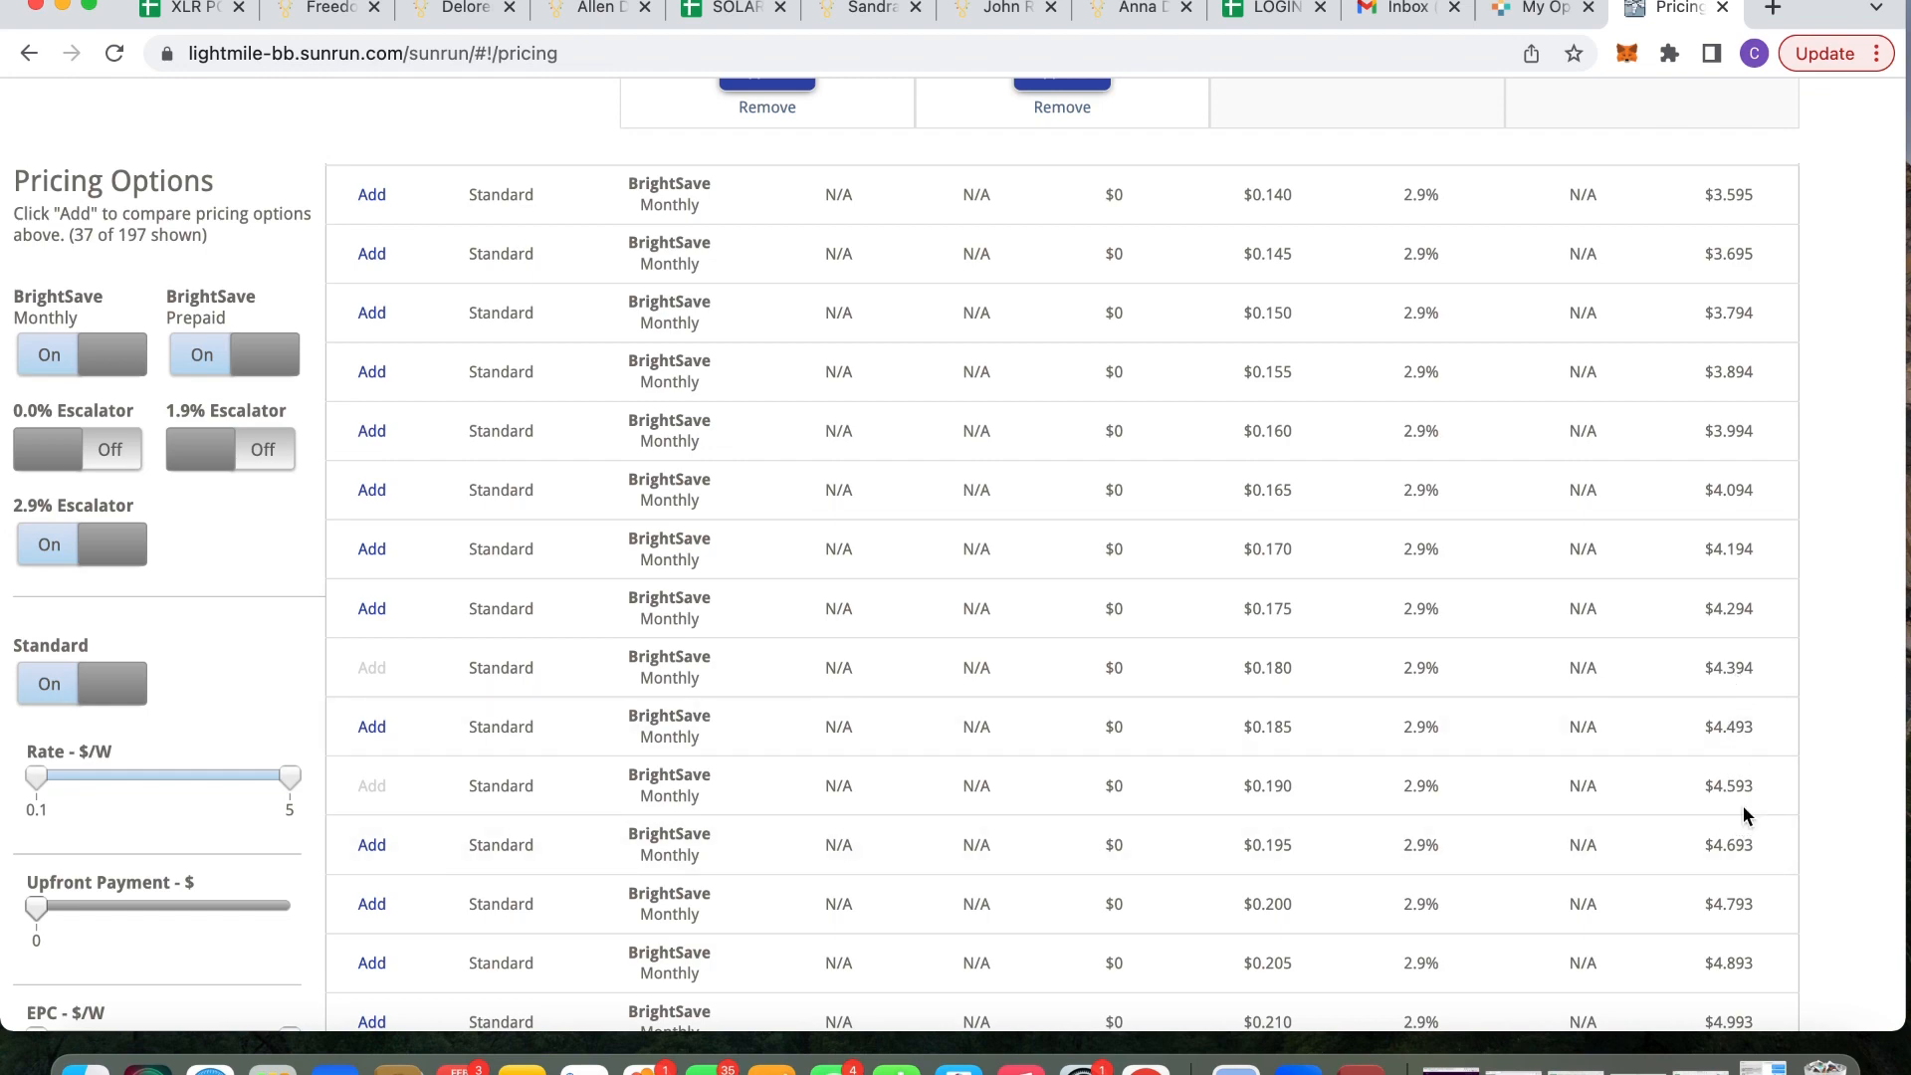
{"action": "scroll", "coordinate": [1612, 725], "scroll_direction": "up", "scroll_amount": 5}
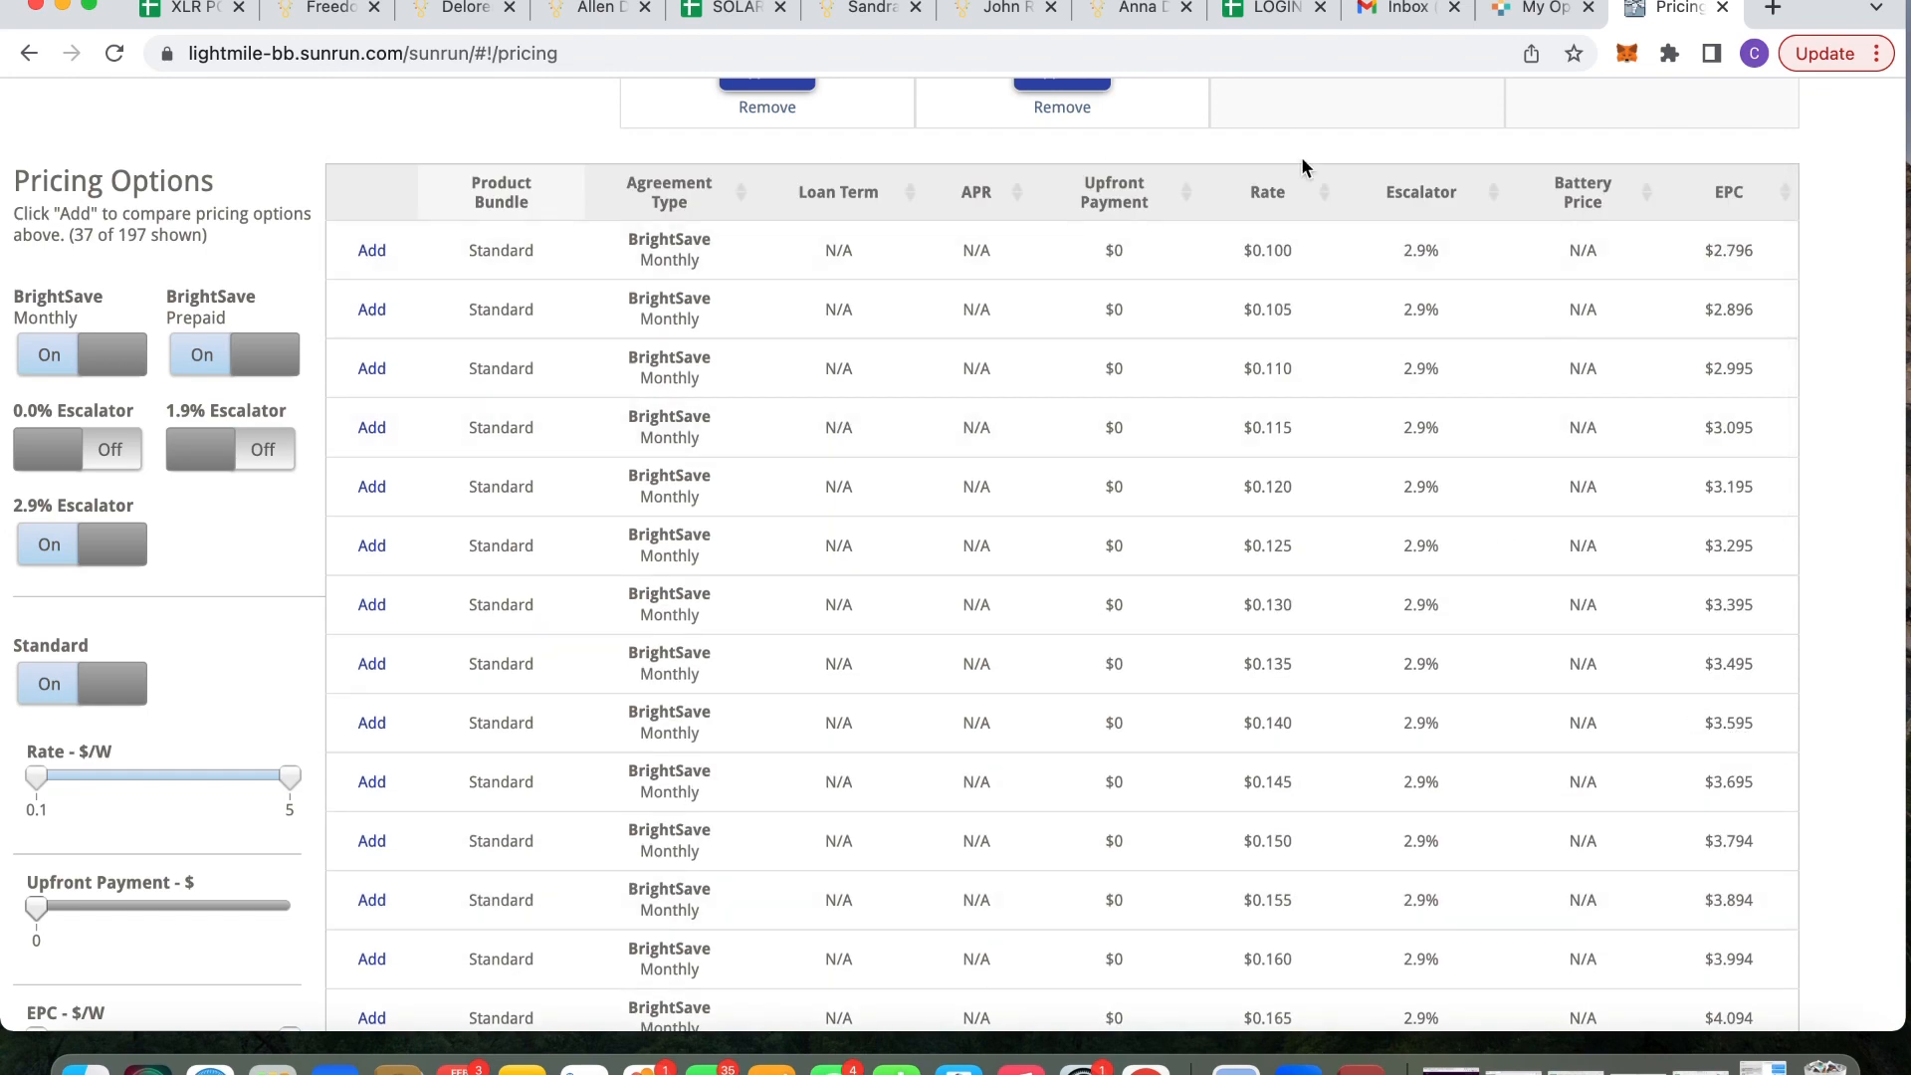
{"action": "scroll", "coordinate": [1300, 157], "scroll_direction": "up", "scroll_amount": 7}
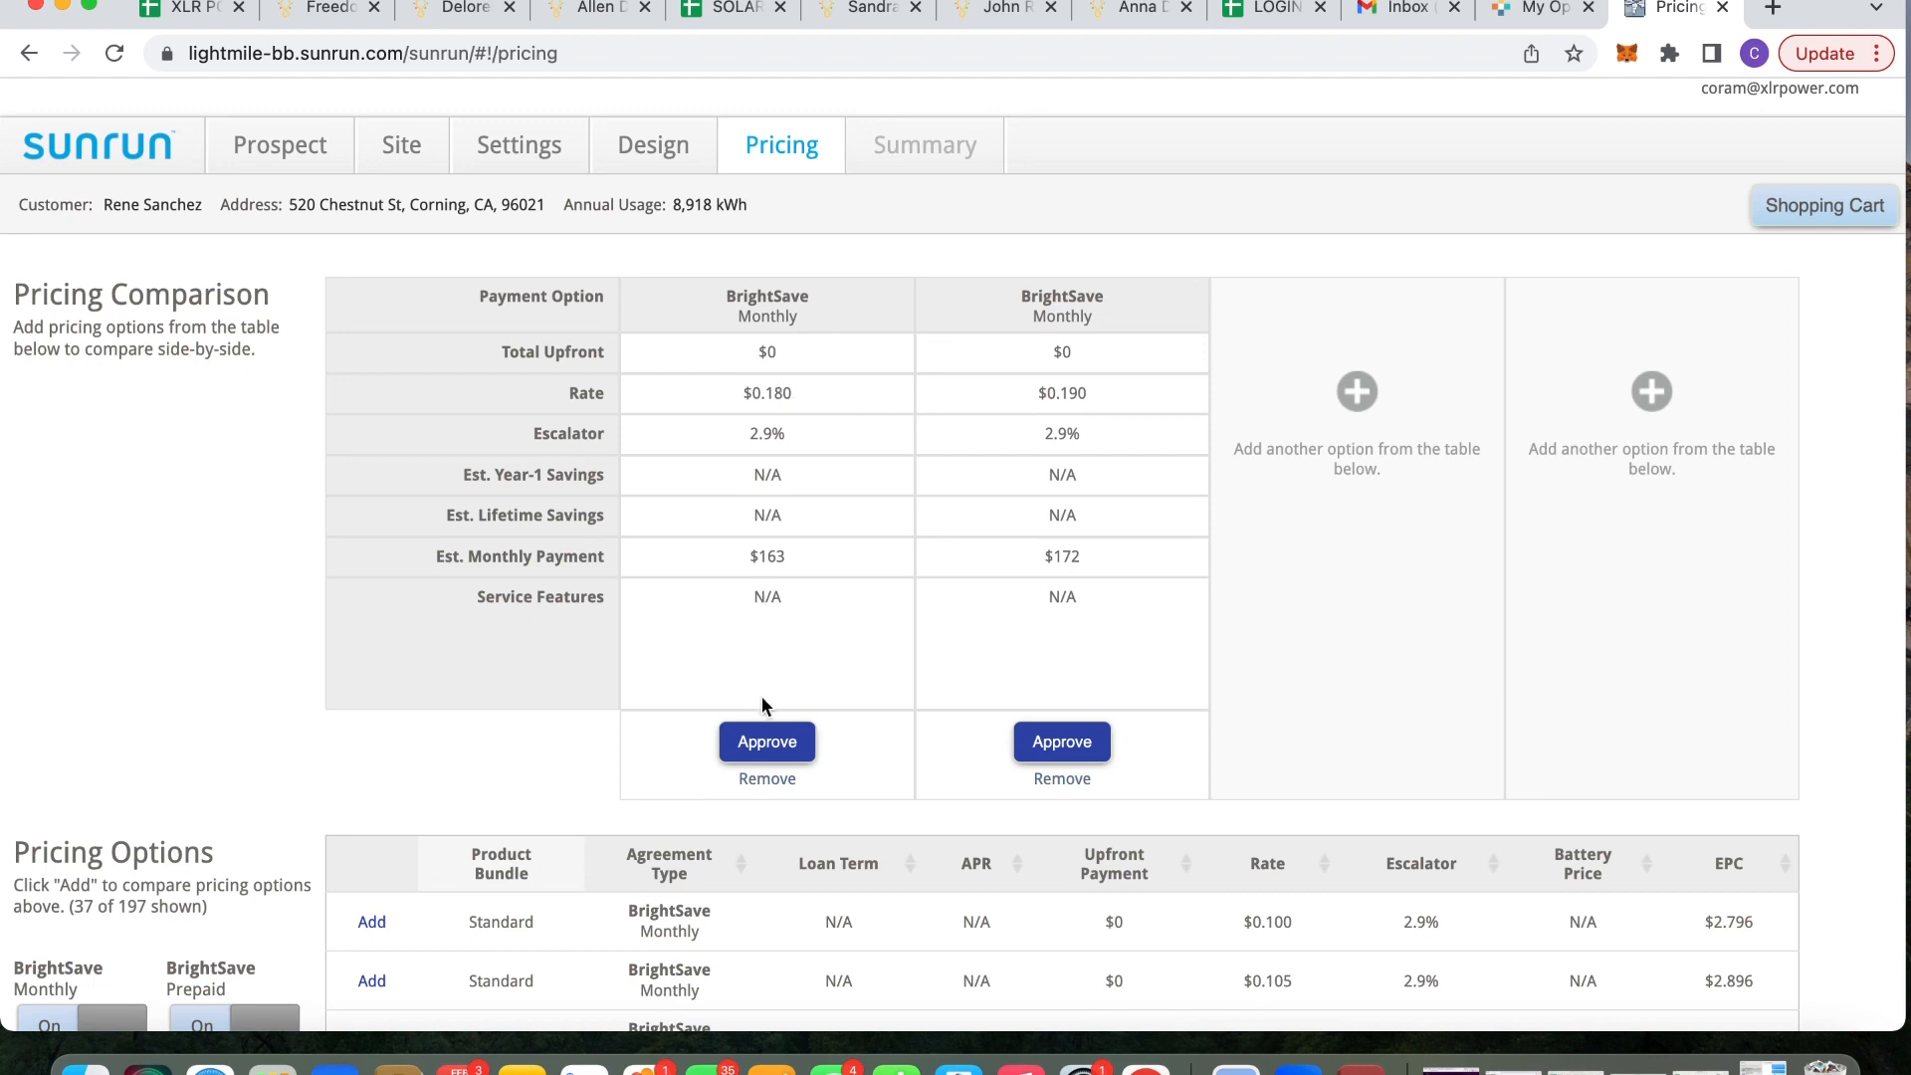
Approve the $0.180 pricing and review the Design Summary with its Side-by-side Offer PDF
{"action": "left_click", "coordinate": [777, 747]}
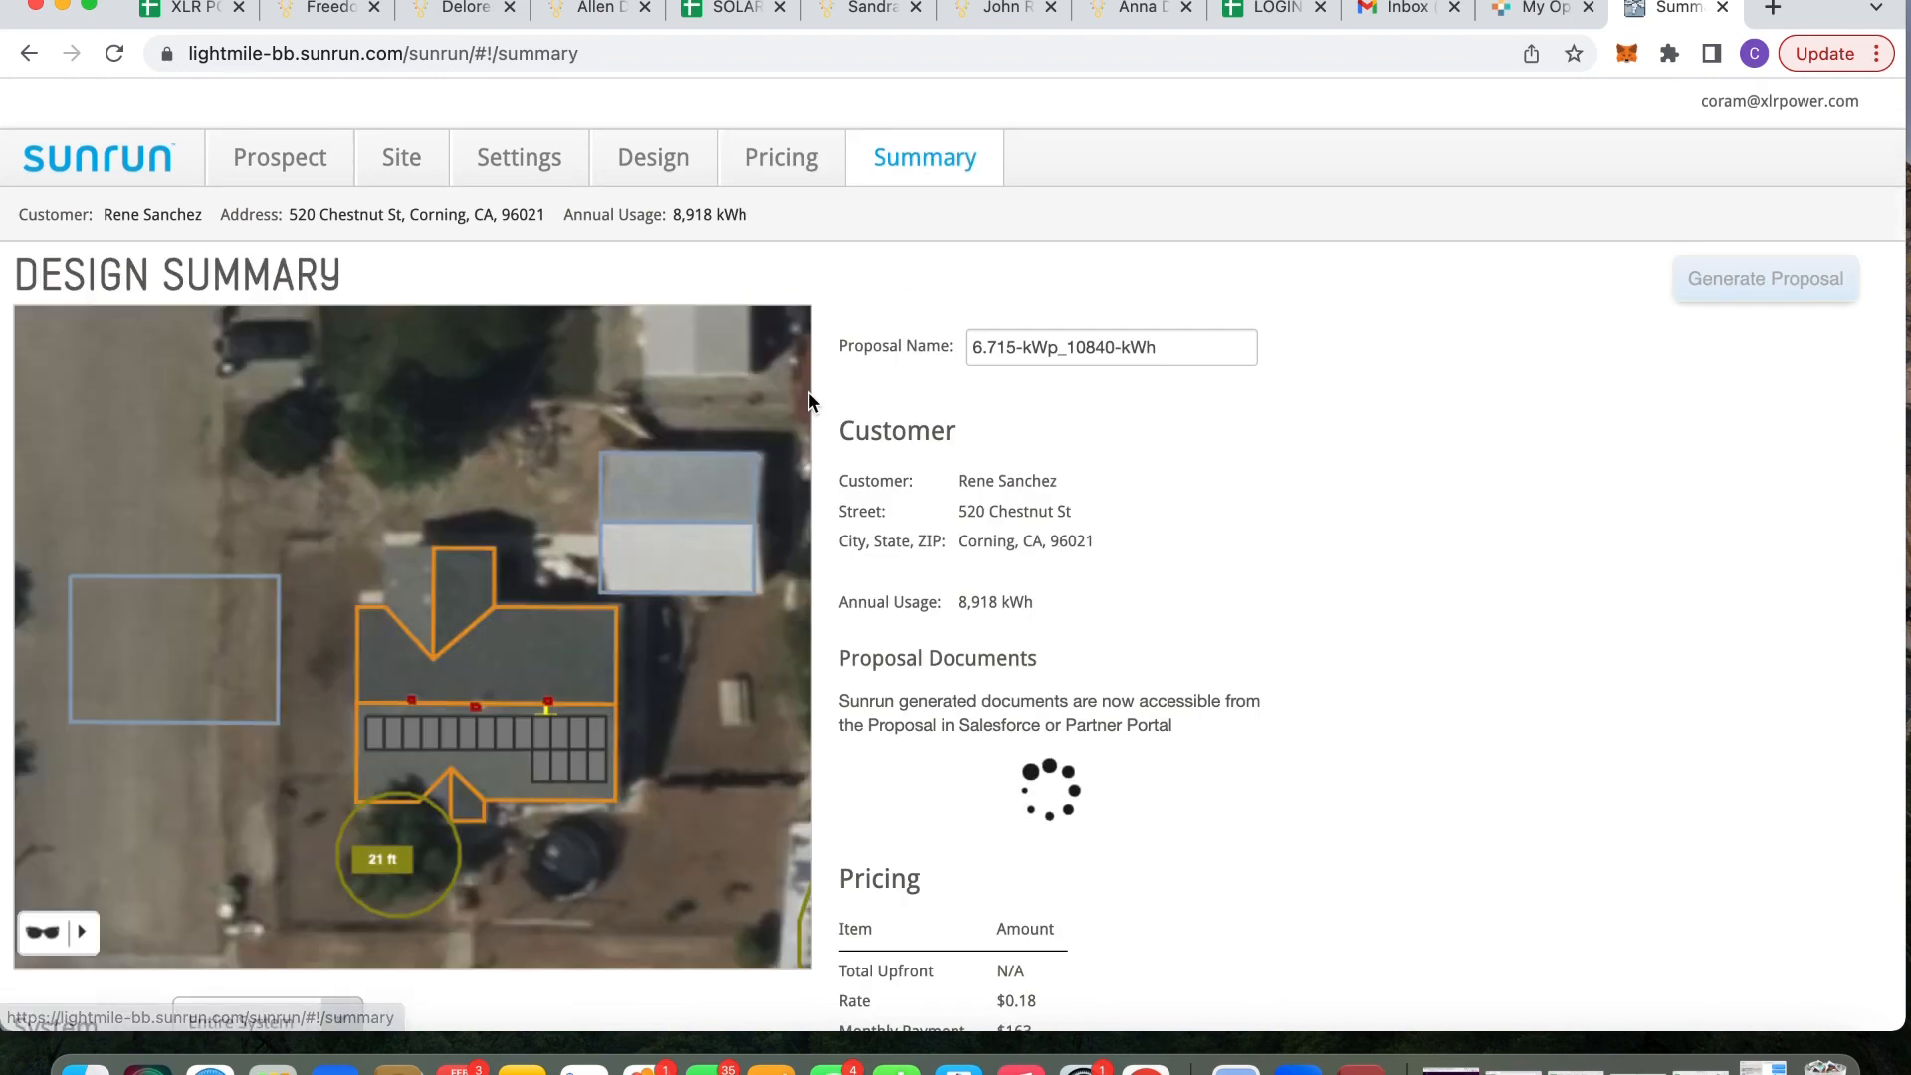
{"action": "scroll", "coordinate": [810, 396], "scroll_direction": "down", "scroll_amount": 2}
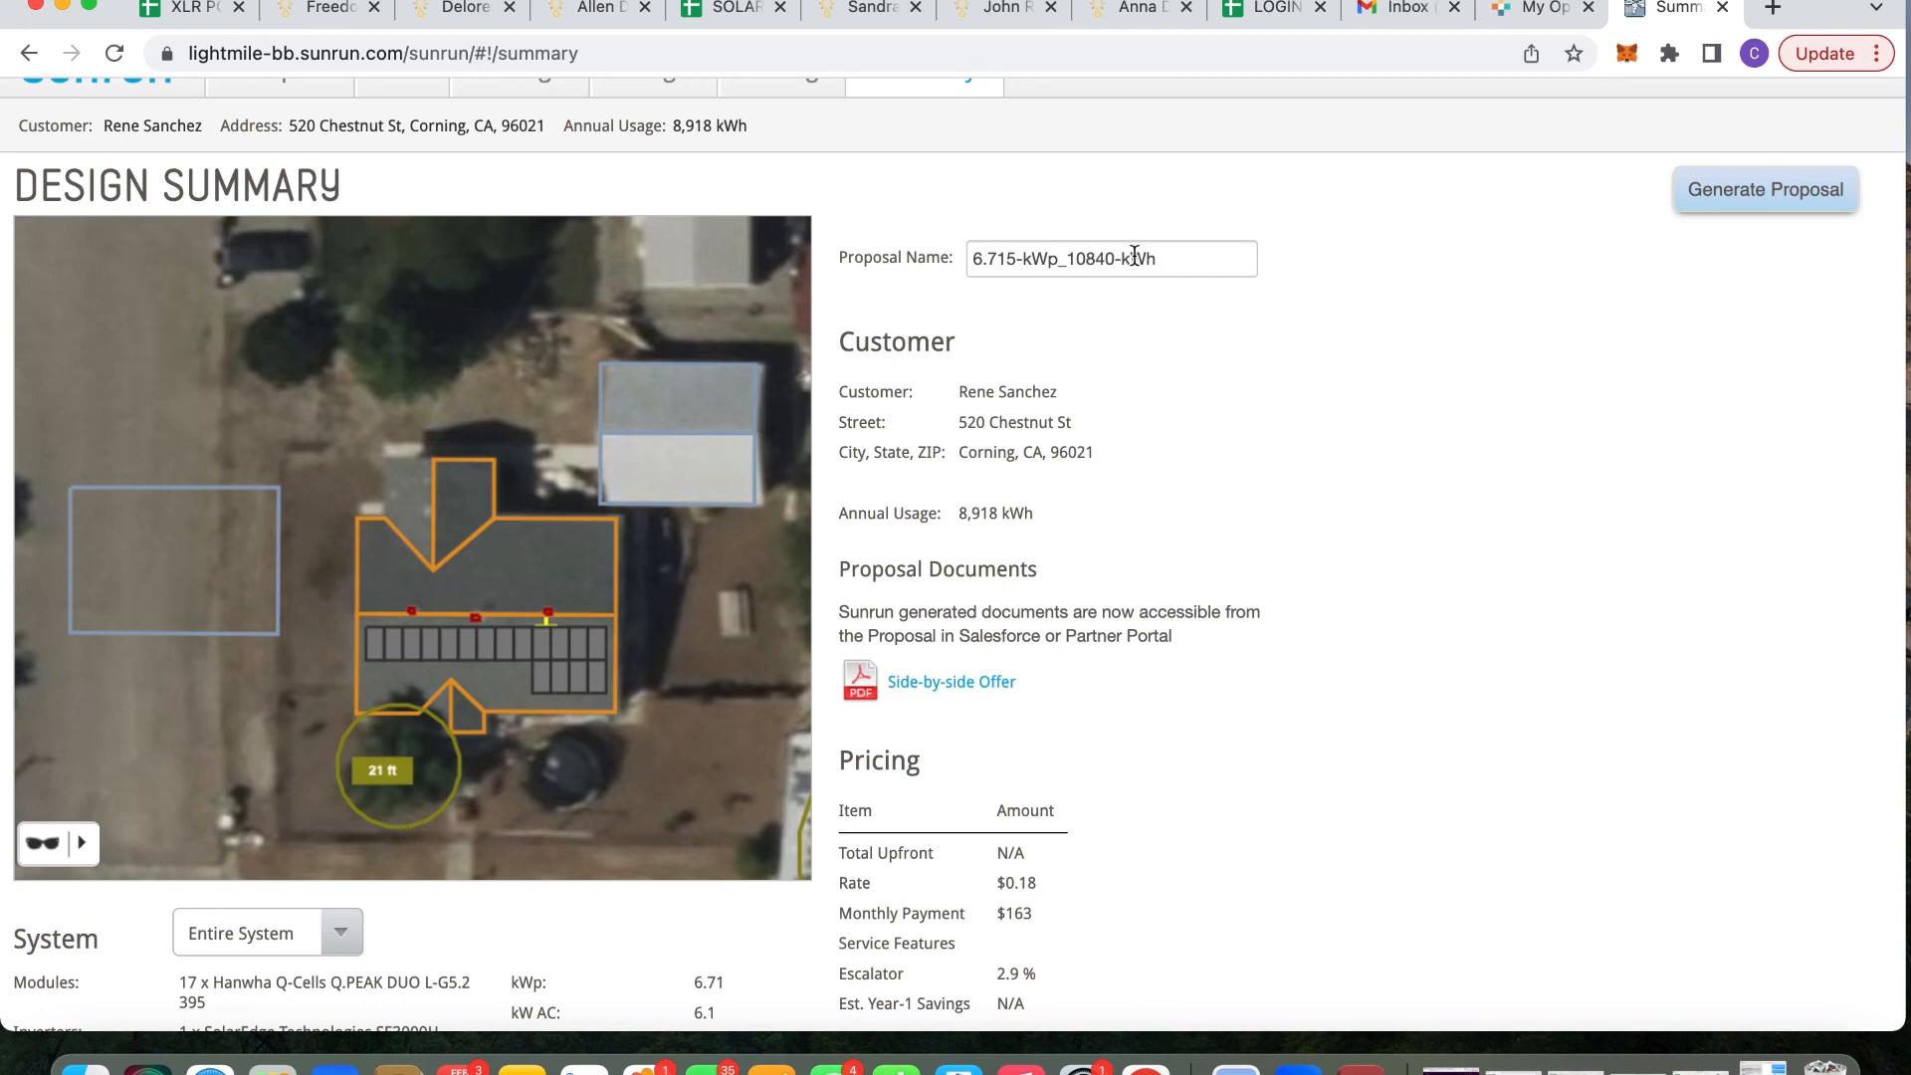
{"action": "scroll", "coordinate": [922, 776], "scroll_direction": "down", "scroll_amount": 4}
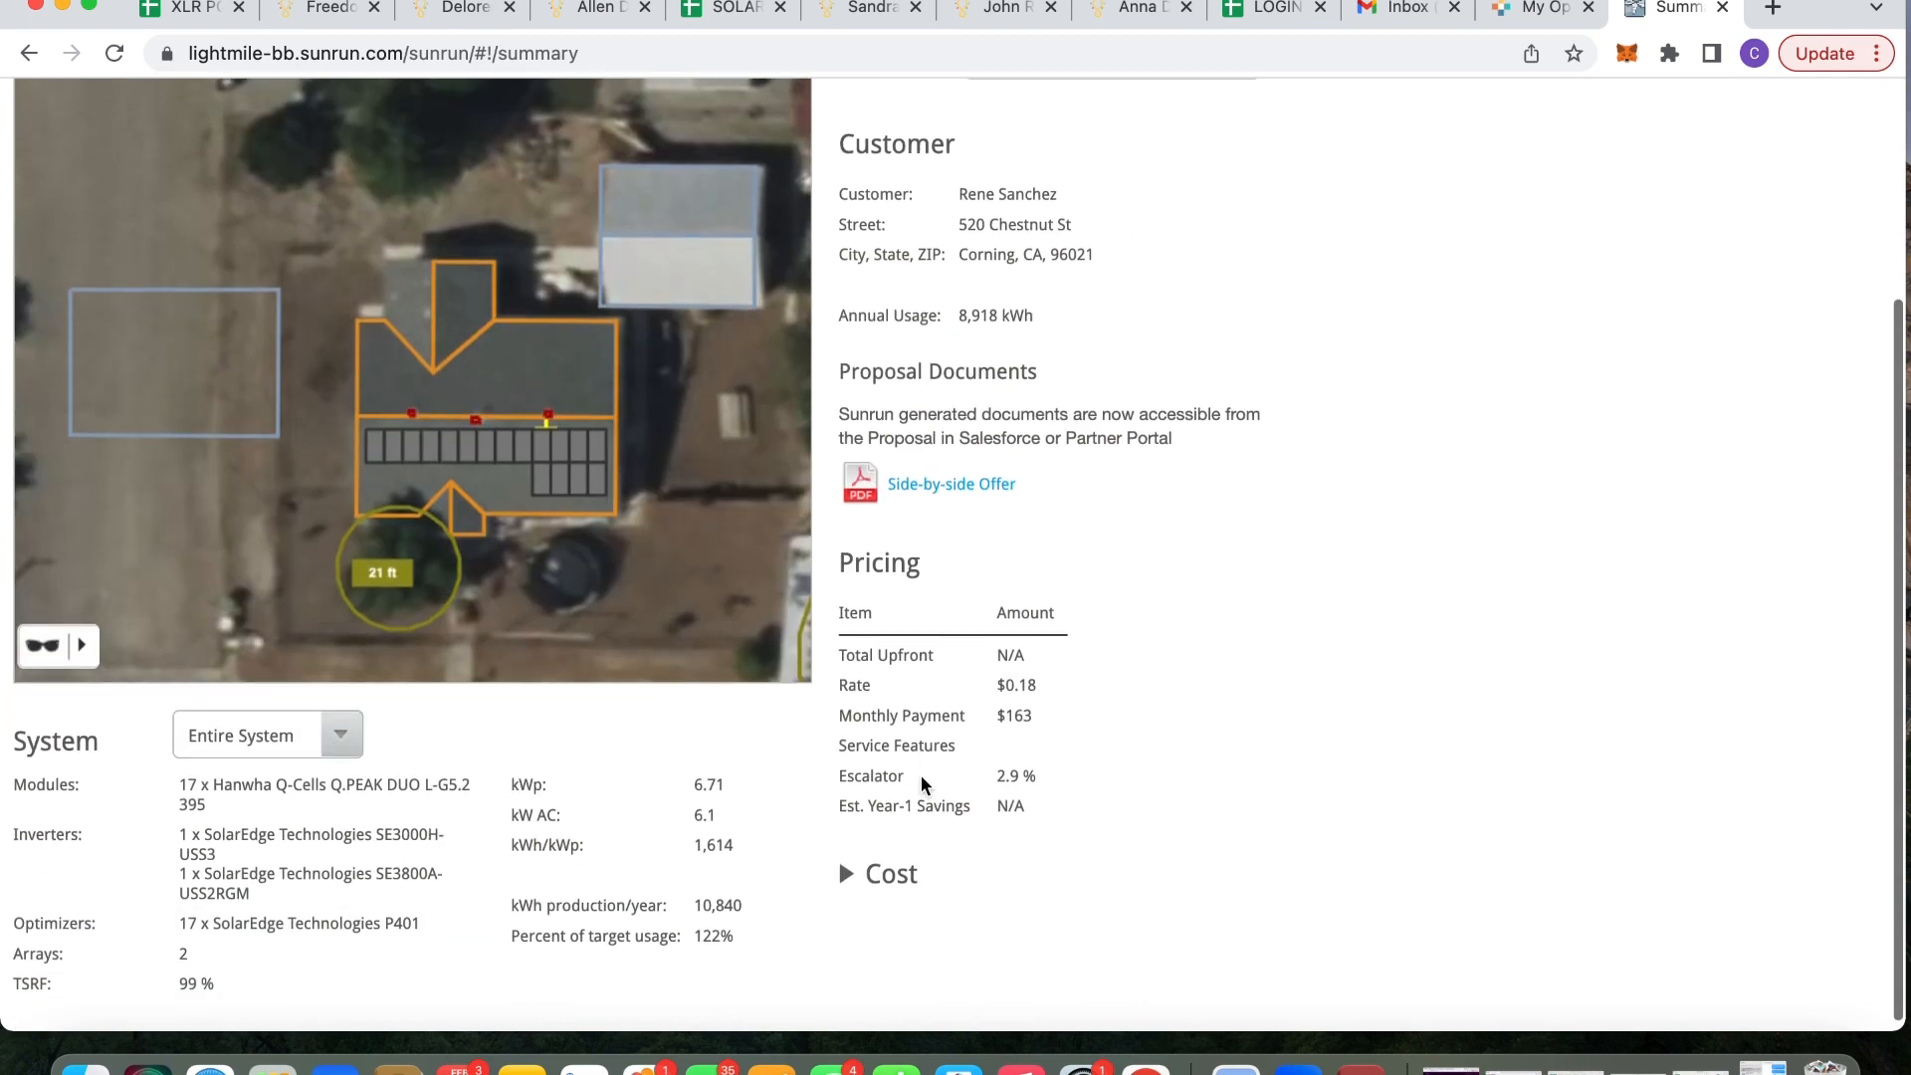
{"action": "scroll", "coordinate": [922, 777], "scroll_direction": "up", "scroll_amount": 3}
{"action": "scroll", "coordinate": [922, 774], "scroll_direction": "down", "scroll_amount": 3}
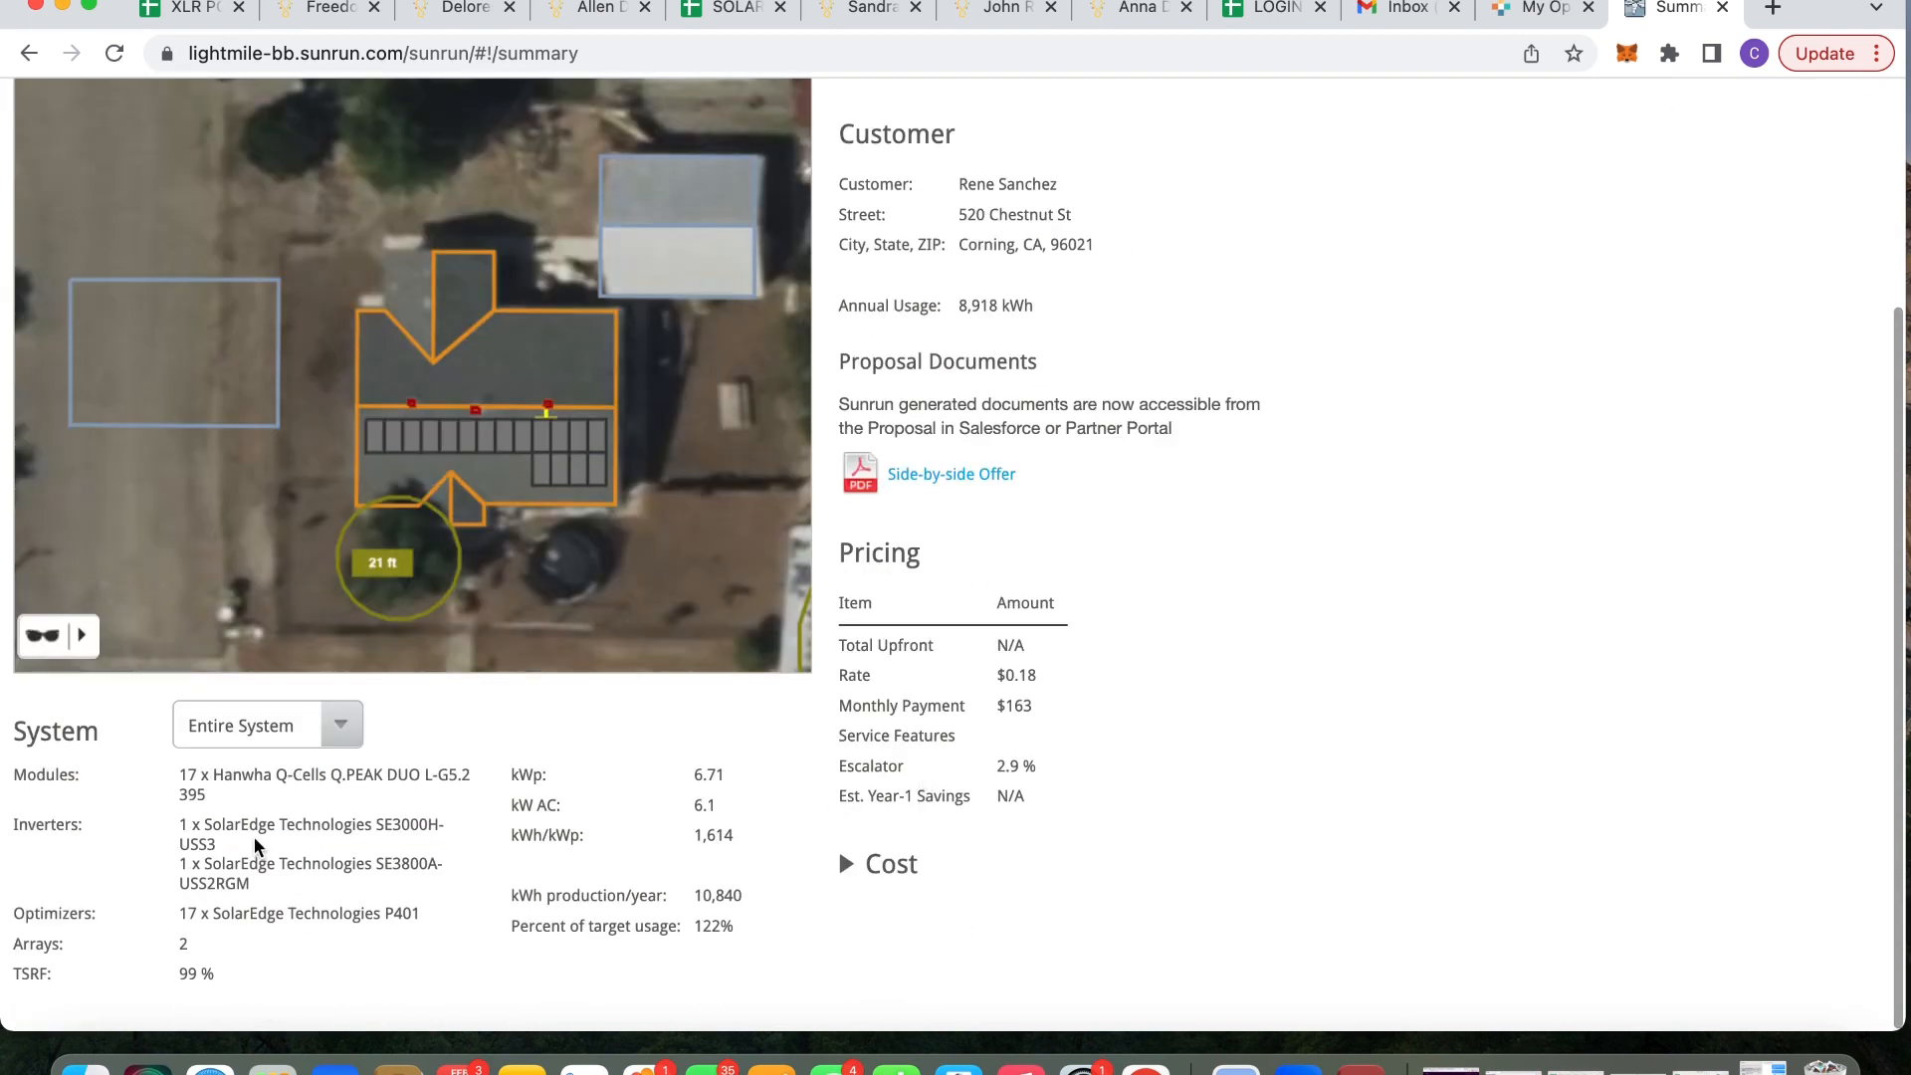
{"action": "scroll", "coordinate": [638, 746], "scroll_direction": "up", "scroll_amount": 6}
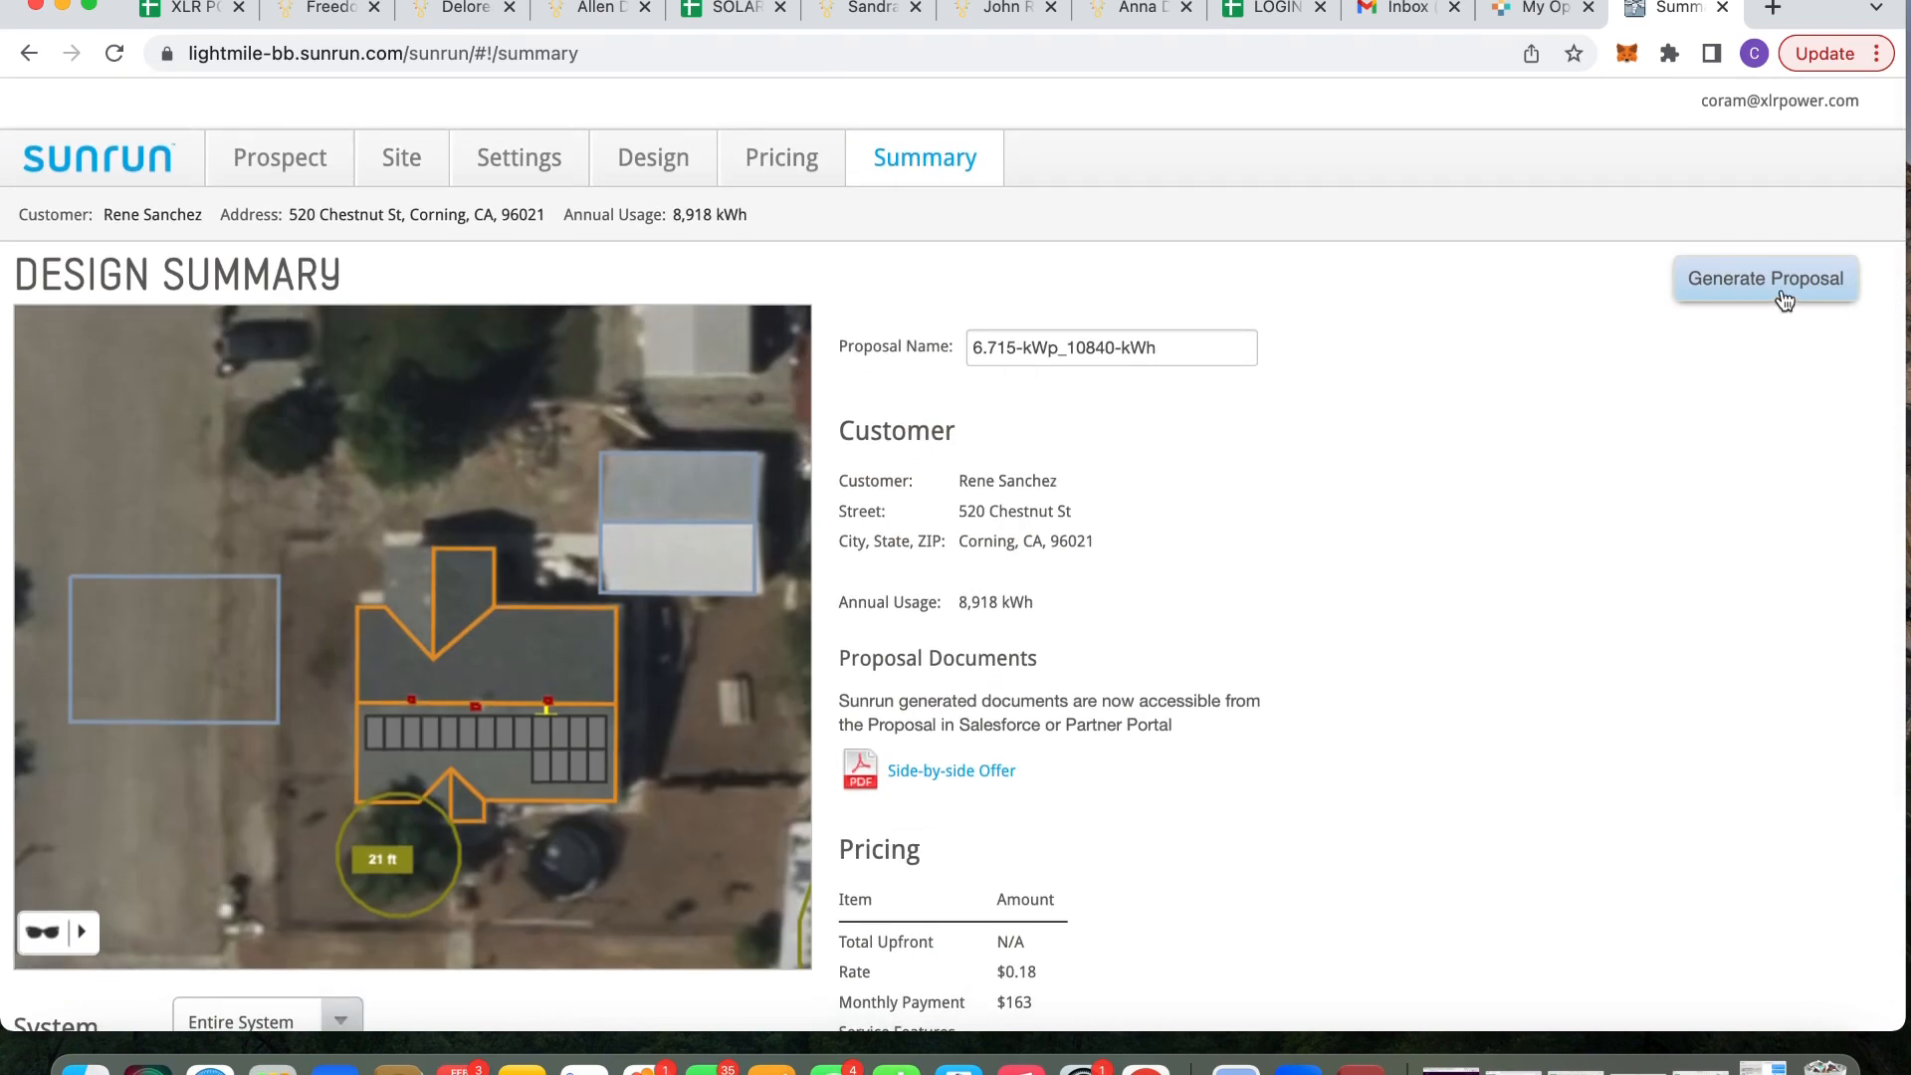
Generate the proposal for design 6.715-kWp_10840-kWh and confirm the success message
{"action": "left_click", "coordinate": [1783, 299]}
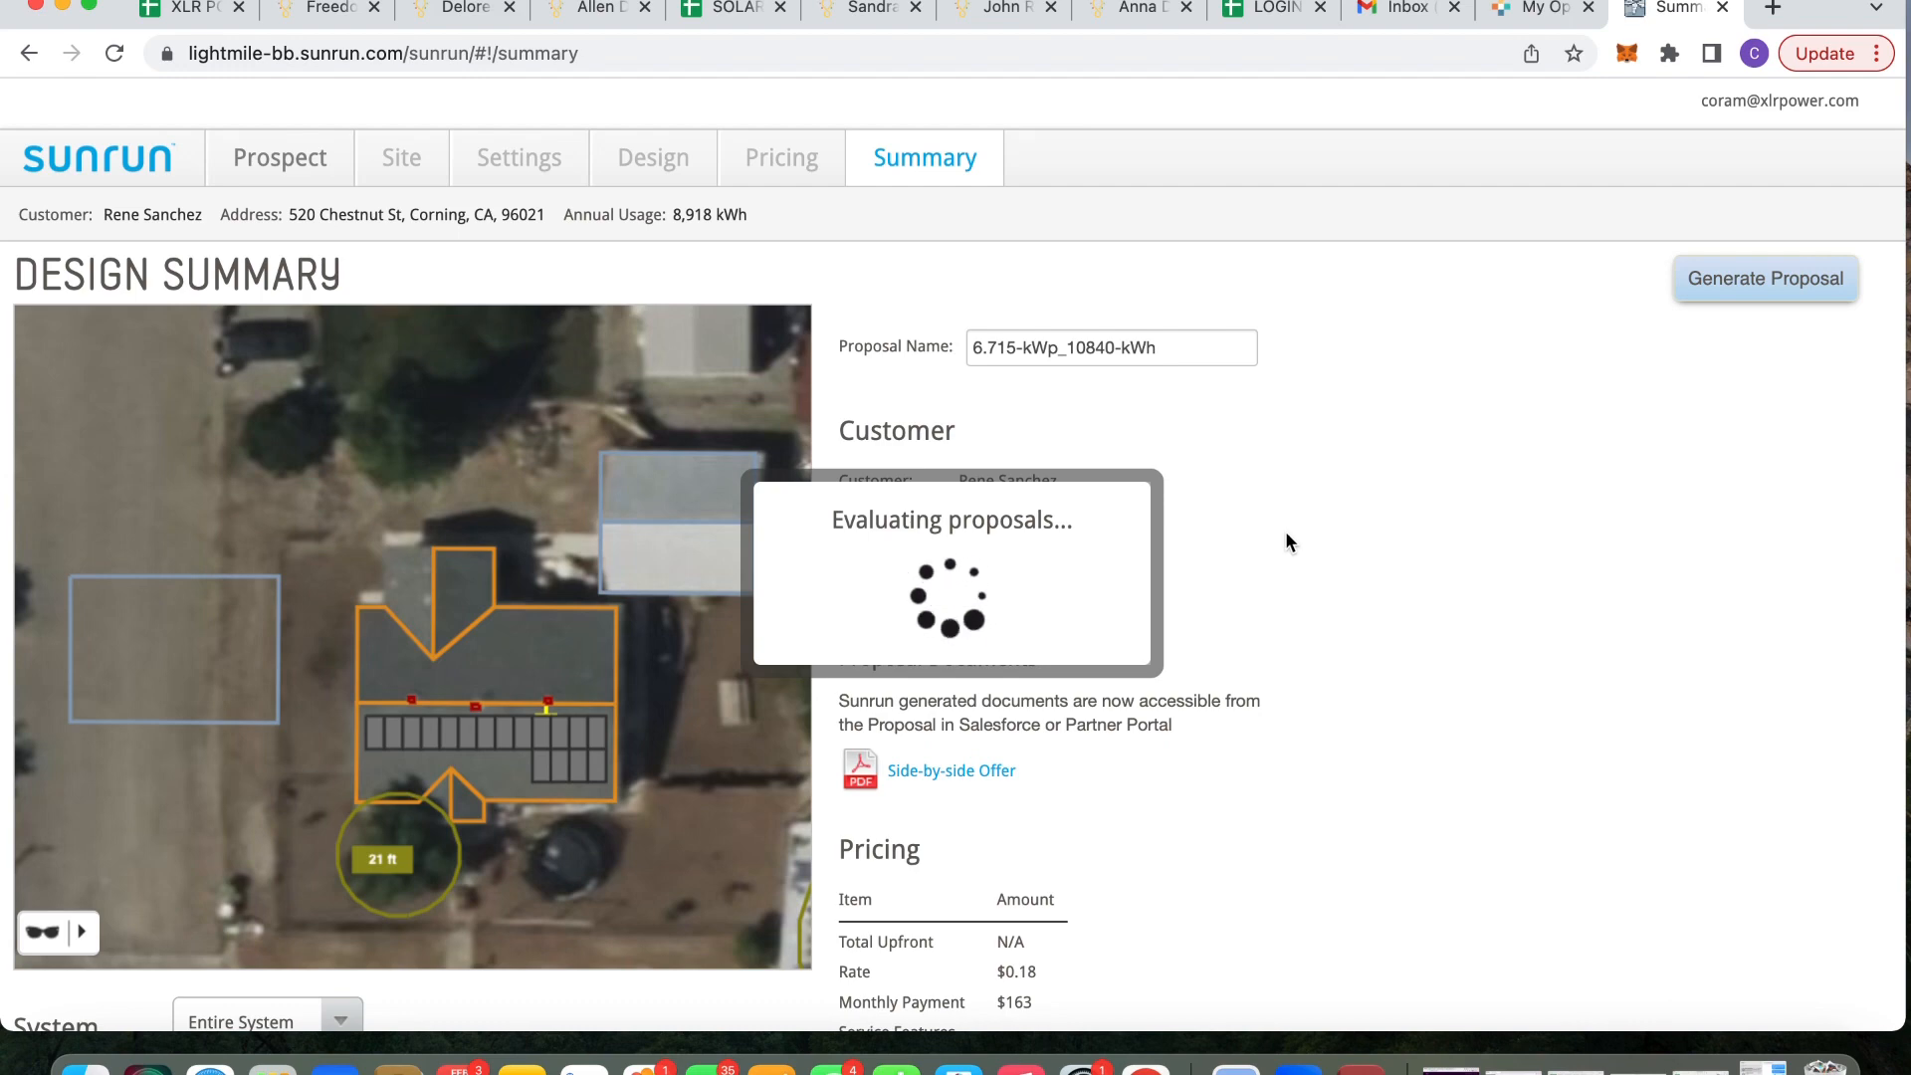
{"action": "scroll", "coordinate": [1288, 540], "scroll_direction": "down", "scroll_amount": 5}
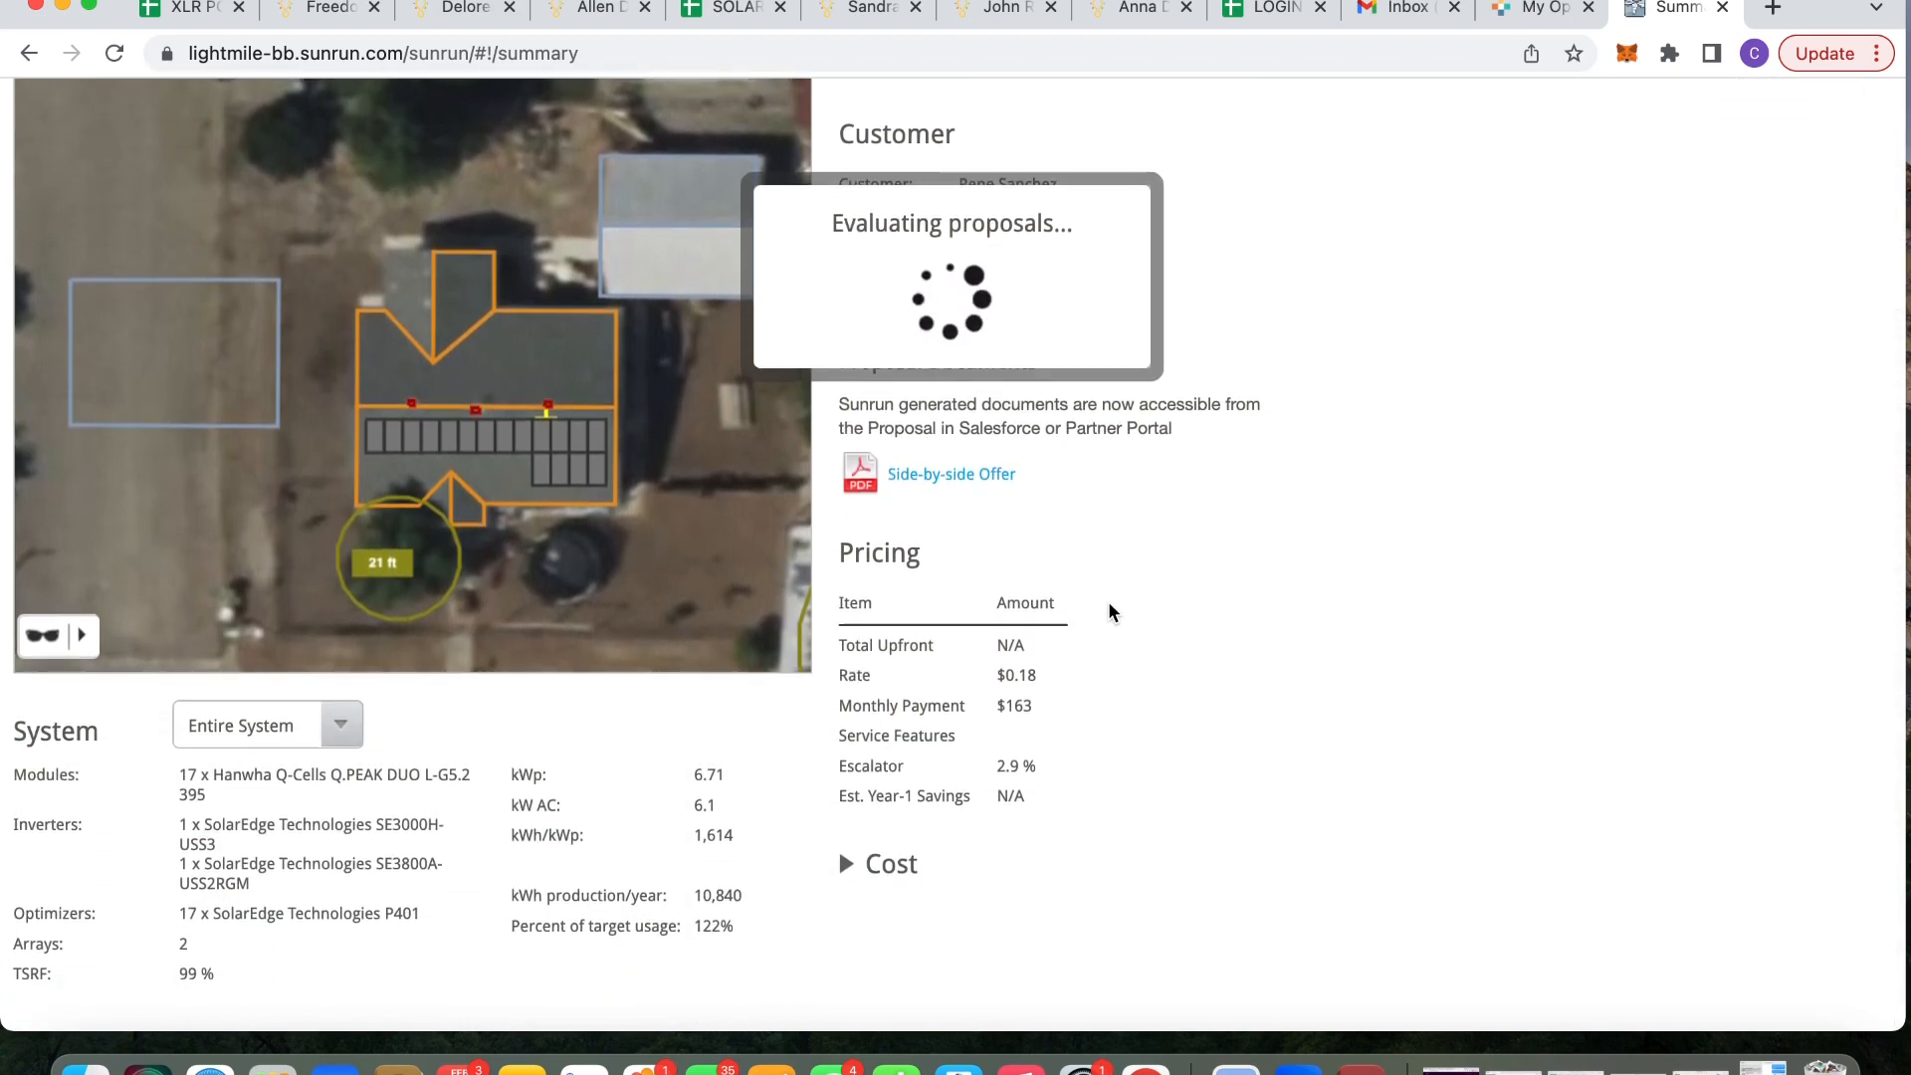
{"action": "scroll", "coordinate": [1110, 607], "scroll_direction": "up", "scroll_amount": 5}
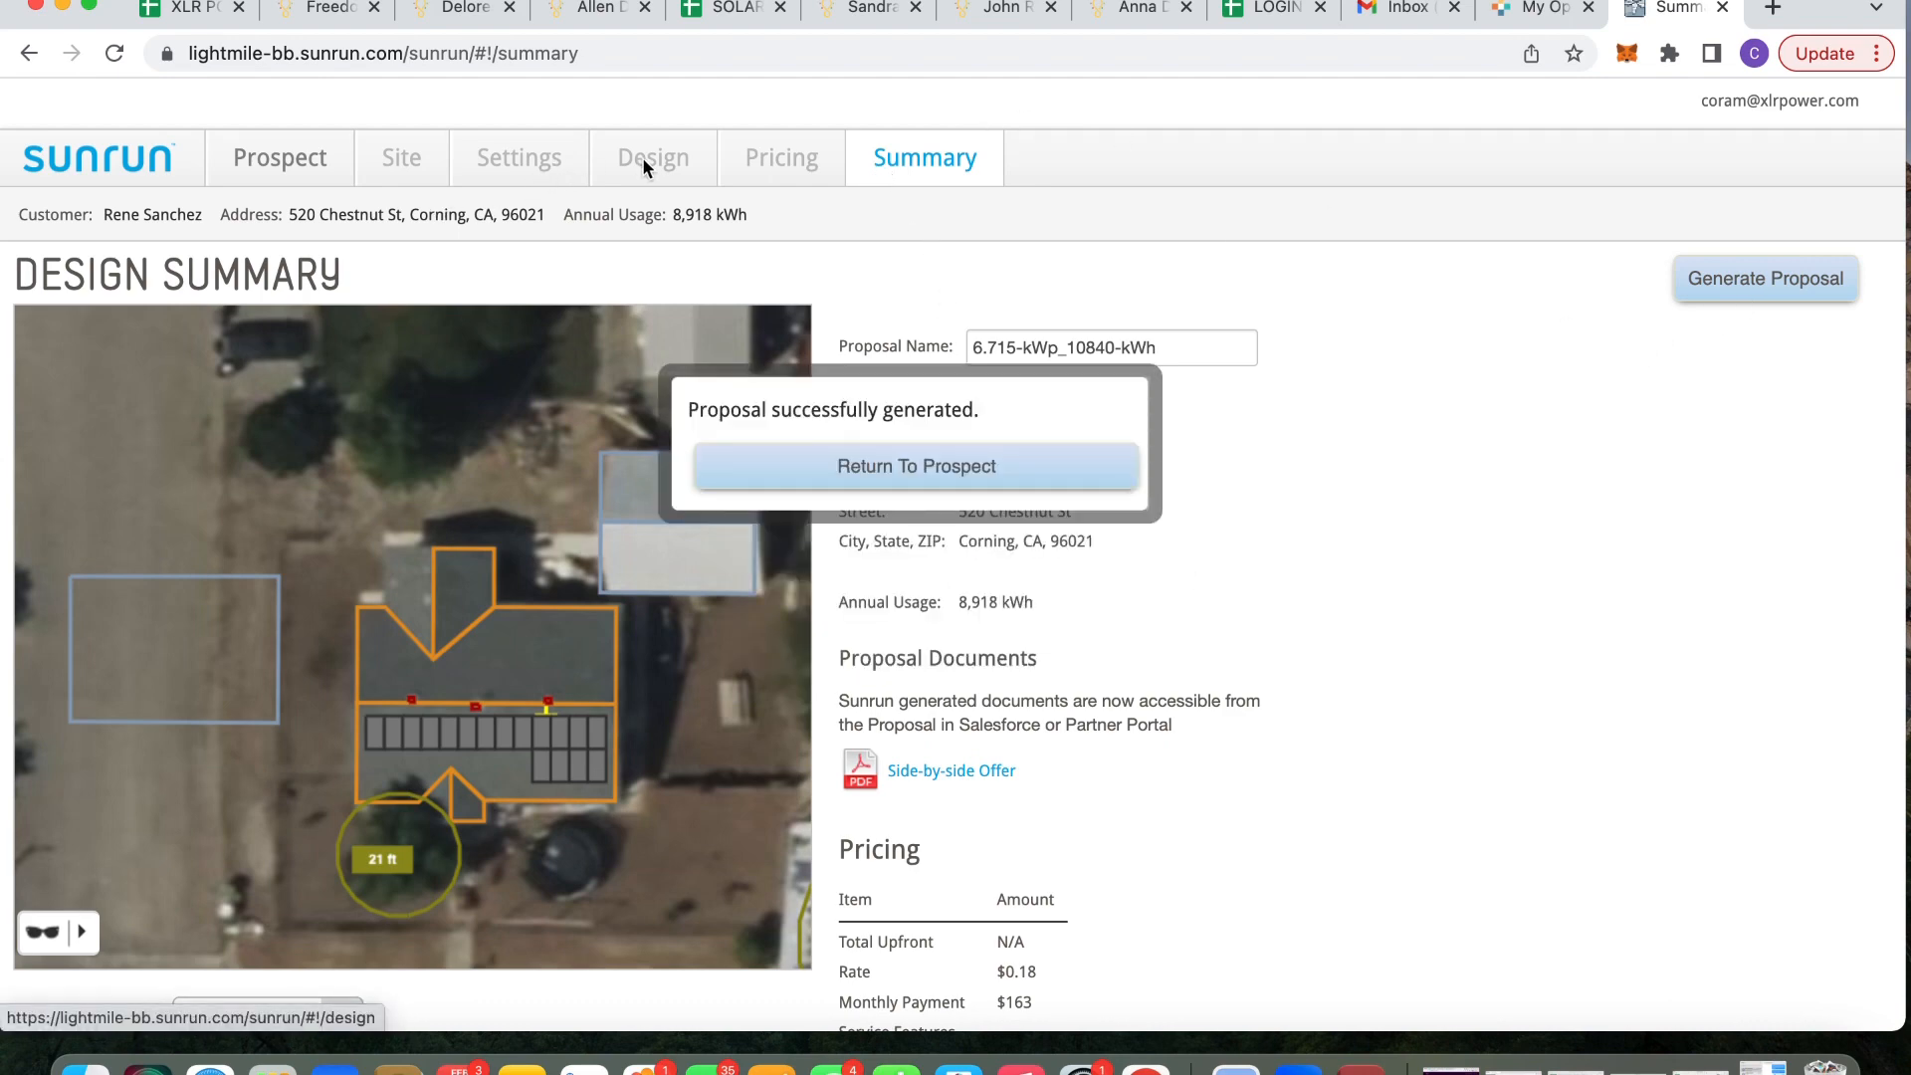
Return to the opportunity and find the new $0.1800, 0.0290-escalator Custom PPA proposal under Proposals
{"action": "left_click", "coordinate": [920, 474]}
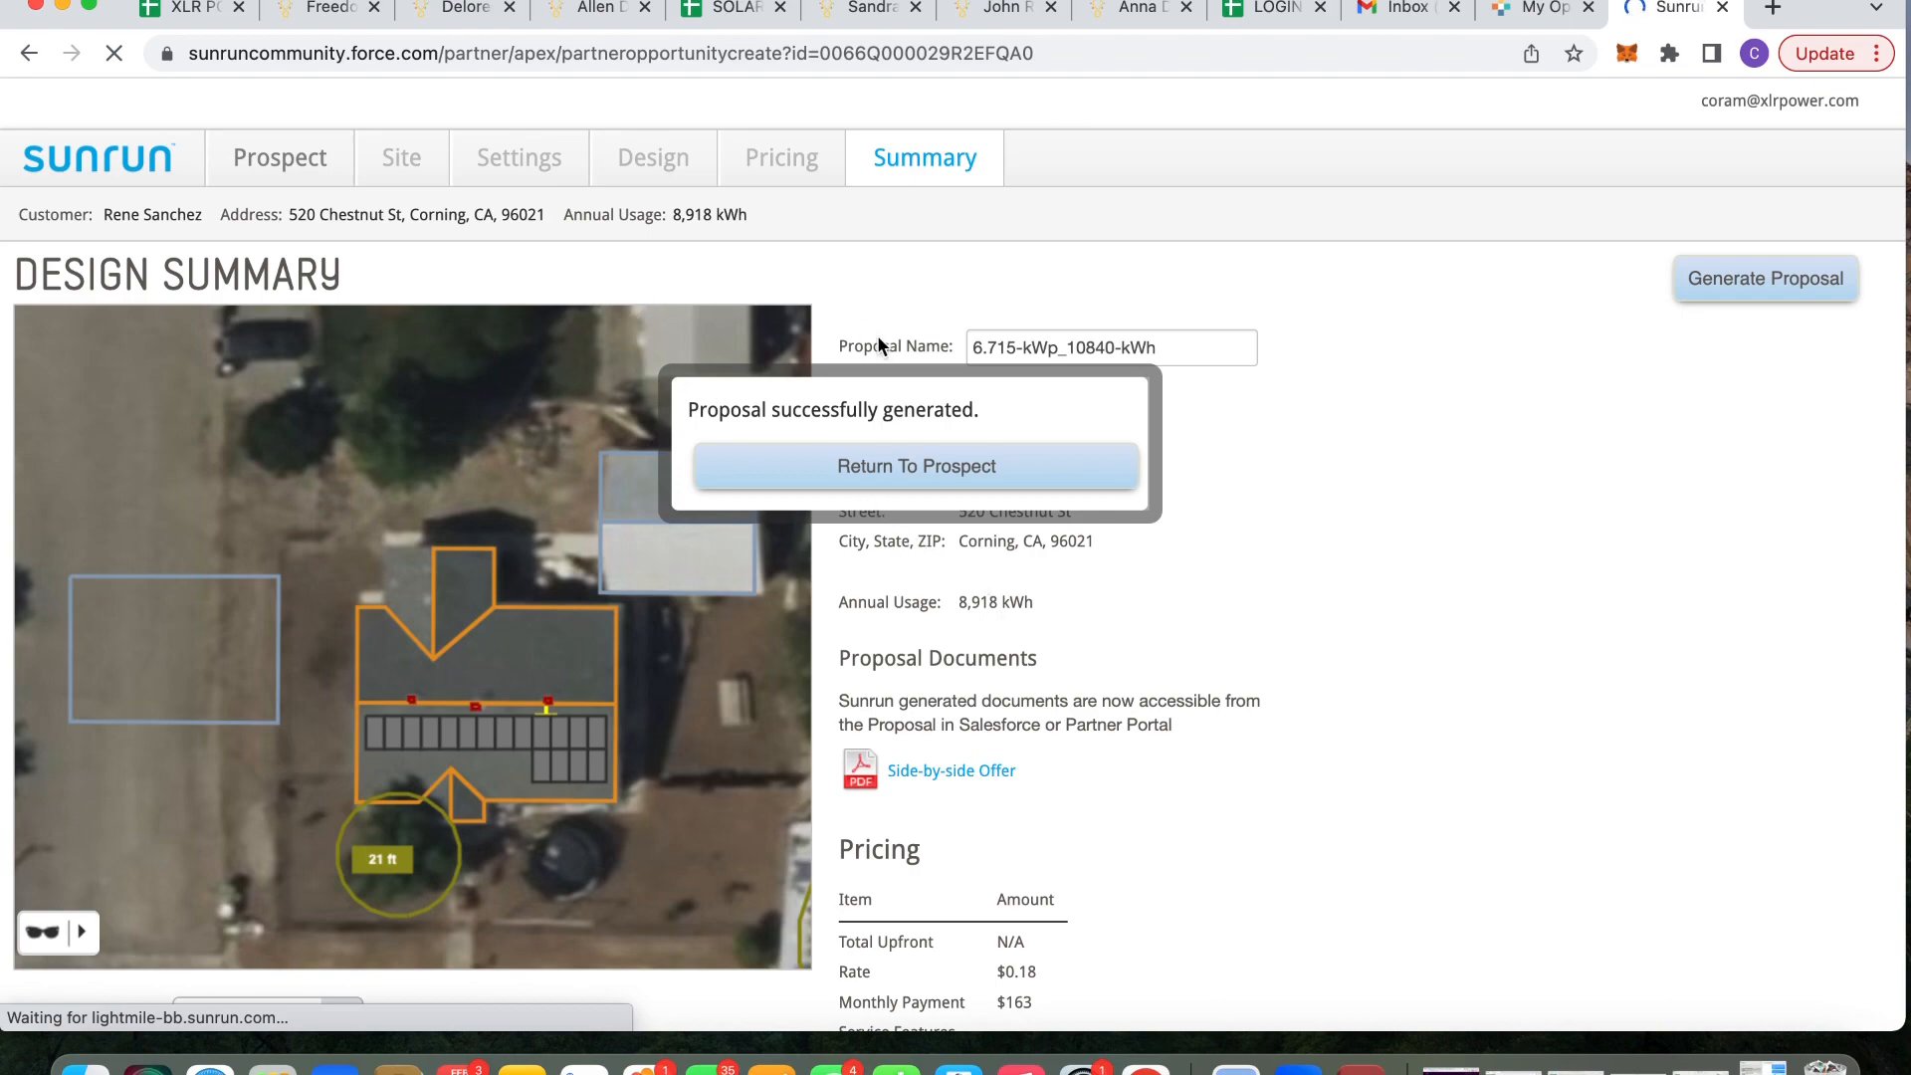
{"action": "scroll", "coordinate": [1417, 720], "scroll_direction": "down", "scroll_amount": 4}
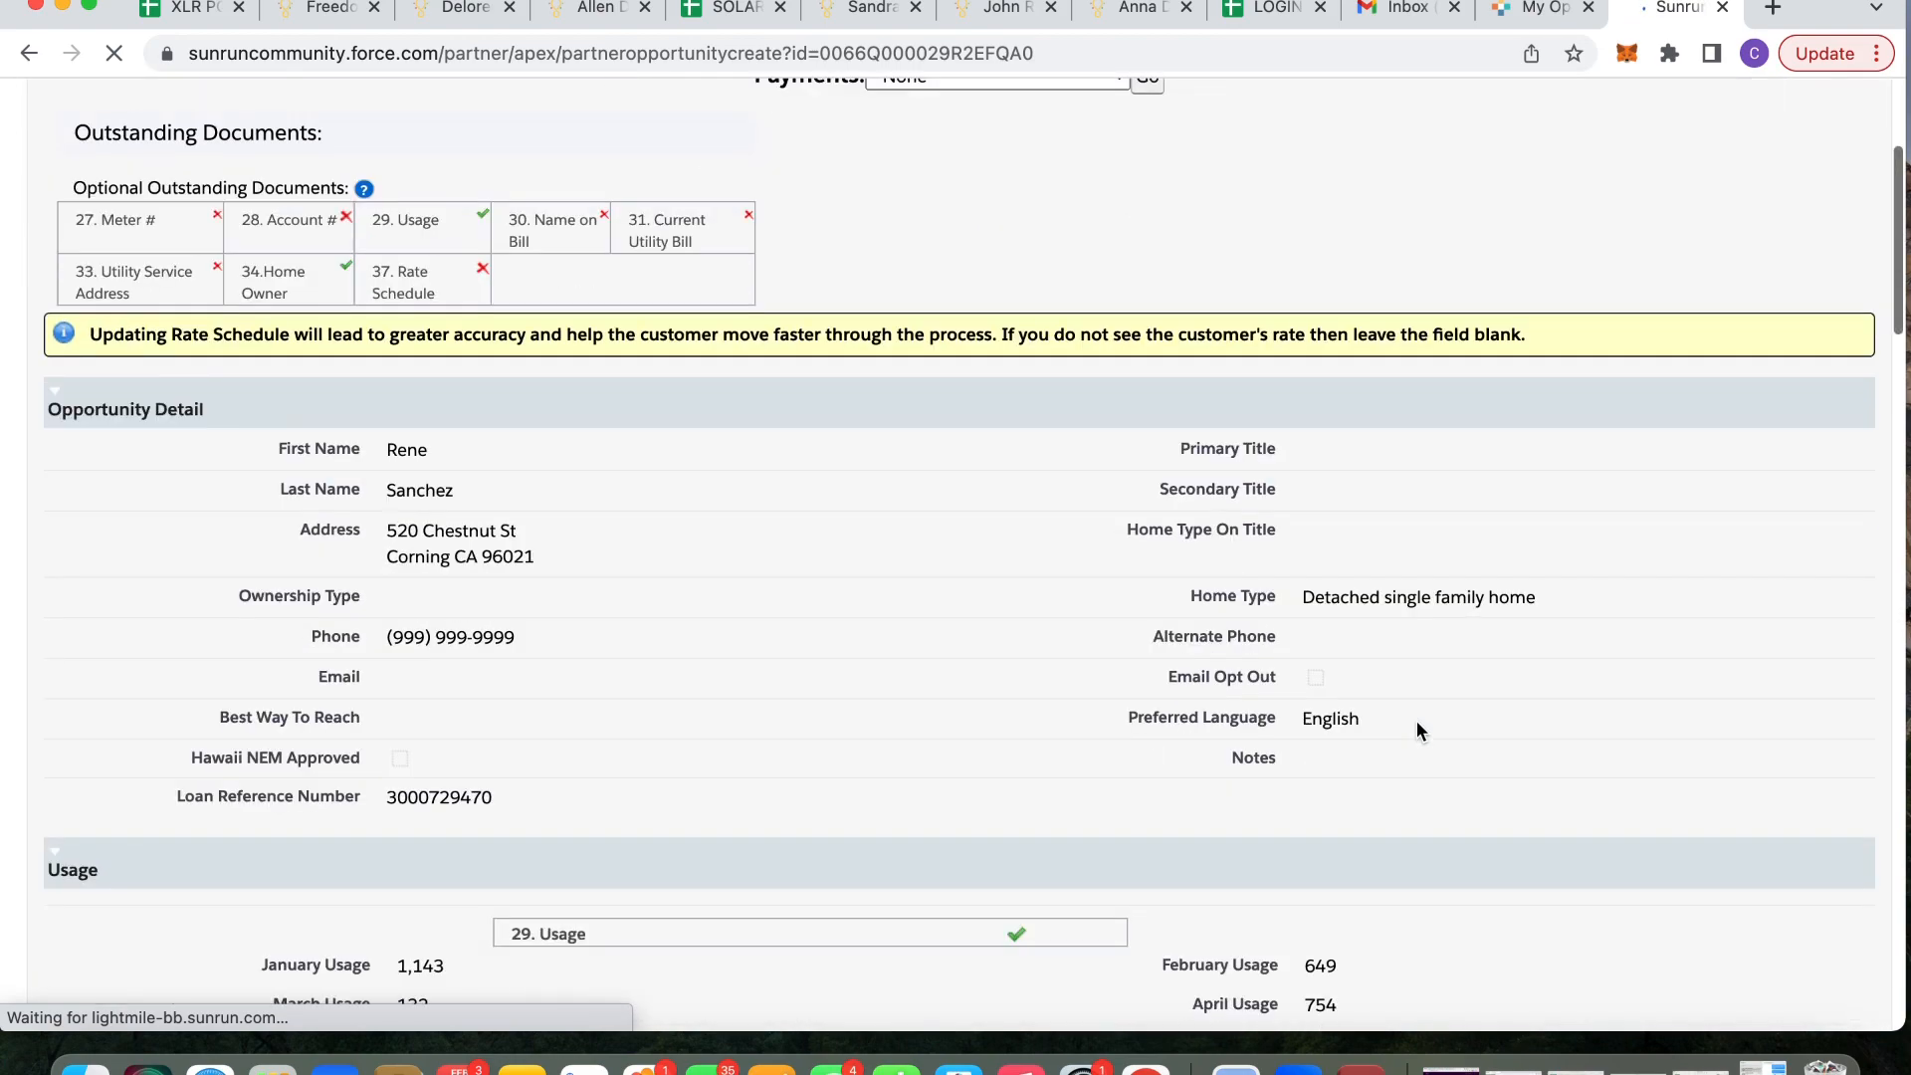
{"action": "scroll", "coordinate": [1417, 724], "scroll_direction": "down", "scroll_amount": 4}
{"action": "scroll", "coordinate": [1417, 724], "scroll_direction": "up", "scroll_amount": 2}
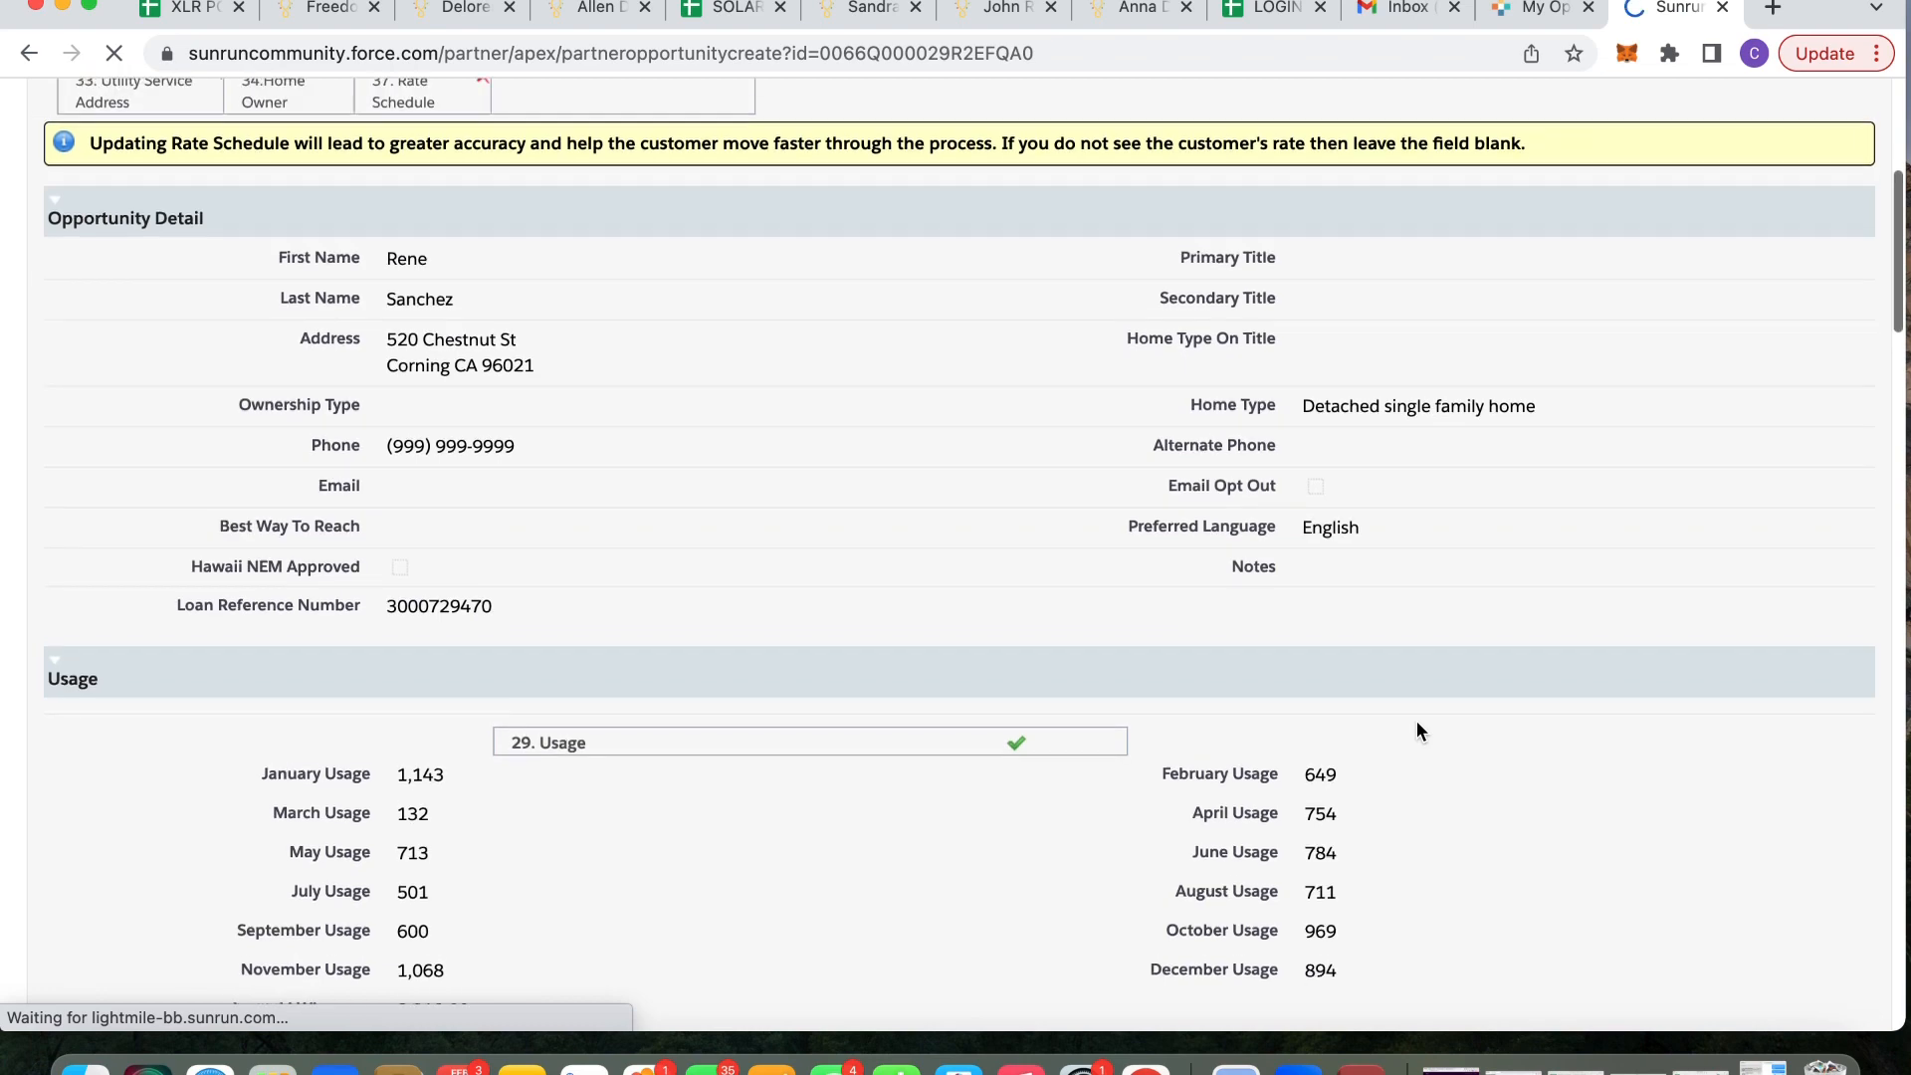
{"action": "scroll", "coordinate": [1418, 730], "scroll_direction": "down", "scroll_amount": 10}
{"action": "scroll", "coordinate": [1417, 732], "scroll_direction": "down", "scroll_amount": 5}
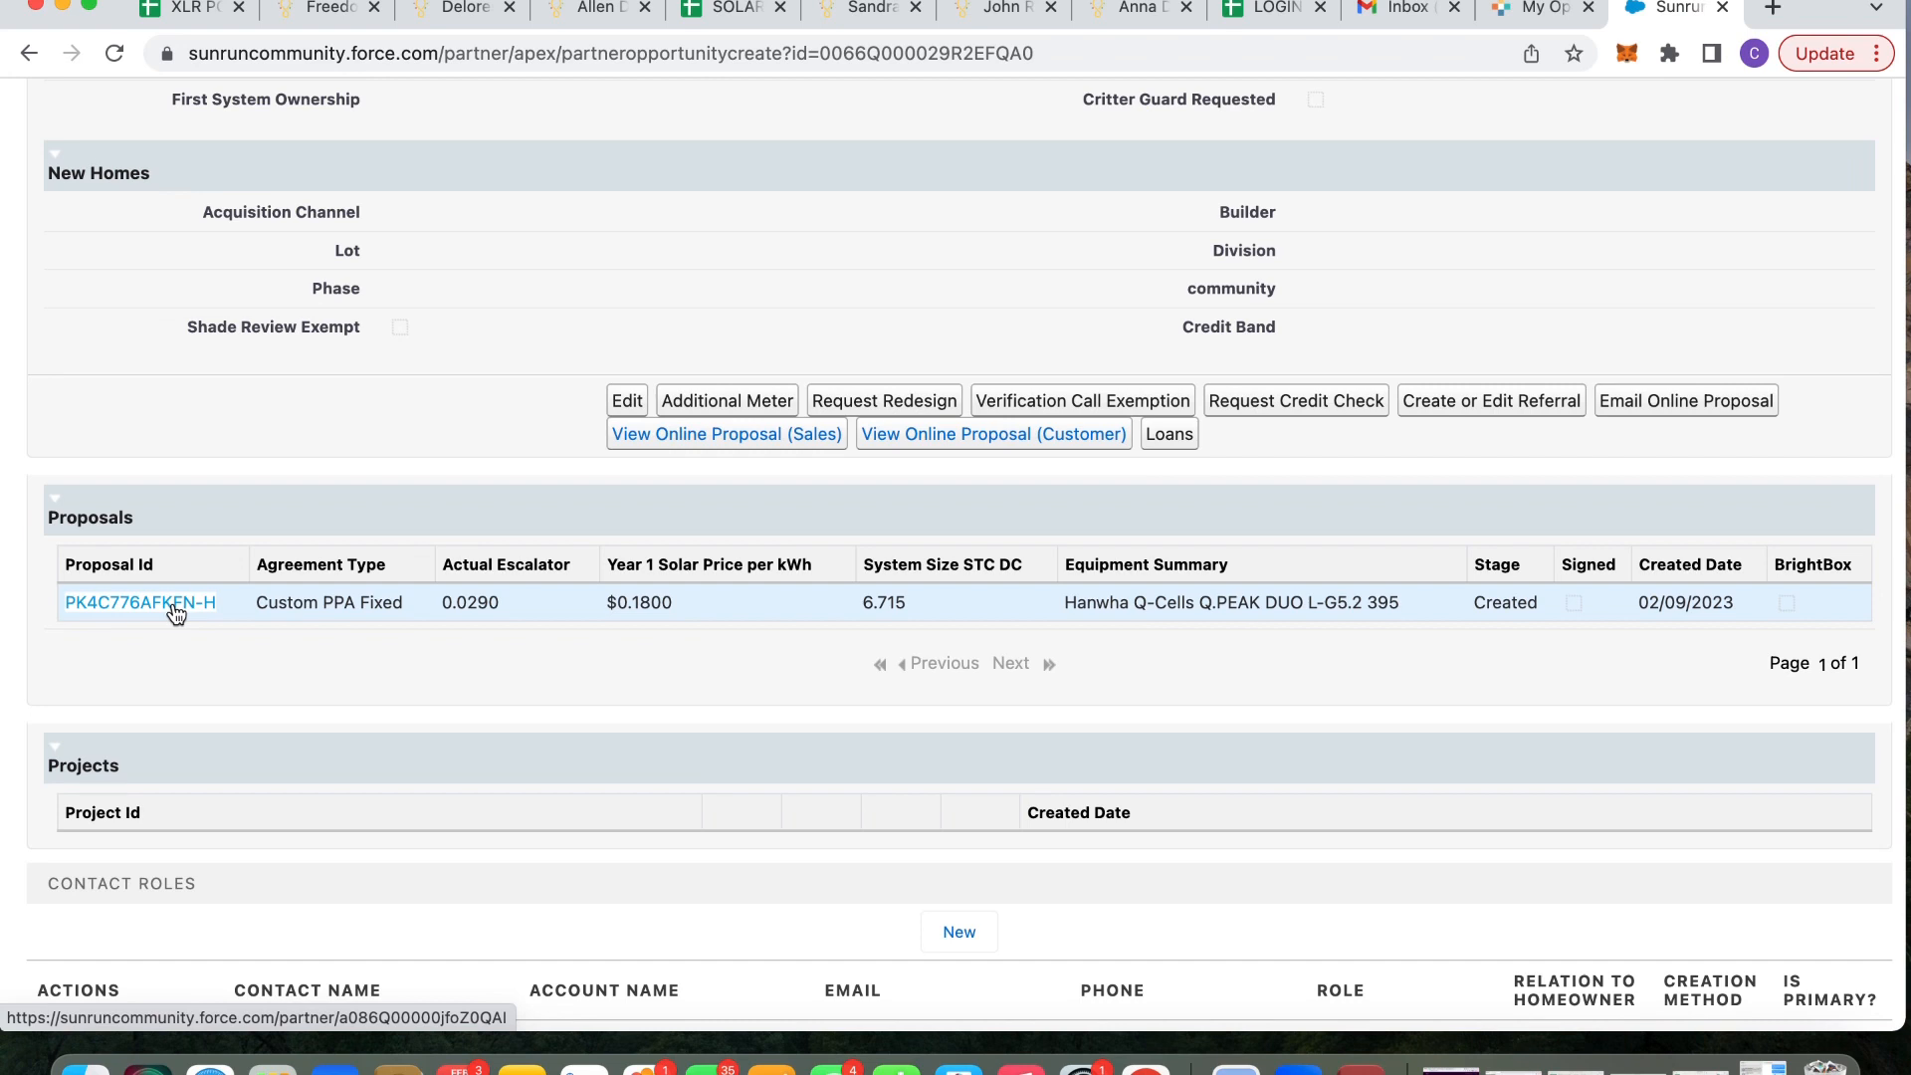
{"action": "scroll", "coordinate": [396, 494], "scroll_direction": "up", "scroll_amount": 3}
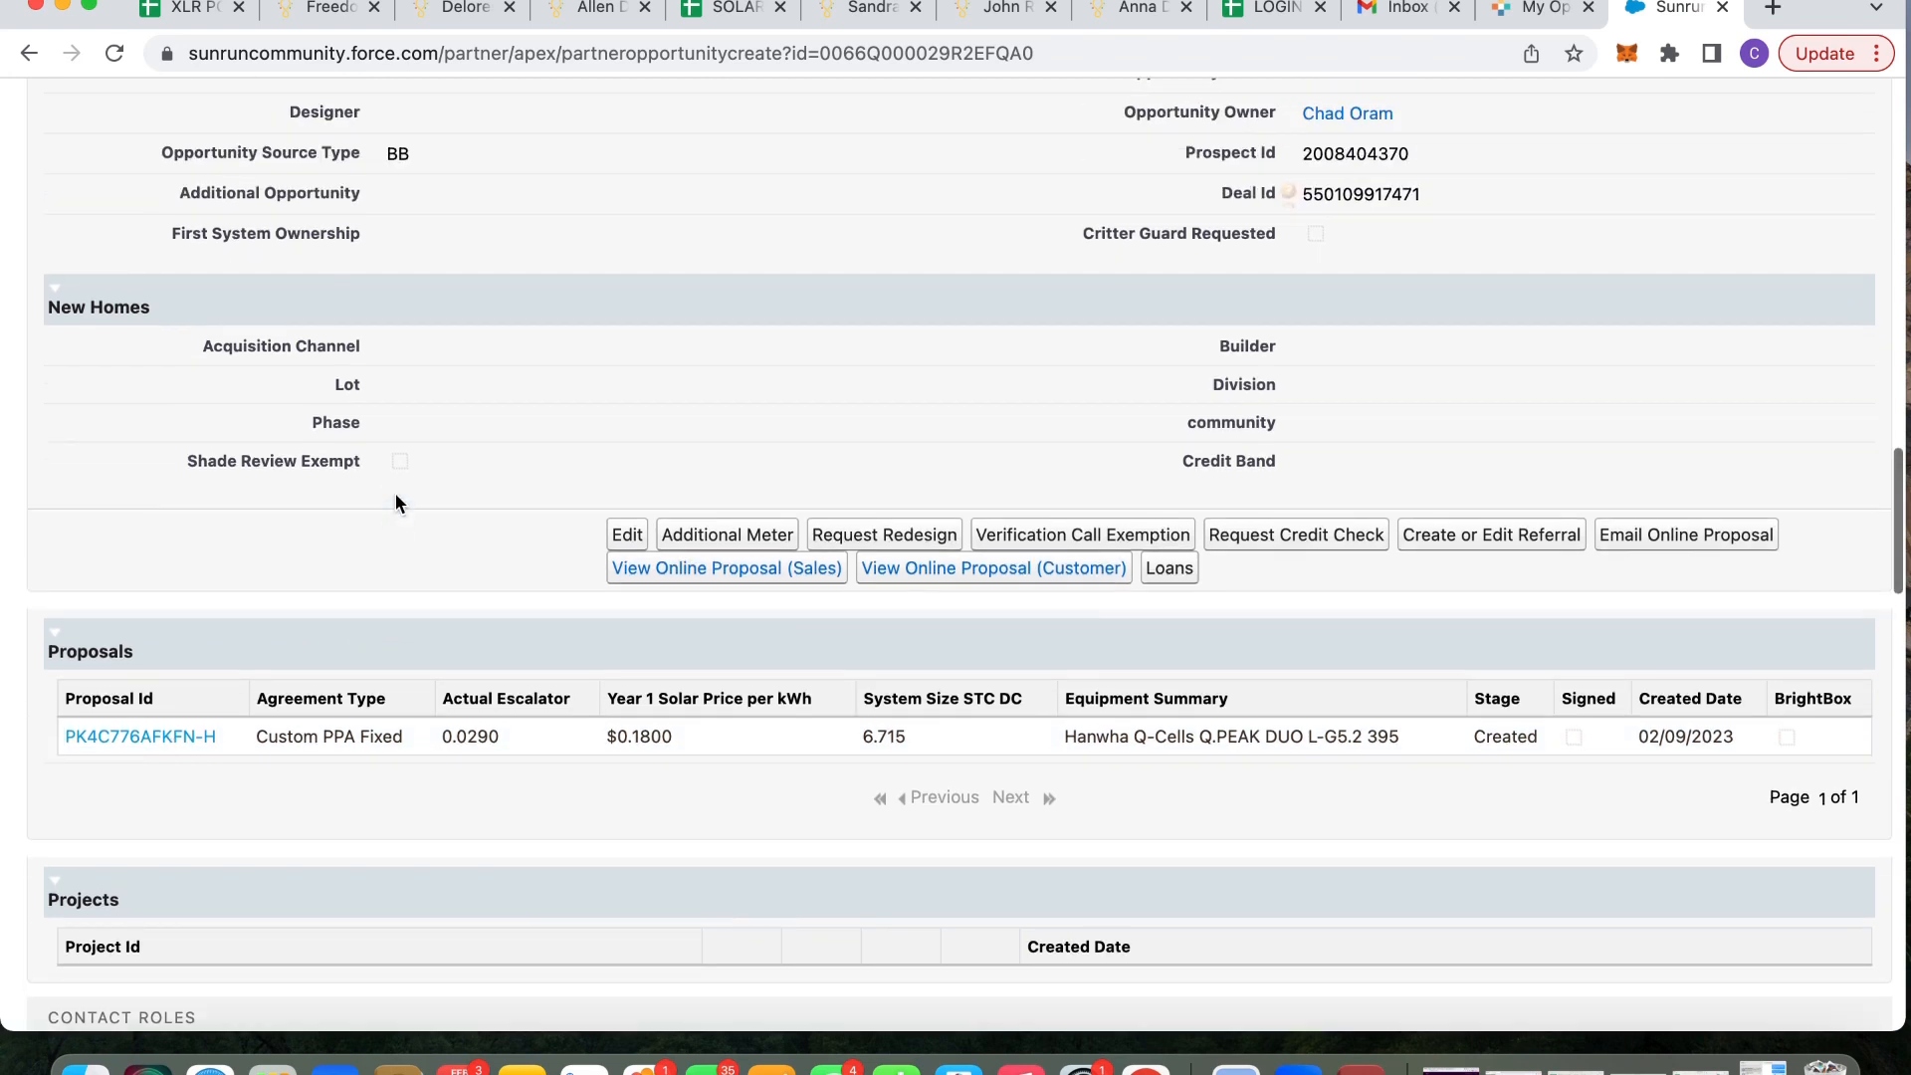
{"action": "scroll", "coordinate": [396, 492], "scroll_direction": "up", "scroll_amount": 15}
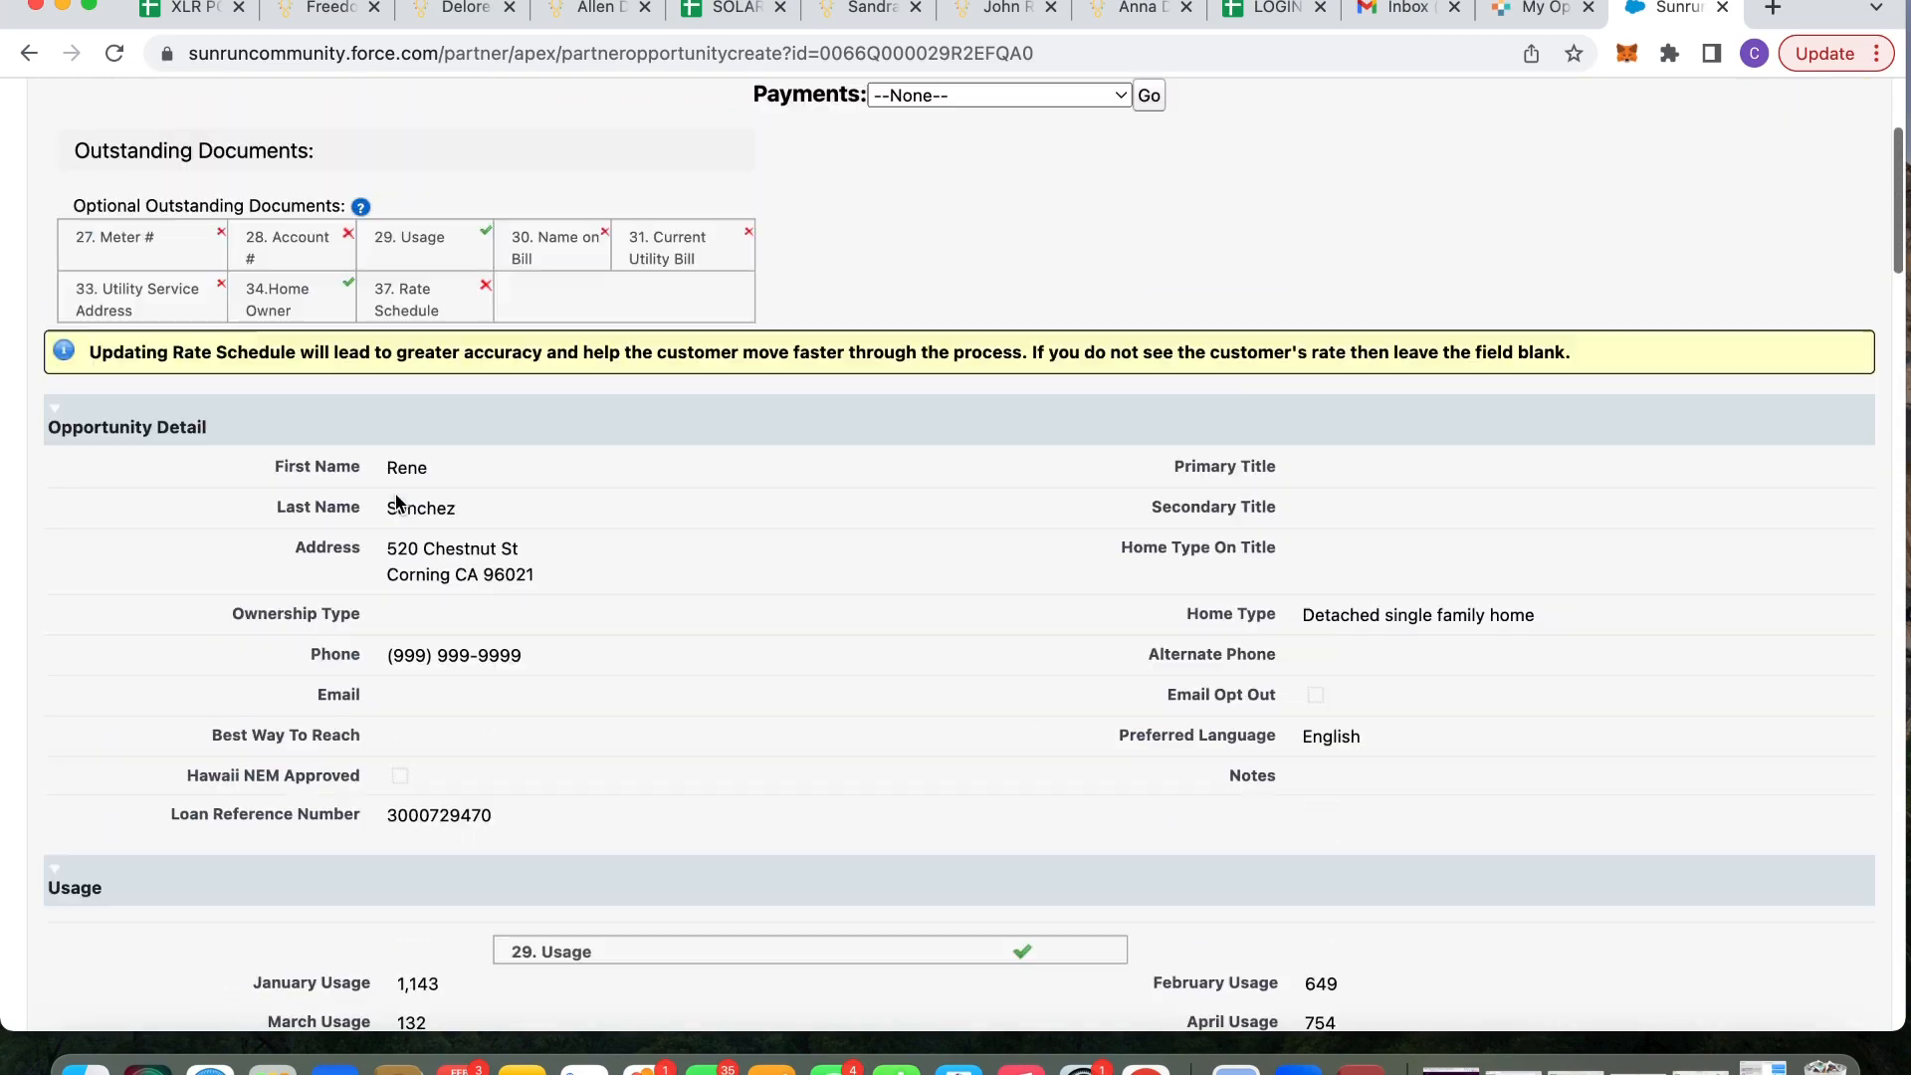
{"action": "scroll", "coordinate": [397, 495], "scroll_direction": "down", "scroll_amount": 20}
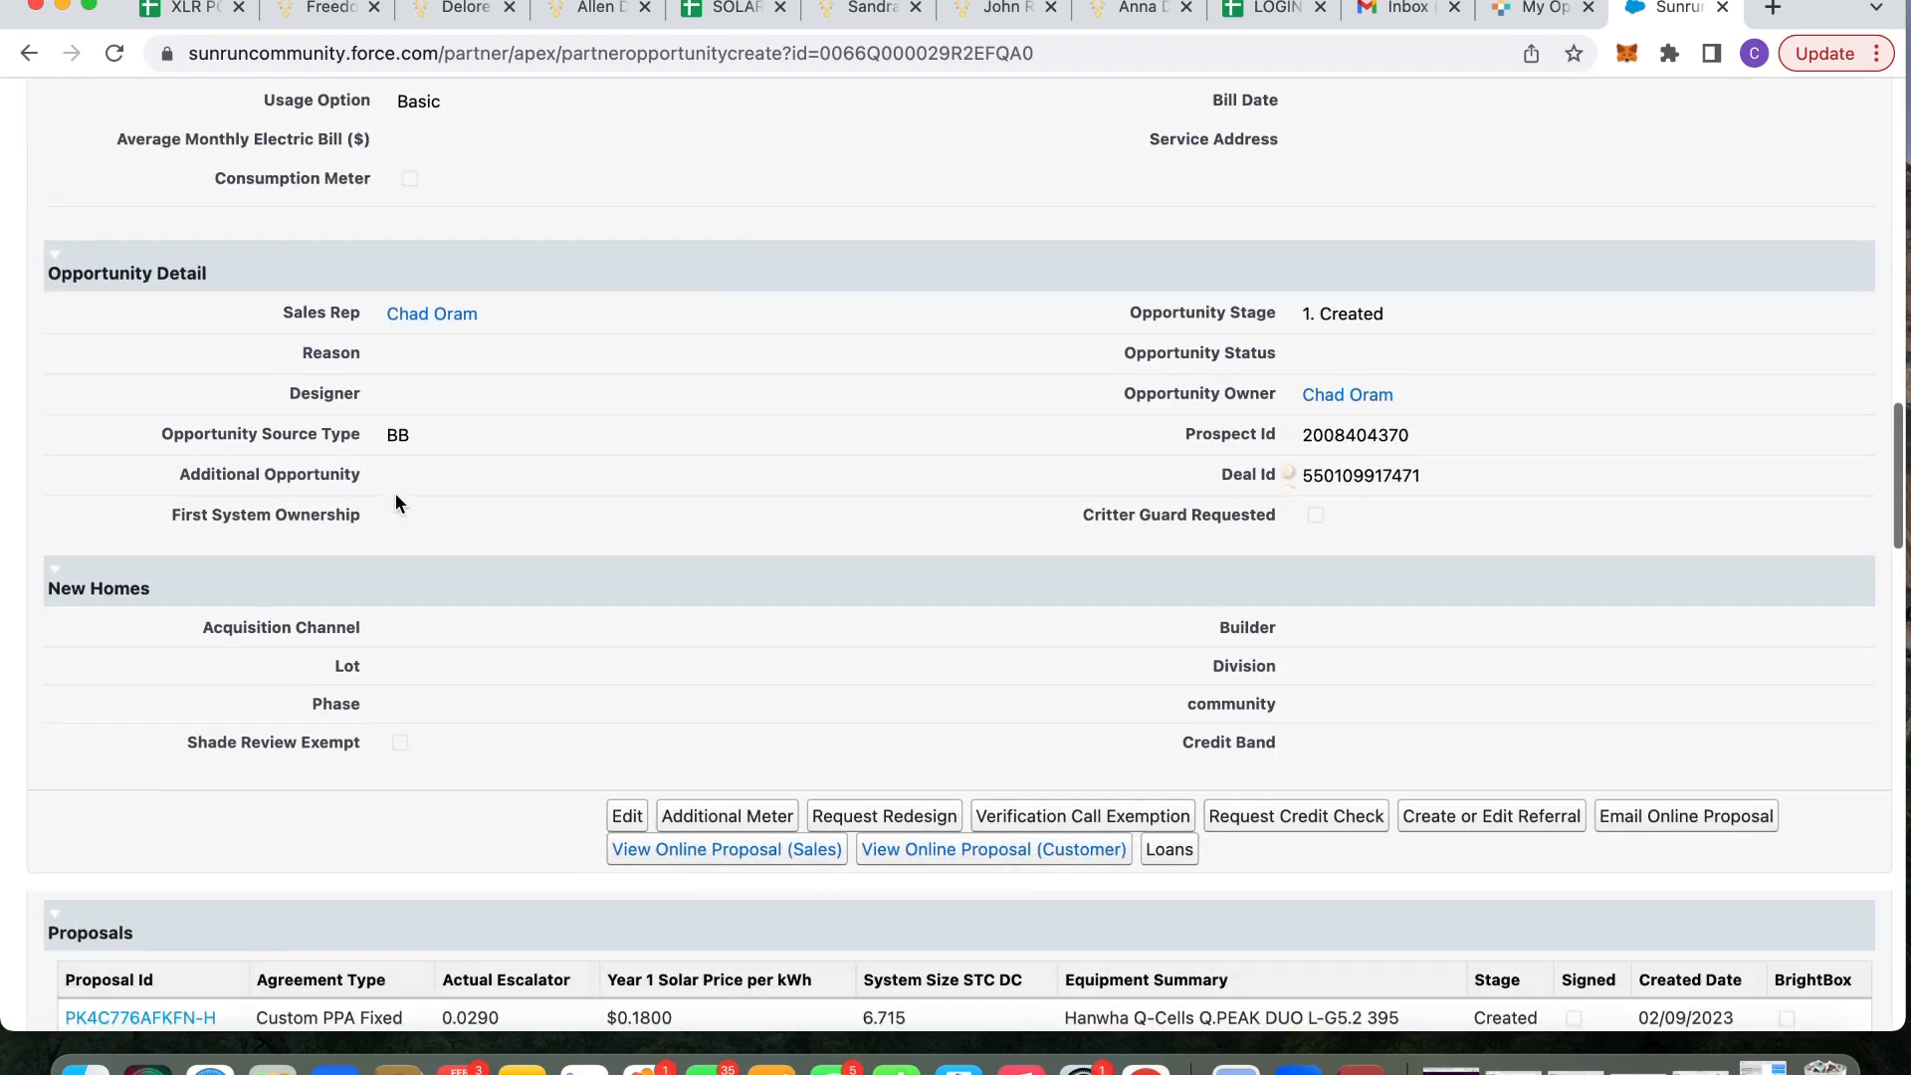
{"action": "scroll", "coordinate": [579, 420], "scroll_direction": "up", "scroll_amount": 15}
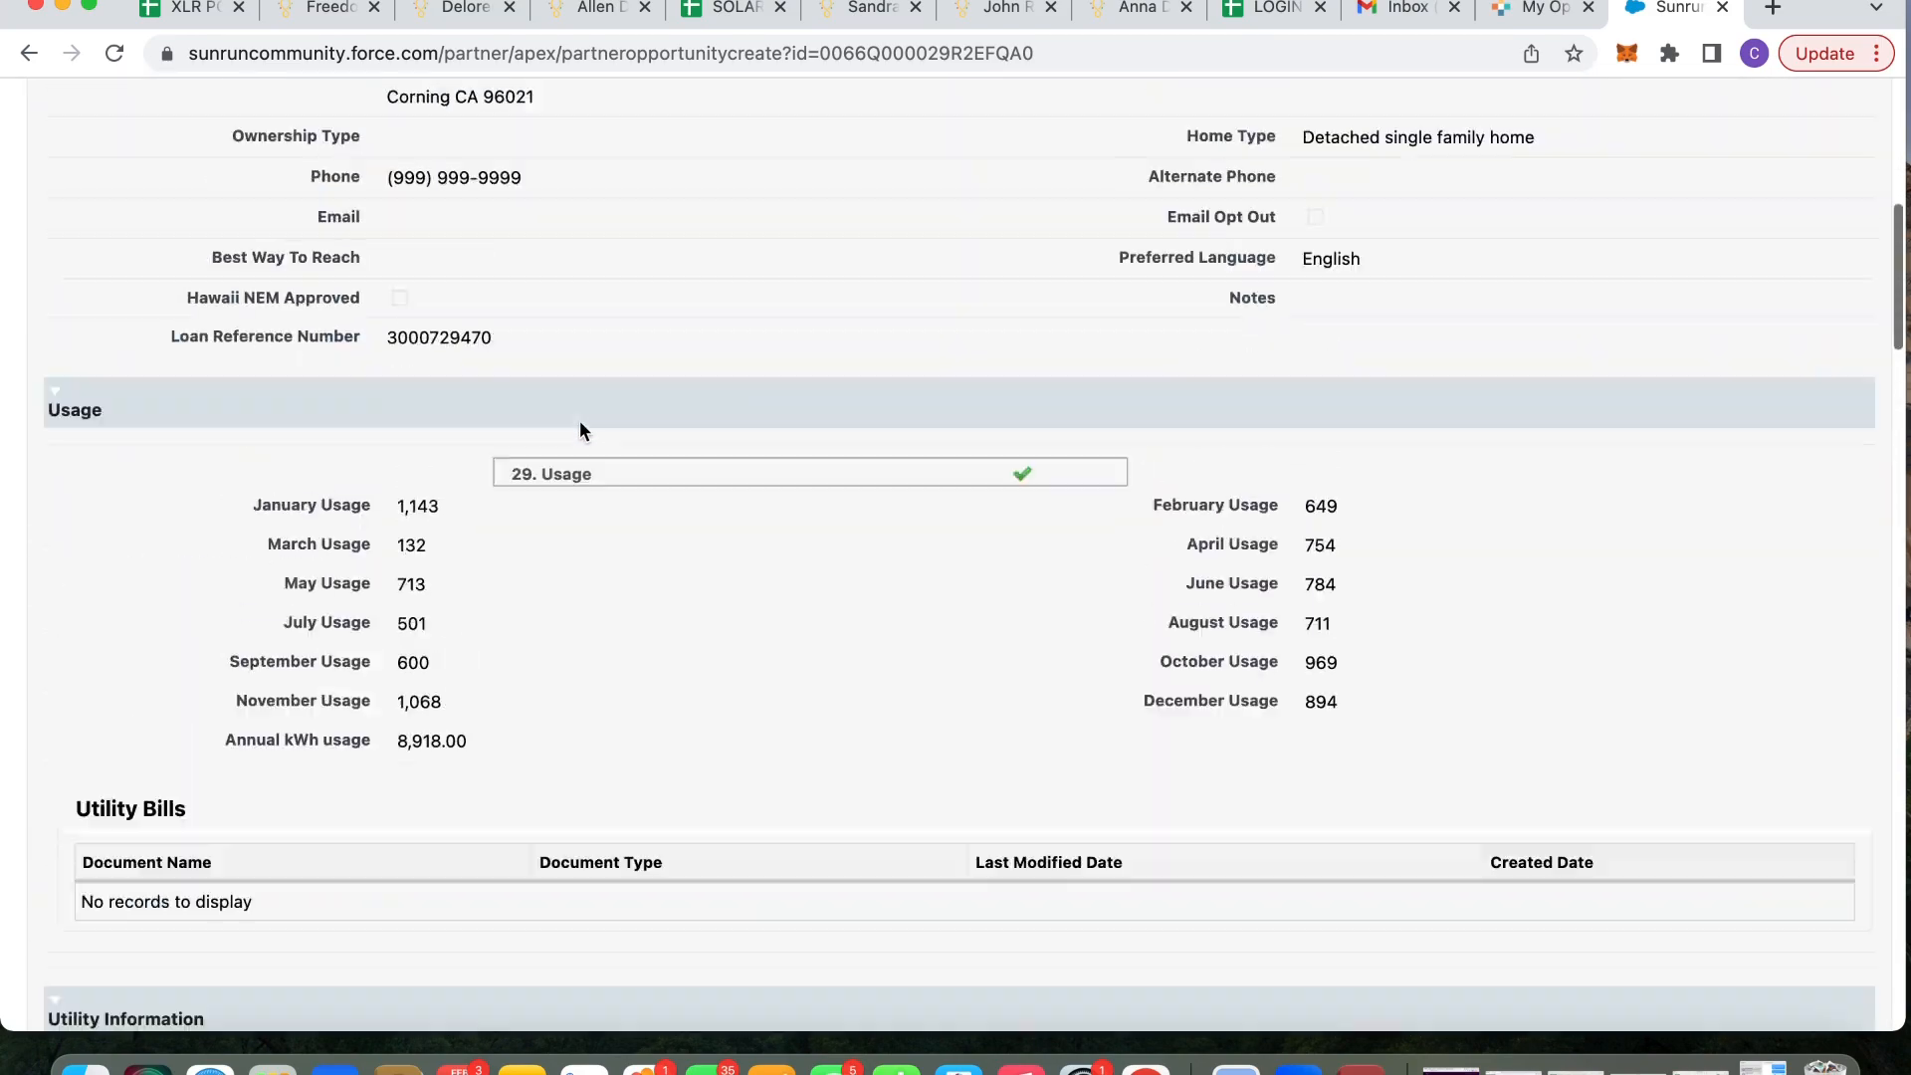